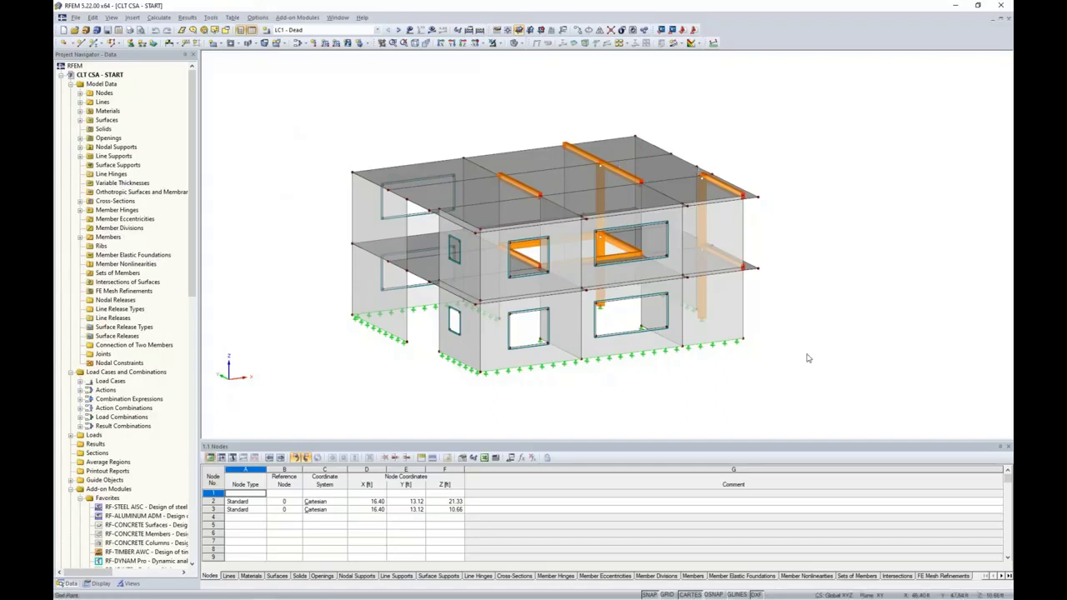
# Review the lower-left wall surface's properties unchanged, then rotate and zoom toward the interior framing
pyautogui.doubleClick(372, 300)
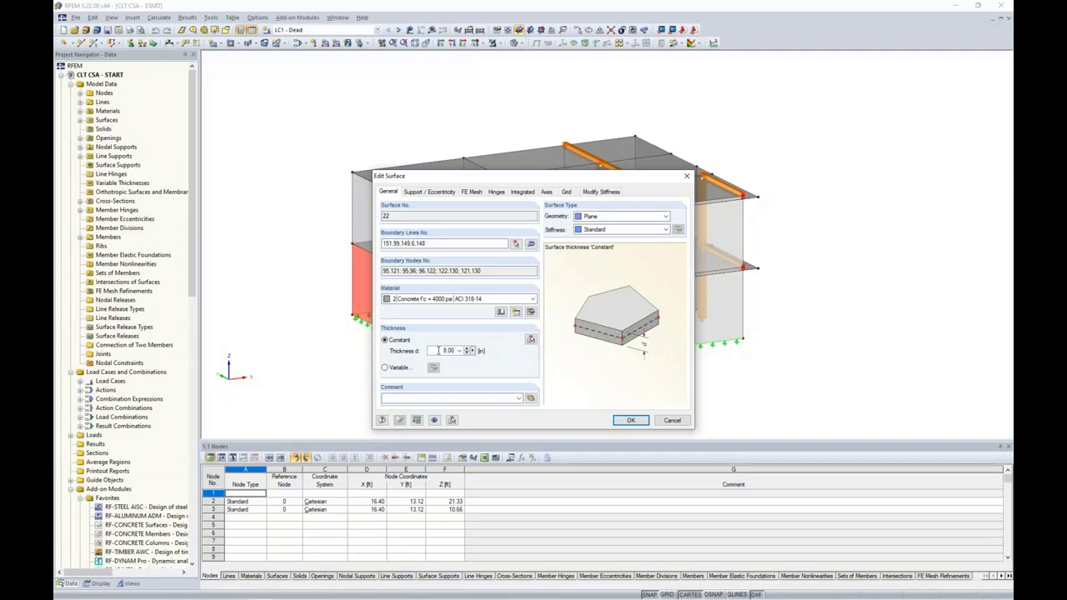
pyautogui.click(665, 422)
pyautogui.keyDown('ctrl'); pyautogui.moveTo(833, 243); pyautogui.dragTo(799, 258, button='middle'); pyautogui.keyUp('ctrl')
pyautogui.keyDown('ctrl'); pyautogui.moveTo(698, 302); pyautogui.dragTo(827, 312, button='middle'); pyautogui.keyUp('ctrl')
pyautogui.scroll(5, 574, 273)
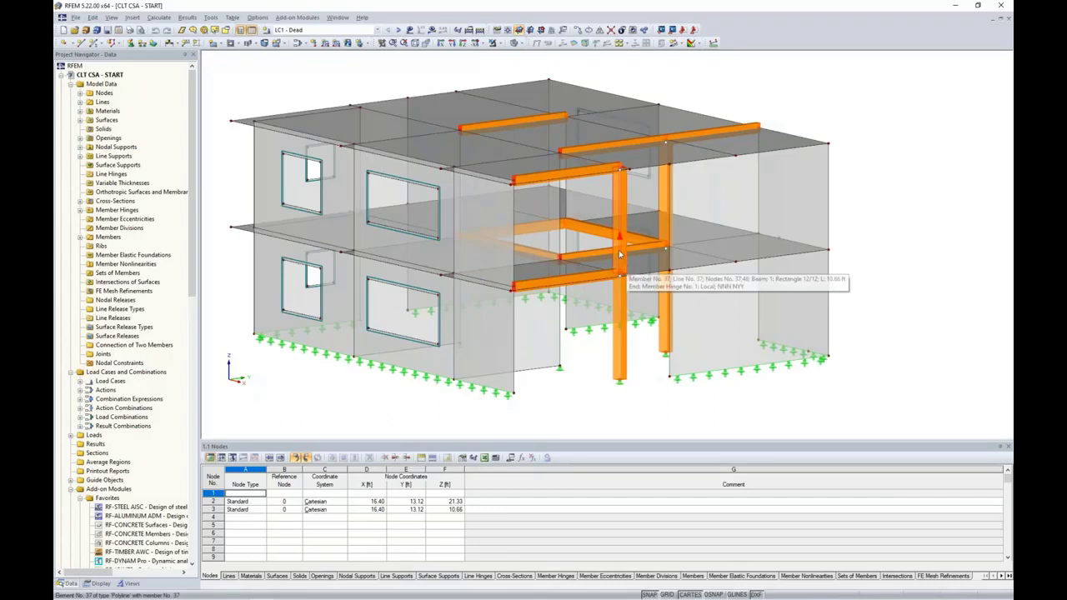
# Rotate, pan and zoom in on the interior beam-and-column framing
pyautogui.keyDown('ctrl'); pyautogui.moveTo(906, 193); pyautogui.dragTo(867, 195, button='middle'); pyautogui.keyUp('ctrl')
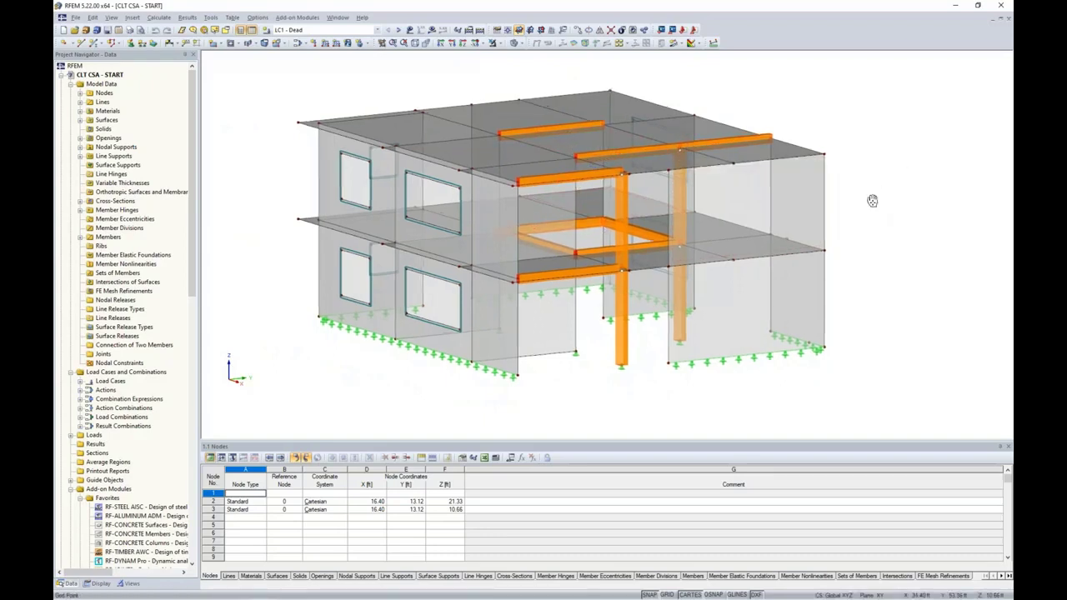
pyautogui.moveTo(872, 201); pyautogui.dragTo(858, 223, button='middle')
pyautogui.scroll(-1, 858, 223)
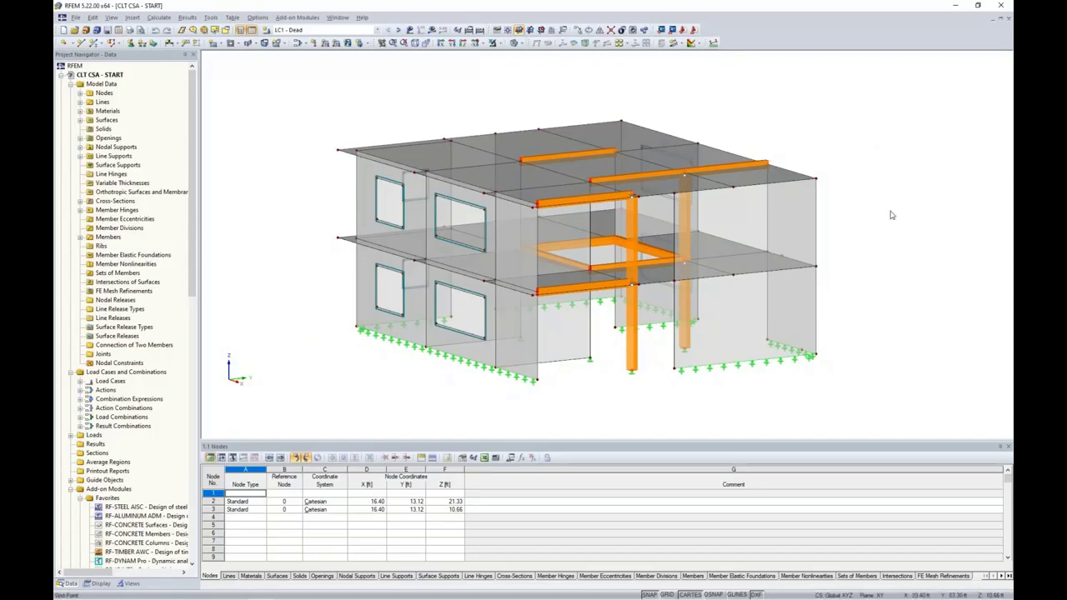
pyautogui.scroll(3, 889, 214)
# Preview the model as wireframe, then return to Solid Transparent Display Model
pyautogui.click(523, 45)
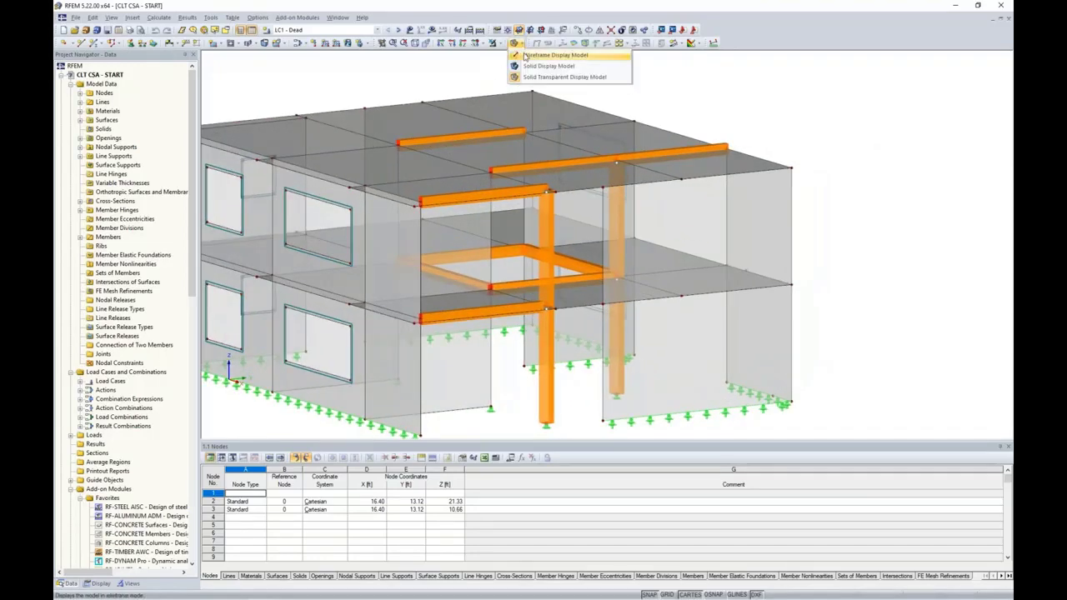
pyautogui.click(526, 56)
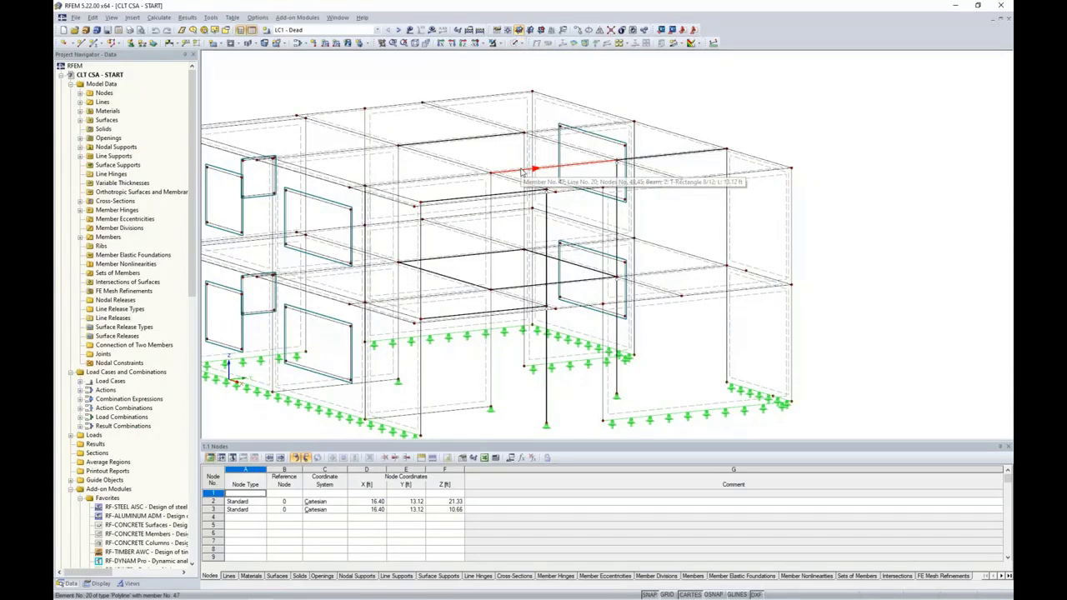
pyautogui.click(514, 43)
pyautogui.click(532, 78)
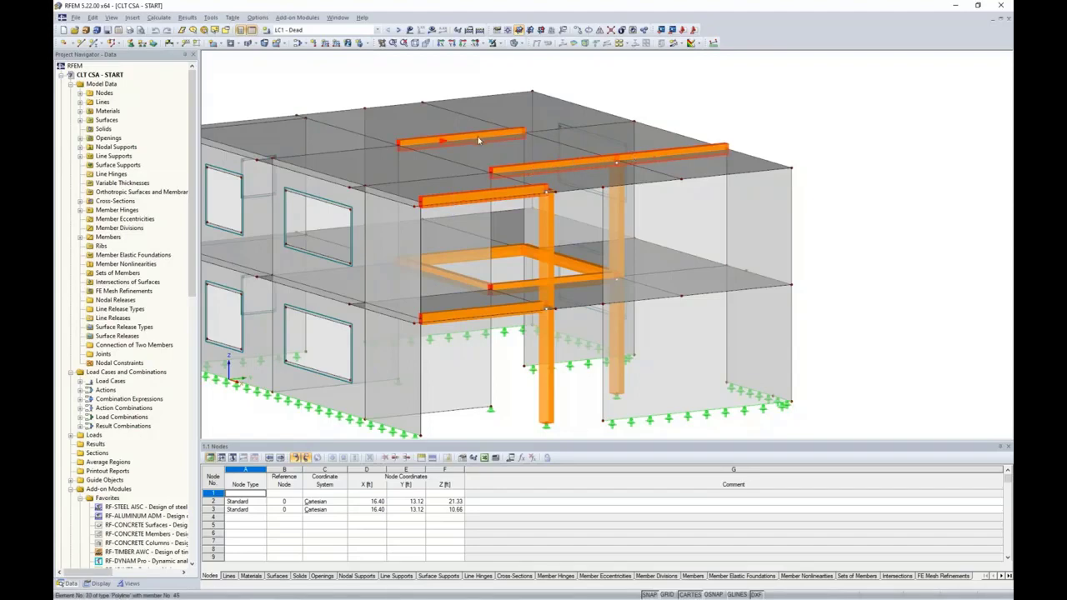
# Open the member properties of upper beams 46-49 and start a new member eccentricity
pyautogui.rightClick(615, 145)
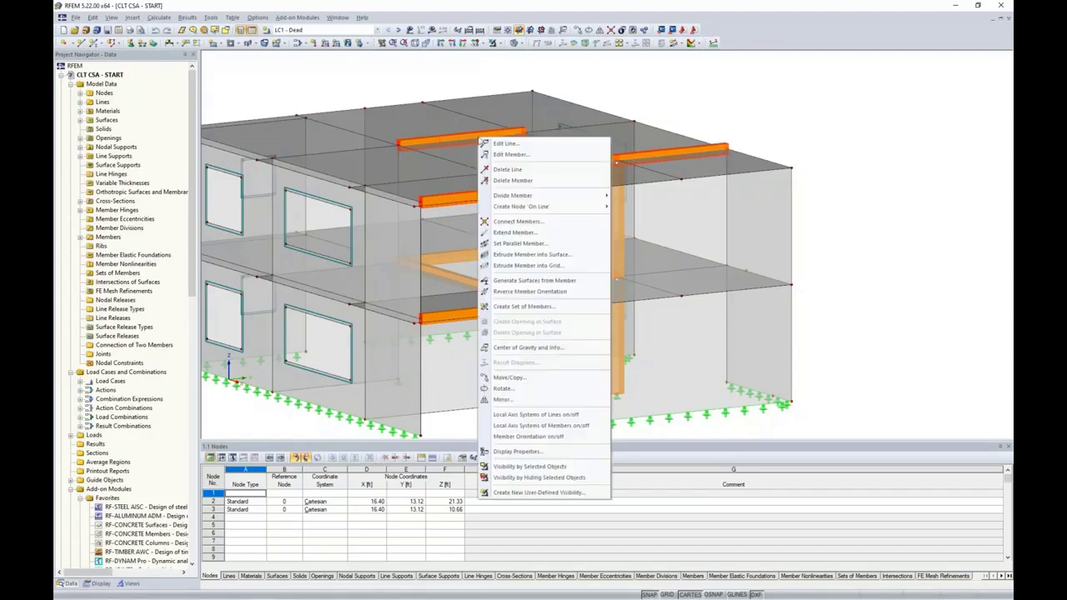
pyautogui.press('Escape')
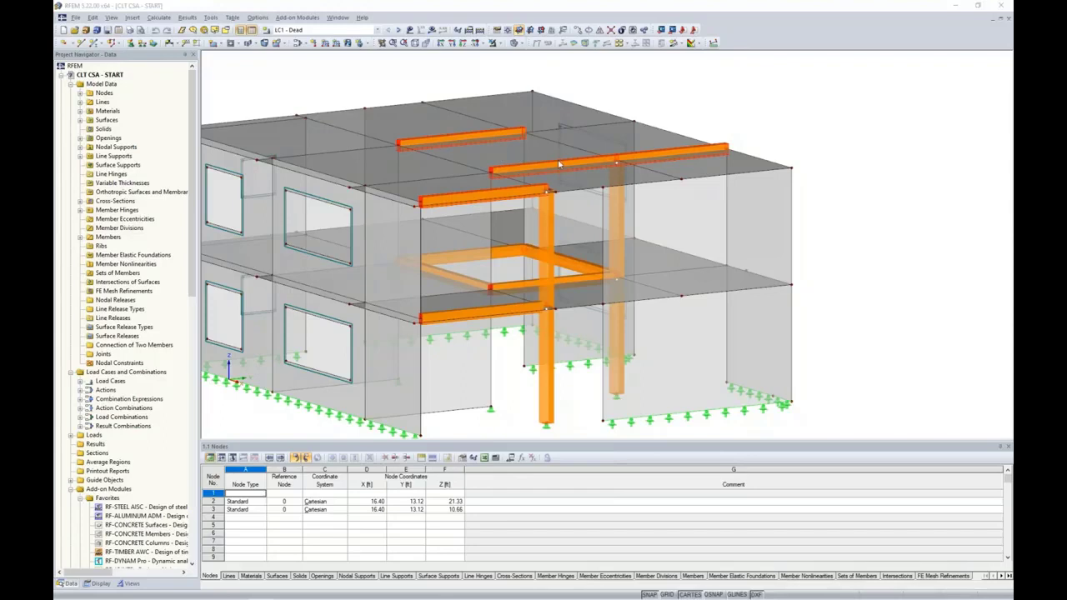
pyautogui.doubleClick(559, 164)
pyautogui.moveTo(469, 176); pyautogui.dragTo(555, 140)
pyautogui.click(514, 152)
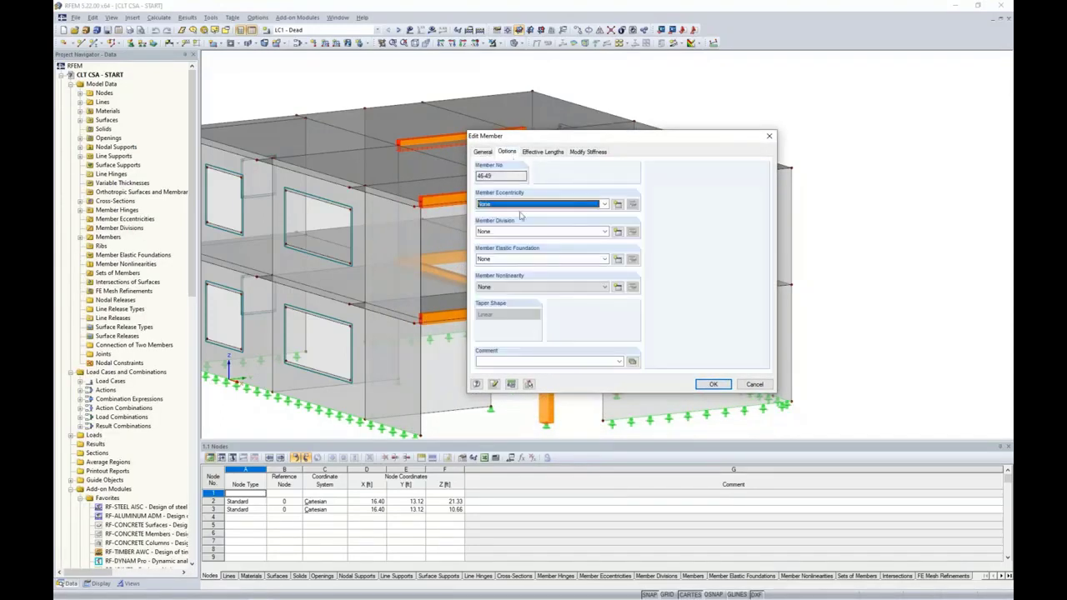
pyautogui.click(617, 205)
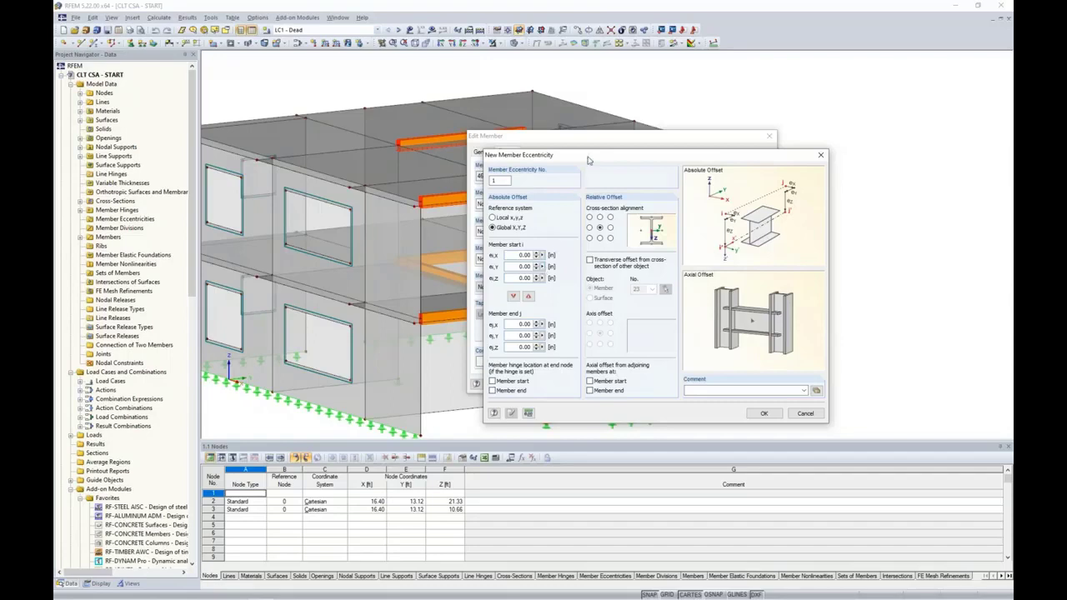
# Align the eccentricity at top centre, offset transversely from the picked floor surface, and apply it
pyautogui.click(599, 216)
pyautogui.click(590, 260)
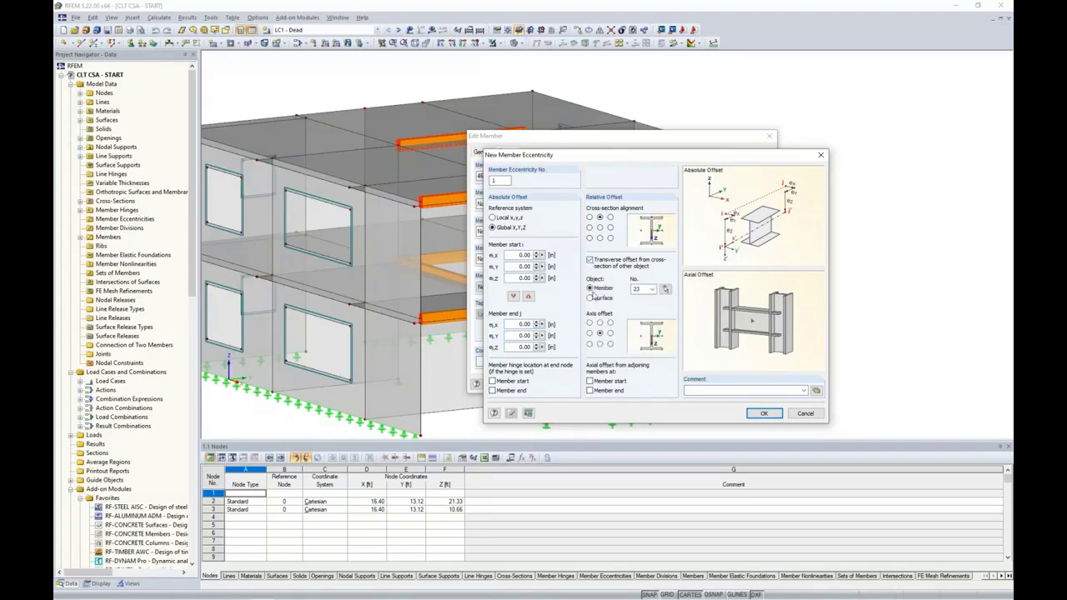
pyautogui.click(590, 299)
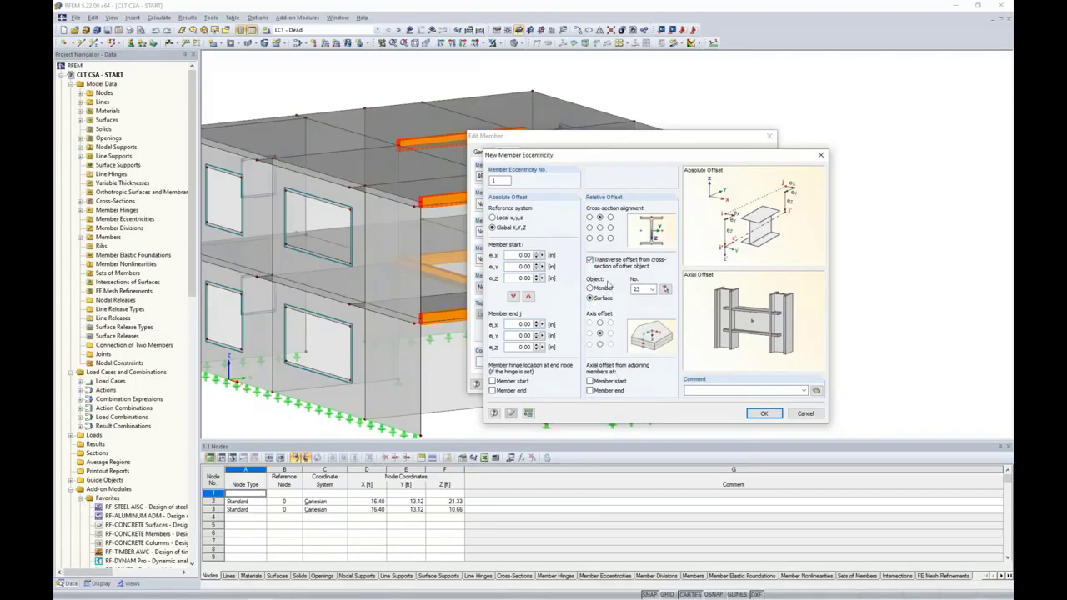
pyautogui.click(665, 289)
pyautogui.click(600, 344)
pyautogui.click(764, 413)
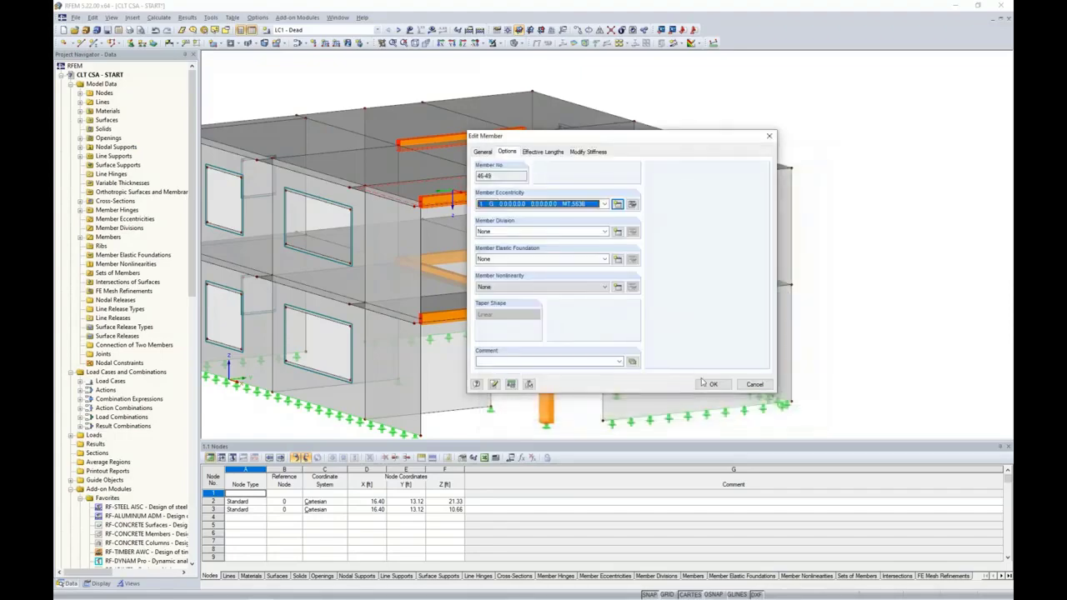
pyautogui.click(716, 384)
pyautogui.click(892, 281)
pyautogui.keyDown('ctrl'); pyautogui.moveTo(892, 281); pyautogui.dragTo(859, 267, button='middle'); pyautogui.keyUp('ctrl')
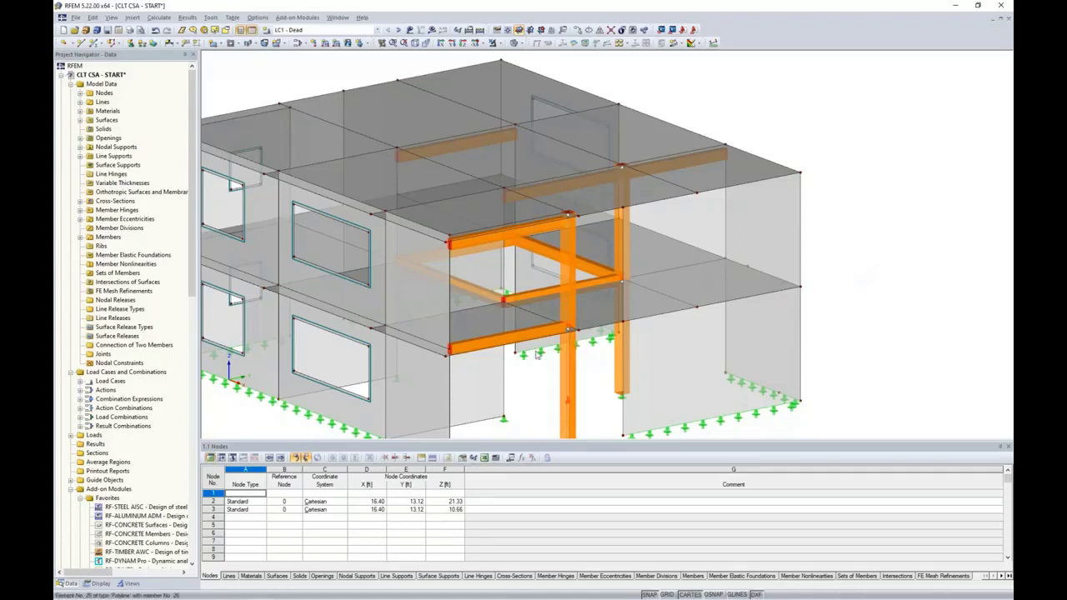
# Select members 41-44 and 50 and create a second member eccentricity for them
pyautogui.scroll(2, 500, 288)
pyautogui.click(495, 282)
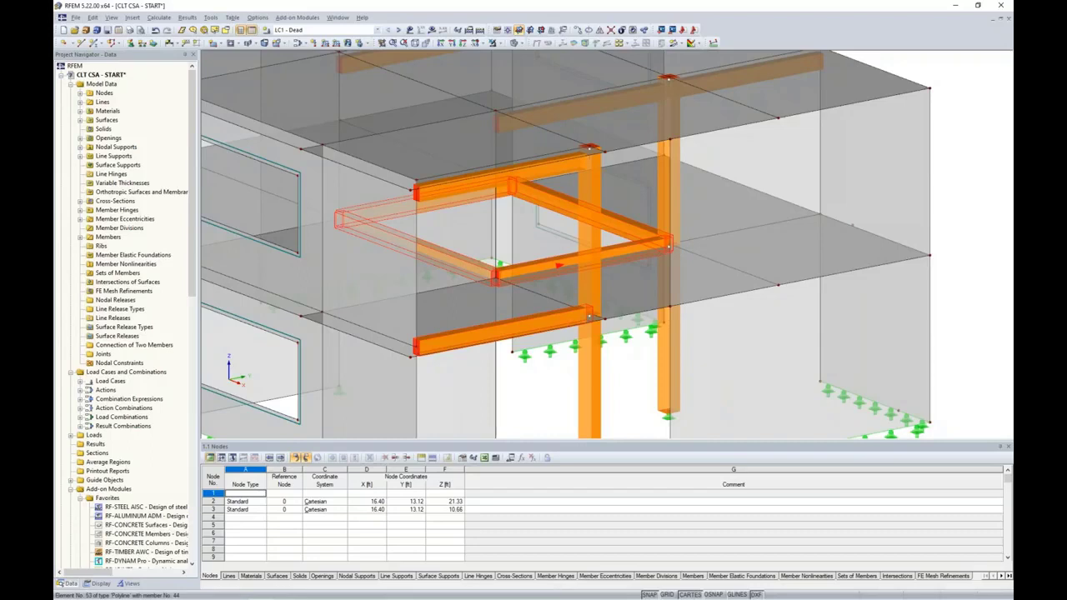
pyautogui.doubleClick(556, 264)
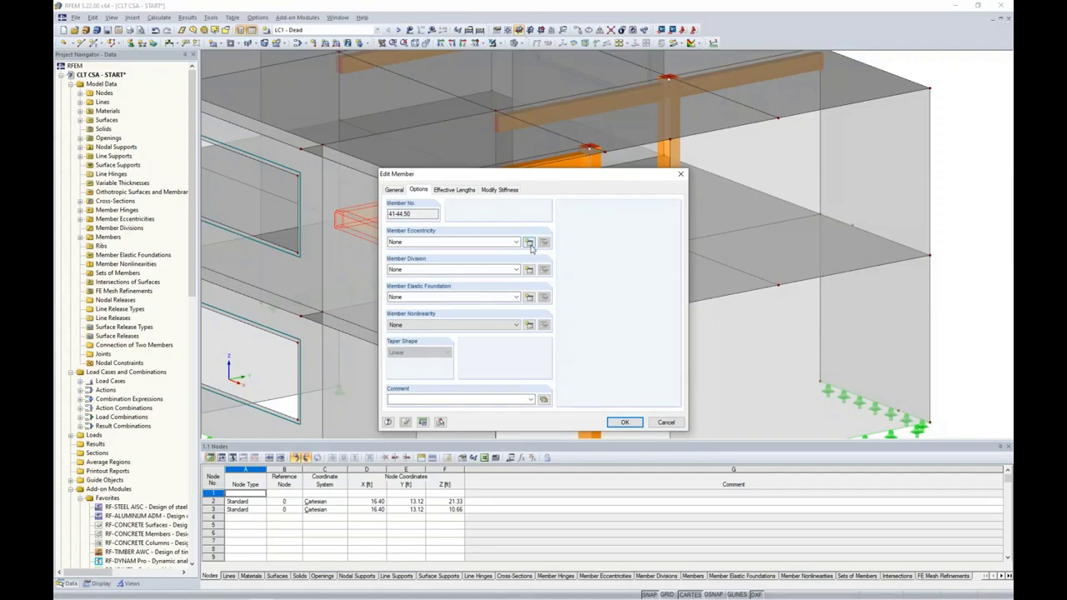
pyautogui.click(528, 241)
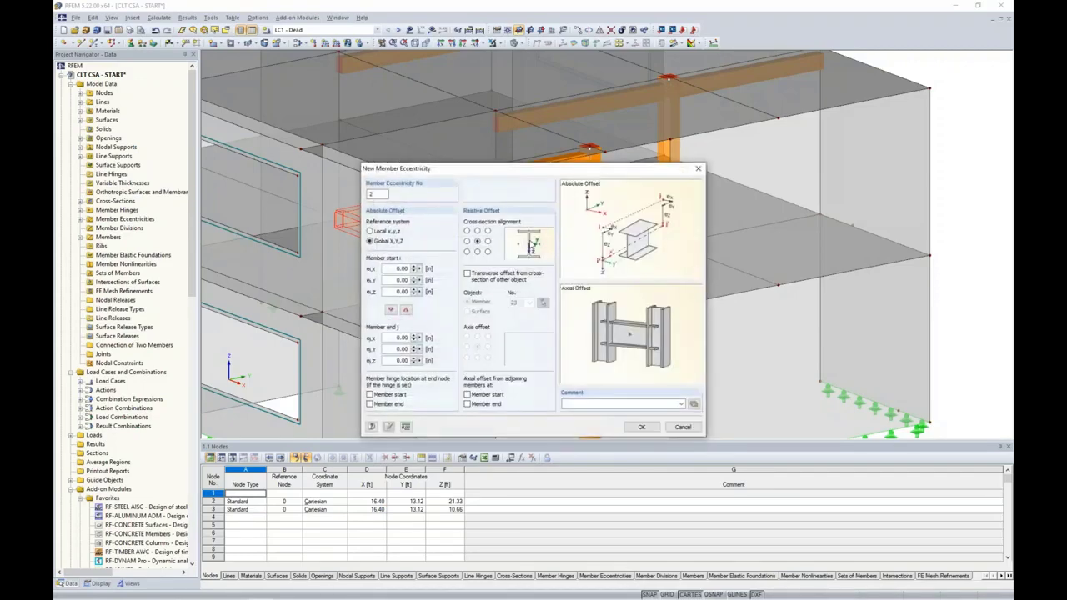
# Set eccentricity 2 to top-centre alignment offset transversely from surface 71, and apply it
pyautogui.click(479, 230)
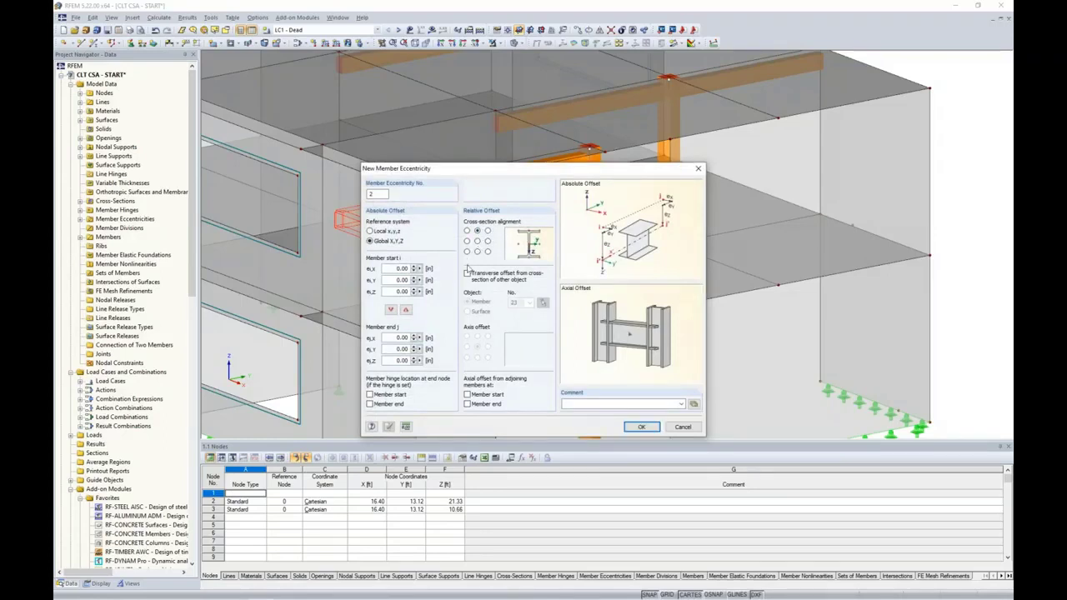
pyautogui.click(468, 273)
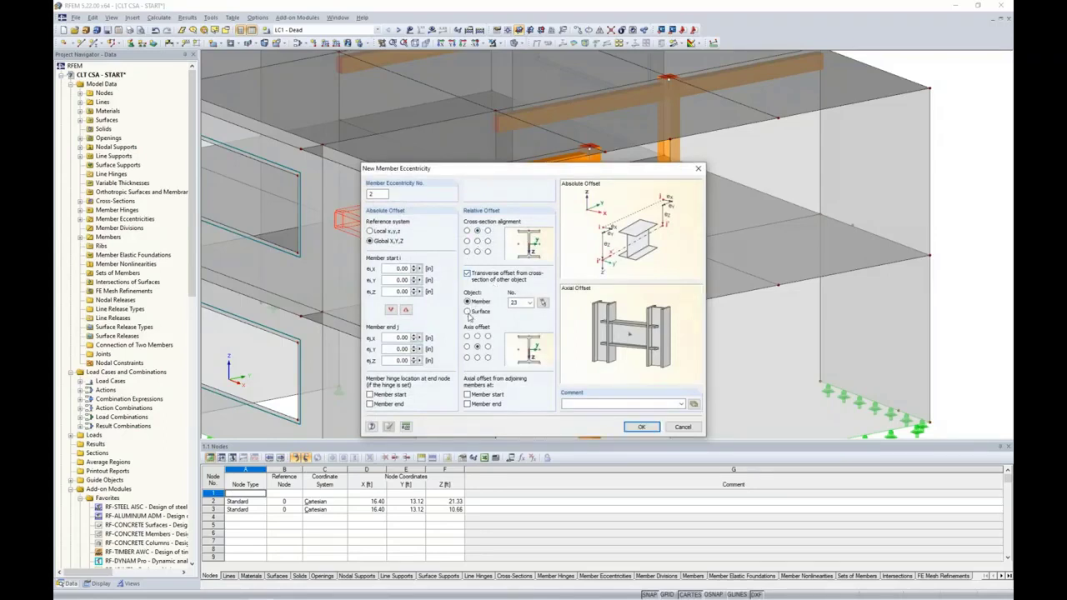
pyautogui.click(467, 310)
pyautogui.click(540, 304)
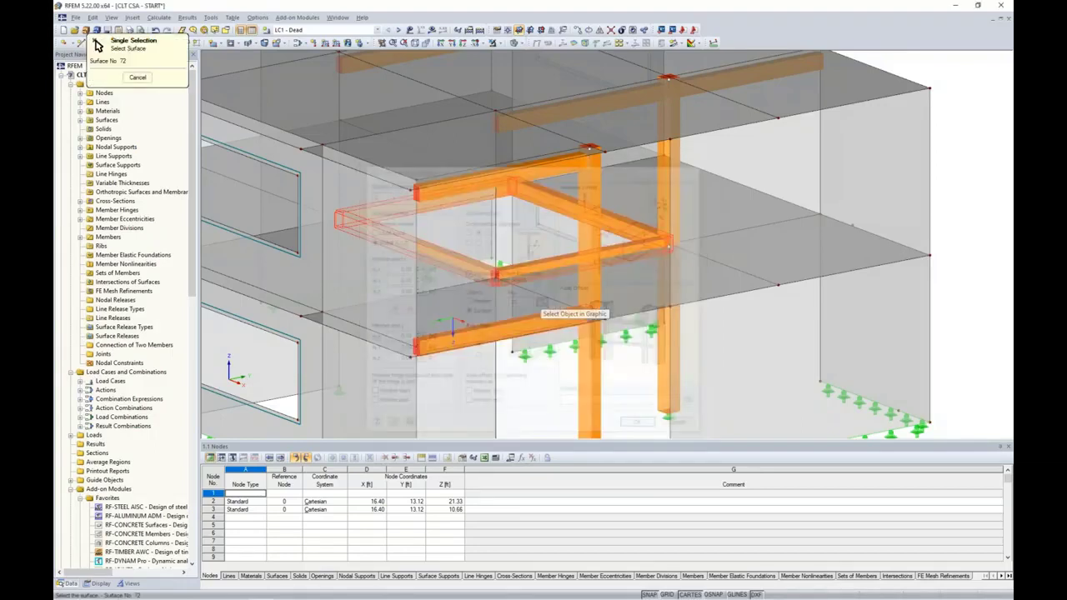
pyautogui.click(636, 290)
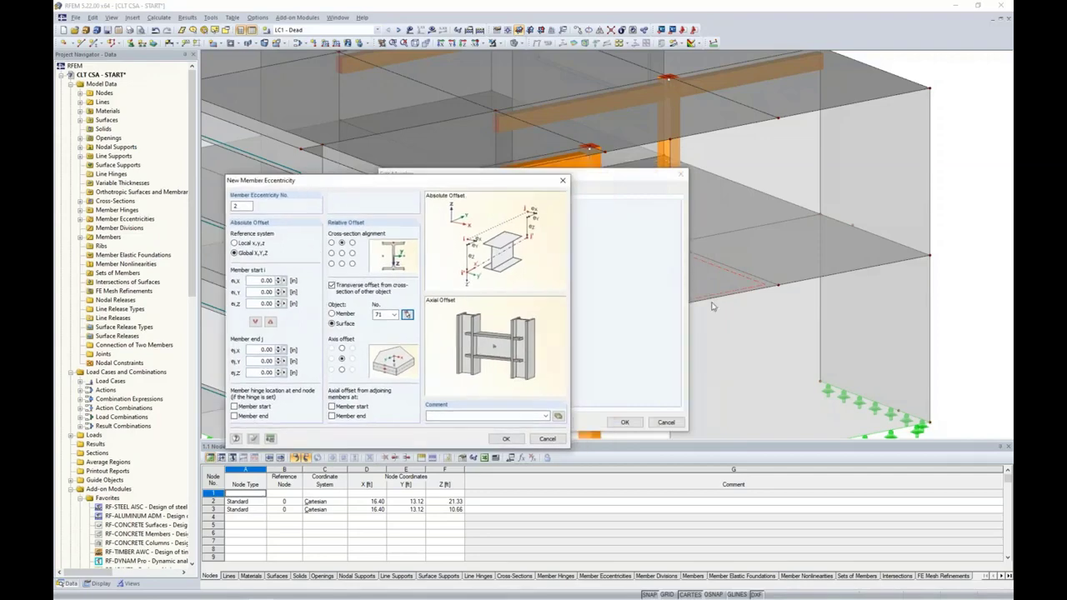
pyautogui.moveTo(468, 182); pyautogui.dragTo(562, 168)
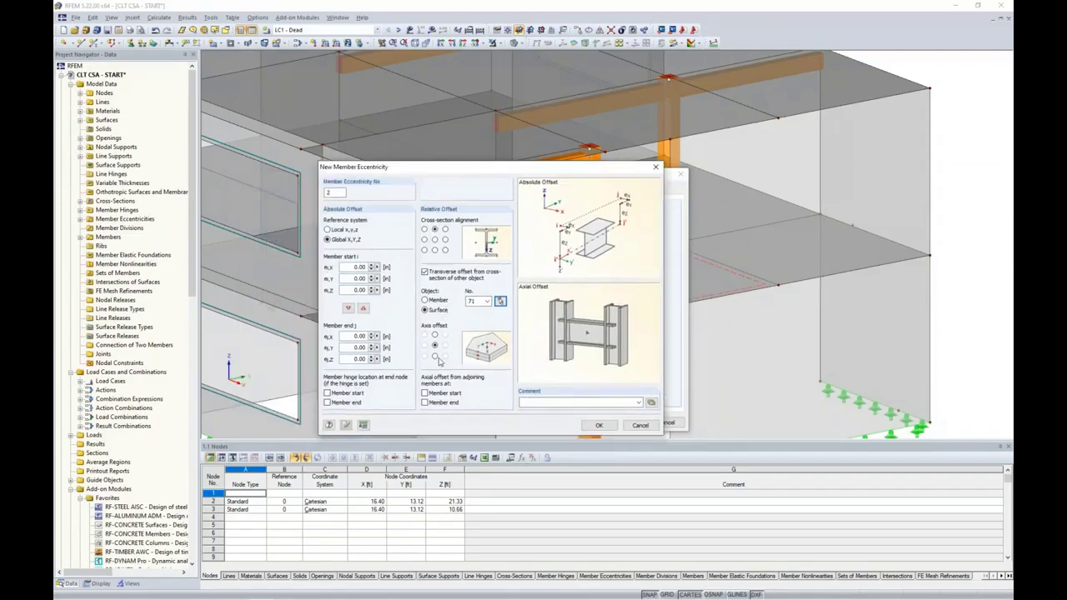
pyautogui.click(598, 424)
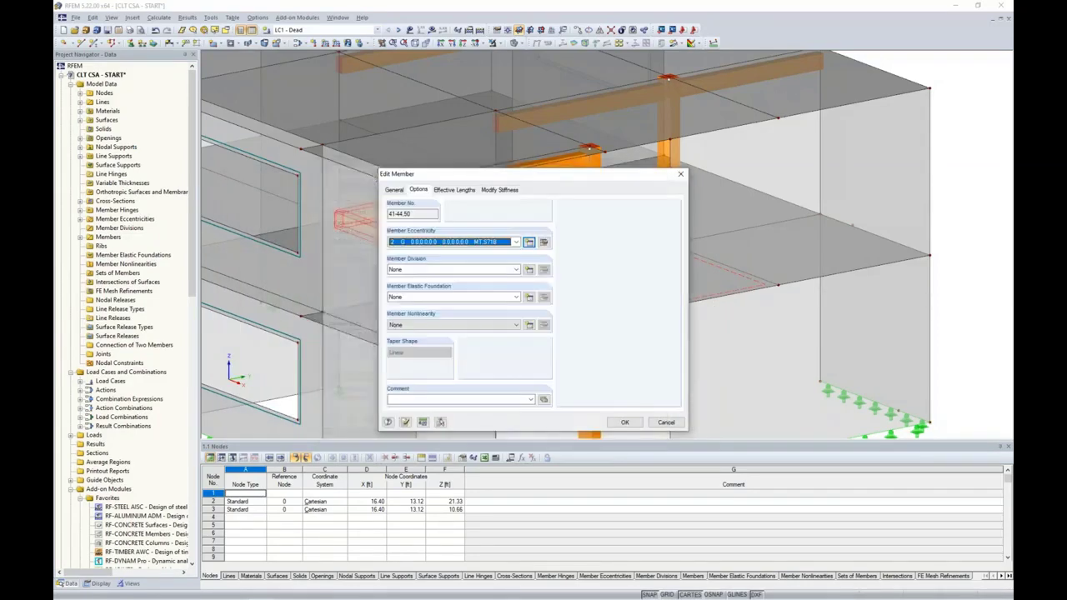
pyautogui.click(623, 423)
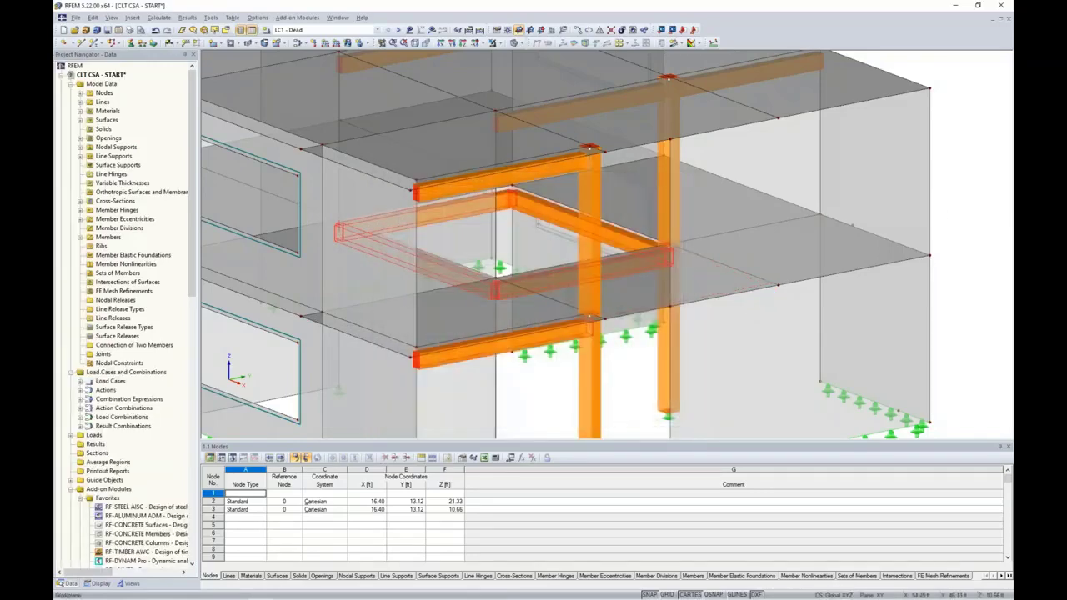
# Rotate toward the windowed front while stepping through LC1 Dead, LC2 Live, LC3 Snow and LC4 Wind
pyautogui.keyDown('ctrl'); pyautogui.moveTo(905, 233); pyautogui.dragTo(988, 255, button='middle'); pyautogui.keyUp('ctrl')
pyautogui.scroll(-3, 800, 283)
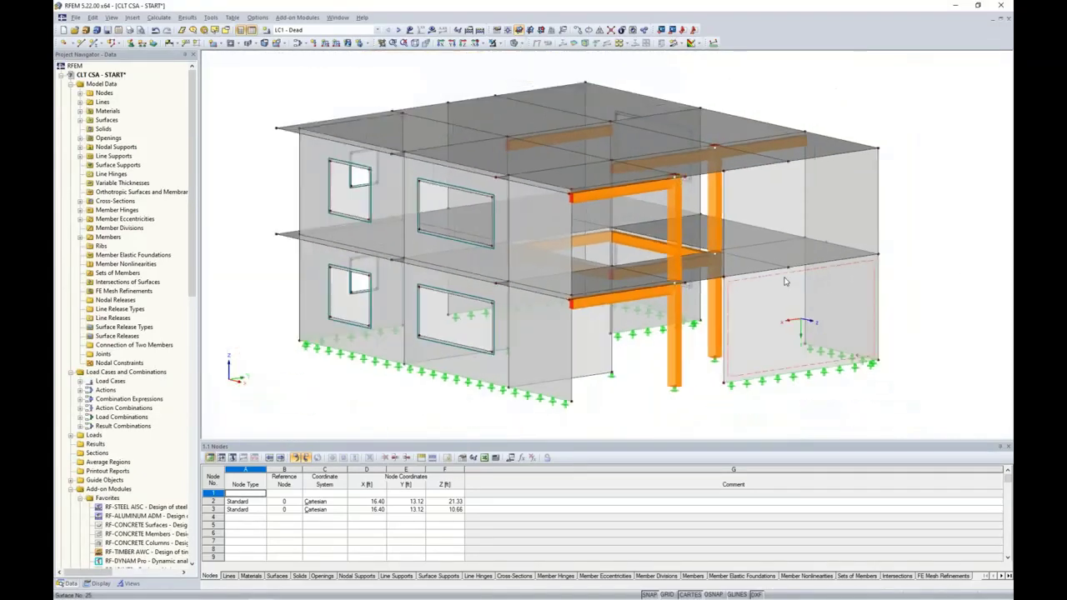
pyautogui.keyDown('ctrl'); pyautogui.moveTo(520, 301); pyautogui.dragTo(659, 229, button='middle'); pyautogui.keyUp('ctrl')
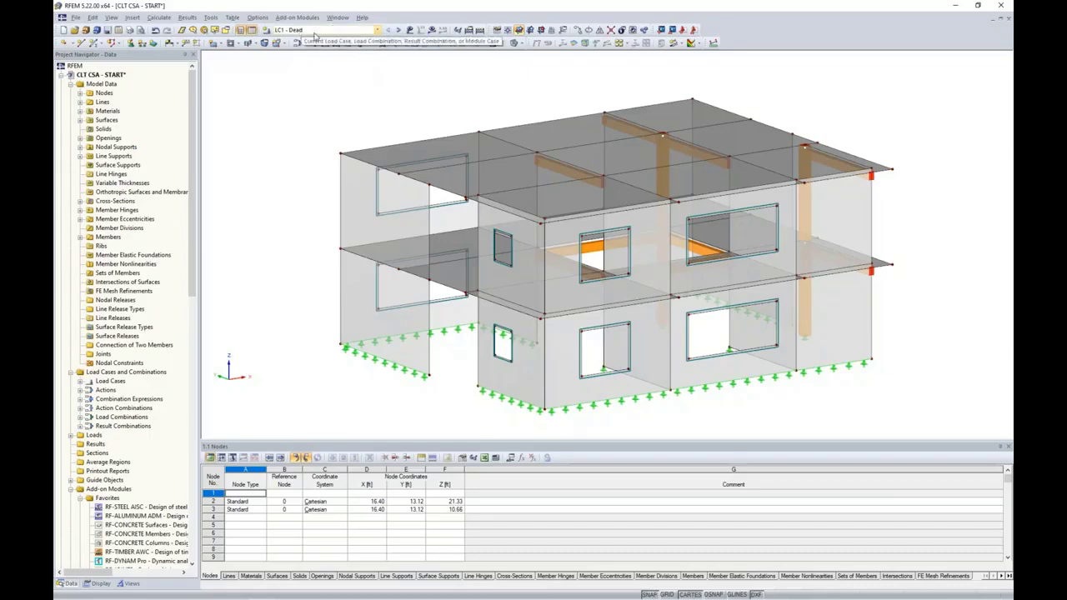
pyautogui.click(409, 30)
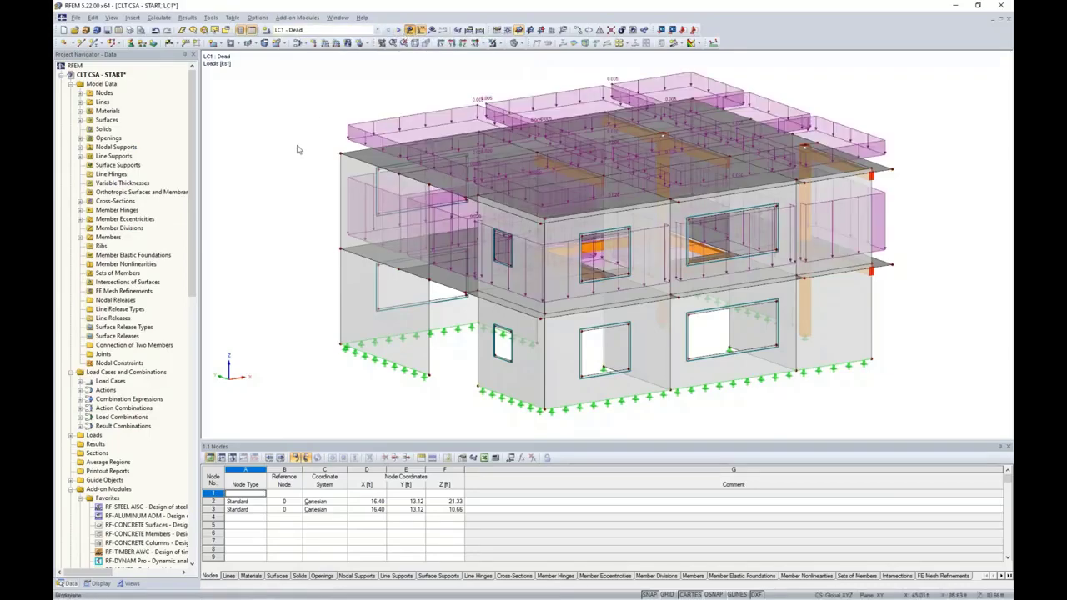
pyautogui.keyDown('ctrl'); pyautogui.moveTo(278, 174); pyautogui.dragTo(329, 153, button='middle'); pyautogui.keyUp('ctrl')
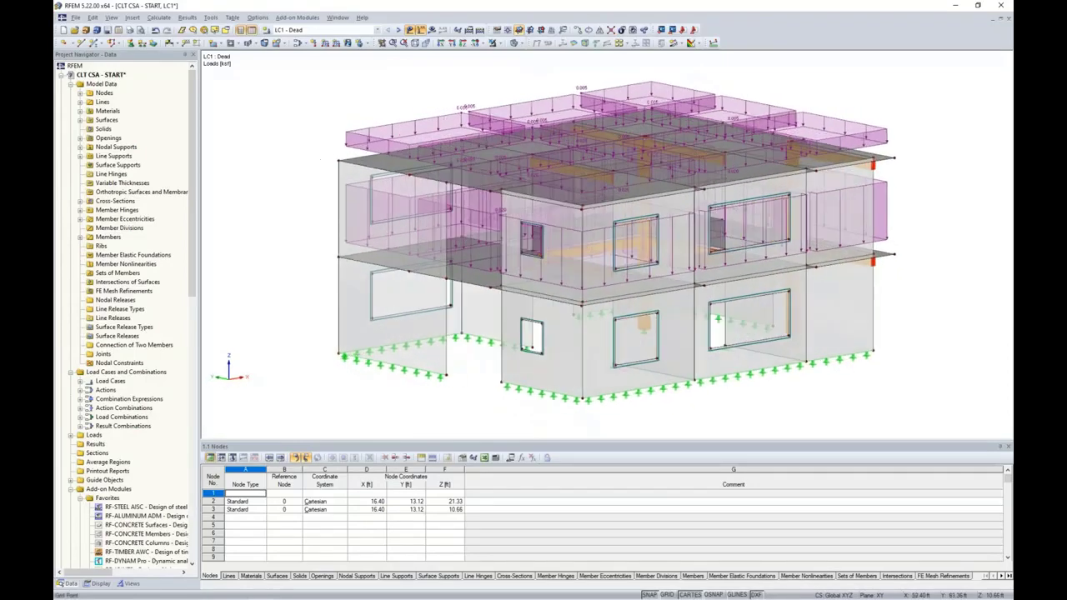
pyautogui.click(399, 31)
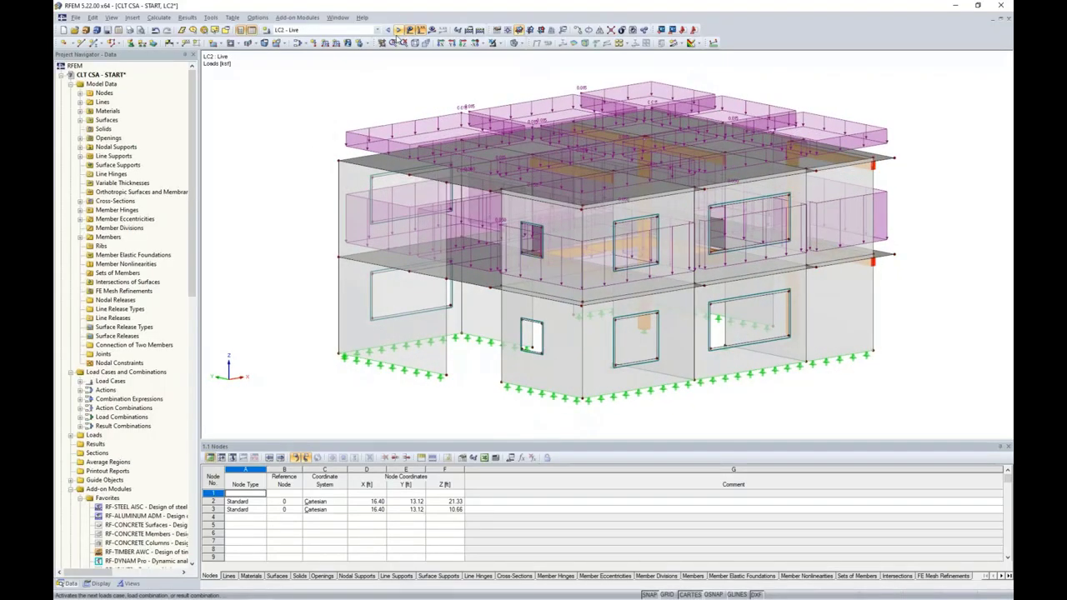
pyautogui.keyDown('ctrl'); pyautogui.moveTo(290, 162); pyautogui.dragTo(364, 114, button='middle'); pyautogui.keyUp('ctrl')
pyautogui.click(399, 31)
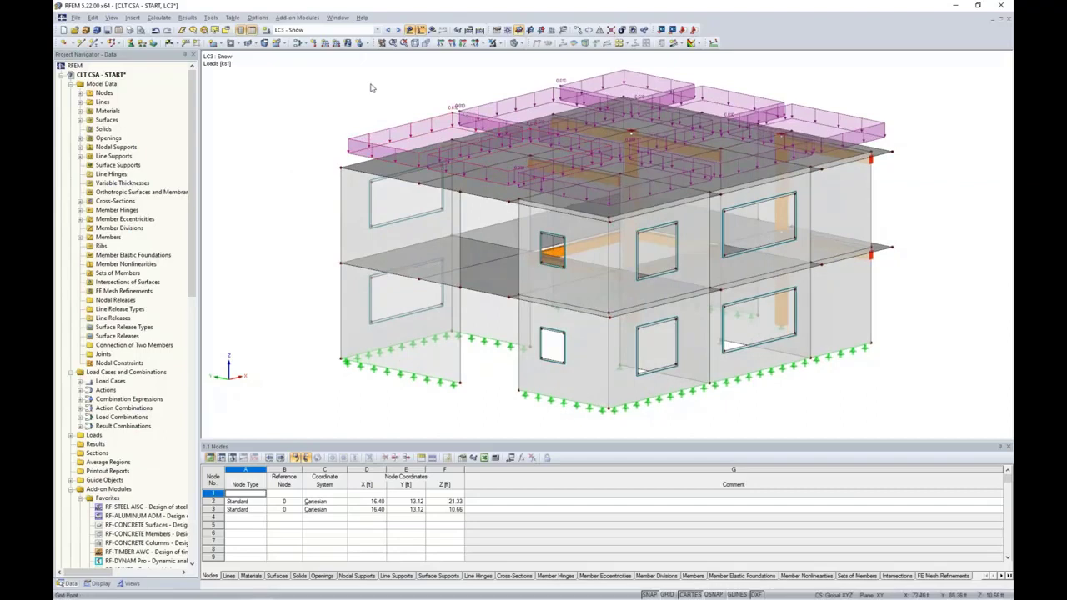
pyautogui.click(399, 31)
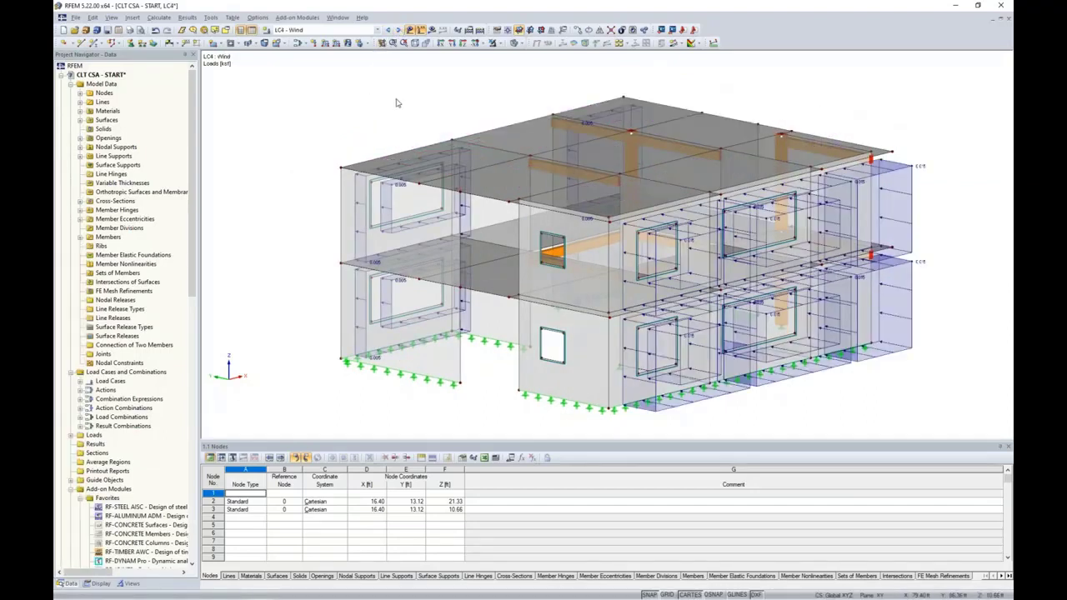
pyautogui.keyDown('ctrl'); pyautogui.moveTo(344, 155); pyautogui.dragTo(407, 139, button='middle'); pyautogui.keyUp('ctrl')
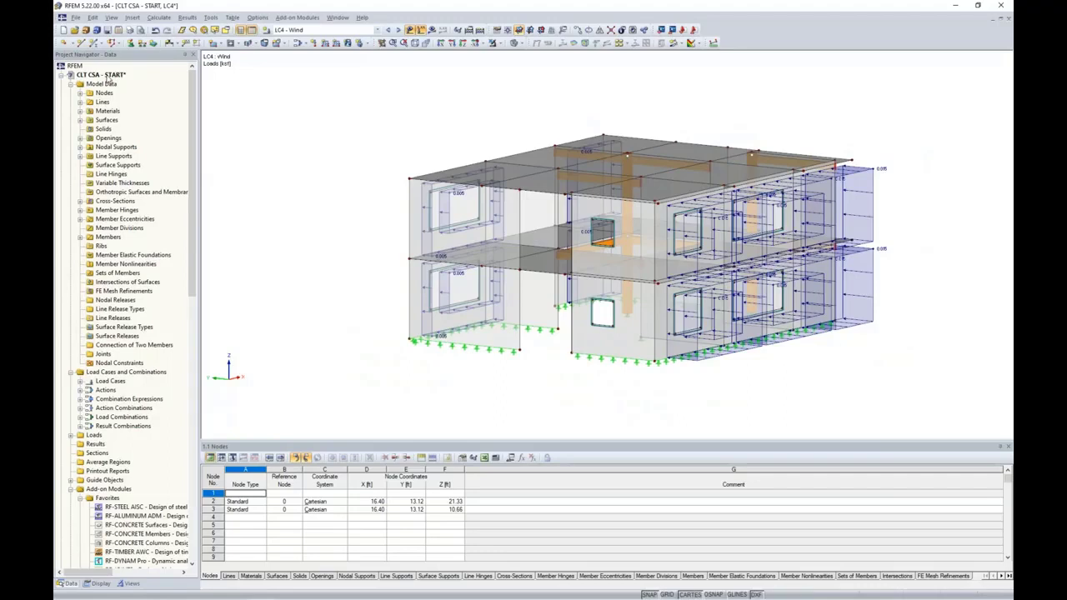
pyautogui.rightClick(107, 77)
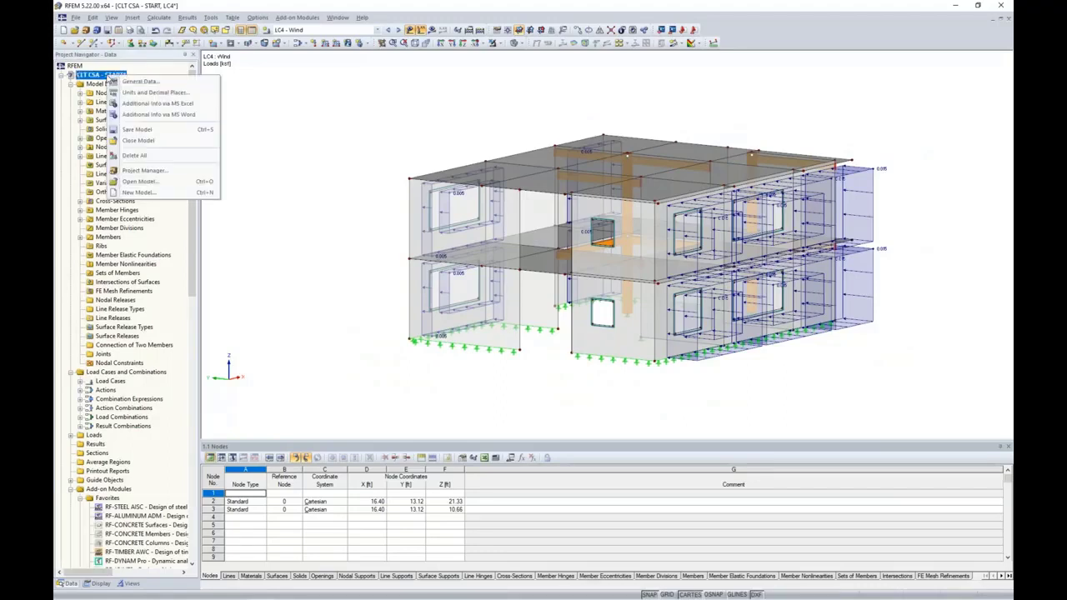
pyautogui.click(127, 88)
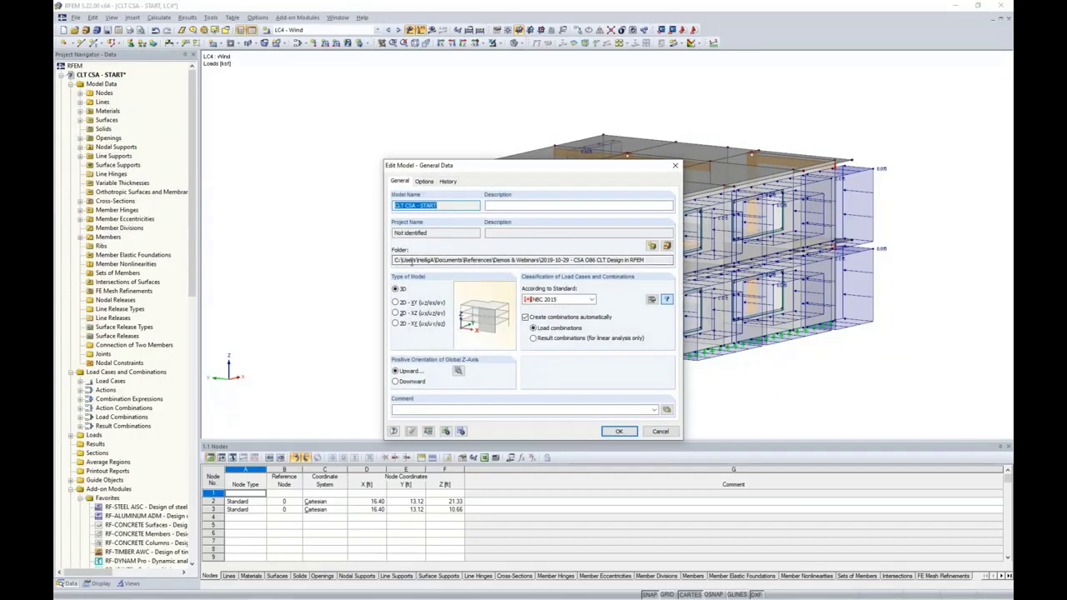
pyautogui.click(546, 302)
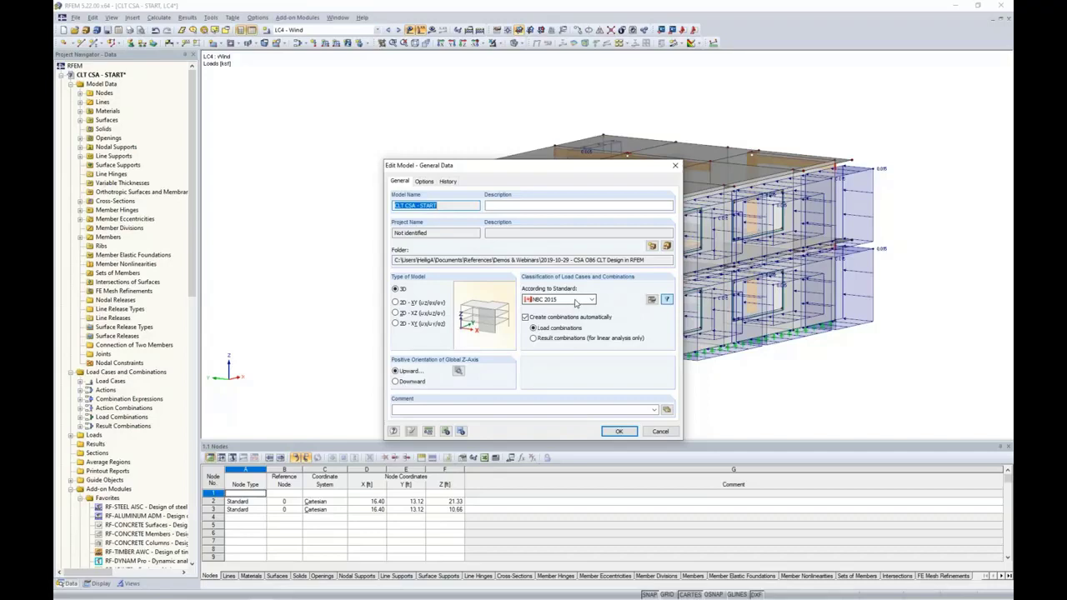
pyautogui.click(590, 301)
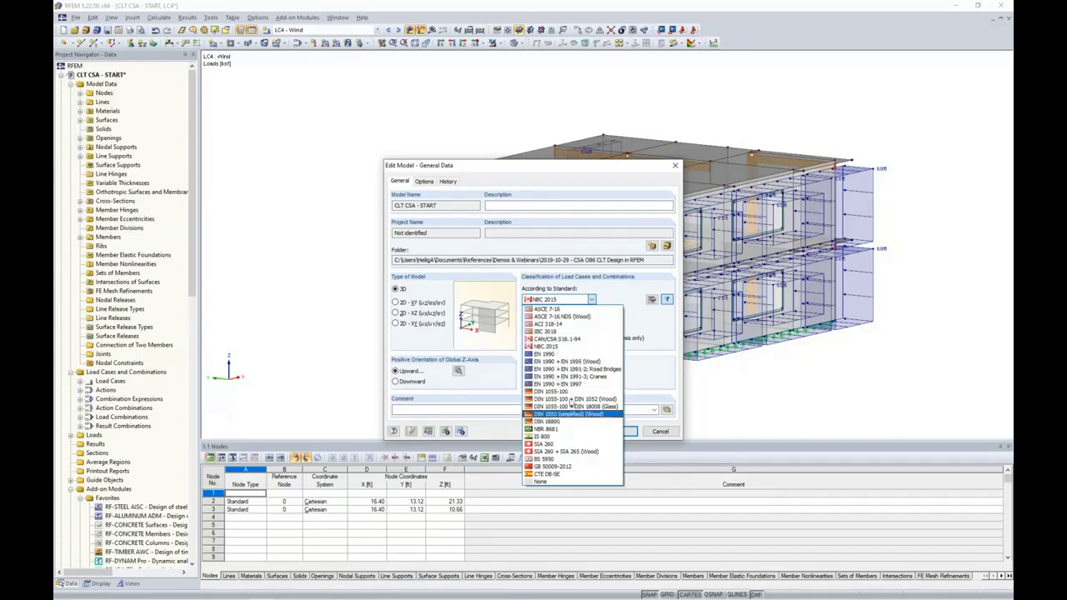
pyautogui.click(631, 328)
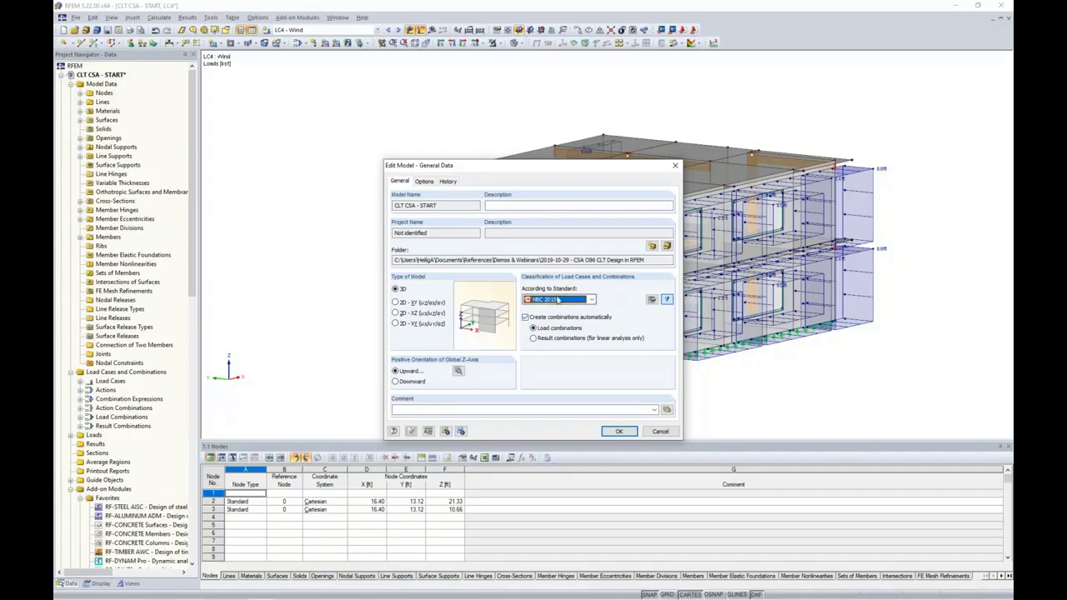
pyautogui.click(655, 435)
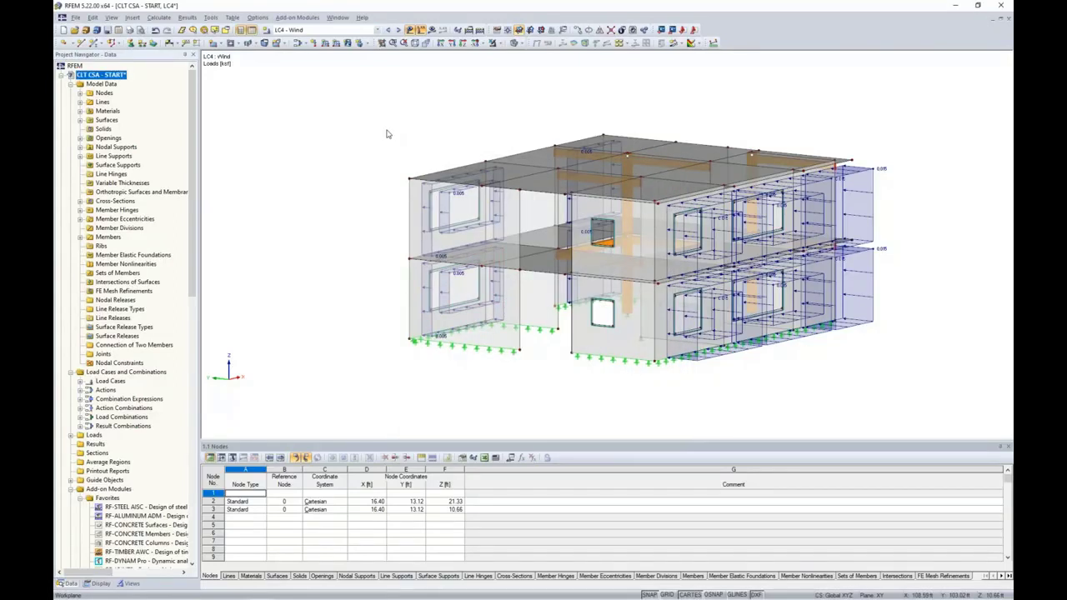
# Review combination expressions CE1 and CE2 and the NBC 2015 formulas, then list combinations CO1-CO14
pyautogui.click(296, 44)
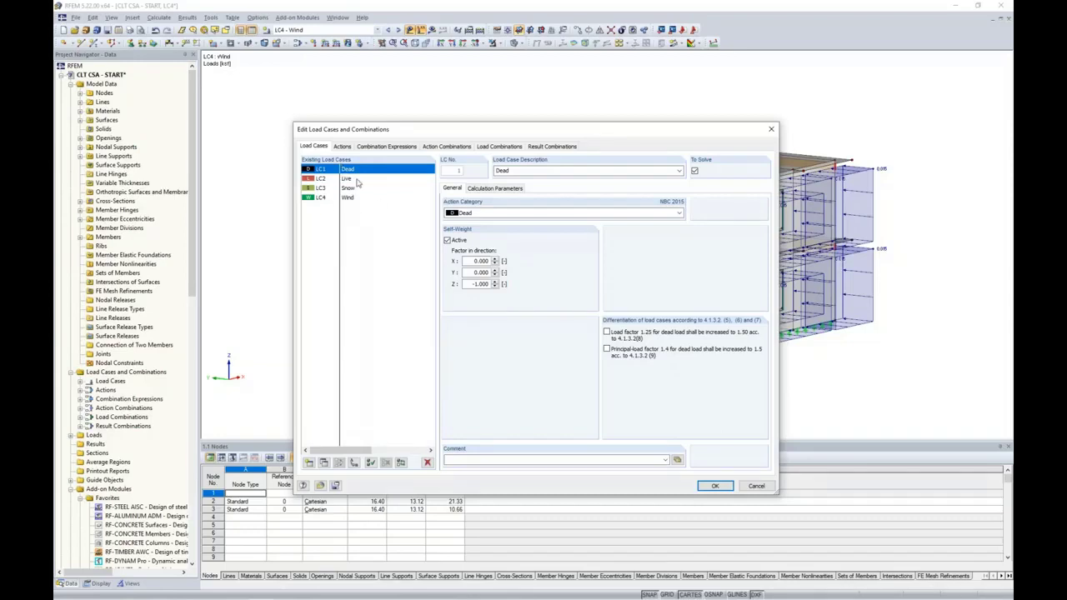
pyautogui.click(391, 147)
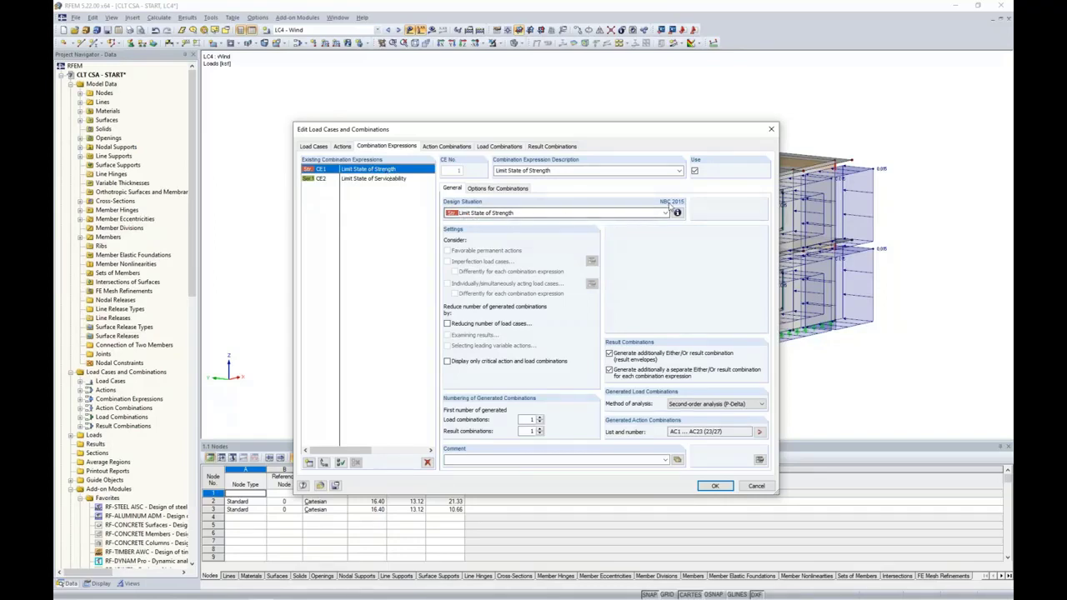
pyautogui.click(401, 182)
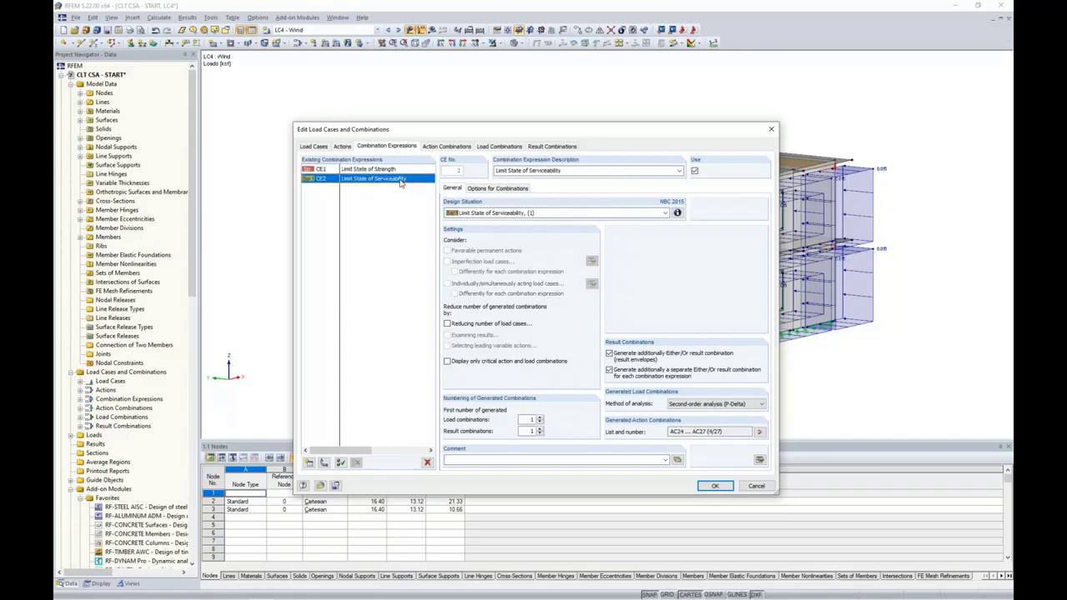
pyautogui.click(390, 170)
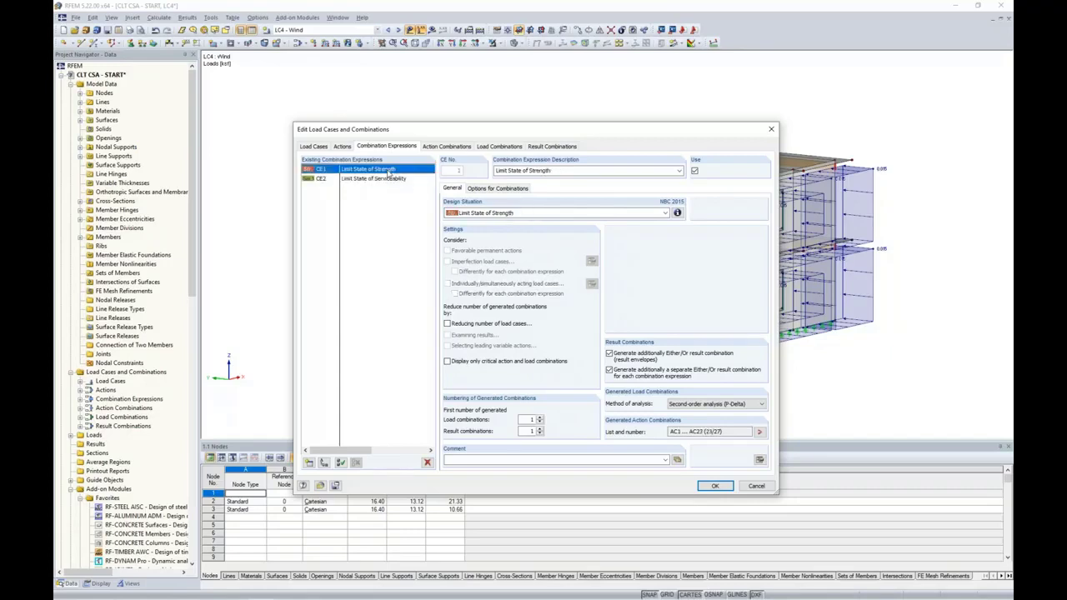
pyautogui.click(676, 212)
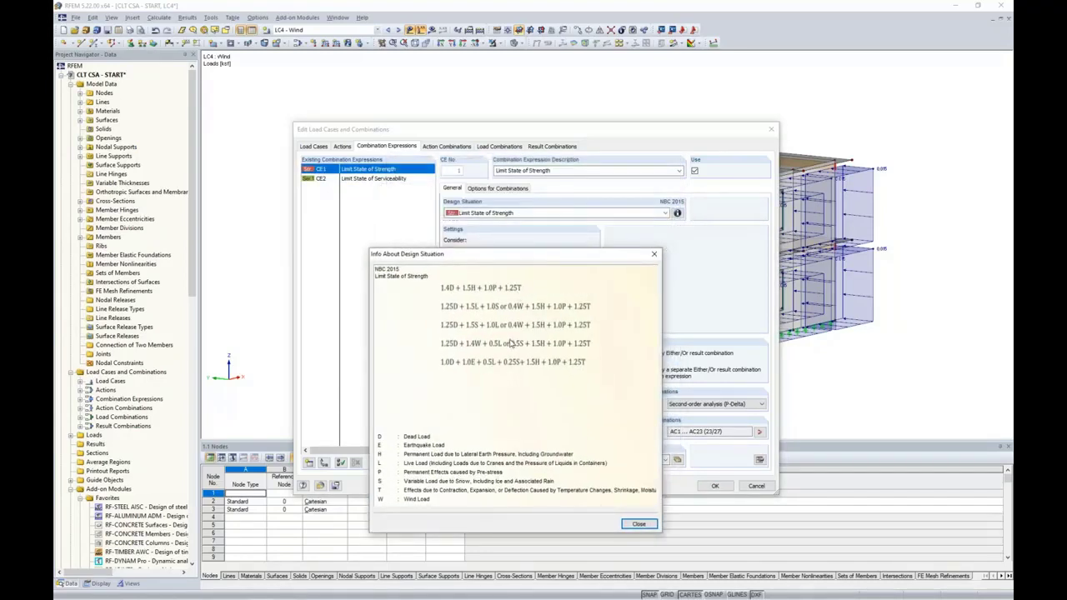
pyautogui.click(639, 524)
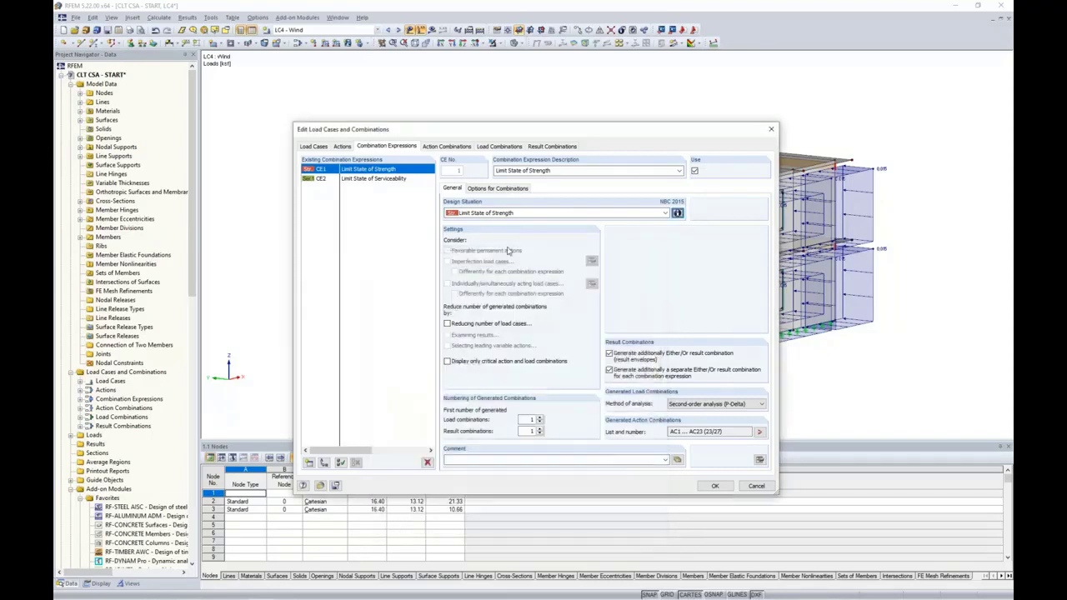
pyautogui.click(490, 147)
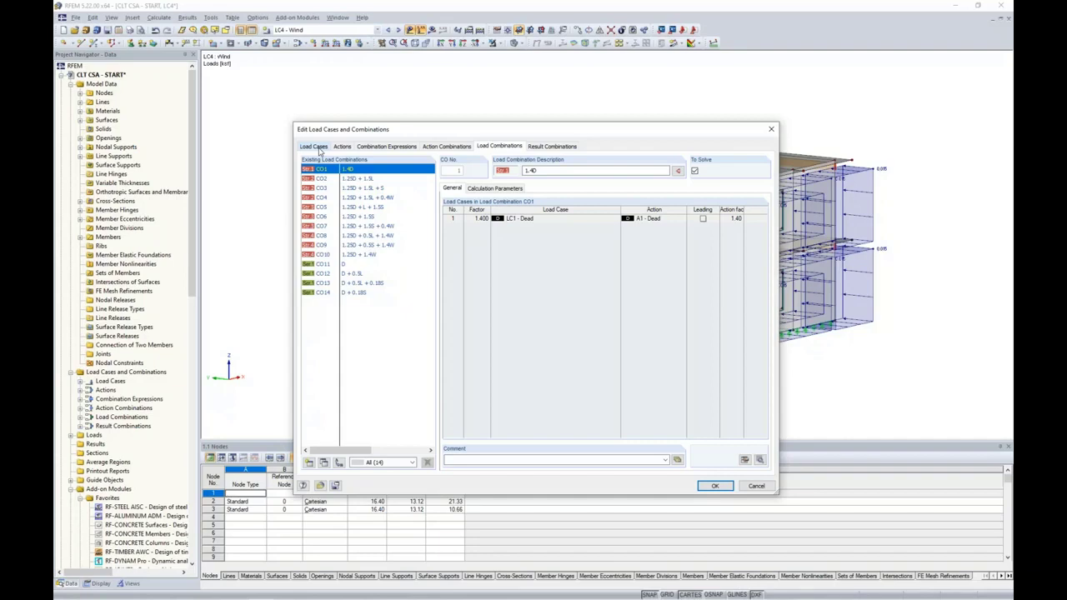
# Check CO1's calculation parameters, then review result combinations RC1 and RC2
pyautogui.click(488, 190)
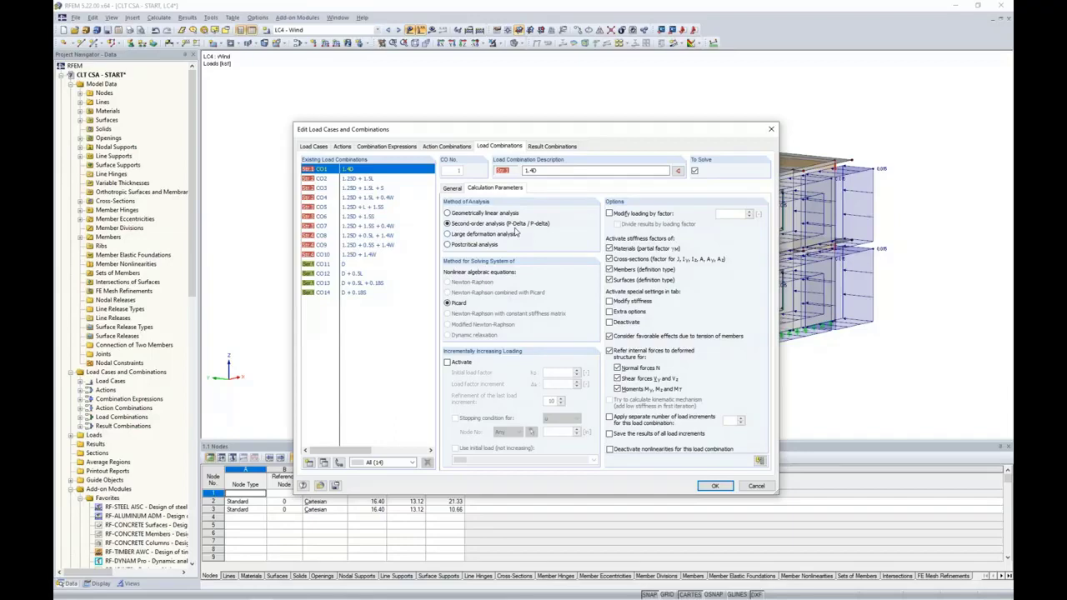
pyautogui.click(551, 146)
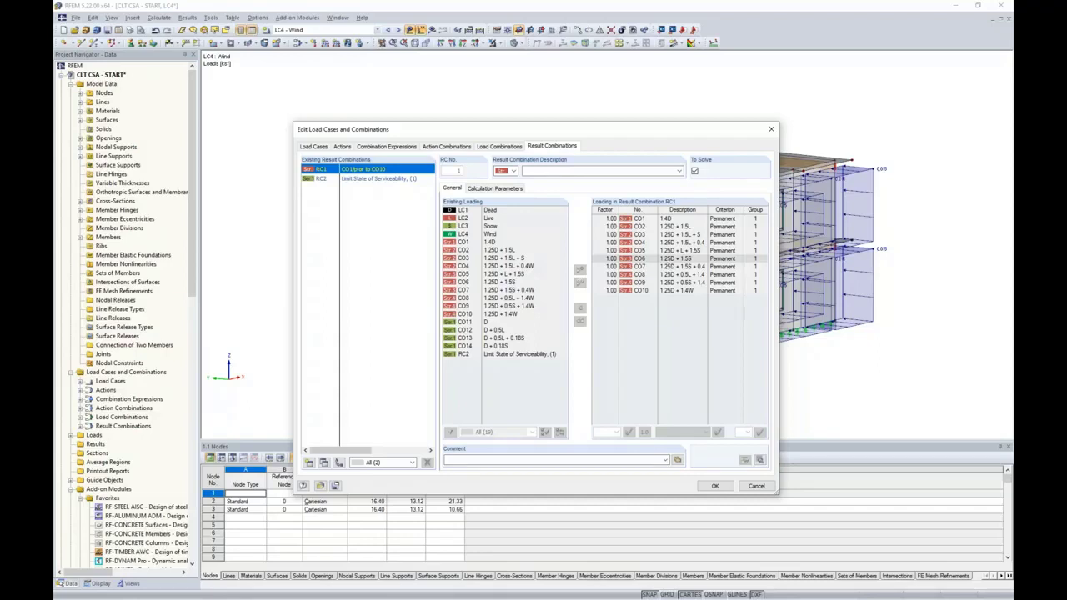
pyautogui.click(361, 180)
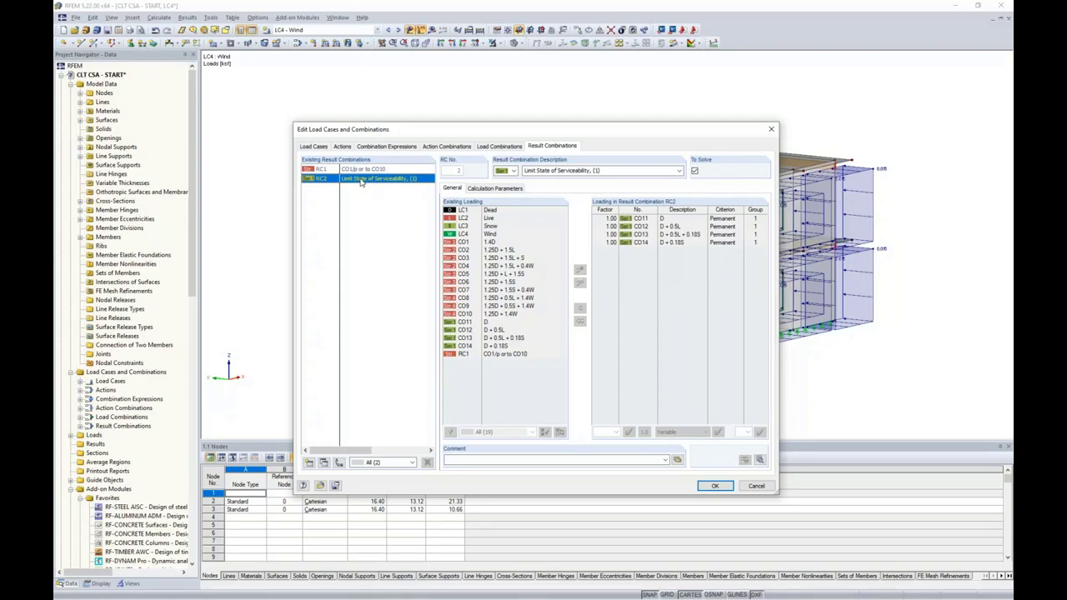
# Close the combinations editor and step through CO2 and CO3 to display CO4 (1.25D + 1.5L + 0.4W)
pyautogui.click(747, 486)
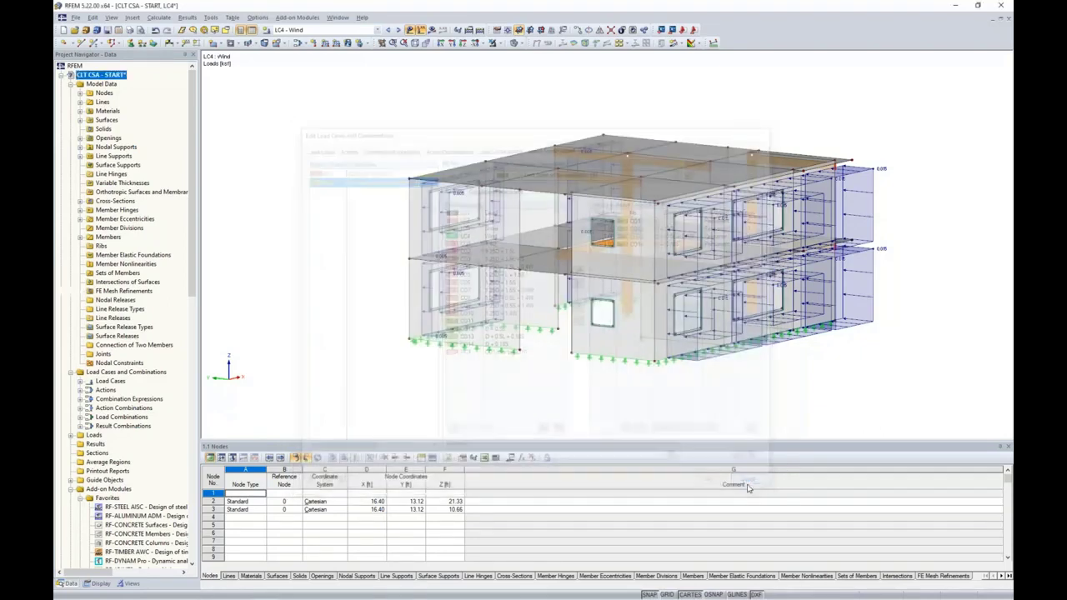
pyautogui.click(310, 30)
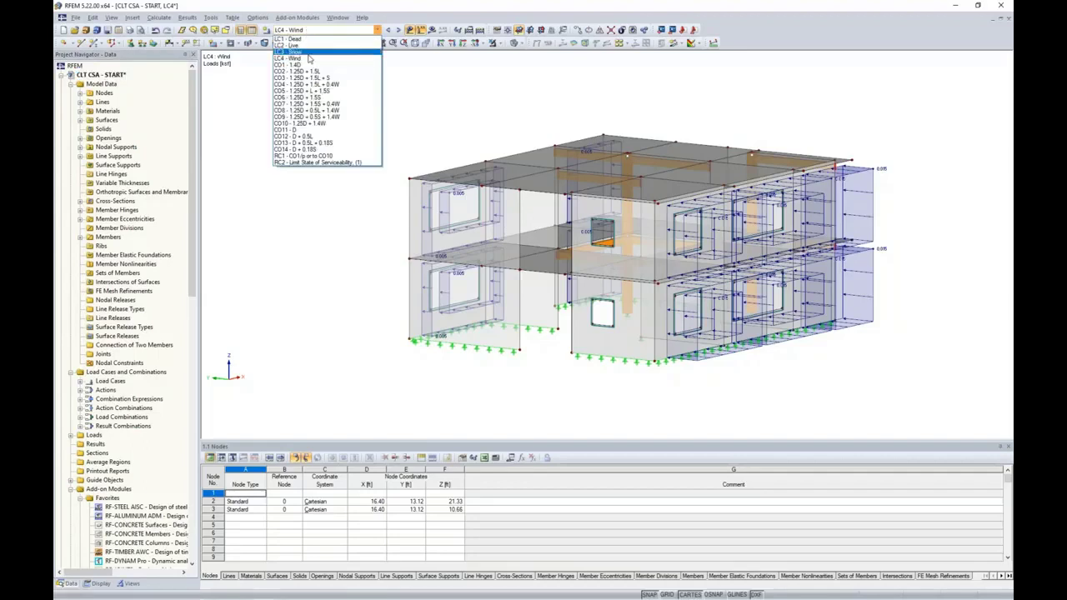
pyautogui.click(308, 71)
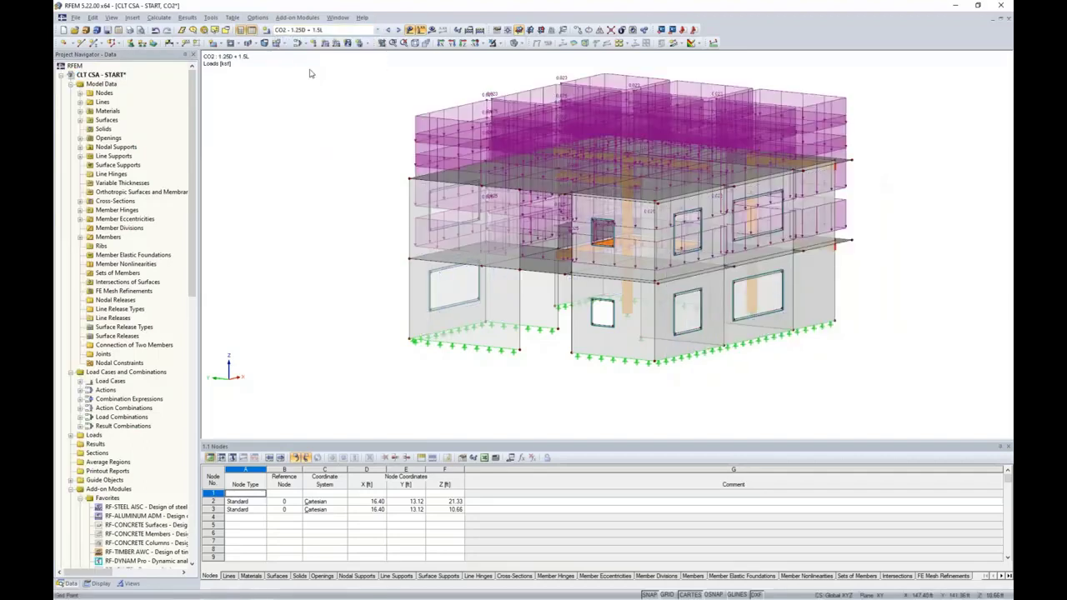
pyautogui.click(398, 31)
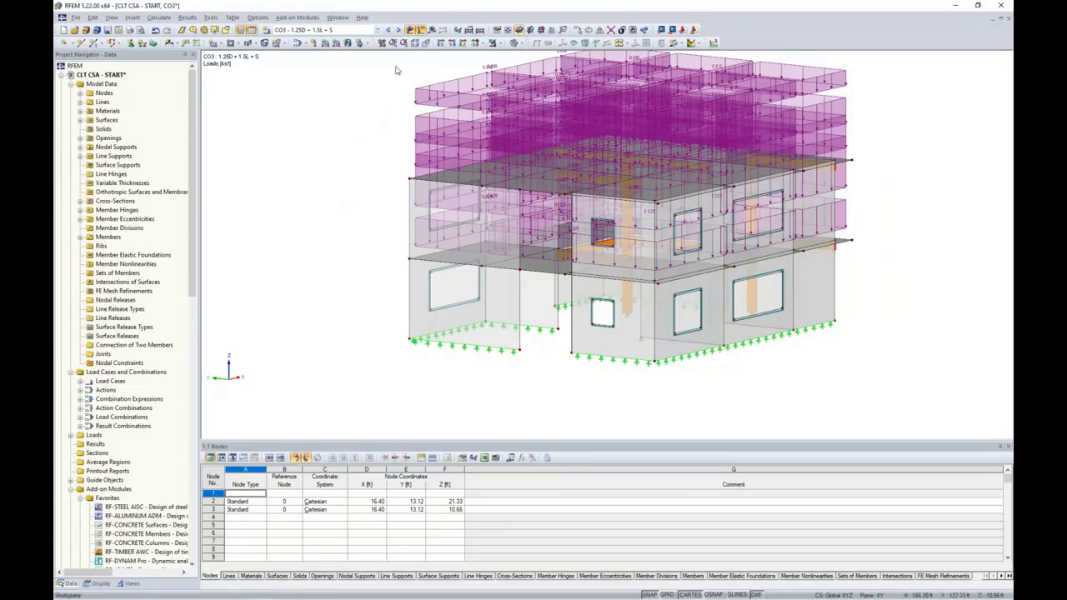
pyautogui.click(396, 31)
# Hide the loads on CO4 and orbit the building to a front-left view
pyautogui.keyDown('ctrl'); pyautogui.moveTo(365, 188); pyautogui.dragTo(311, 201, button='middle'); pyautogui.keyUp('ctrl')
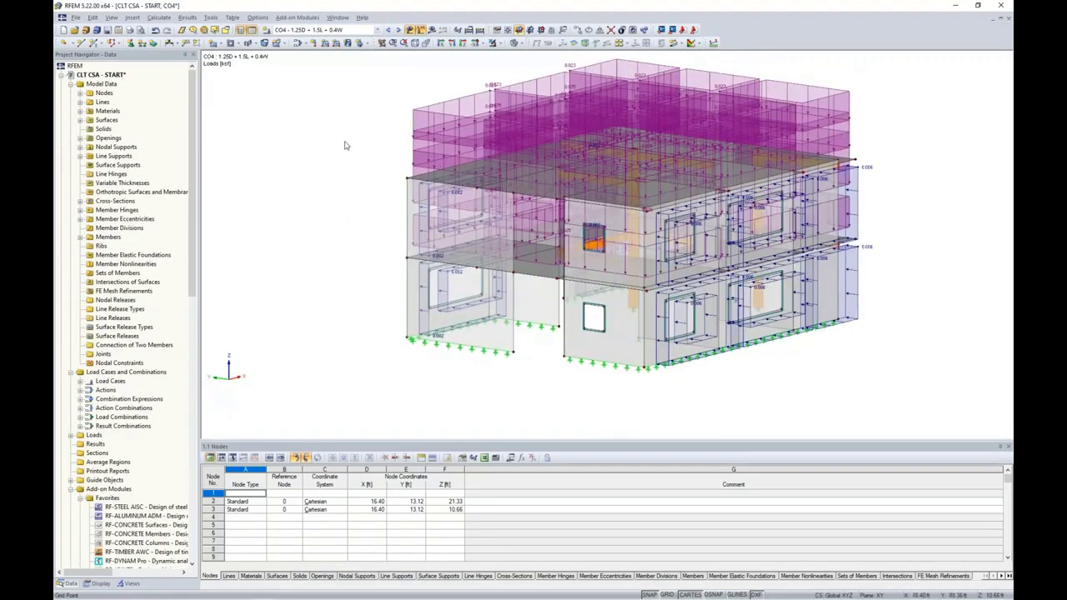
pyautogui.click(409, 30)
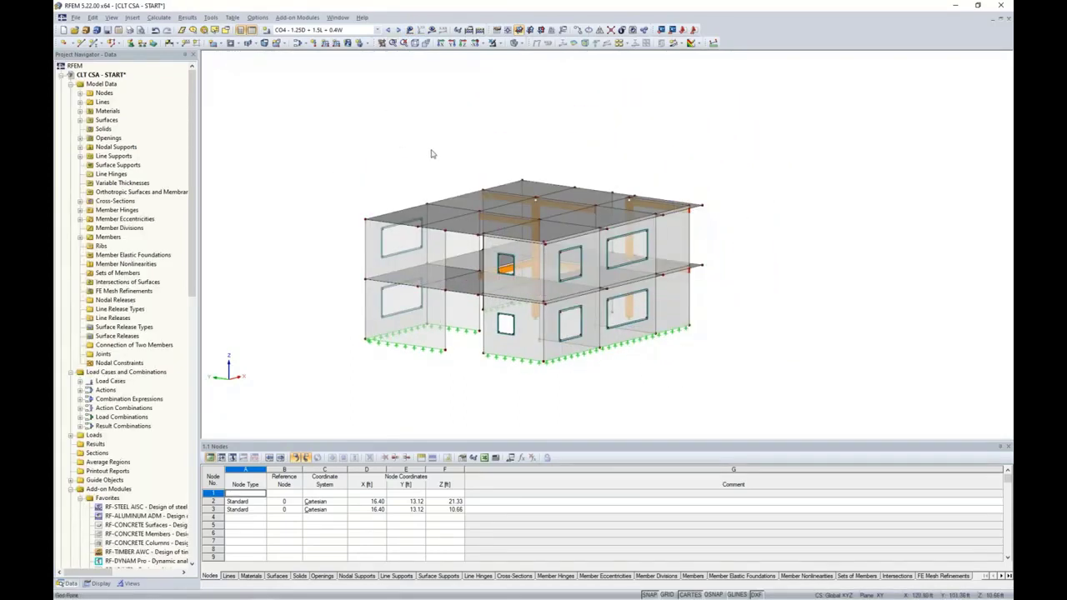
pyautogui.moveTo(434, 155); pyautogui.dragTo(463, 143, button='middle')
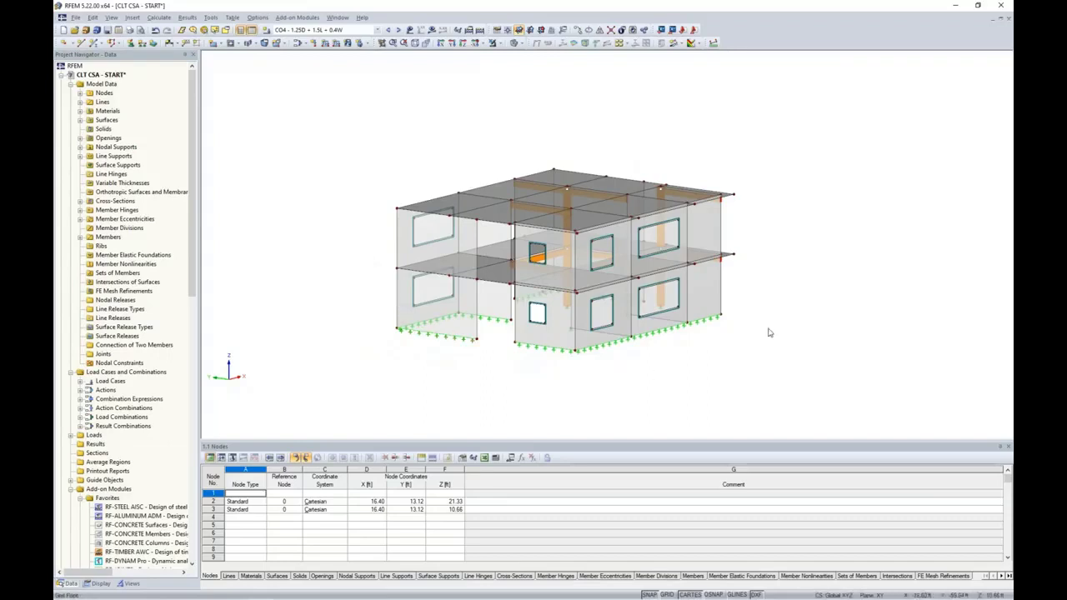
pyautogui.keyDown('ctrl'); pyautogui.moveTo(735, 331); pyautogui.dragTo(625, 373, button='middle'); pyautogui.keyUp('ctrl')
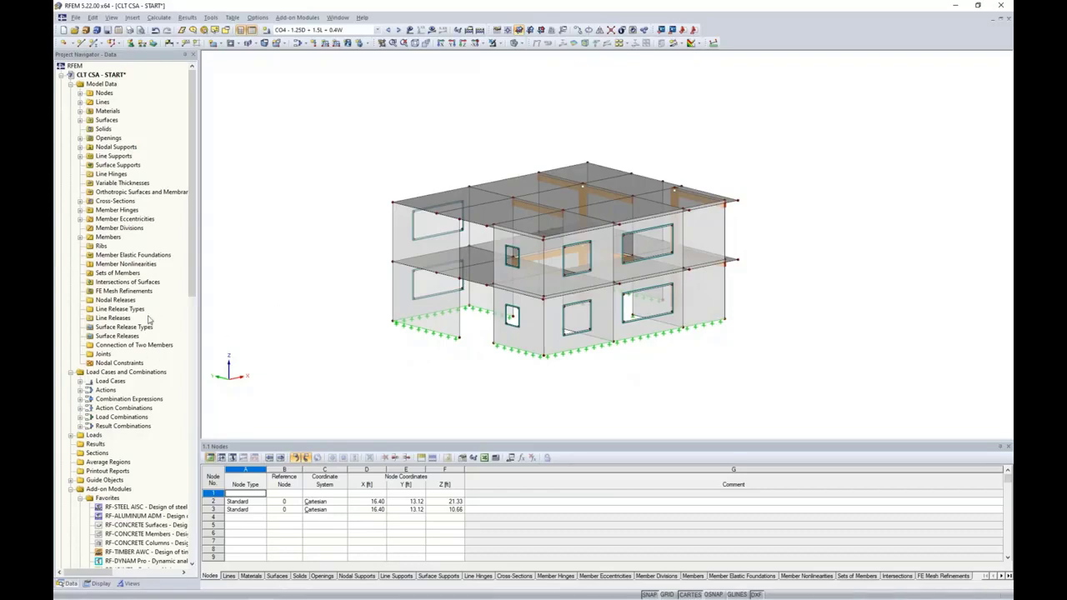
pyautogui.scroll(-2, 149, 320)
pyautogui.scroll(-8, 149, 320)
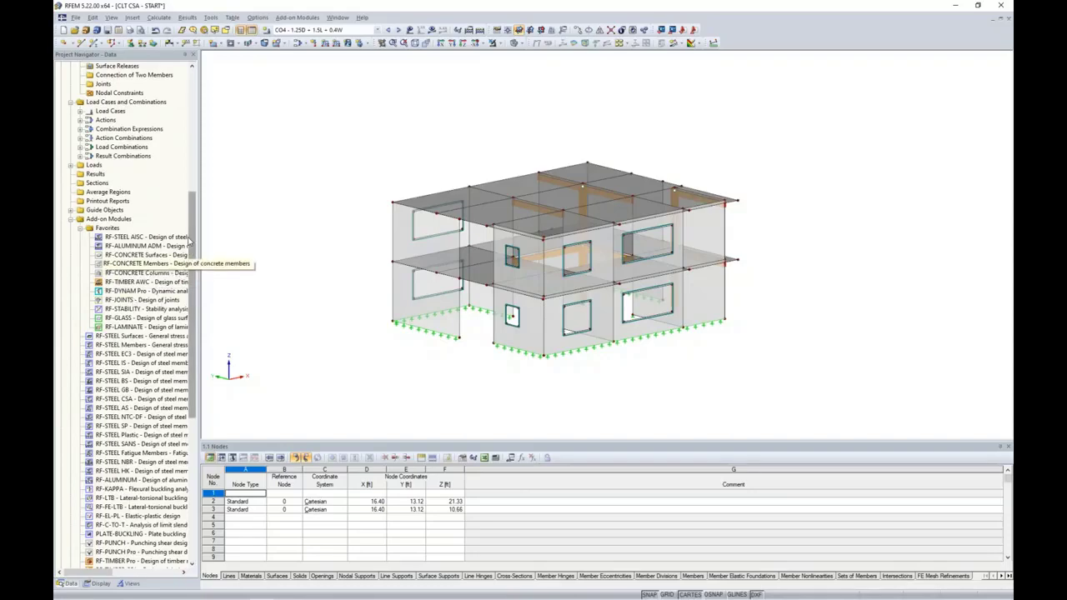
pyautogui.moveTo(189, 240); pyautogui.dragTo(210, 390)
pyautogui.scroll(7, 100, 308)
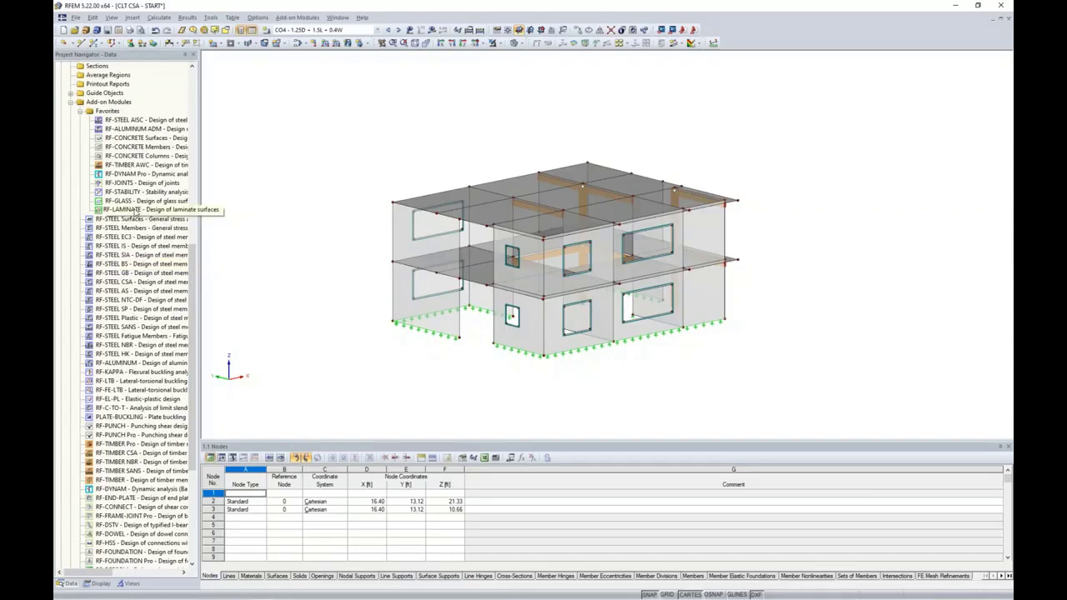
# Launch RF-LAMINATE from Add-on Modules > Others, then move to the 'Design of CLT with RF-LAMINATE' slide
pyautogui.click(300, 17)
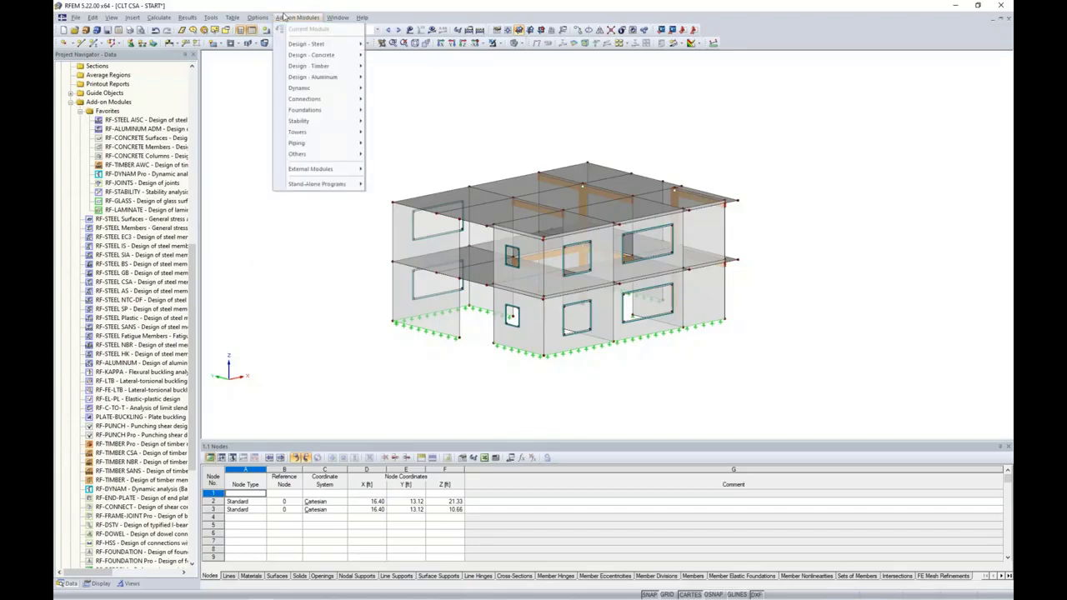
pyautogui.moveTo(312, 157)
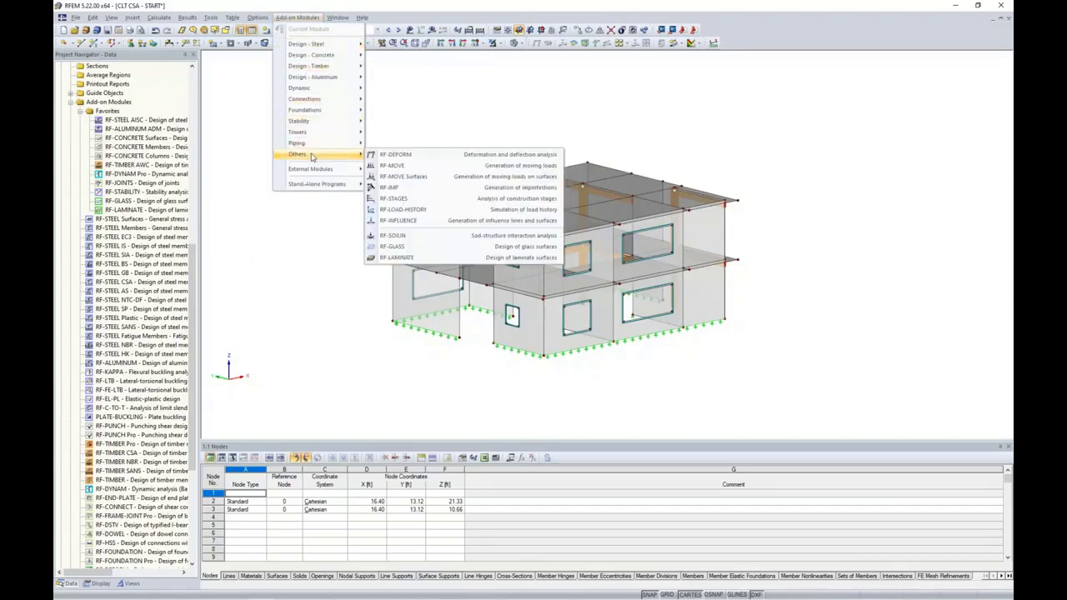
pyautogui.click(393, 257)
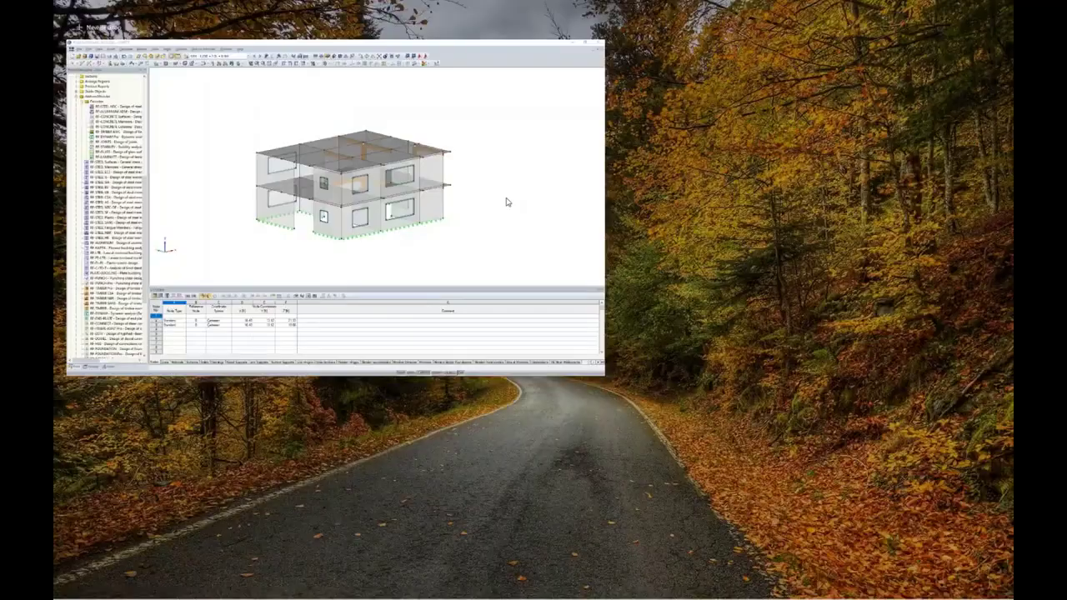
pyautogui.click(455, 143)
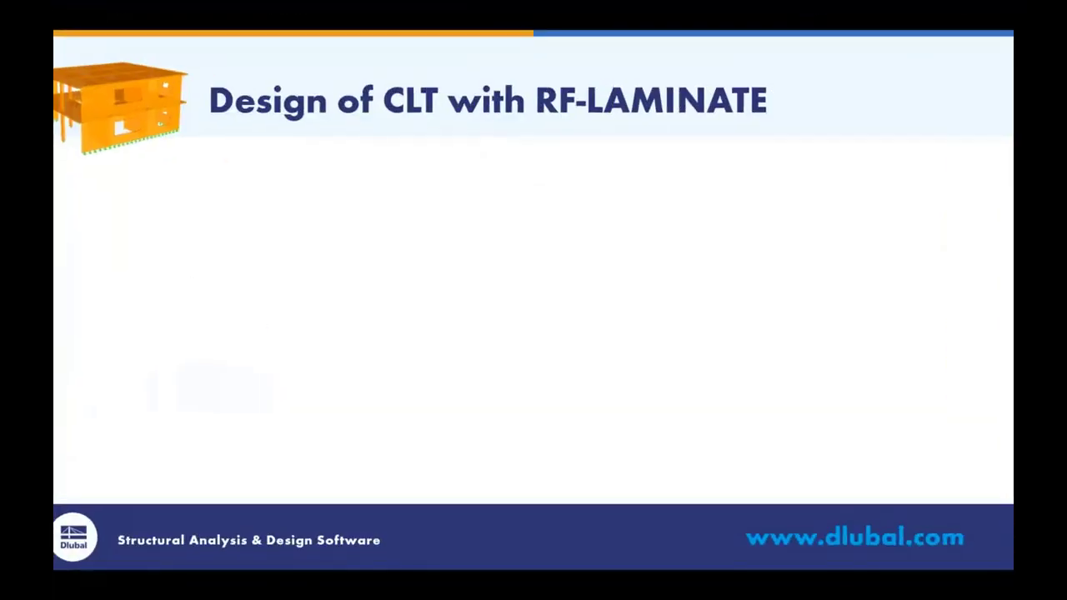
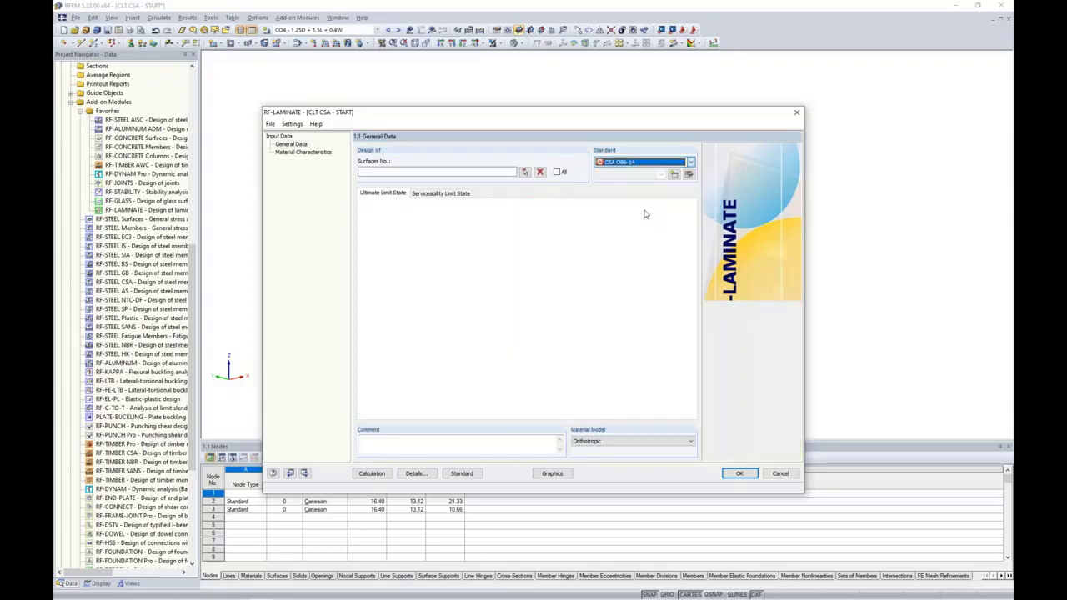
# In the CSA O86-14 orthotropic design case, start entering the surfaces to design
pyautogui.click(400, 174)
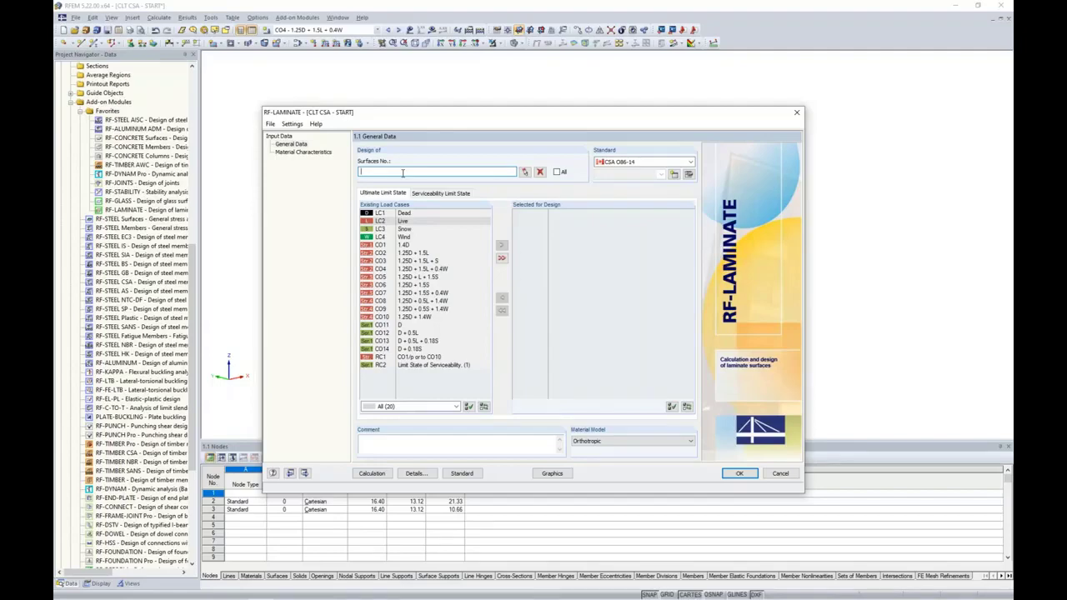
# Pick surfaces 50, 53, 54, 57-63, 76 and 79 from the model as the surfaces to design
pyautogui.click(524, 171)
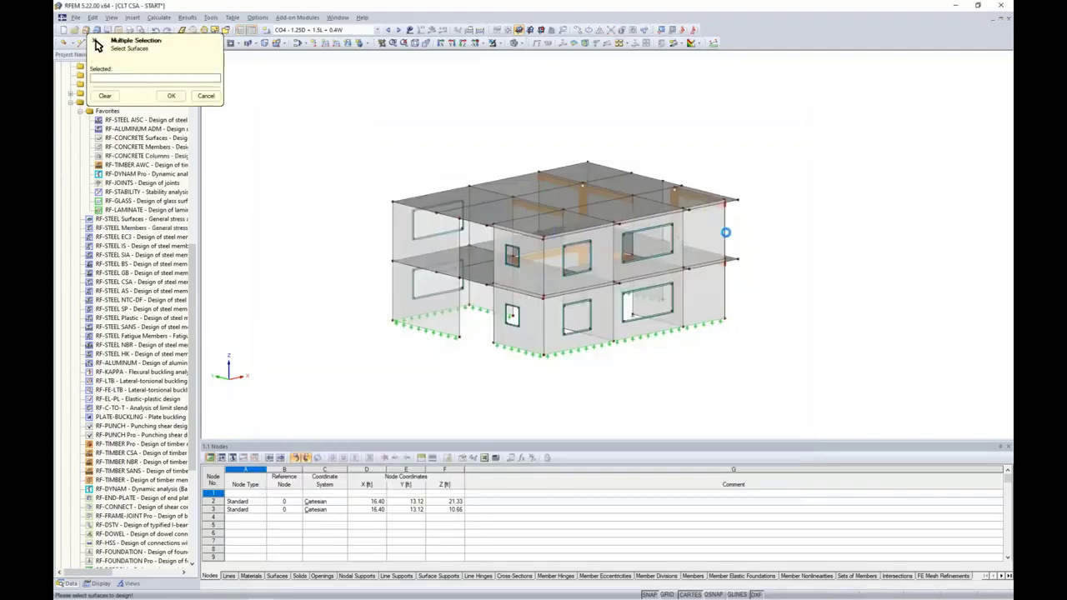
pyautogui.keyDown('ctrl'); pyautogui.moveTo(726, 234); pyautogui.dragTo(612, 215, button='middle'); pyautogui.keyUp('ctrl')
pyautogui.moveTo(392, 178); pyautogui.dragTo(732, 215)
pyautogui.keyDown('ctrl'); pyautogui.moveTo(736, 227); pyautogui.dragTo(766, 263, button='middle'); pyautogui.keyUp('ctrl')
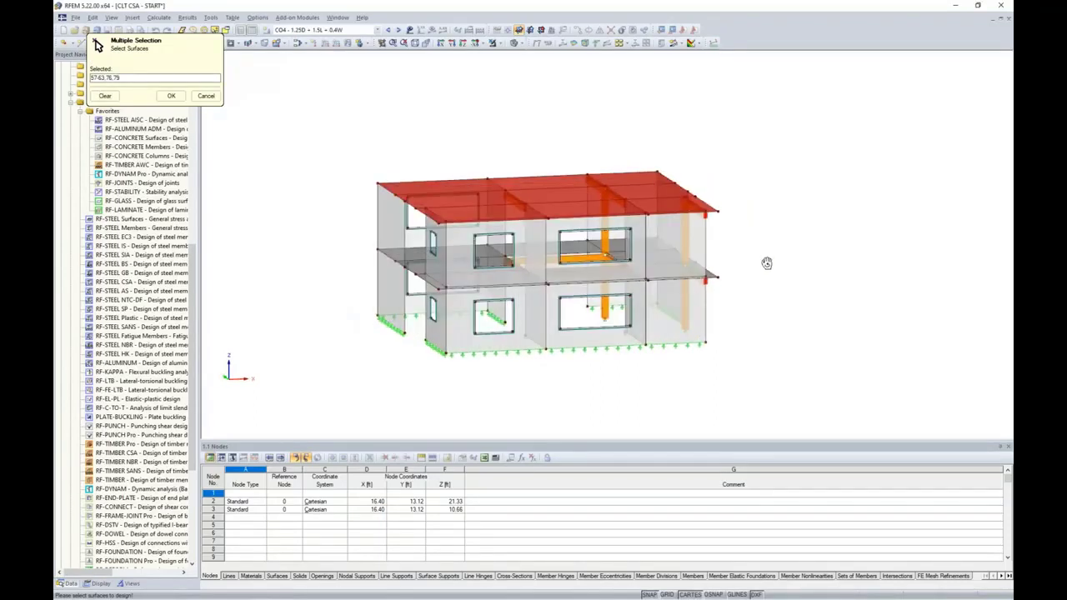
pyautogui.click(550, 271)
pyautogui.click(591, 267)
pyautogui.click(673, 243)
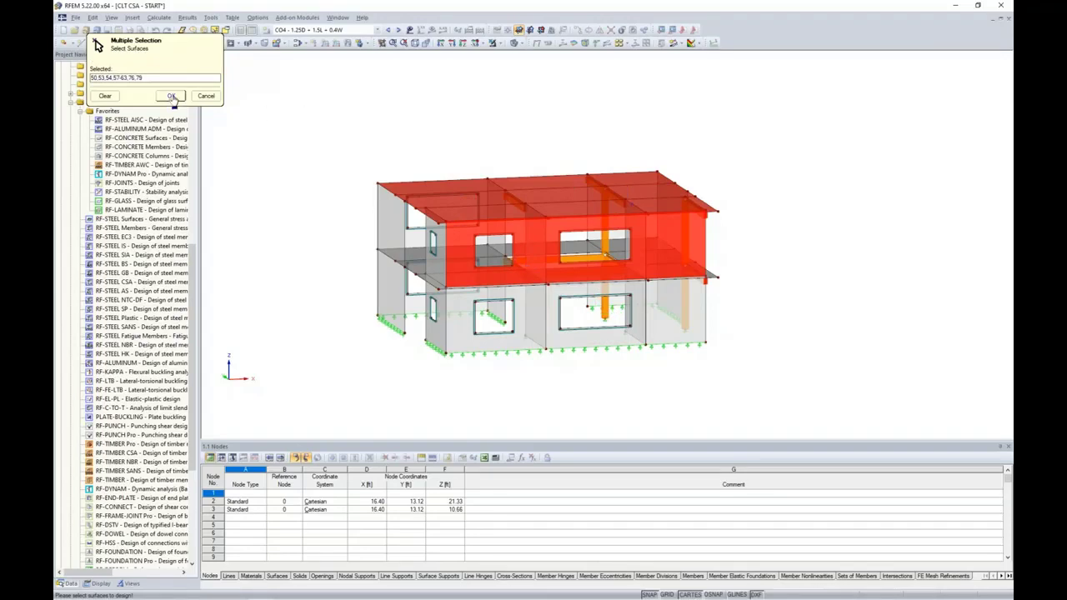
pyautogui.click(171, 96)
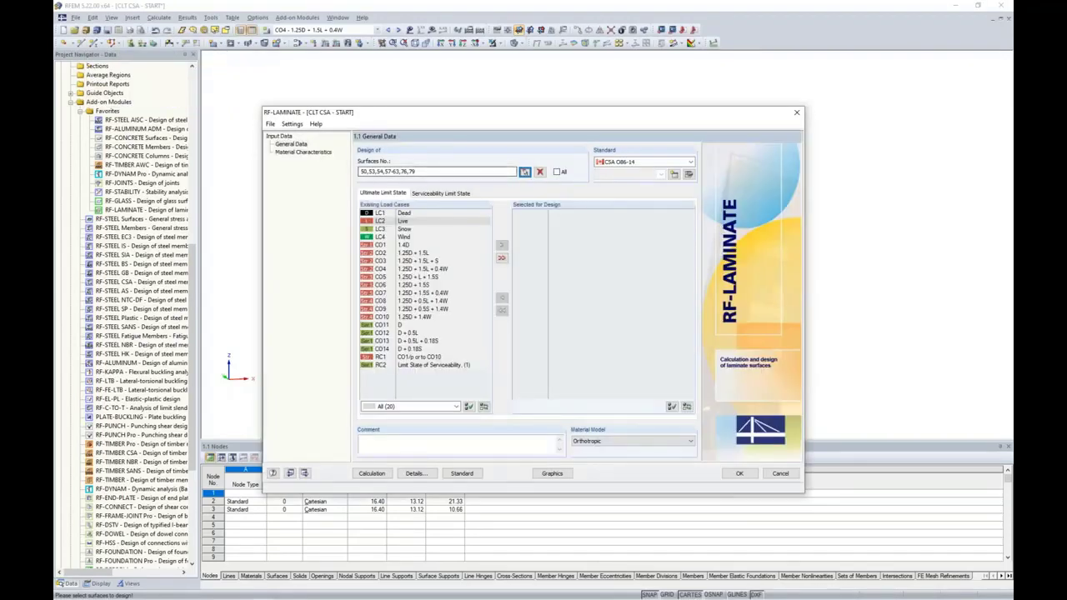
# Add combinations CO1–CO10 to the ultimate limit state design list
pyautogui.click(403, 245)
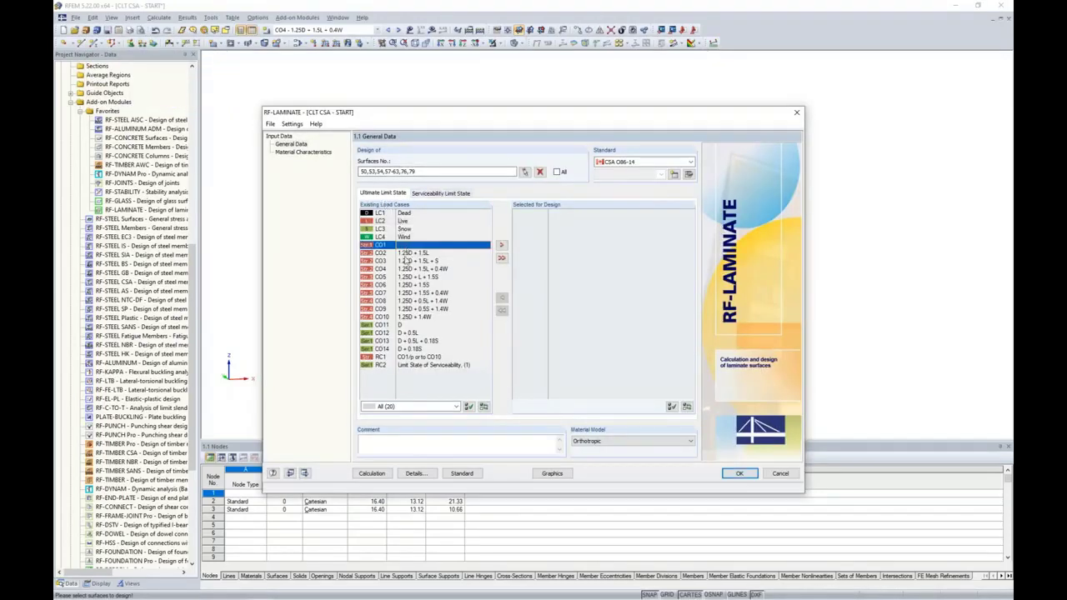
pyautogui.keyDown('shift'); pyautogui.click(401, 318); pyautogui.keyUp('shift')
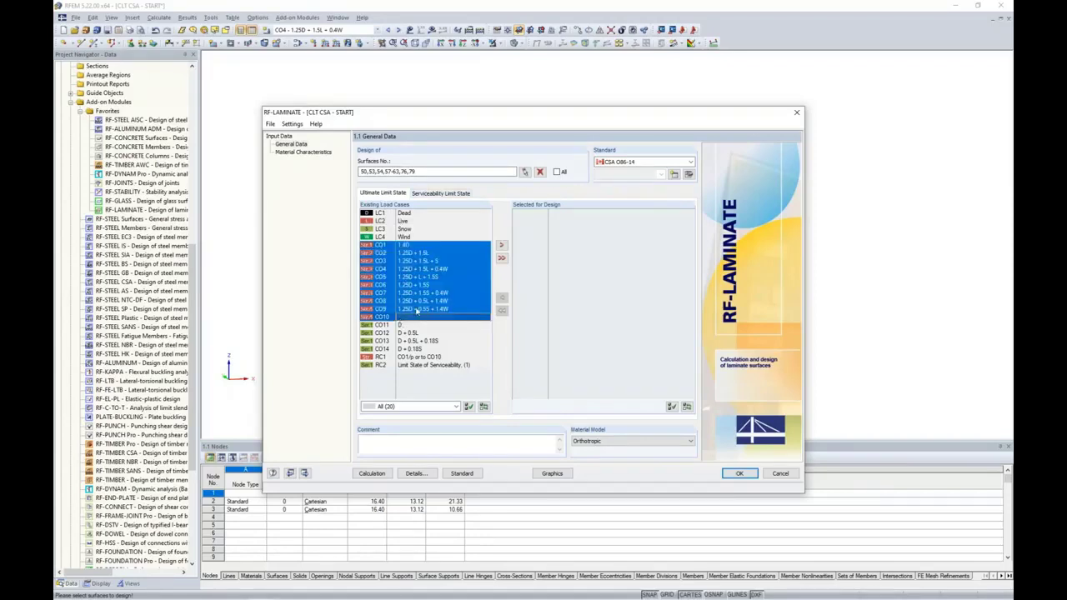
pyautogui.click(500, 245)
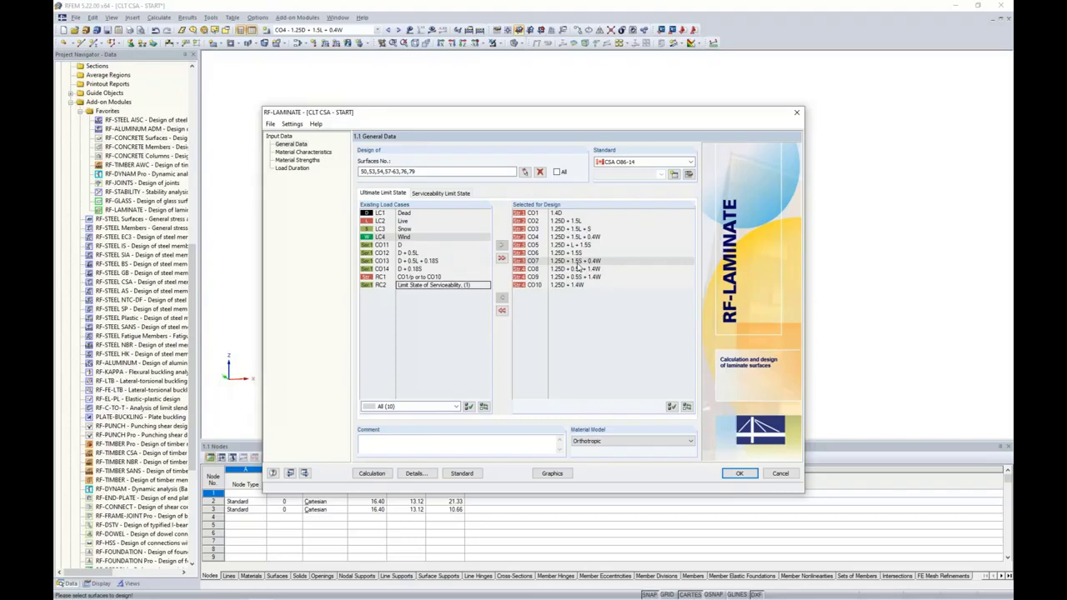
# Add combinations CO11–CO14 to the serviceability limit state design list
pyautogui.click(443, 193)
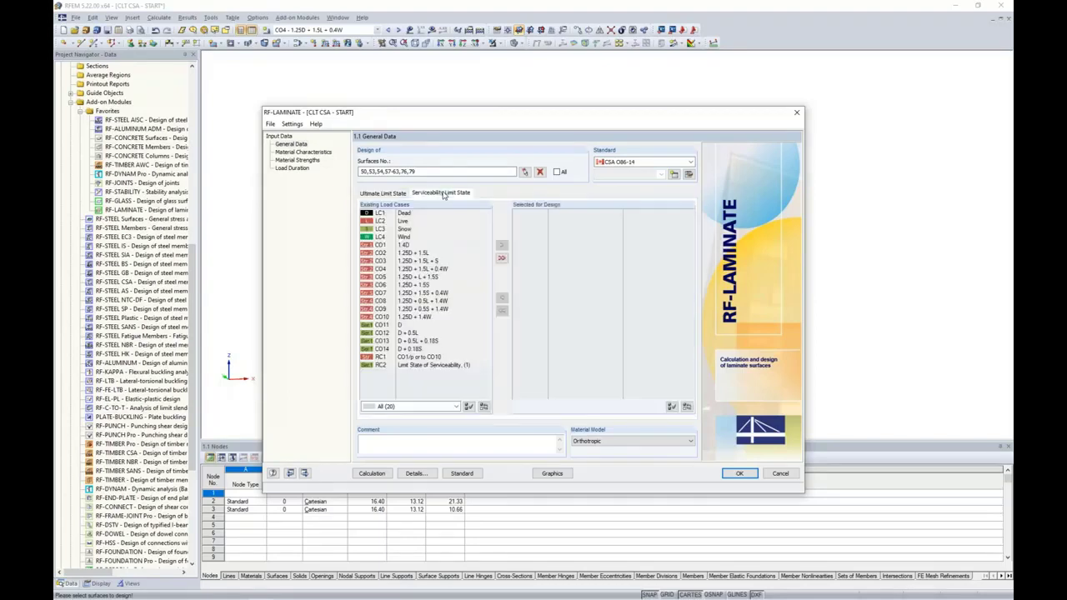
pyautogui.click(410, 325)
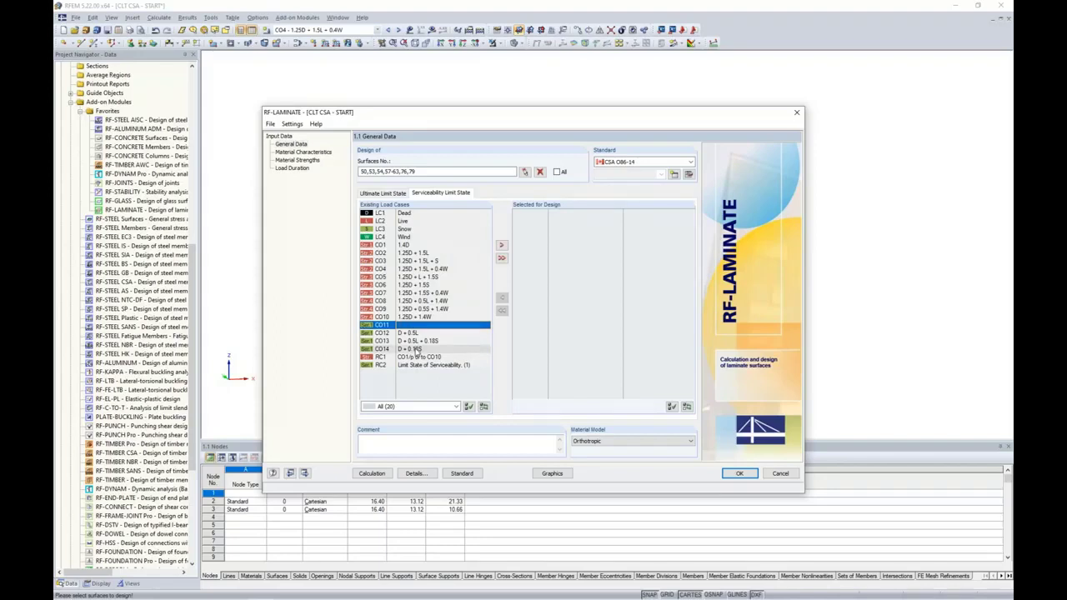
pyautogui.keyDown('shift'); pyautogui.click(414, 349); pyautogui.keyUp('shift')
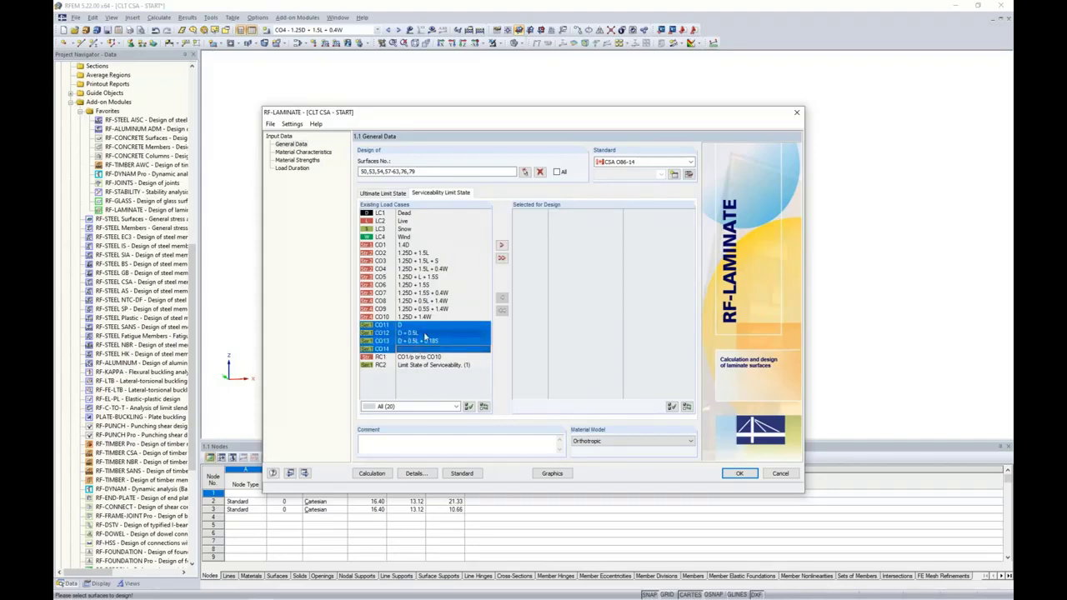
pyautogui.click(501, 245)
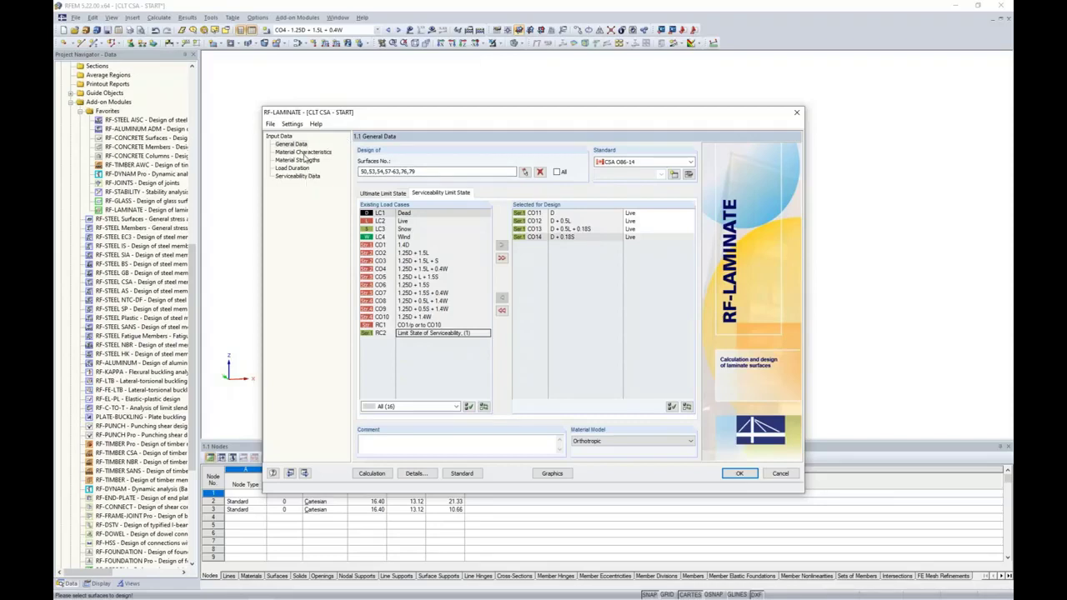
# On the Material Characteristics page, rename the current composition to Floors
pyautogui.click(303, 152)
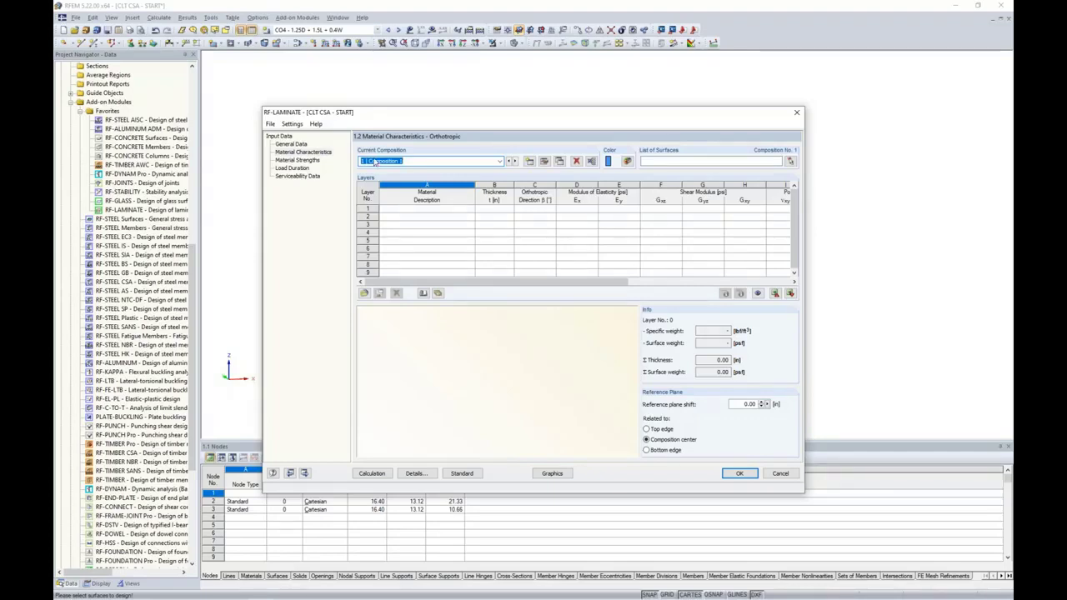
pyautogui.moveTo(417, 162); pyautogui.dragTo(326, 160)
pyautogui.press('BackSpace')
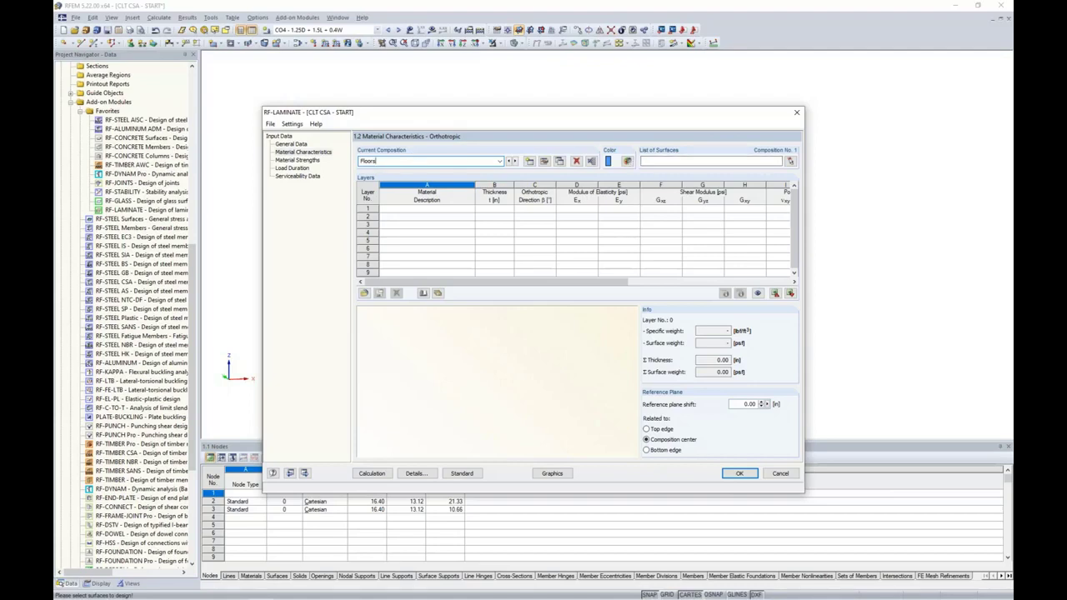
# Assign the Floors composition to surfaces 57-63, 66, 67, 69-72 and 76-79
pyautogui.click(790, 161)
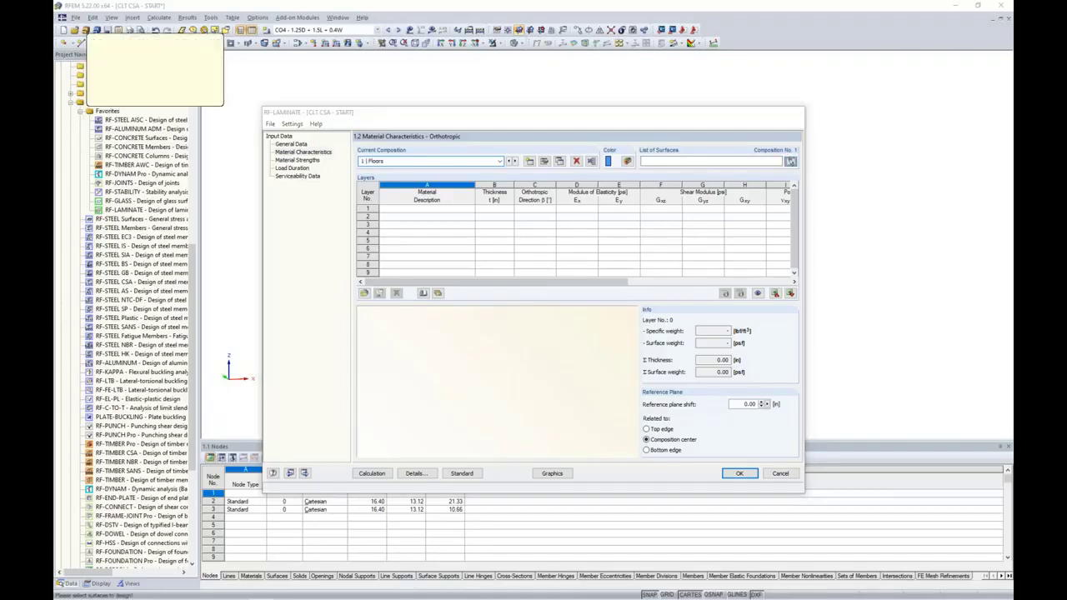
pyautogui.keyDown('ctrl'); pyautogui.moveTo(776, 244); pyautogui.dragTo(605, 220, button='middle'); pyautogui.keyUp('ctrl')
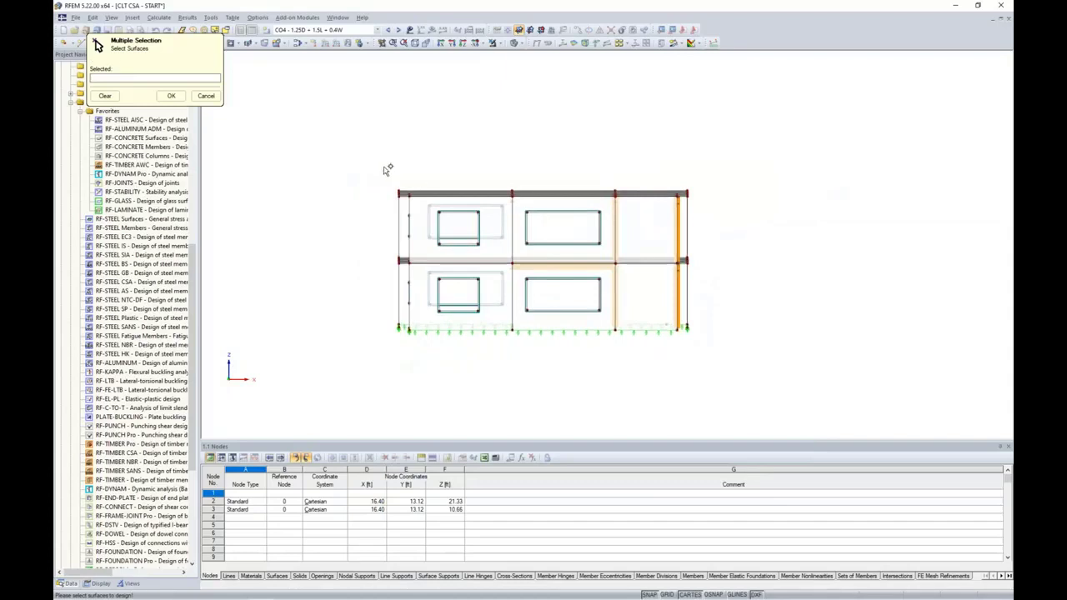
pyautogui.moveTo(379, 164); pyautogui.dragTo(717, 202)
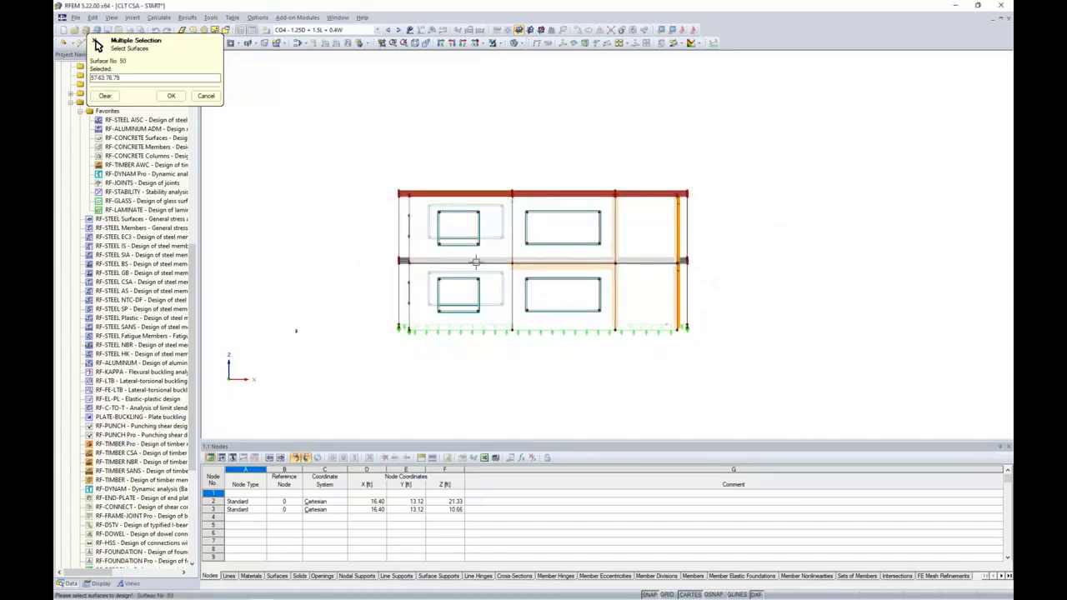
pyautogui.moveTo(379, 248); pyautogui.dragTo(736, 281)
pyautogui.keyDown('ctrl'); pyautogui.moveTo(736, 281); pyautogui.dragTo(790, 299, button='middle'); pyautogui.keyUp('ctrl')
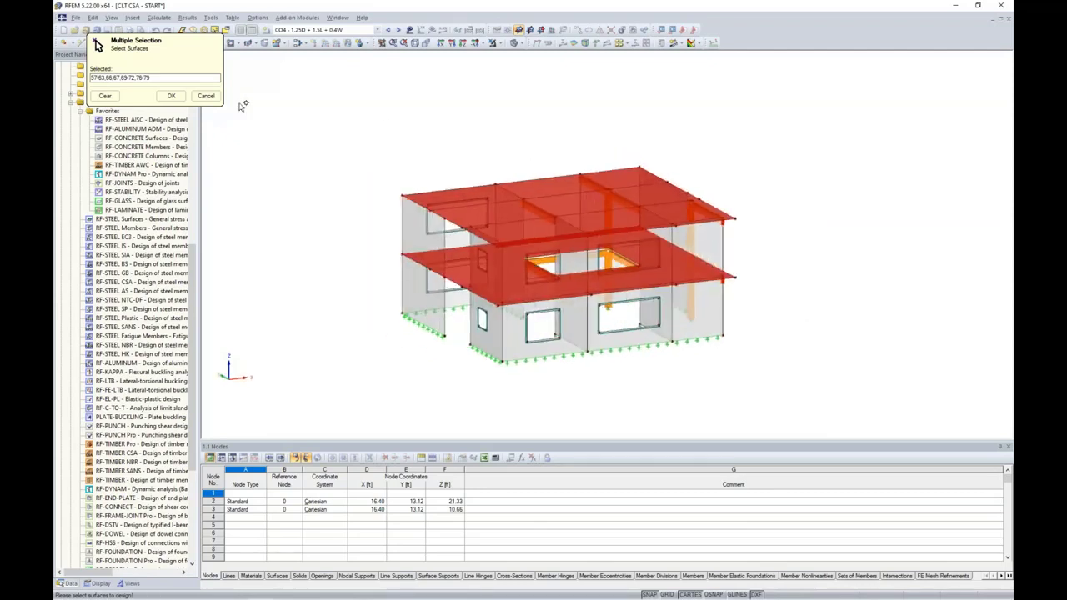
pyautogui.click(171, 95)
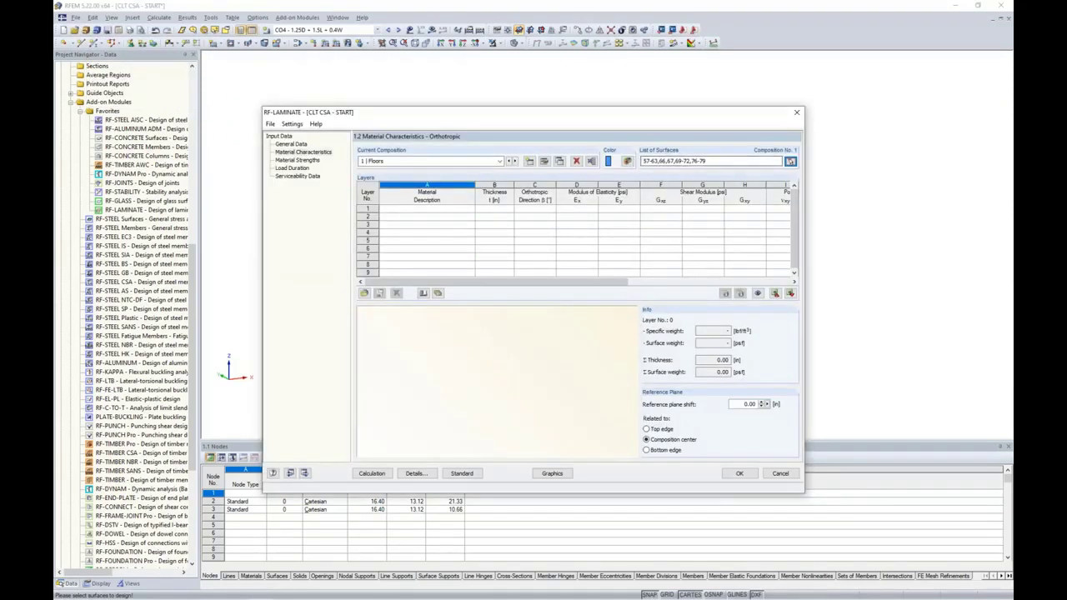
# Set the Floors composition's display colour to orange (RGB 255, 128, 0)
pyautogui.click(628, 161)
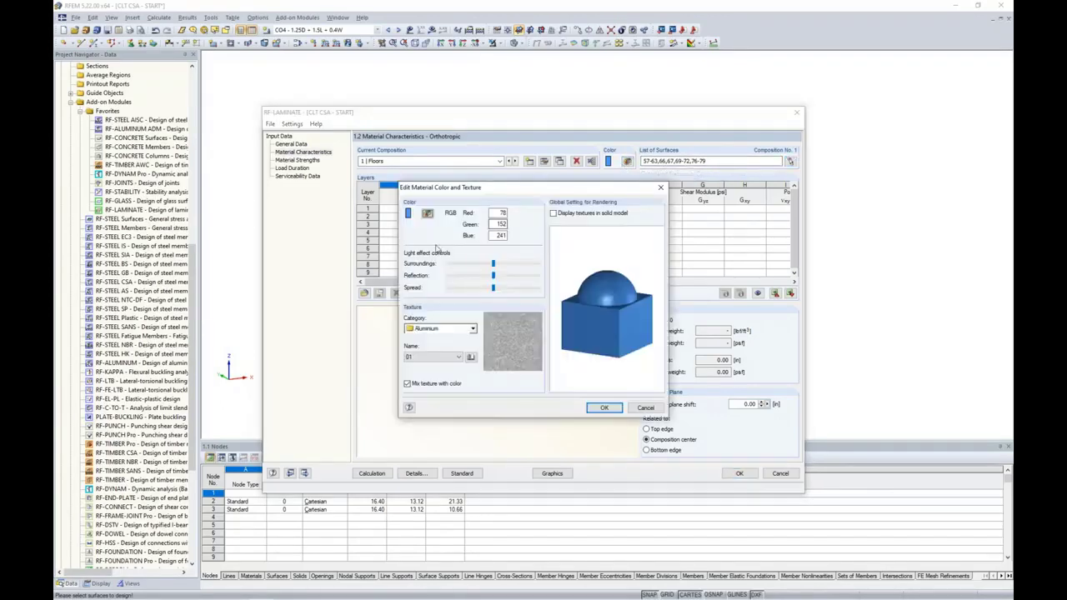
pyautogui.click(426, 215)
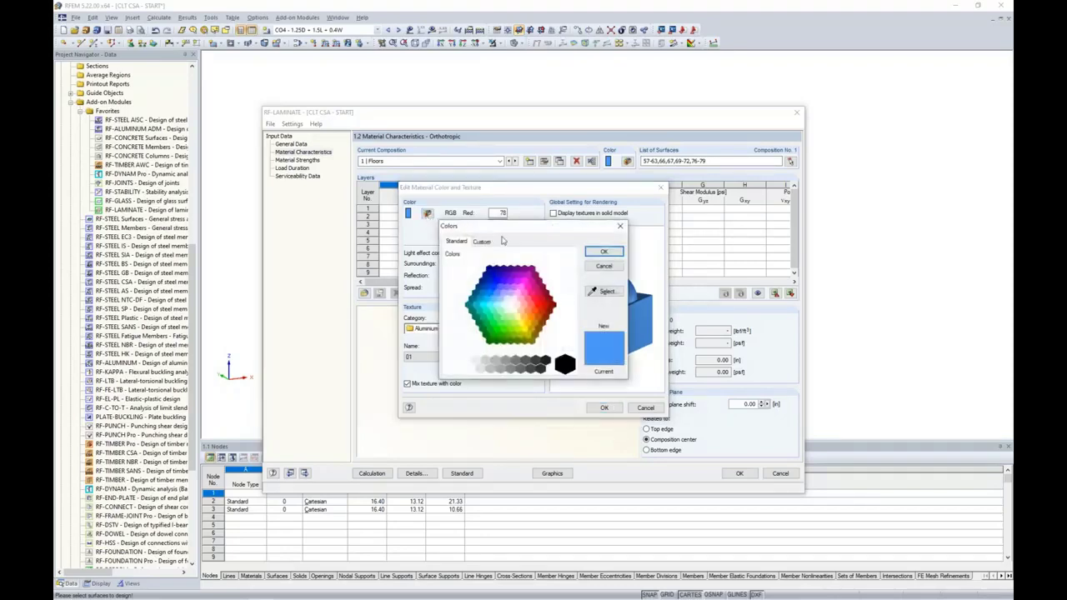
pyautogui.click(531, 317)
pyautogui.click(604, 251)
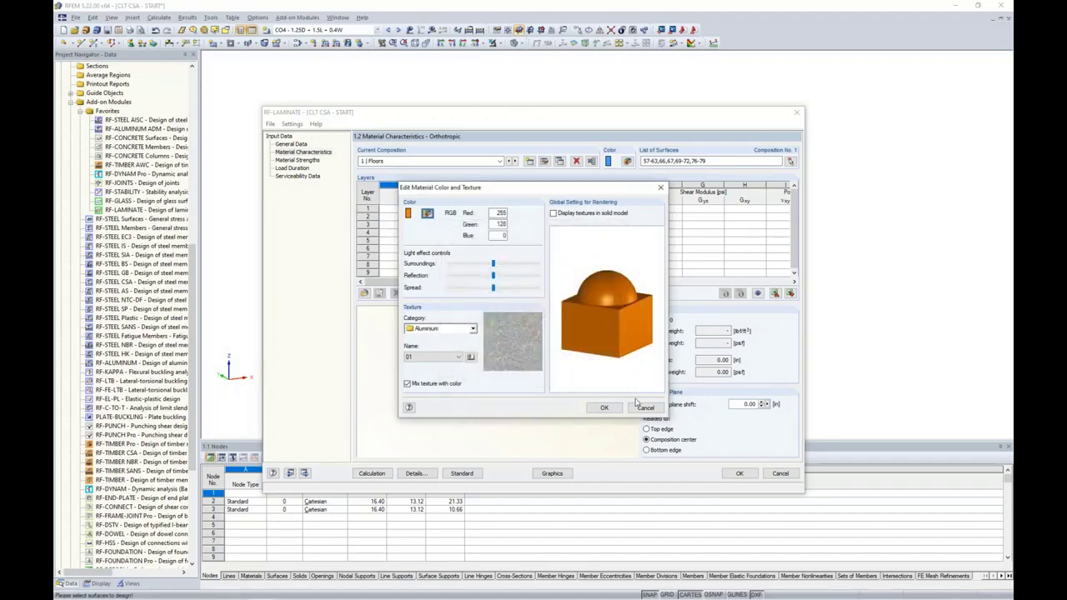
pyautogui.click(605, 408)
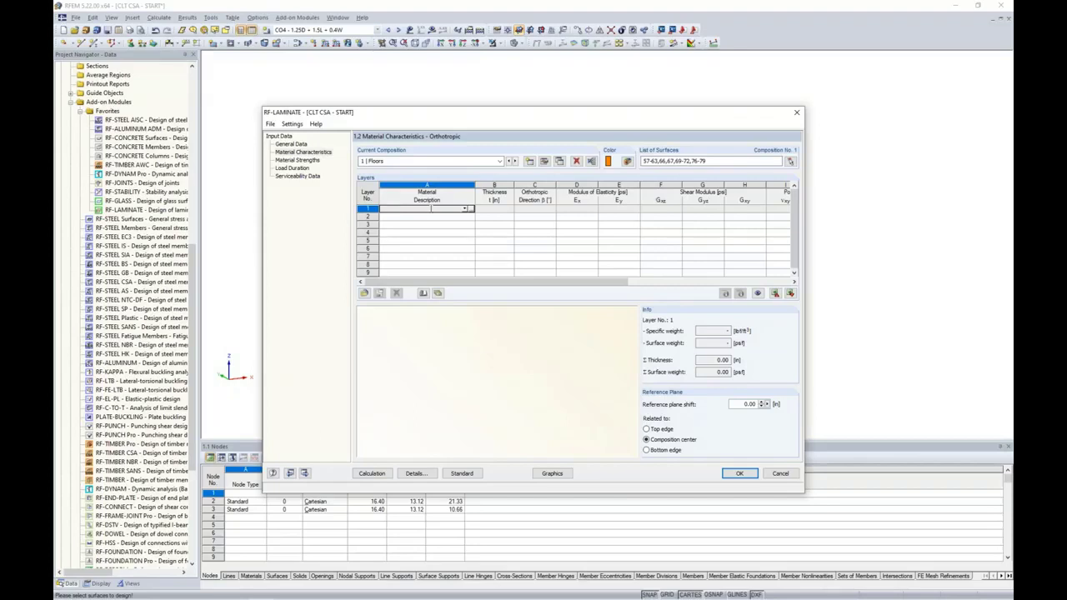
# Give layer 1 the CAN/CSA North American wood grade North 1950Fb-1.7E (MSR Grades 38 mm Thick)
pyautogui.click(468, 210)
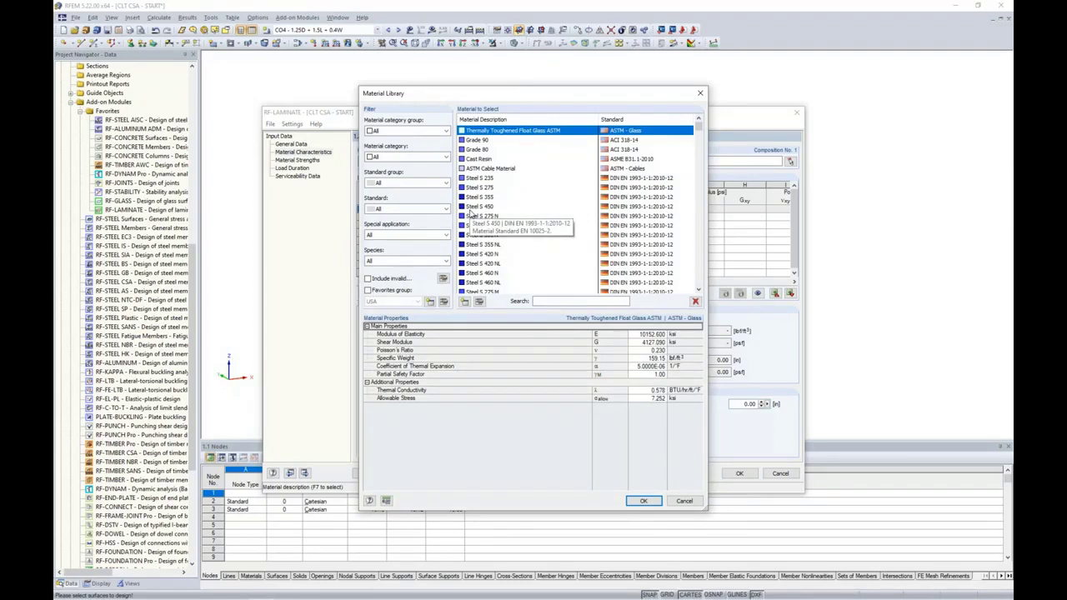
pyautogui.click(425, 134)
pyautogui.click(398, 172)
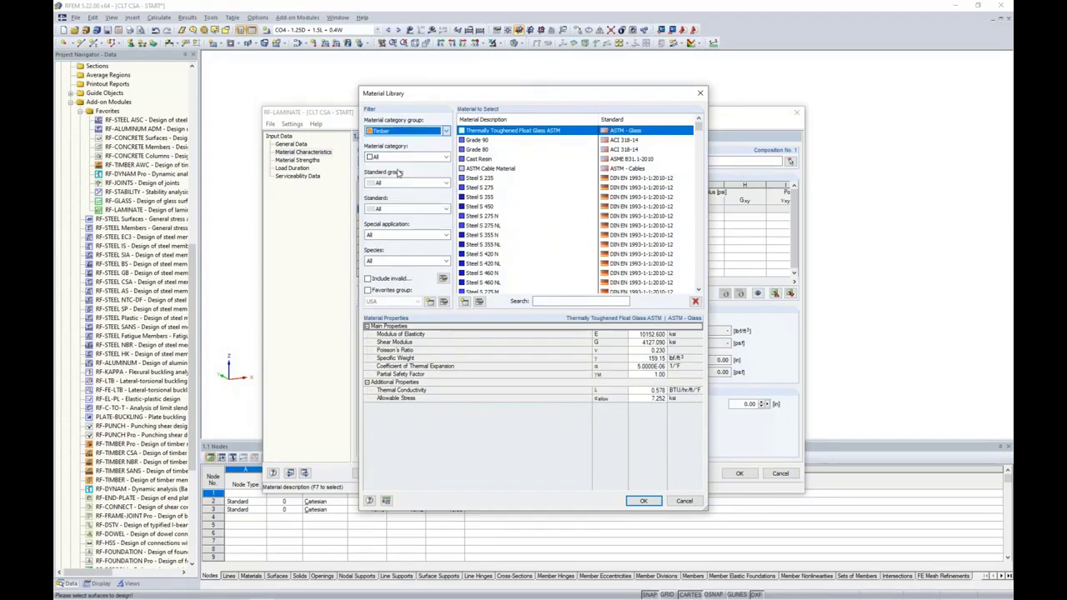
pyautogui.click(404, 159)
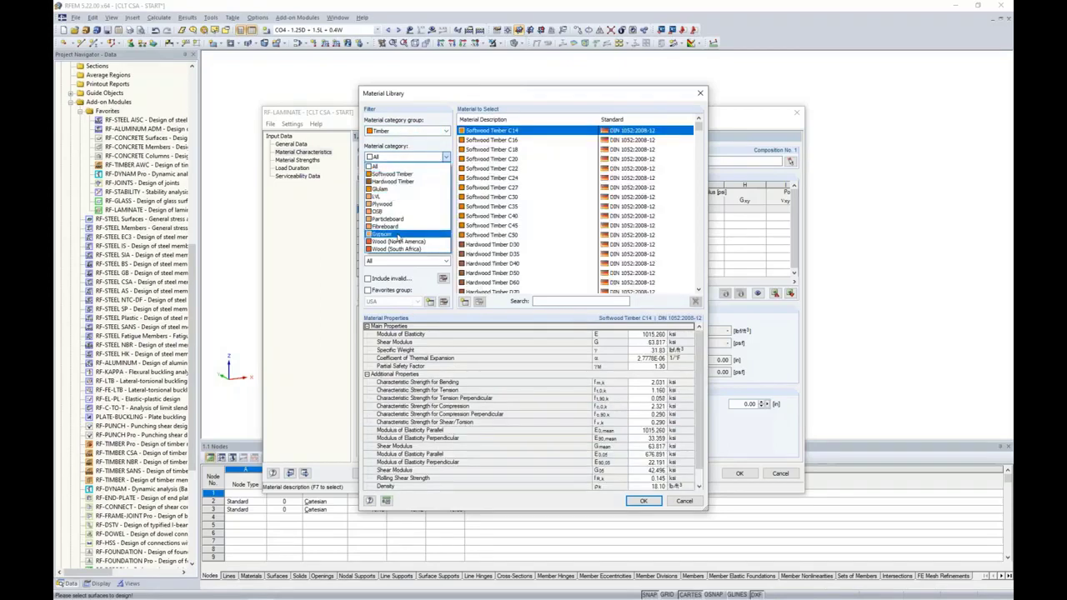
pyautogui.click(398, 241)
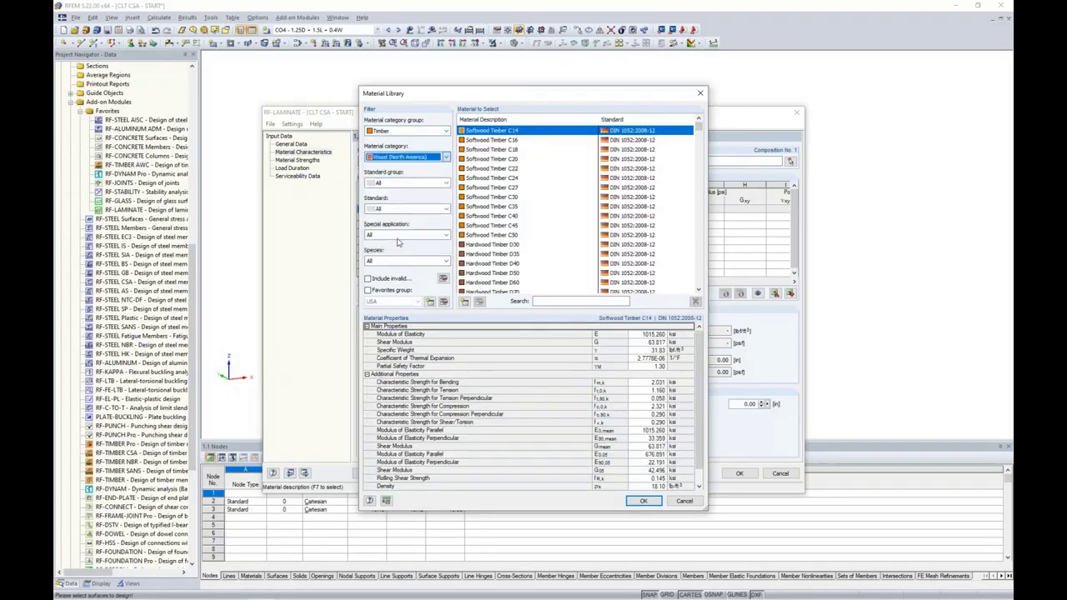
pyautogui.click(408, 184)
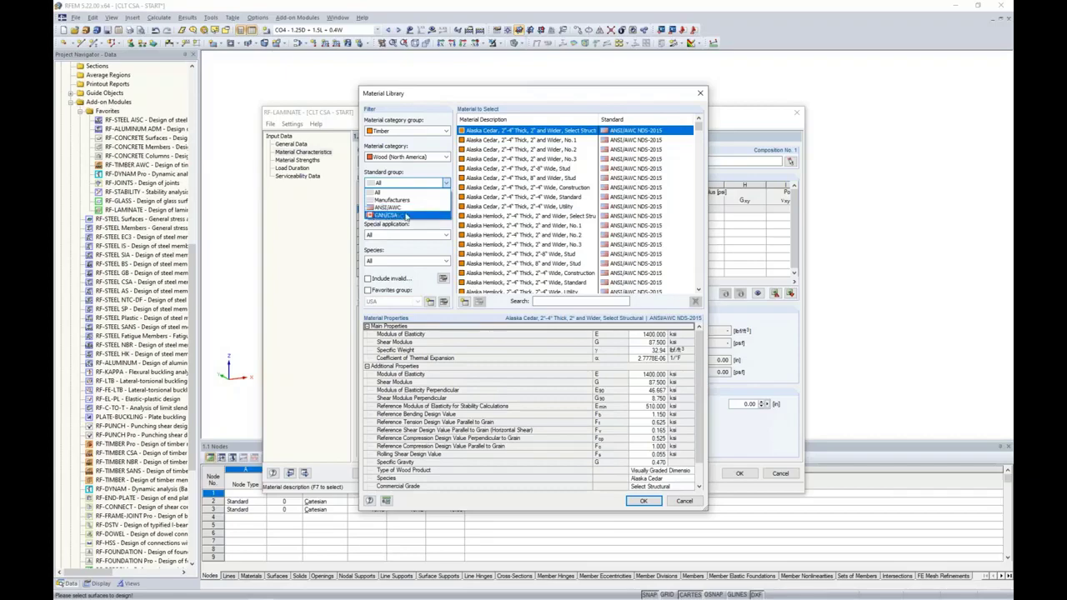
pyautogui.click(405, 215)
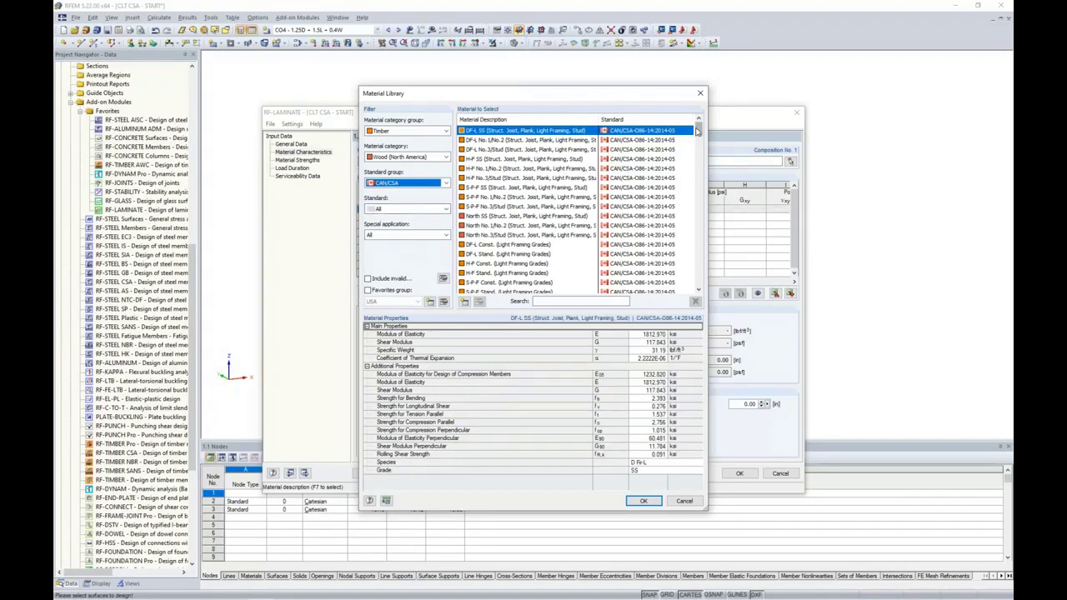
pyautogui.moveTo(699, 130); pyautogui.dragTo(692, 222)
pyautogui.click(568, 207)
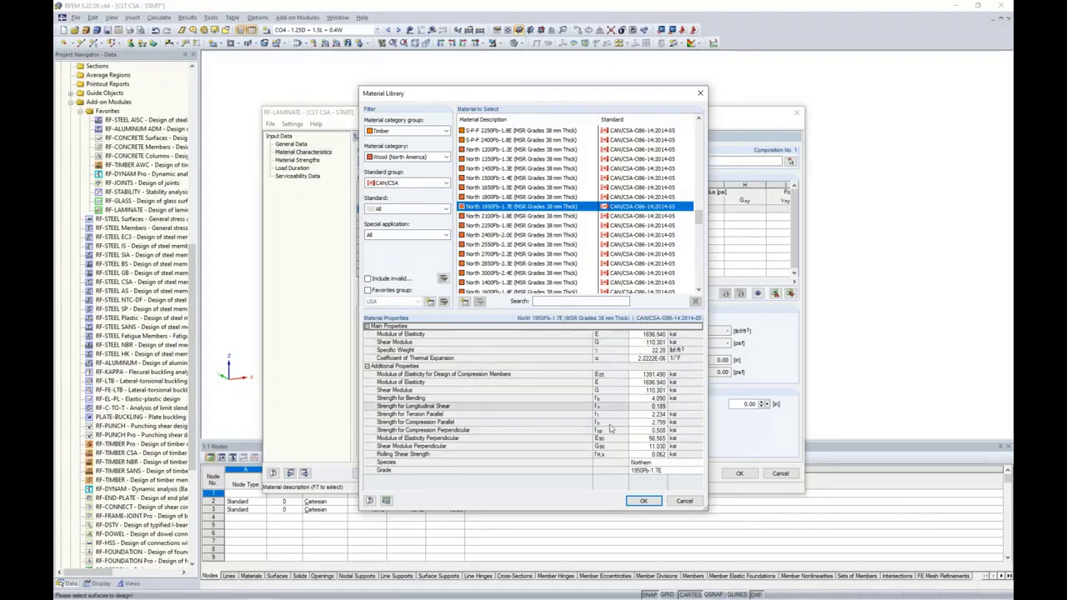
pyautogui.click(642, 500)
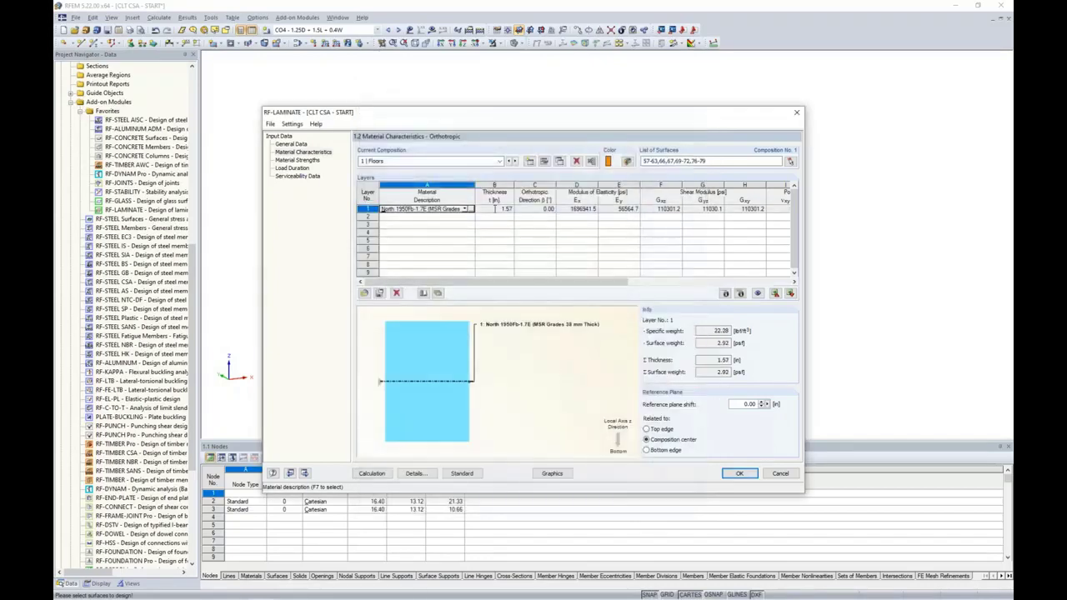
# Change layer 1's thickness to 1.50 in
pyautogui.click(493, 209)
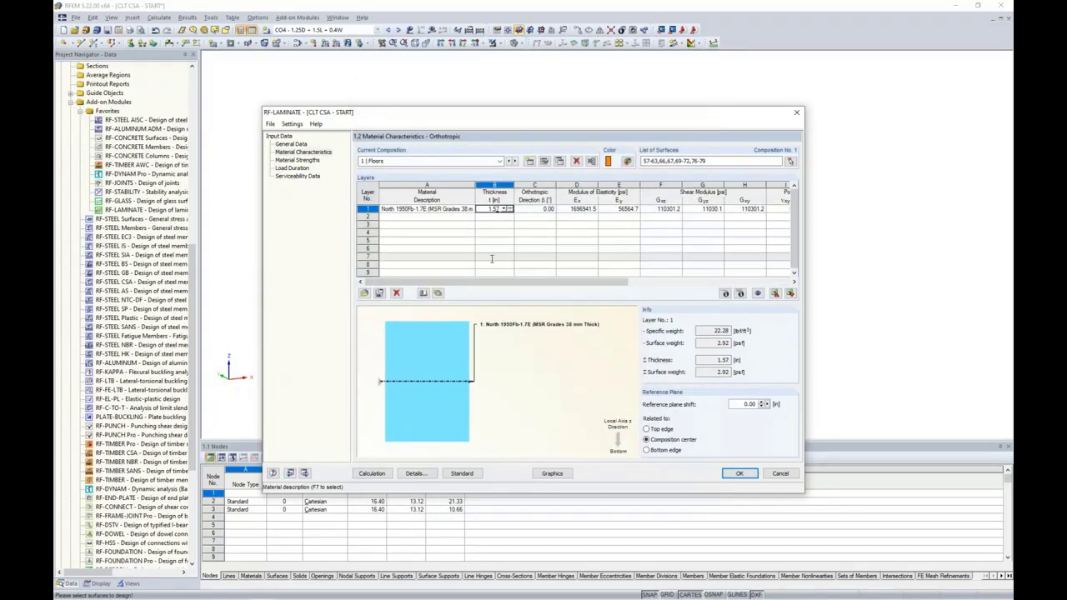
pyautogui.press('BackSpace')
pyautogui.write('0')
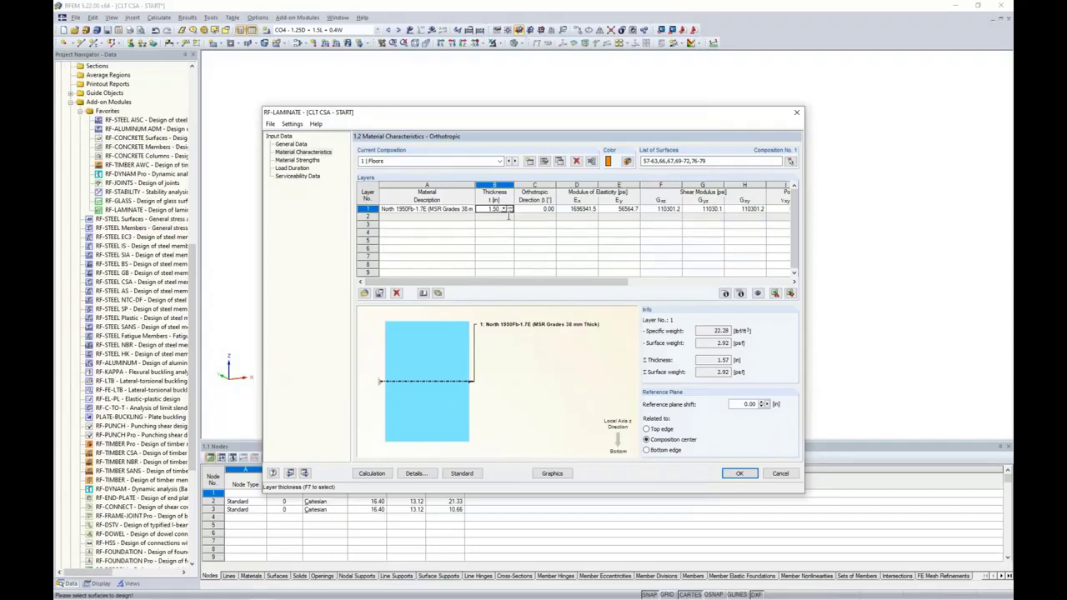
pyautogui.press('Tab')
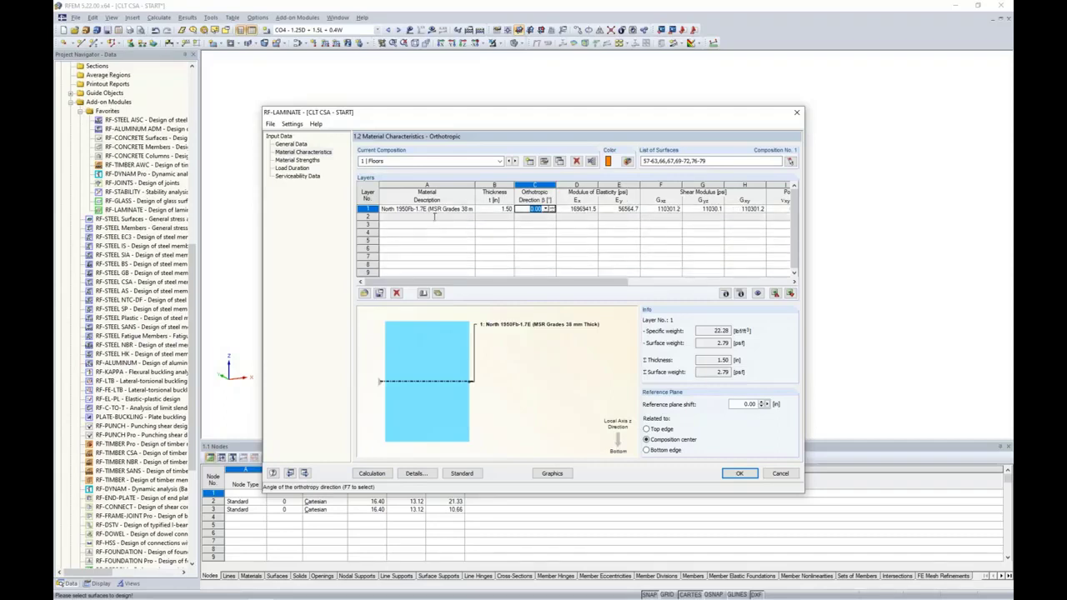
# Add layer 2 in North 1950Fb-1.7E with a 90° orthotropic direction
pyautogui.click(463, 218)
pyautogui.click(467, 217)
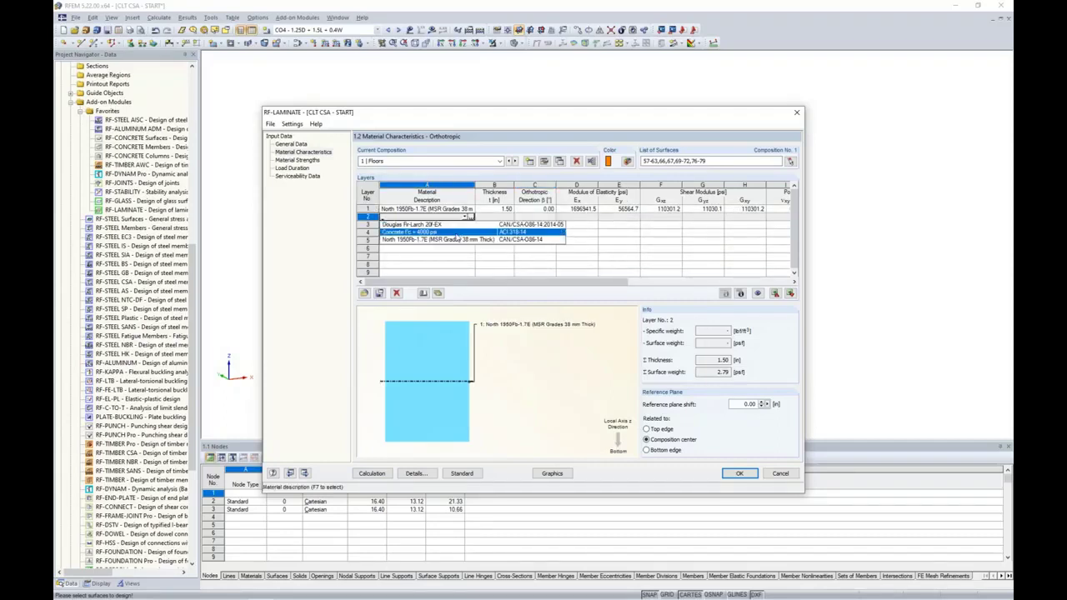
pyautogui.click(457, 241)
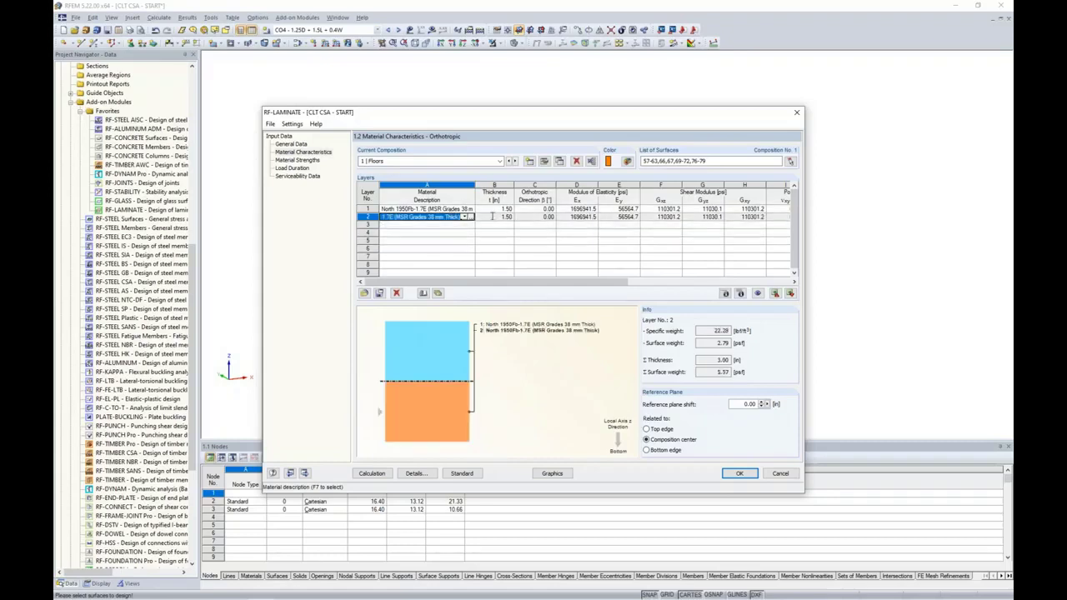
pyautogui.click(532, 218)
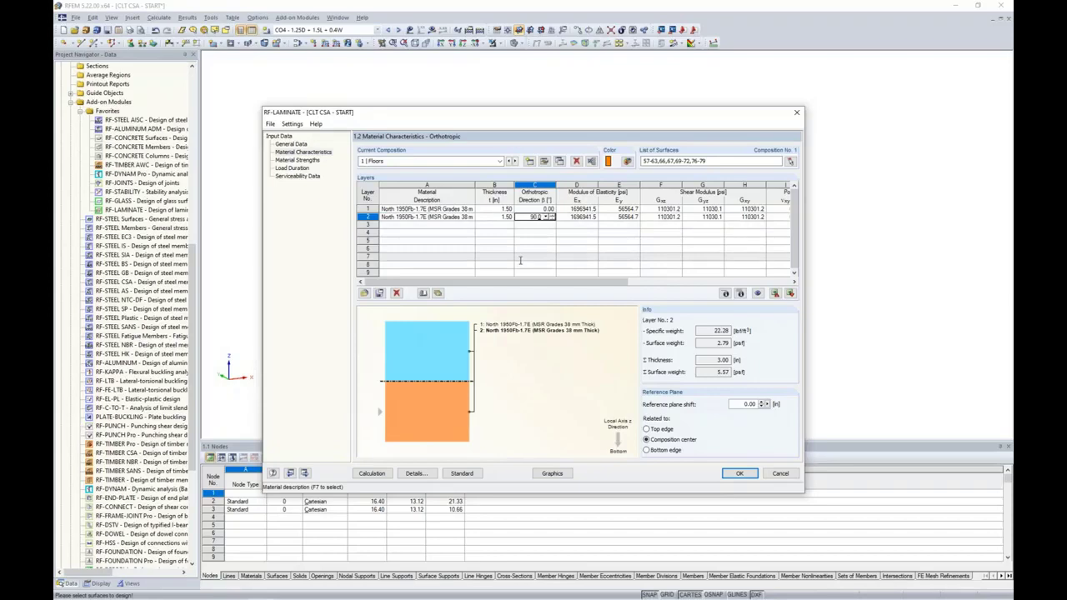
pyautogui.write('90.0')
pyautogui.press('Tab')
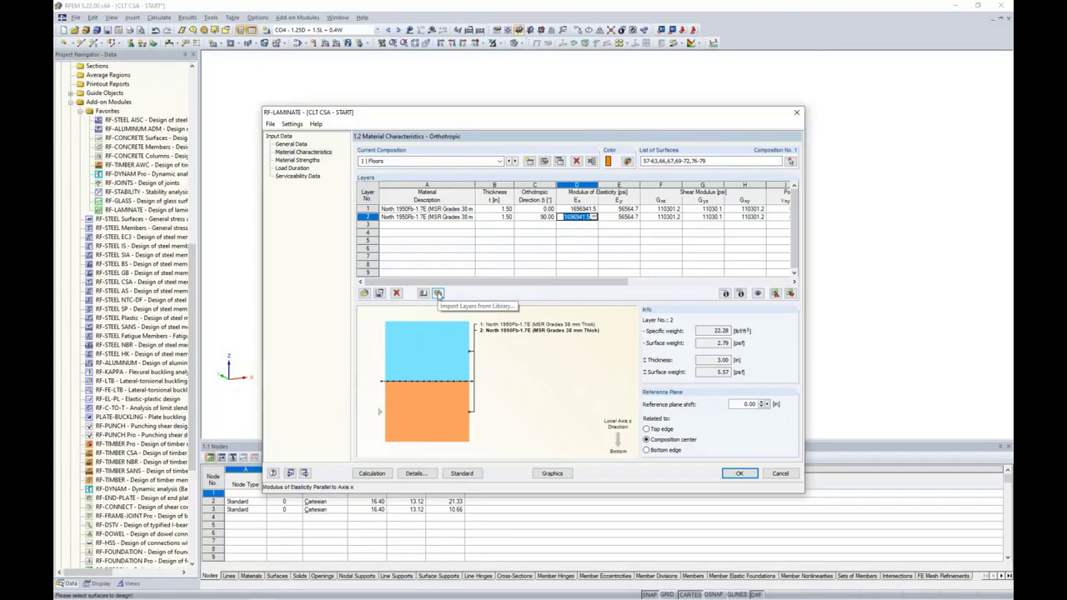
# Import the ANSI/APA PRG 320 CLT - CAN Grade E1 105mm panel as three 1.38 in layers
pyautogui.click(438, 294)
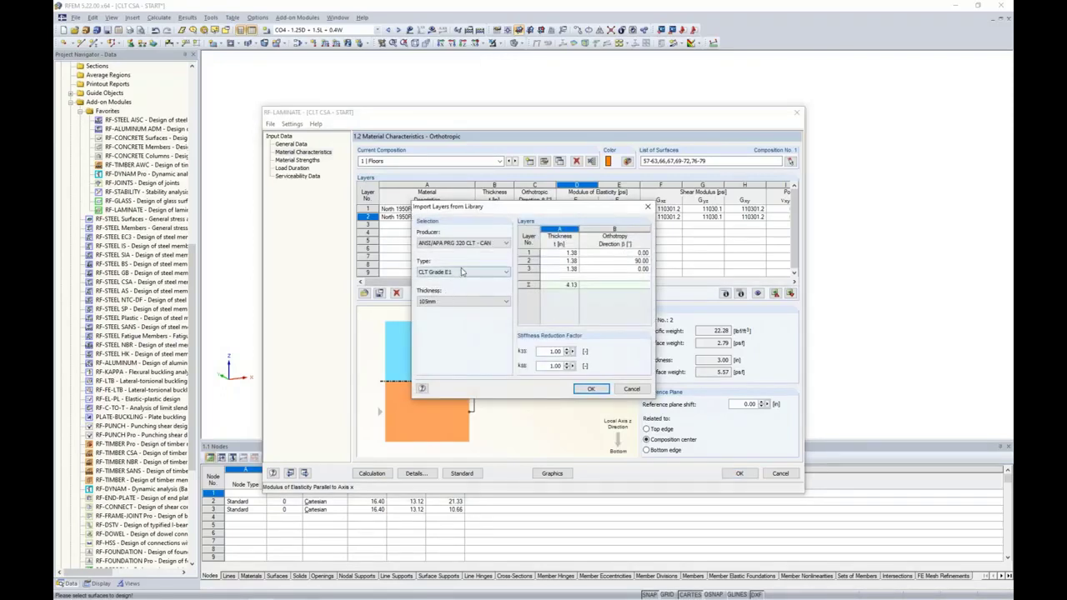
pyautogui.click(471, 243)
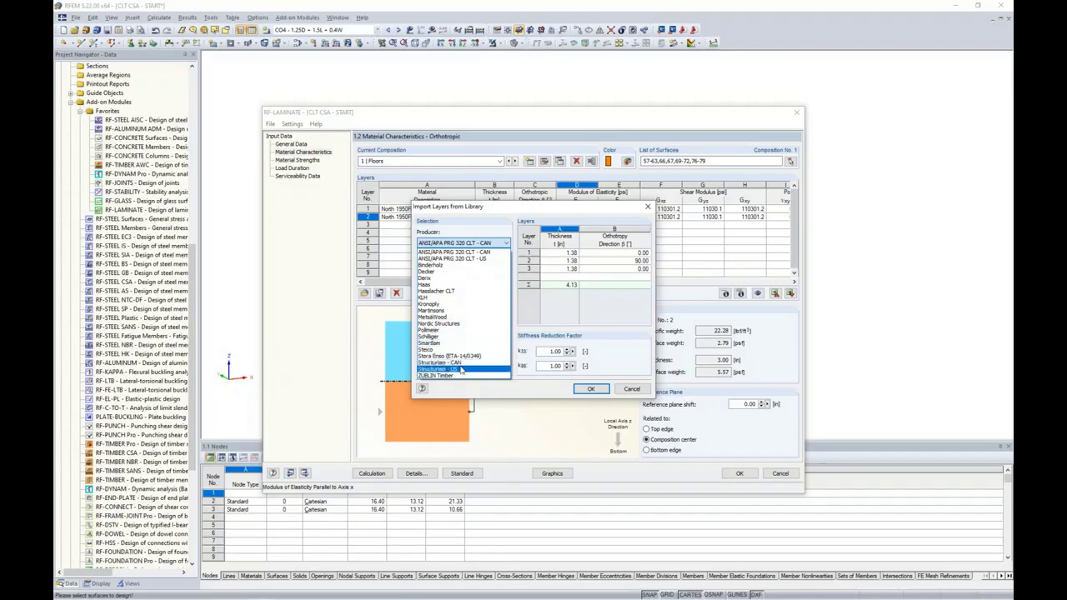
pyautogui.click(475, 252)
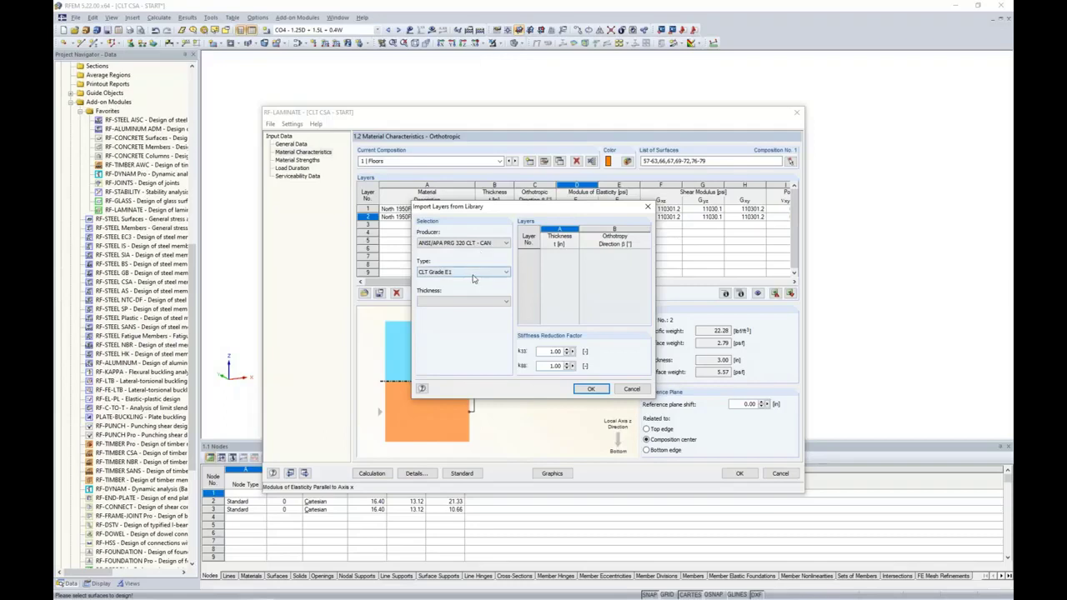
pyautogui.click(471, 273)
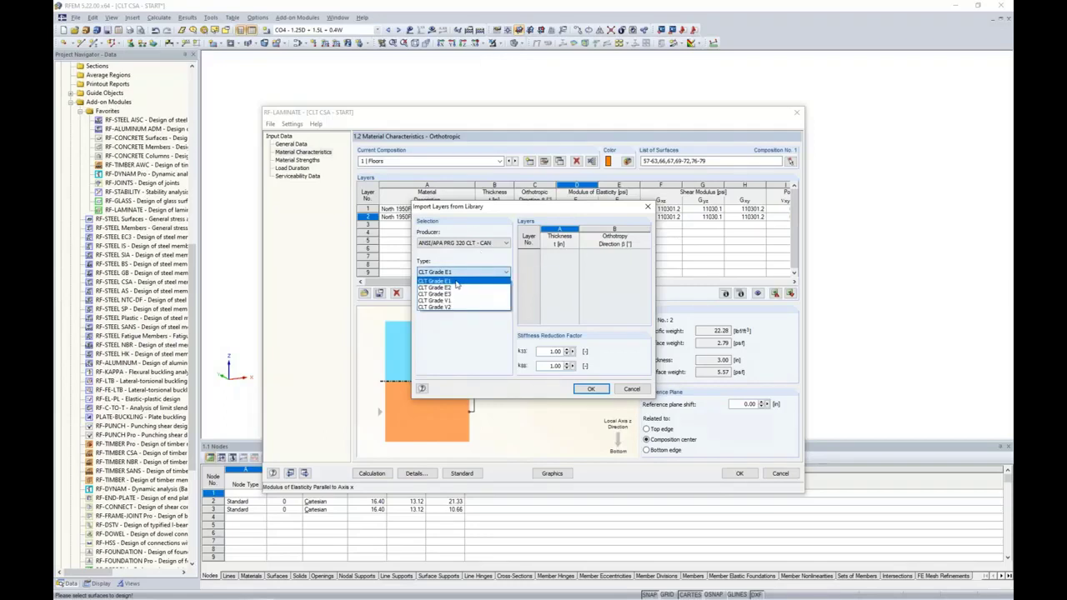
pyautogui.click(457, 285)
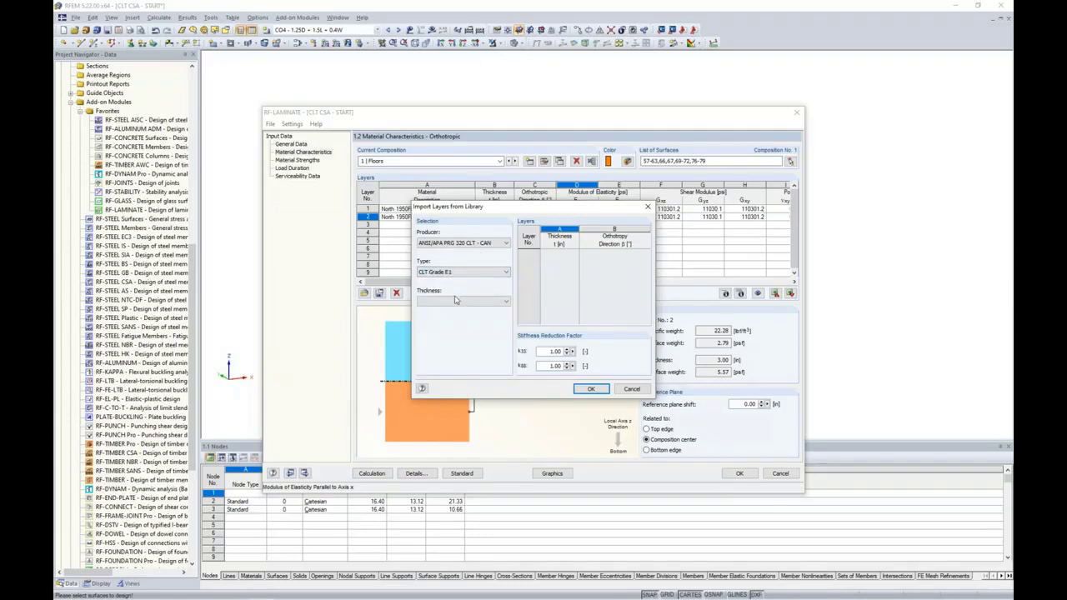
pyautogui.click(459, 302)
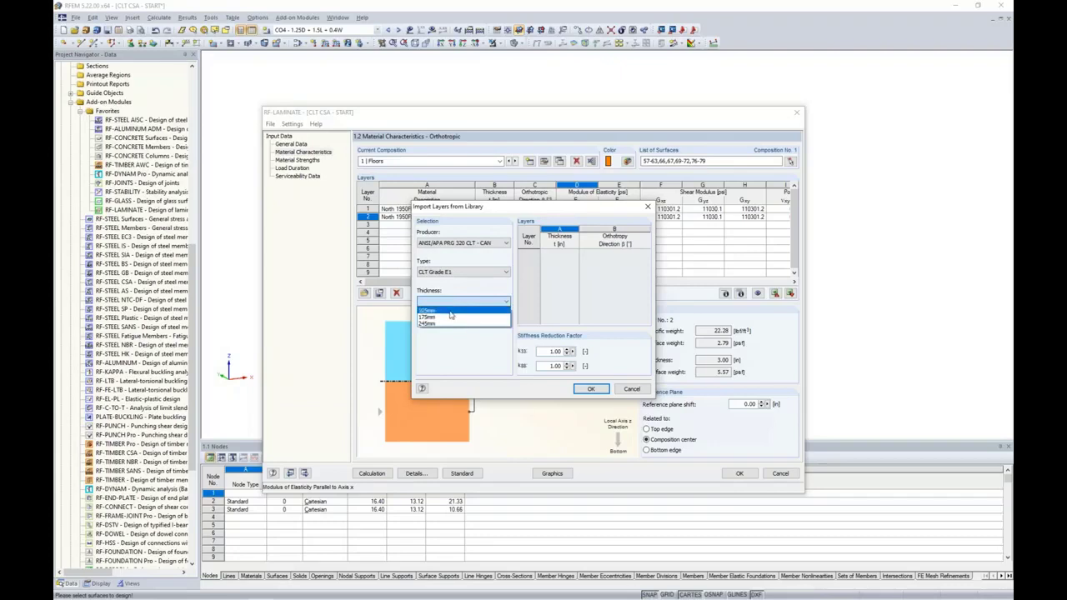
pyautogui.click(450, 312)
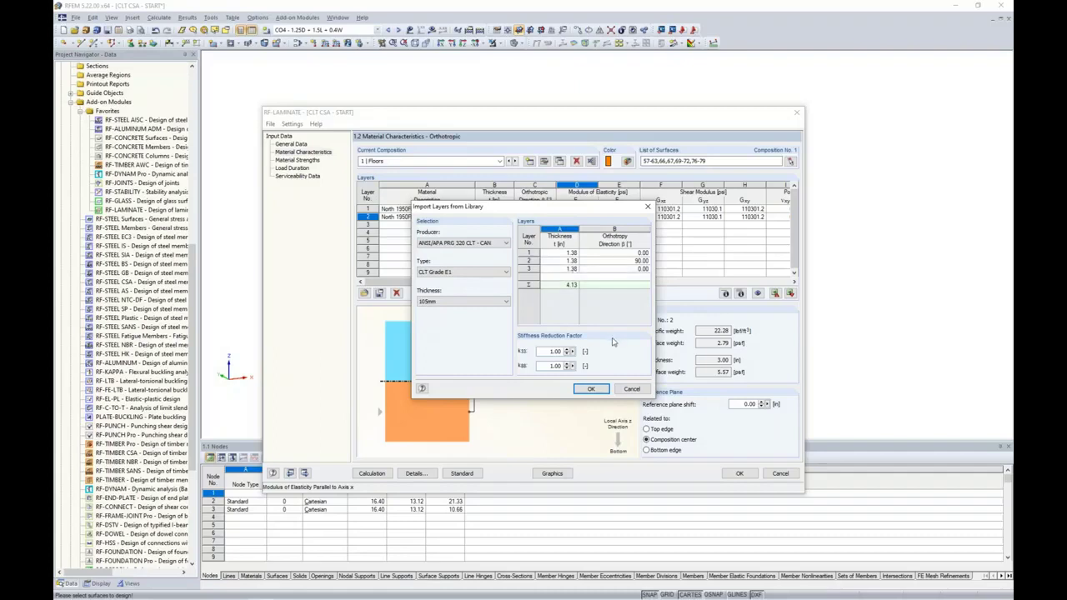
pyautogui.click(590, 389)
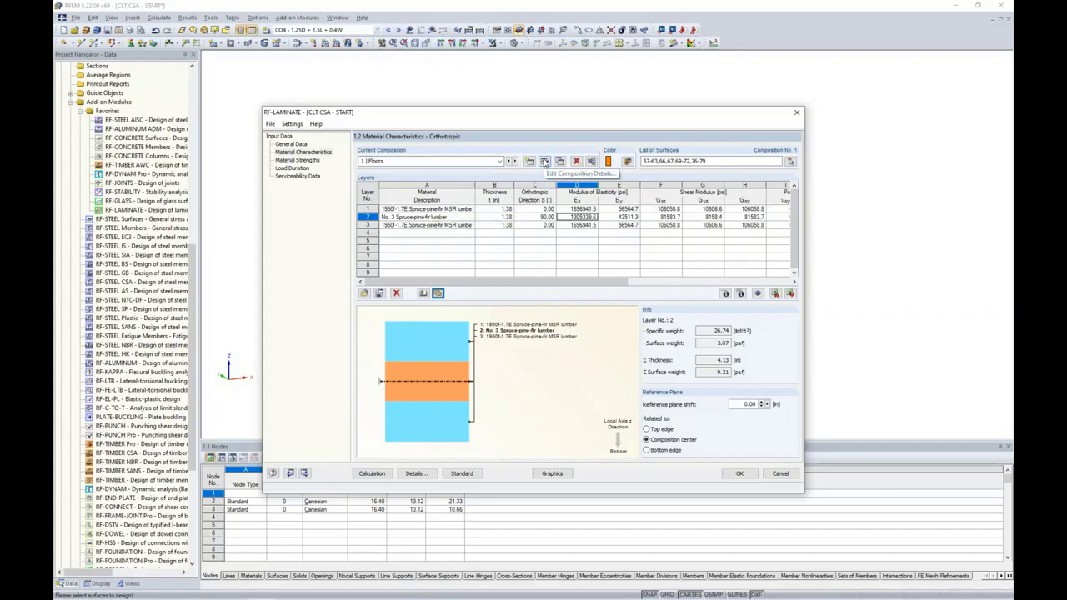
# Enable unglued narrow sides and shear failure in glued contact surfaces, then show the Calculation Options slide
pyautogui.click(543, 161)
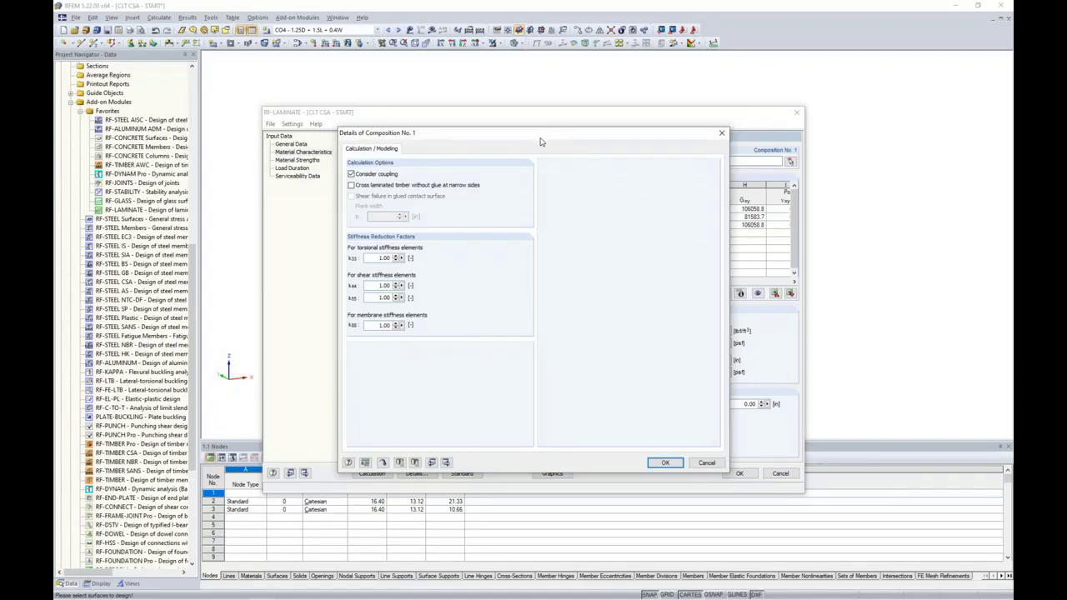
pyautogui.click(351, 185)
pyautogui.click(351, 196)
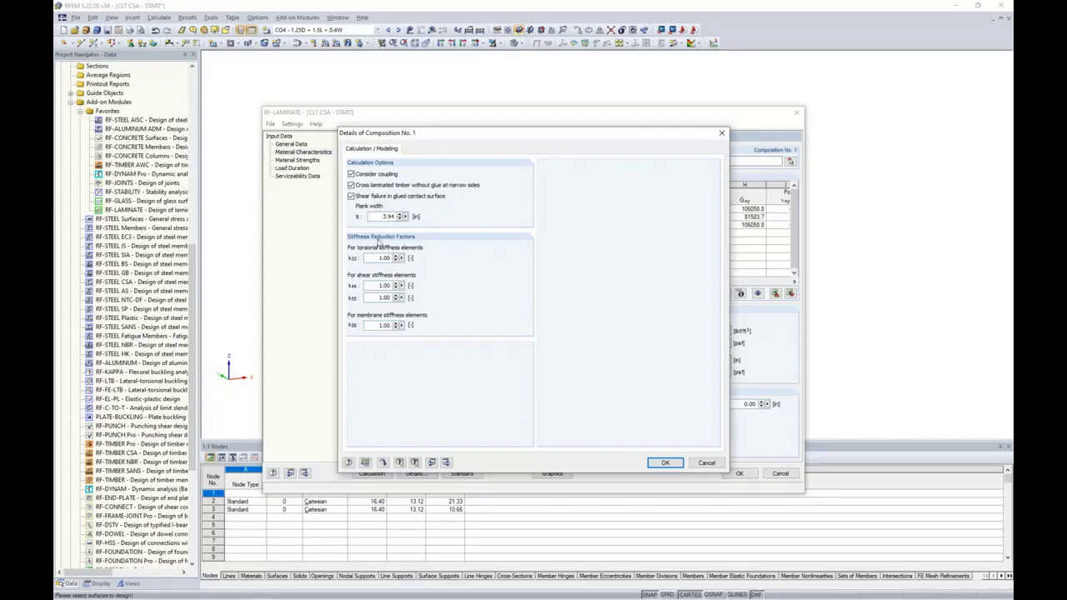
pyautogui.press('super+Tab')
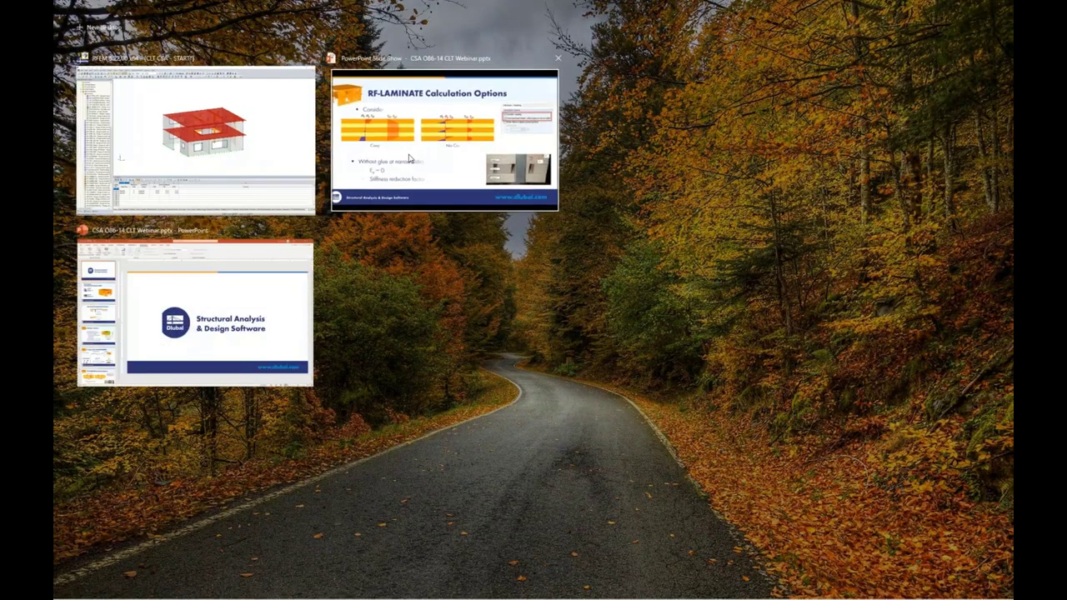
pyautogui.click(409, 158)
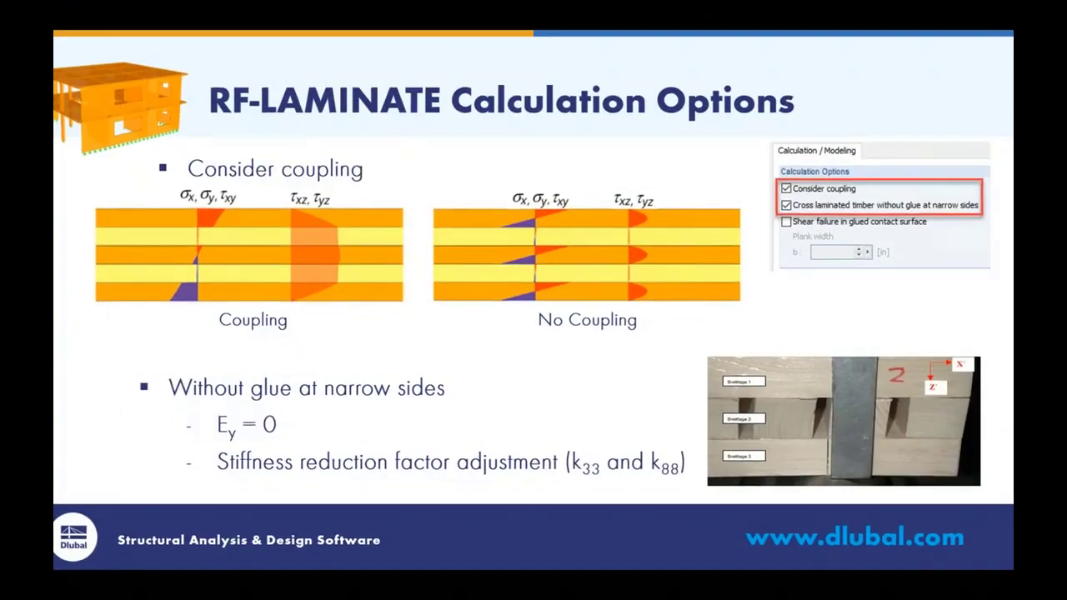
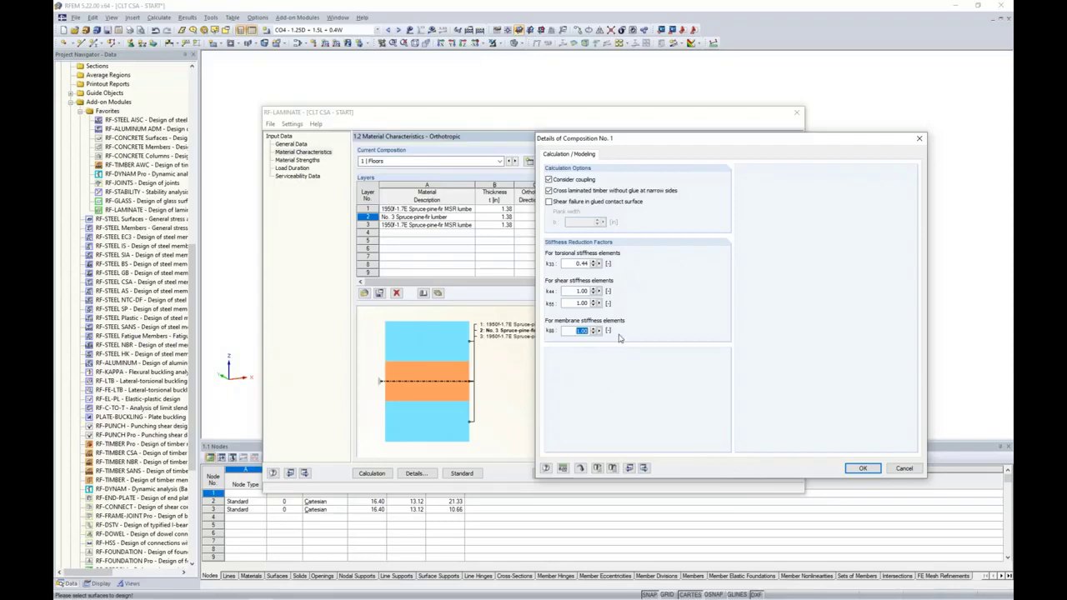
# Enter 0.533 as the Floors membrane stiffness factor k88 and confirm the details
pyautogui.write('0.533')
pyautogui.click(862, 468)
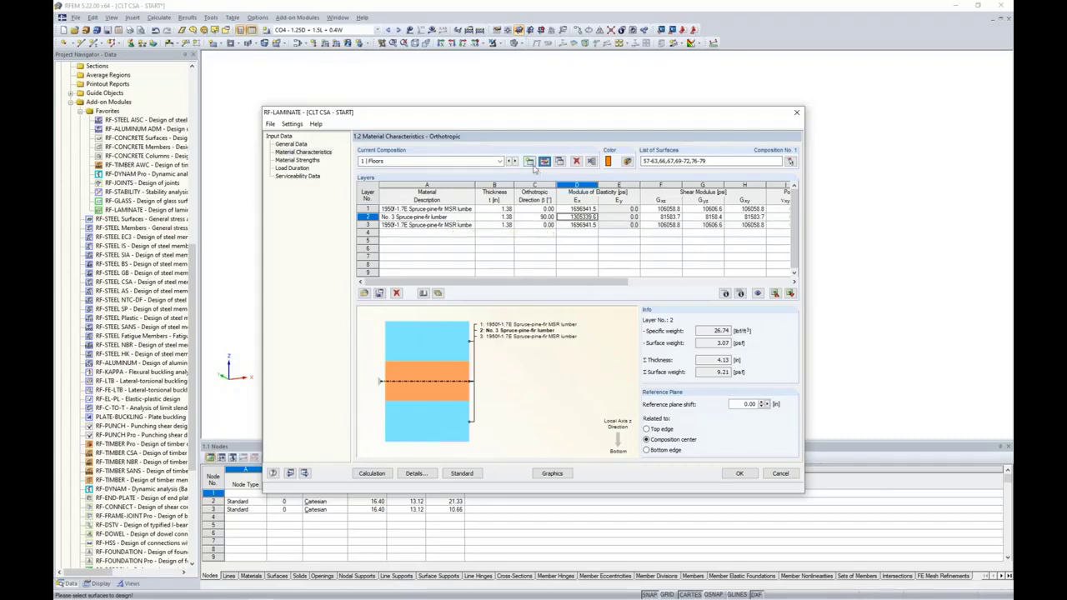
# Add a second composition named Walls with an orange display colour
pyautogui.click(529, 162)
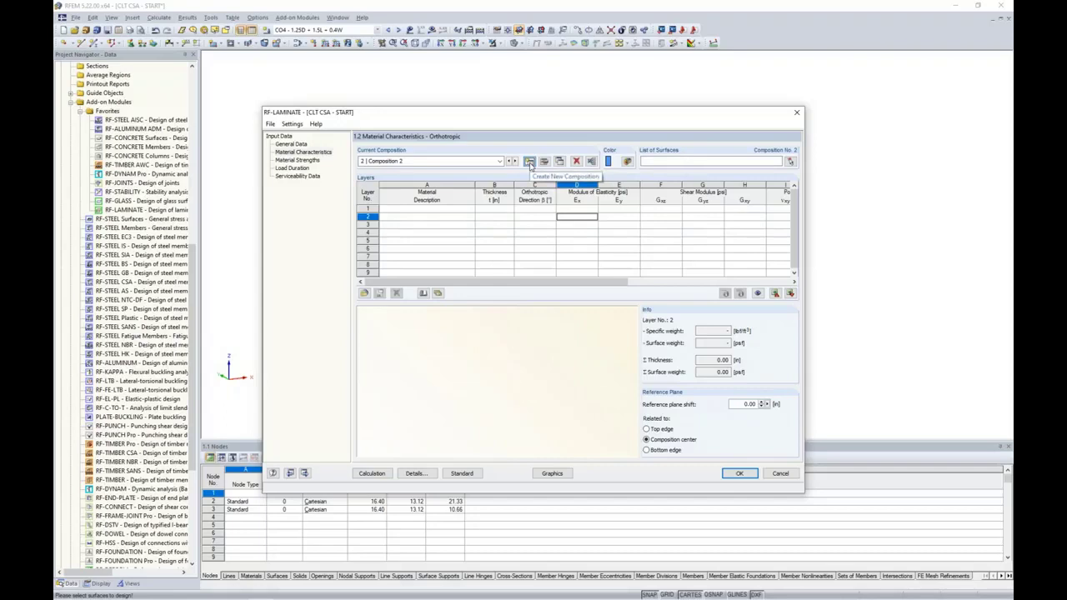
pyautogui.click(428, 162)
pyautogui.write('Walls')
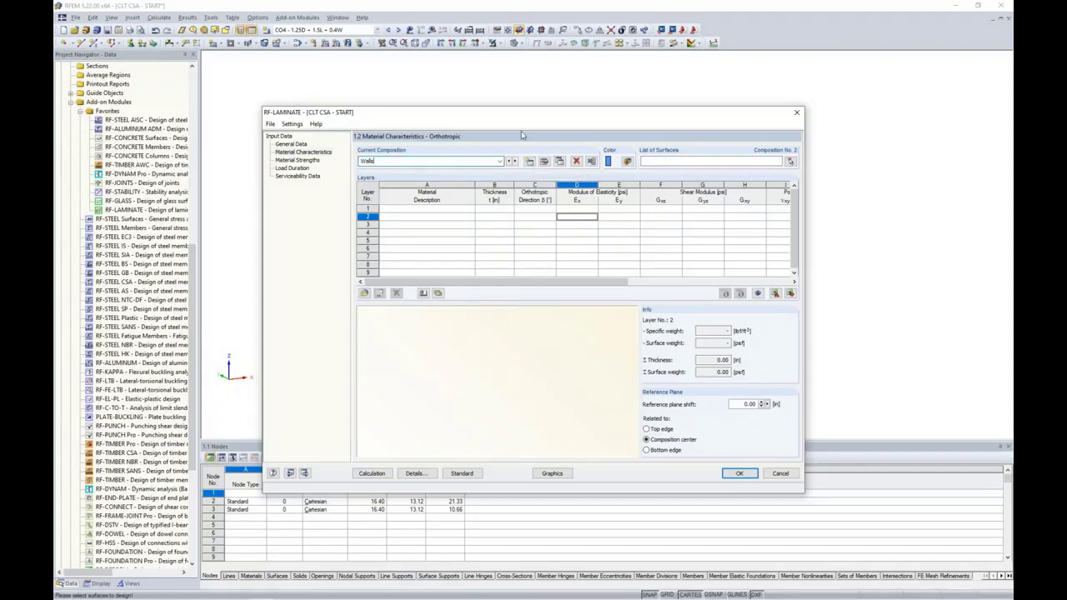
pyautogui.click(627, 162)
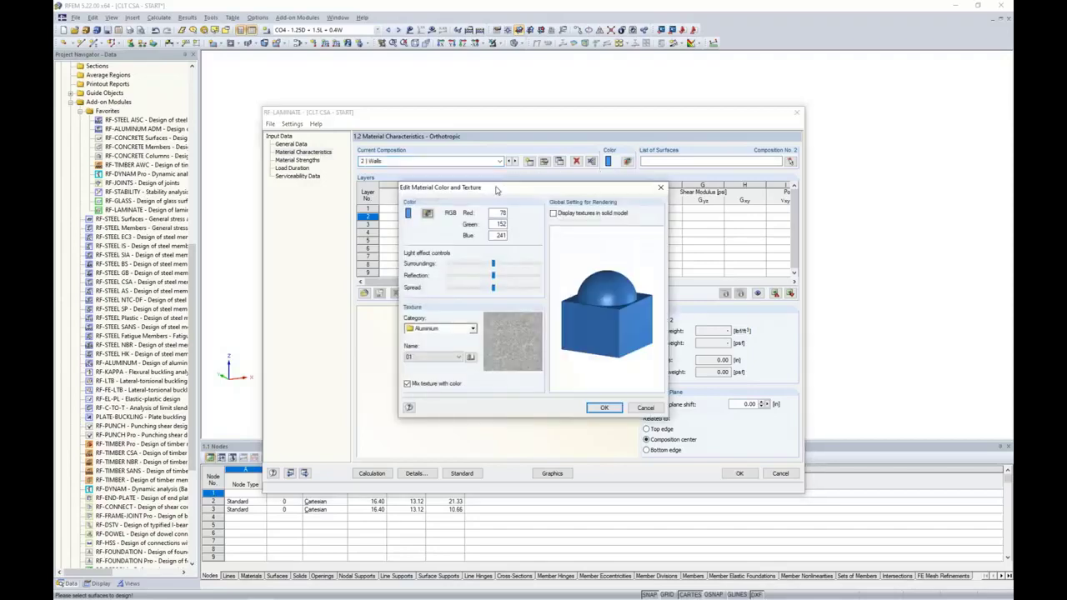
pyautogui.click(426, 214)
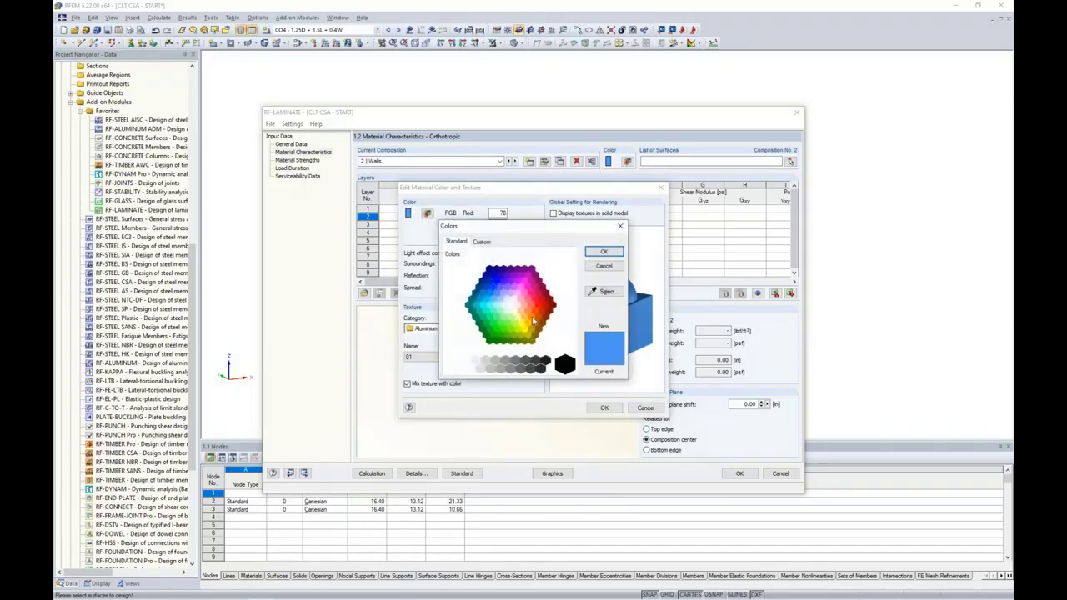
pyautogui.click(543, 319)
pyautogui.click(615, 252)
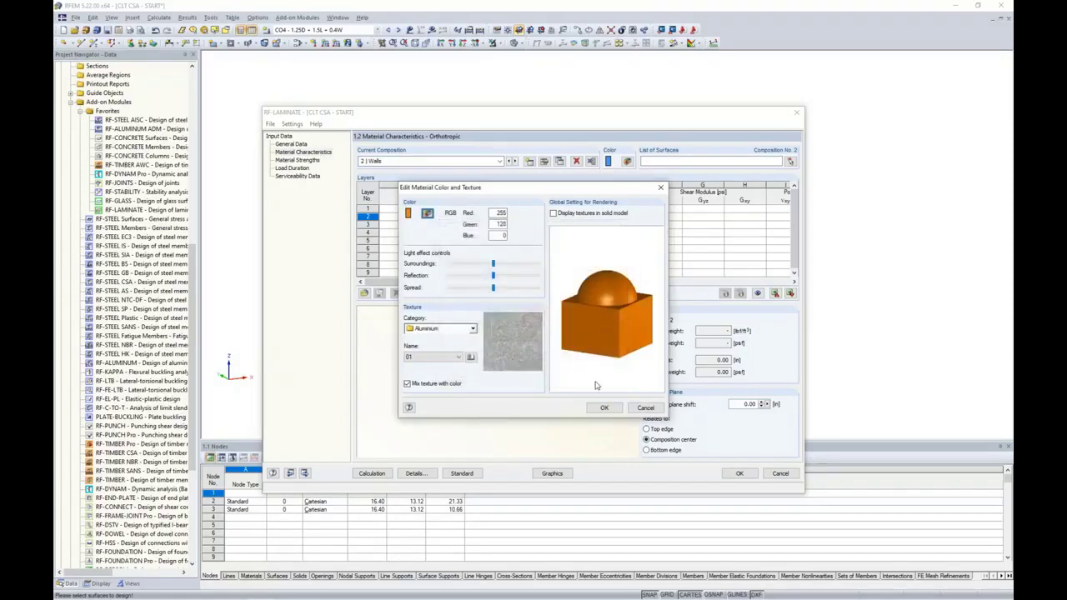
pyautogui.click(604, 408)
# Window-select the upper and lower storey wall surfaces for the Walls composition
pyautogui.click(791, 162)
pyautogui.keyDown('ctrl'); pyautogui.moveTo(762, 248); pyautogui.dragTo(710, 249, button='middle'); pyautogui.keyUp('ctrl')
pyautogui.moveTo(734, 244); pyautogui.dragTo(440, 240)
pyautogui.moveTo(729, 287); pyautogui.dragTo(439, 287)
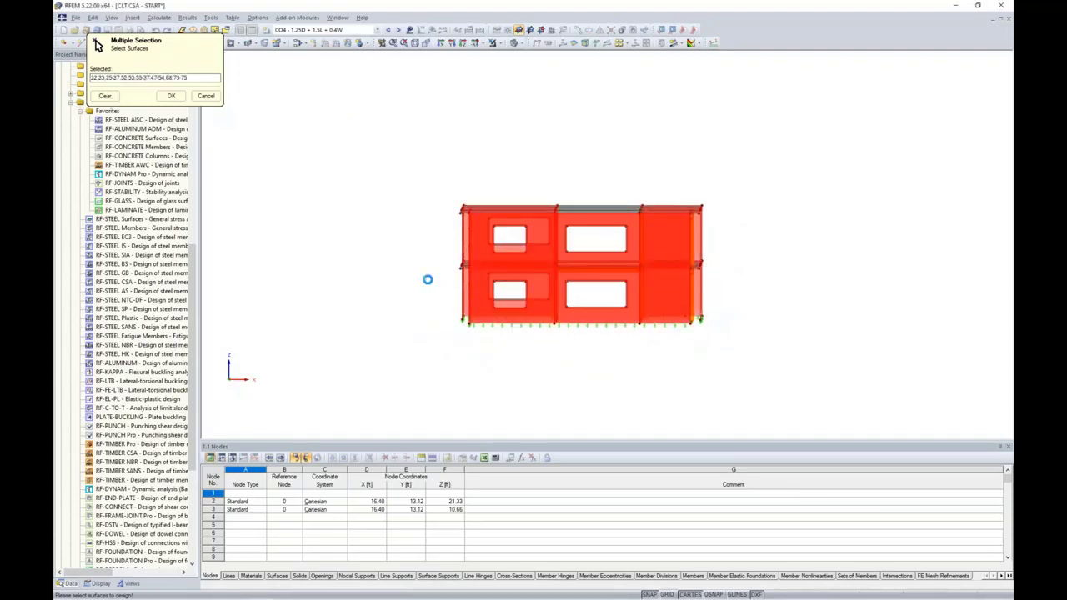
# Assign the selected wall surfaces and import ANSI/APA PRG 320 CLT - CAN Grade E1 105mm layers
pyautogui.click(171, 96)
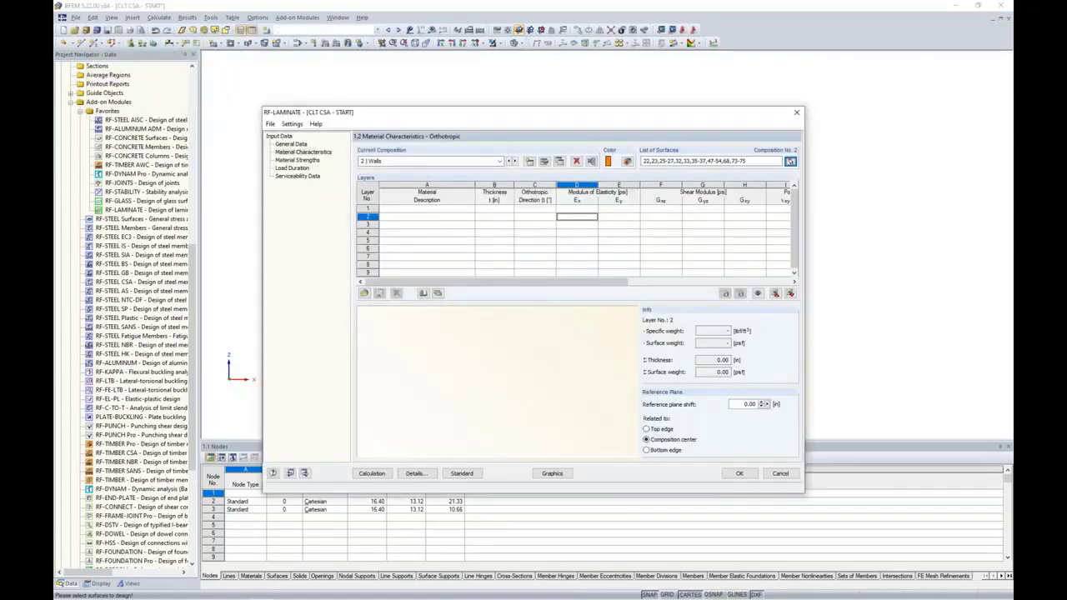
pyautogui.click(439, 295)
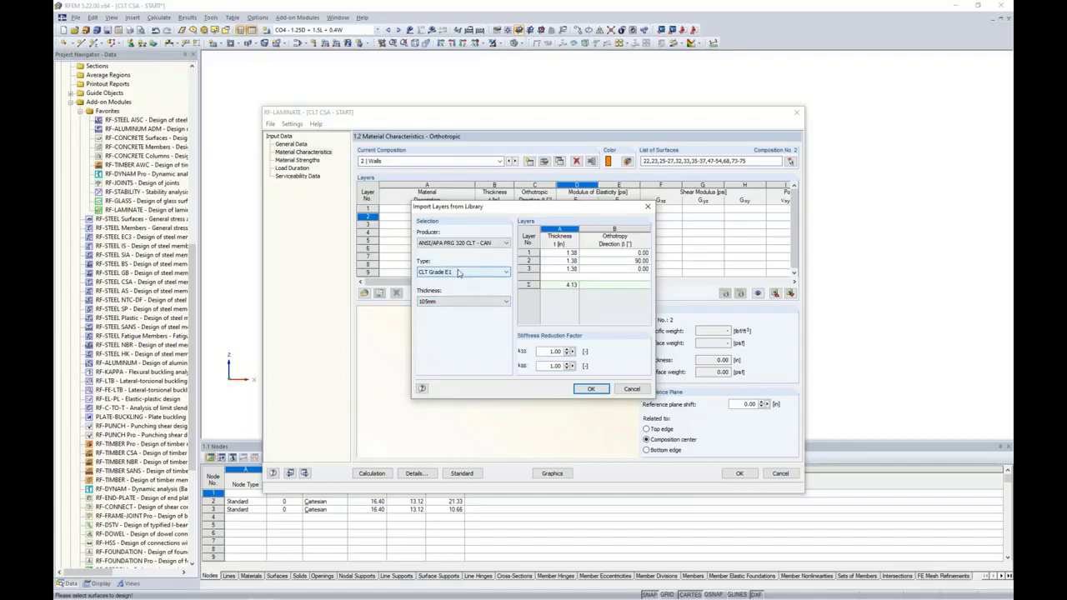
pyautogui.click(588, 390)
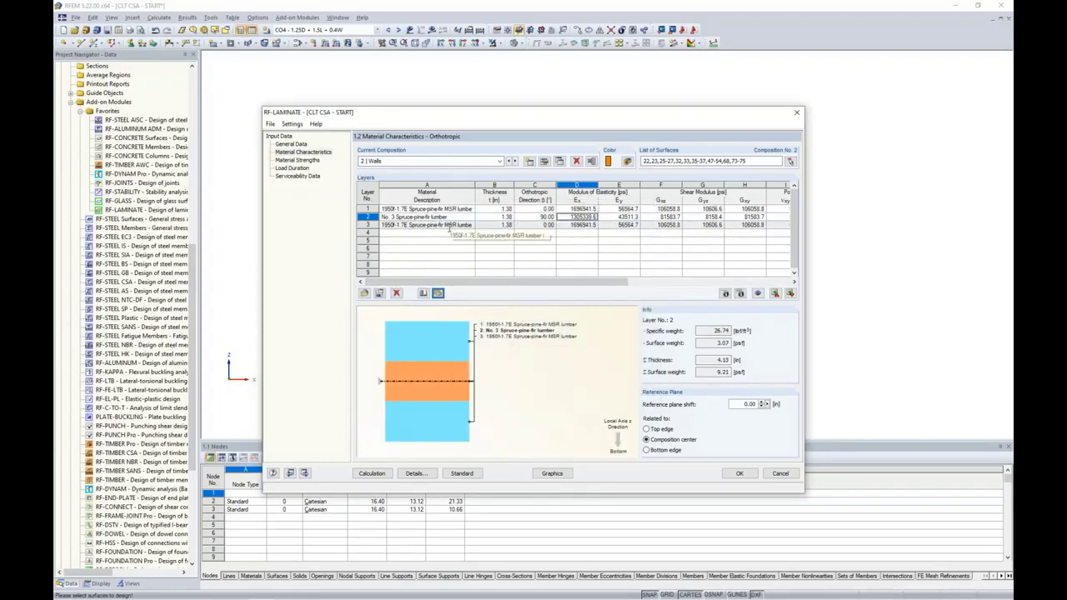
# Set Walls details: unglued narrow sides, glued-surface shear failure, plank width 4, k33 0.433, k88 0.533
pyautogui.click(545, 163)
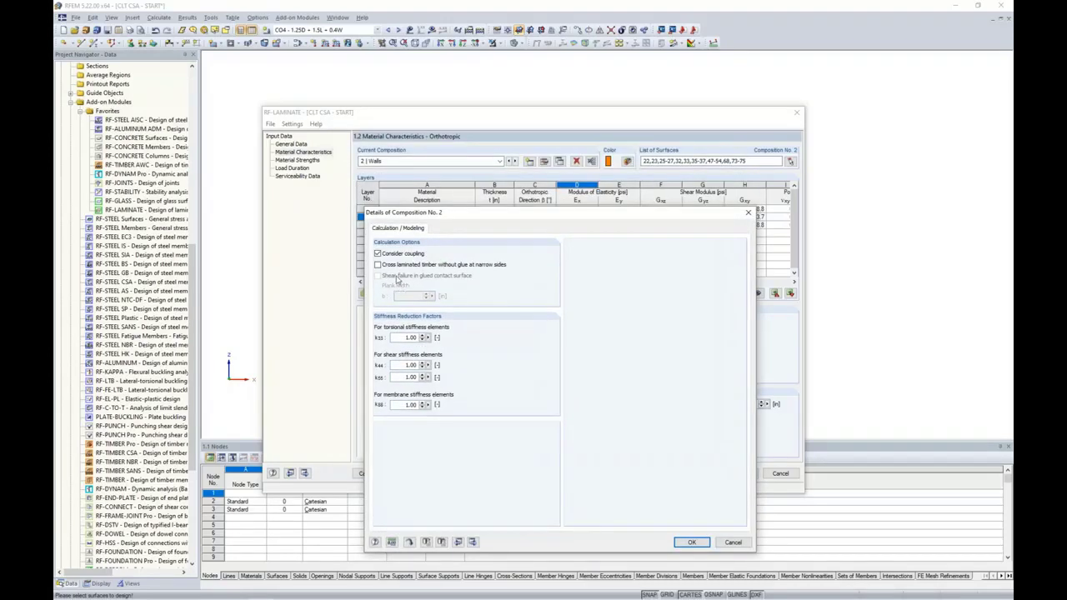
pyautogui.click(377, 265)
pyautogui.click(377, 275)
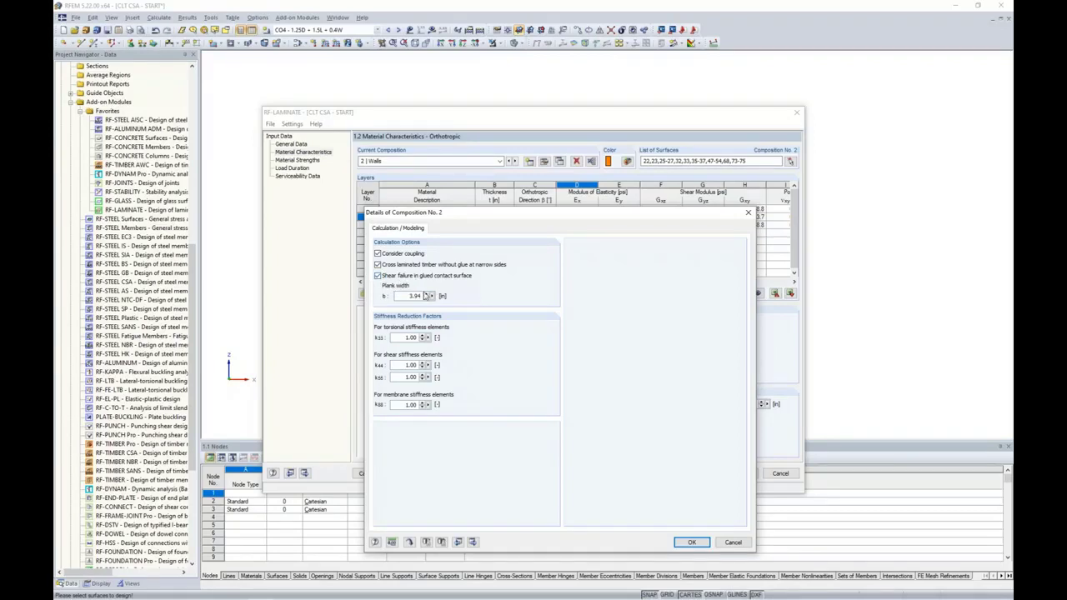
pyautogui.doubleClick(408, 296)
pyautogui.write('4.')
pyautogui.doubleClick(408, 338)
pyautogui.write('0.433')
pyautogui.doubleClick(394, 405)
pyautogui.write('0.533')
pyautogui.click(688, 541)
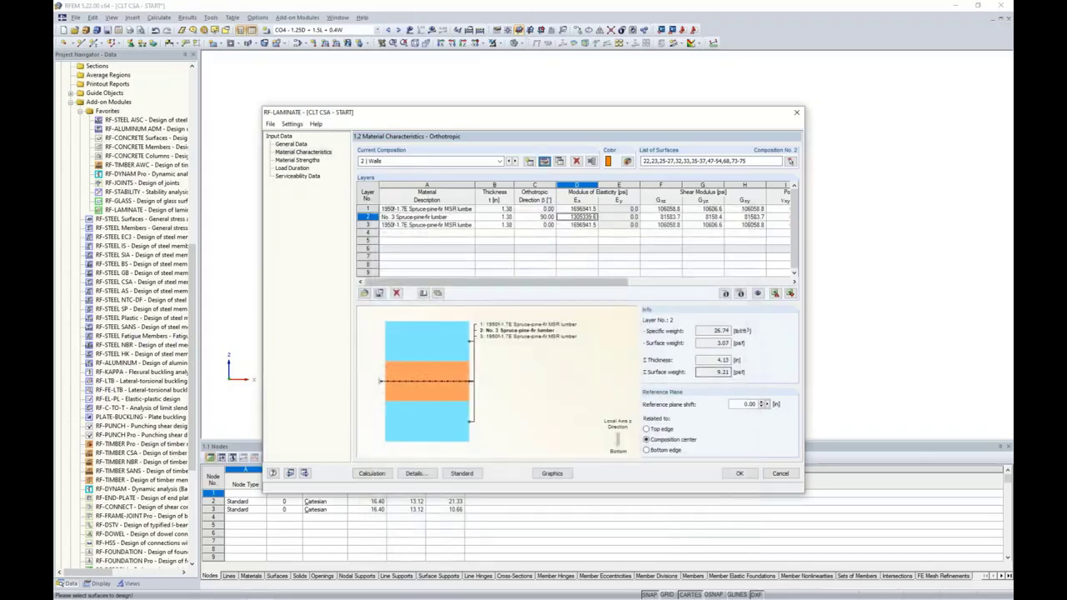
pyautogui.click(470, 210)
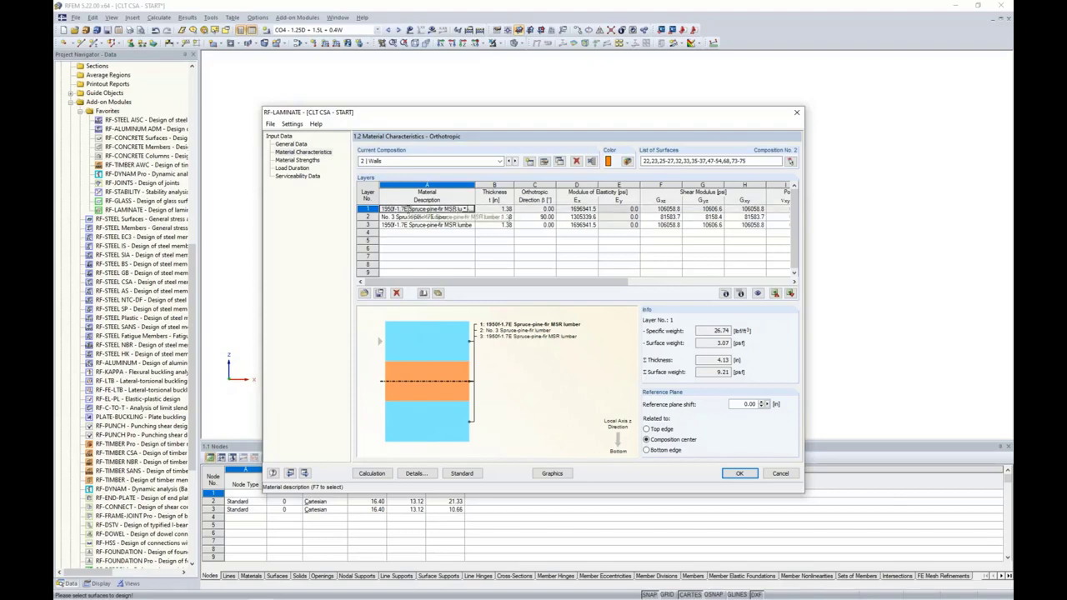
pyautogui.click(724, 294)
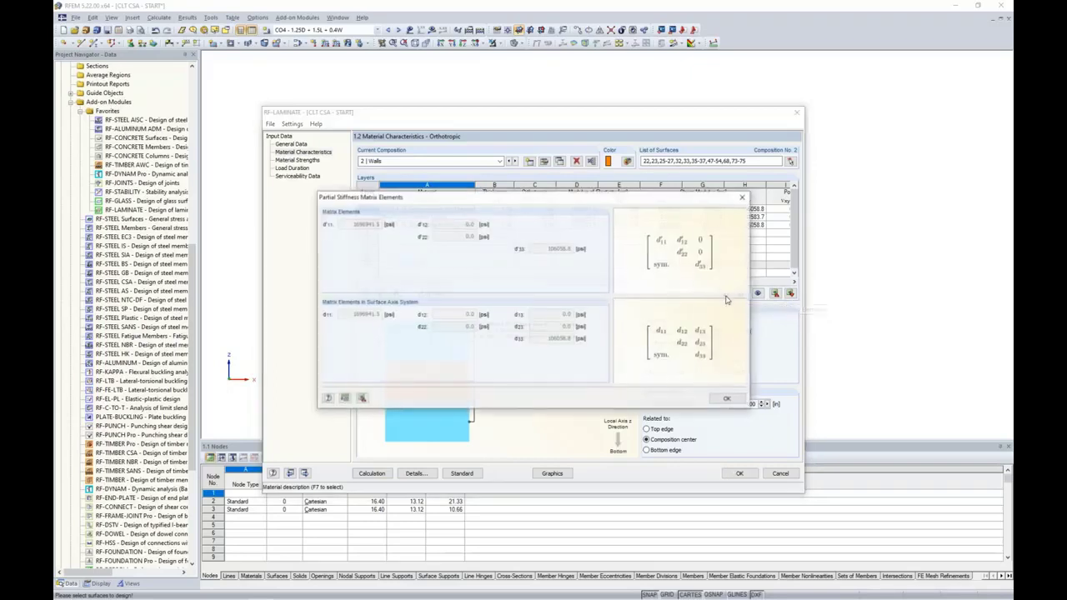
pyautogui.moveTo(680, 200); pyautogui.dragTo(593, 241)
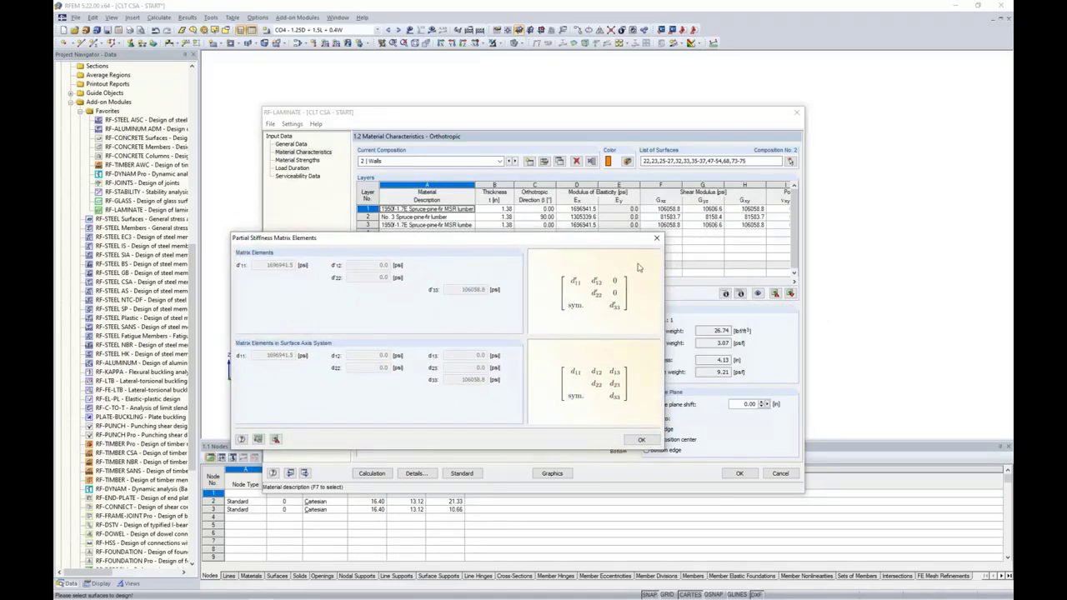
pyautogui.click(657, 239)
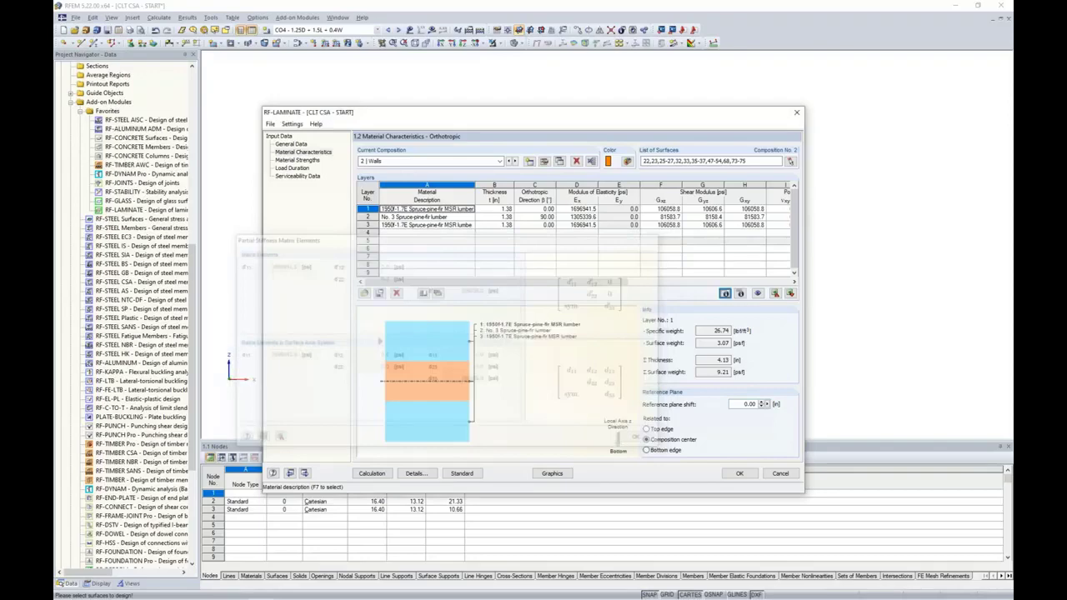
pyautogui.click(740, 295)
pyautogui.moveTo(674, 172); pyautogui.dragTo(615, 251)
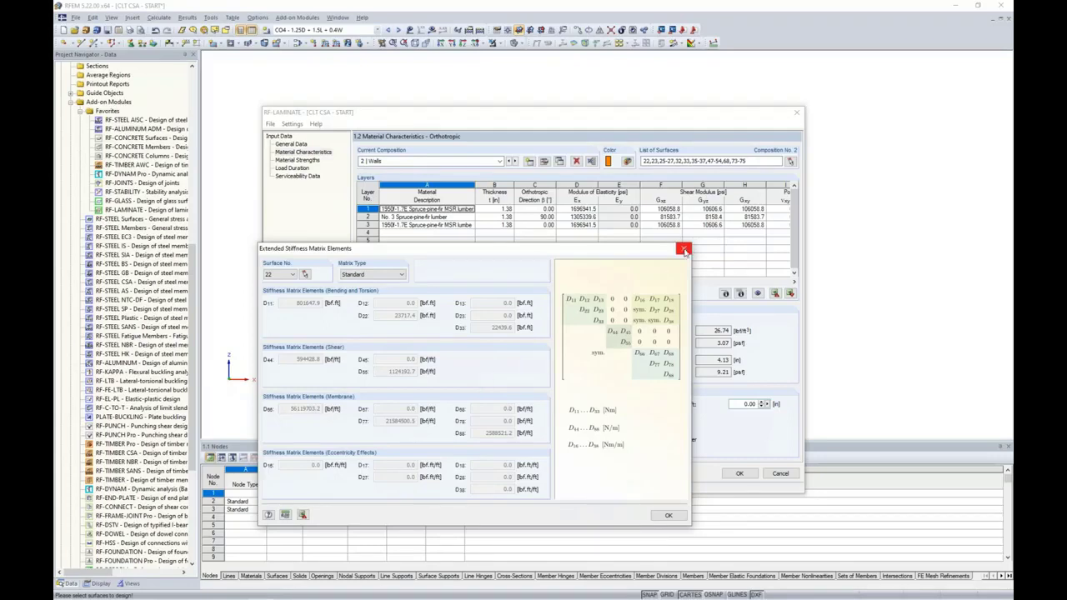
pyautogui.click(683, 248)
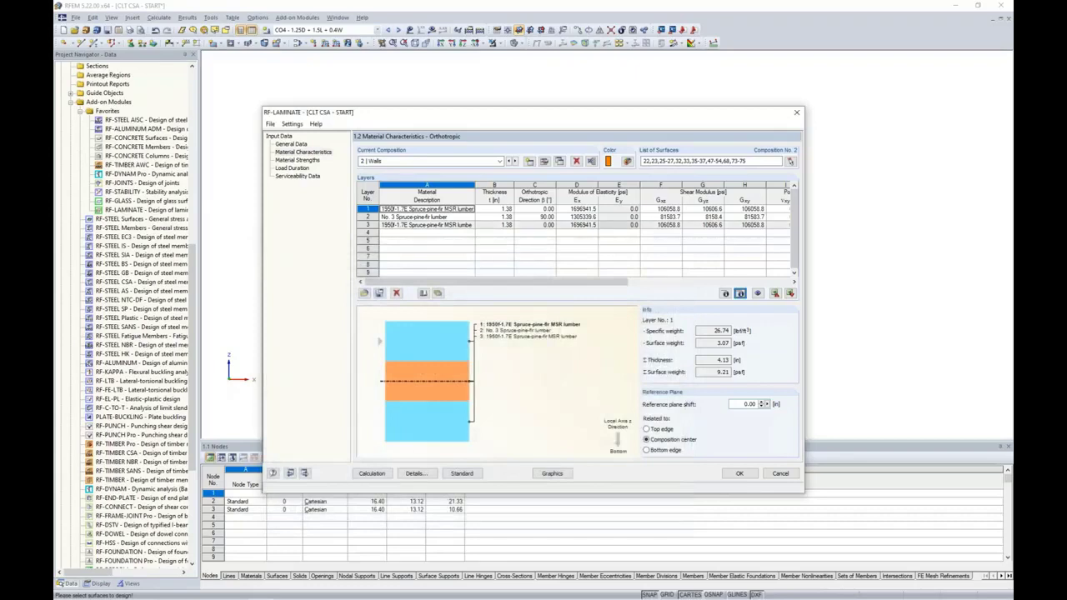
# Review the material strengths of Walls and Floors, then switch to the presentation slides
pyautogui.click(297, 160)
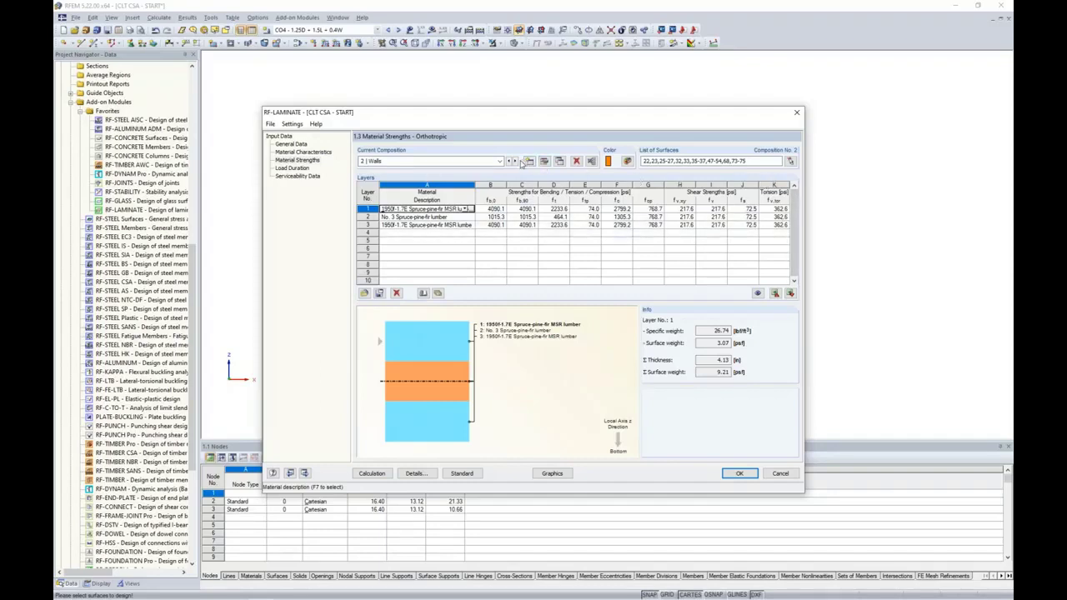
pyautogui.click(510, 162)
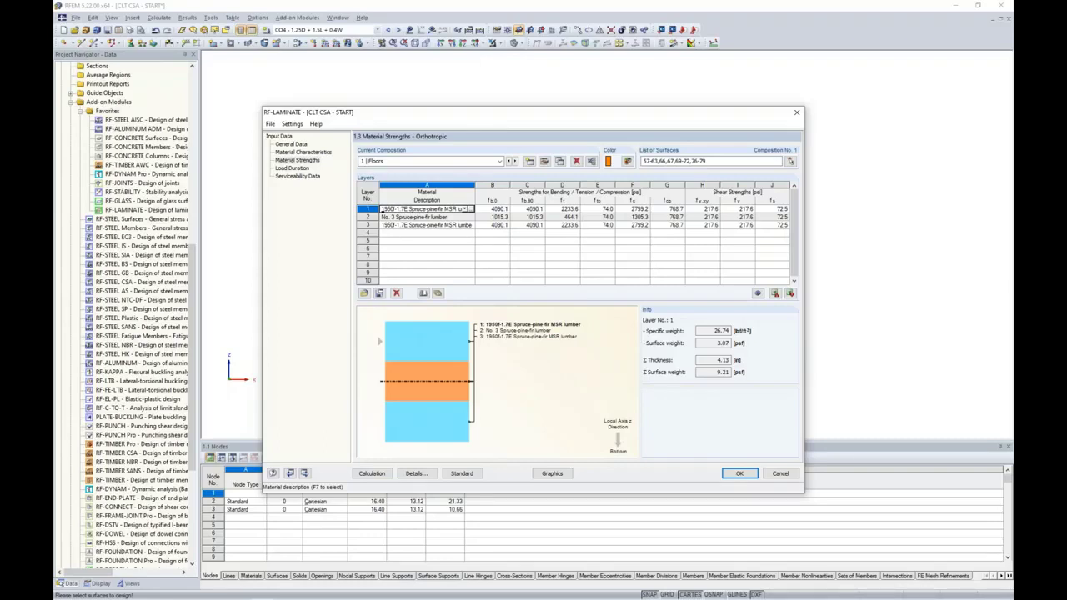
pyautogui.click(458, 475)
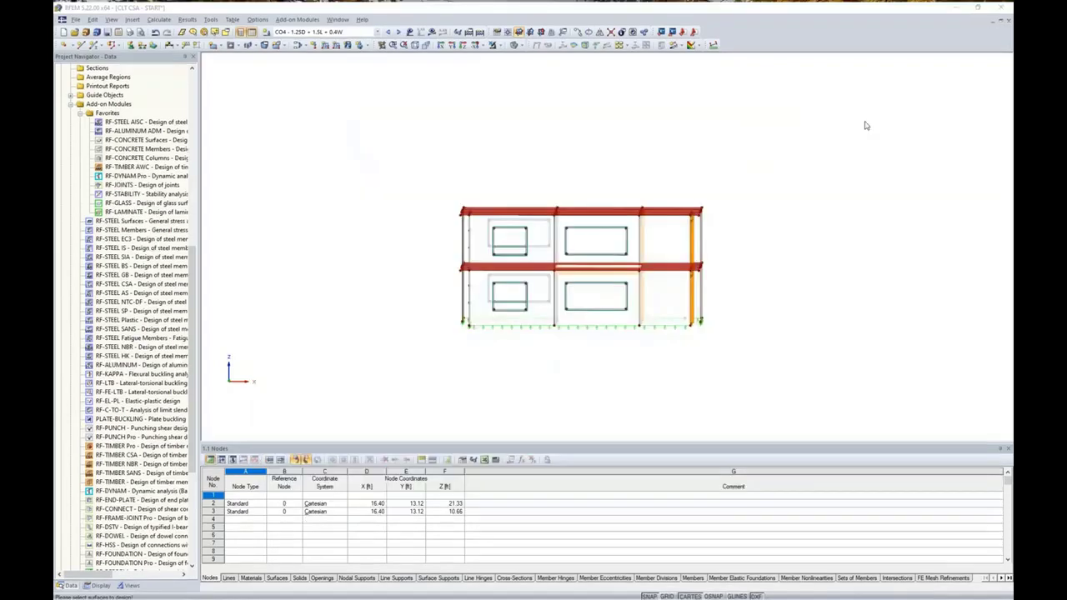
pyautogui.hotkey('alt', 'Tab')
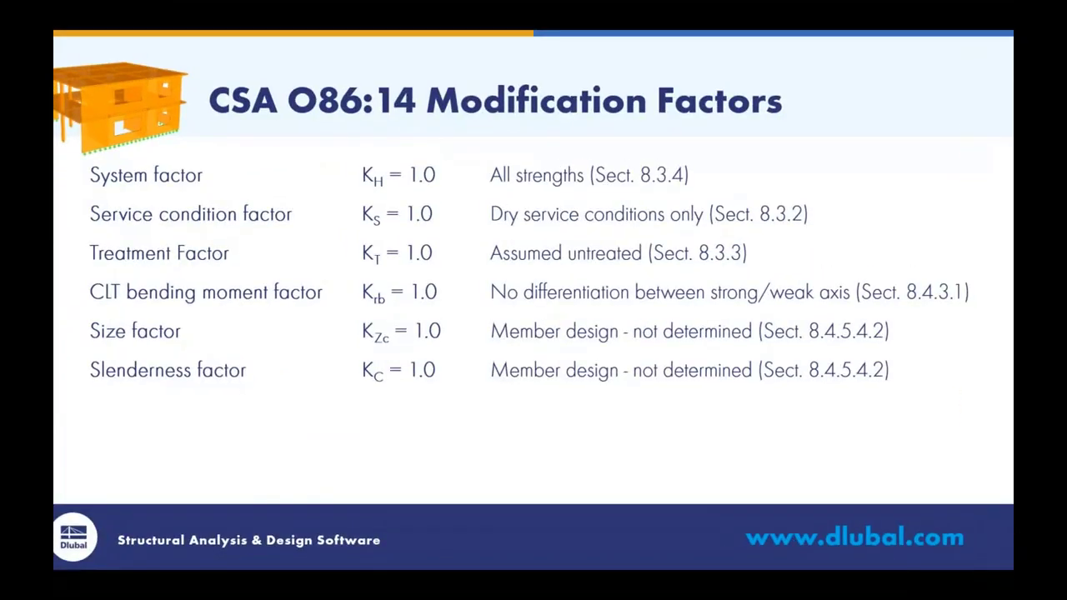
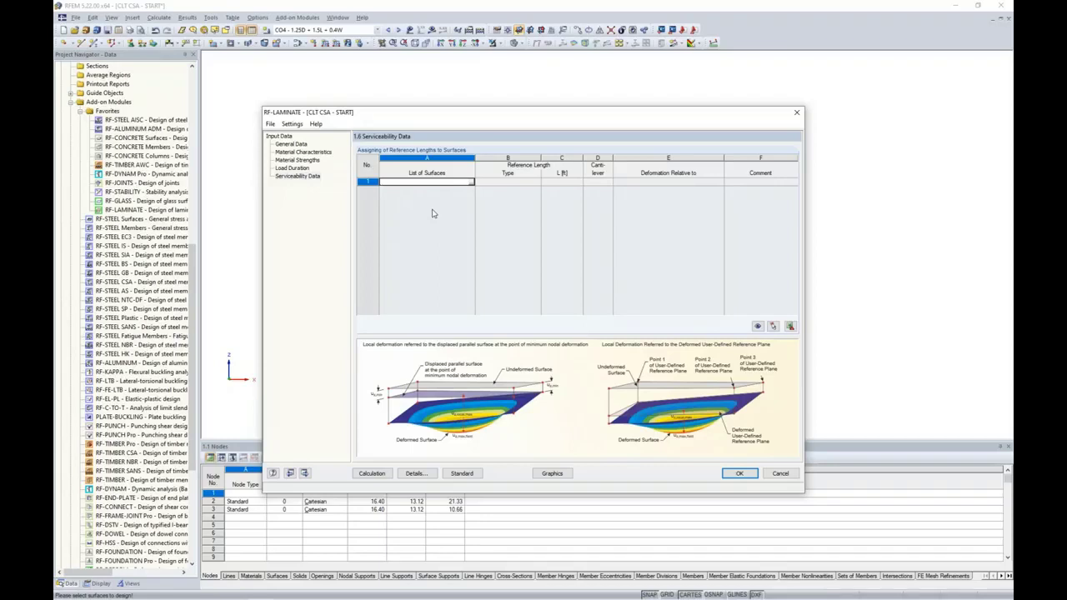
# Select surfaces 57-63, 76 and 79 for row 1 of the serviceability data
pyautogui.click(470, 183)
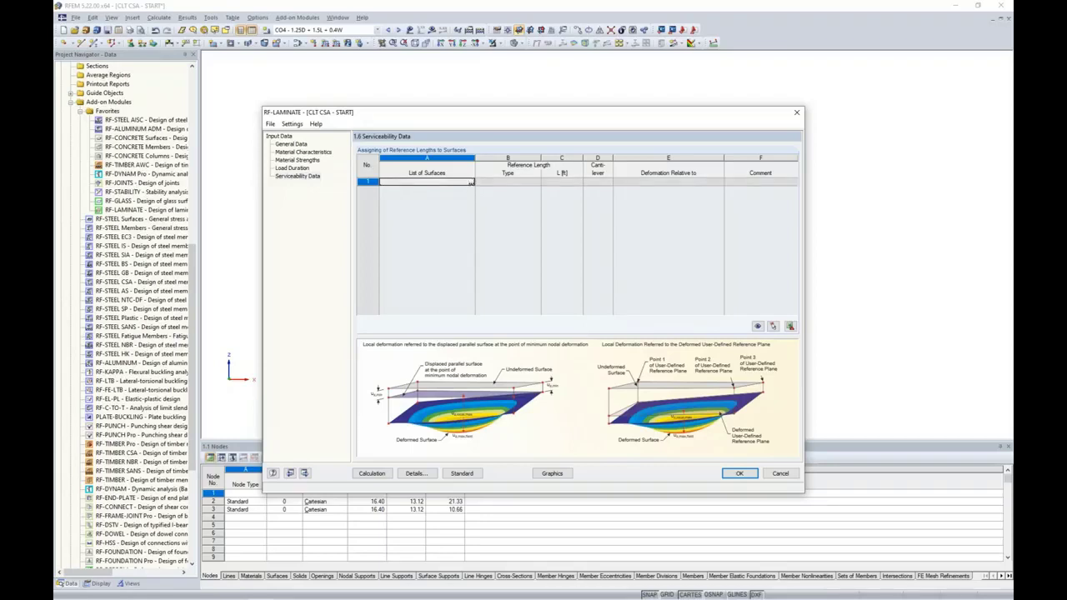
pyautogui.moveTo(417, 175); pyautogui.dragTo(739, 231)
pyautogui.keyDown('ctrl'); pyautogui.moveTo(739, 231); pyautogui.dragTo(747, 255, button='middle'); pyautogui.keyUp('ctrl')
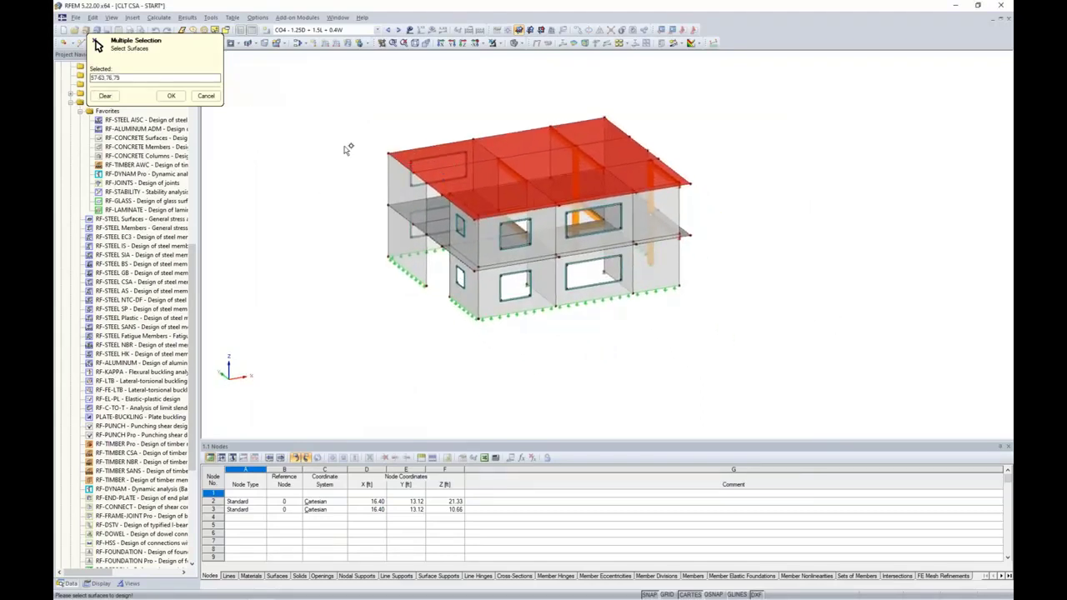
pyautogui.click(171, 96)
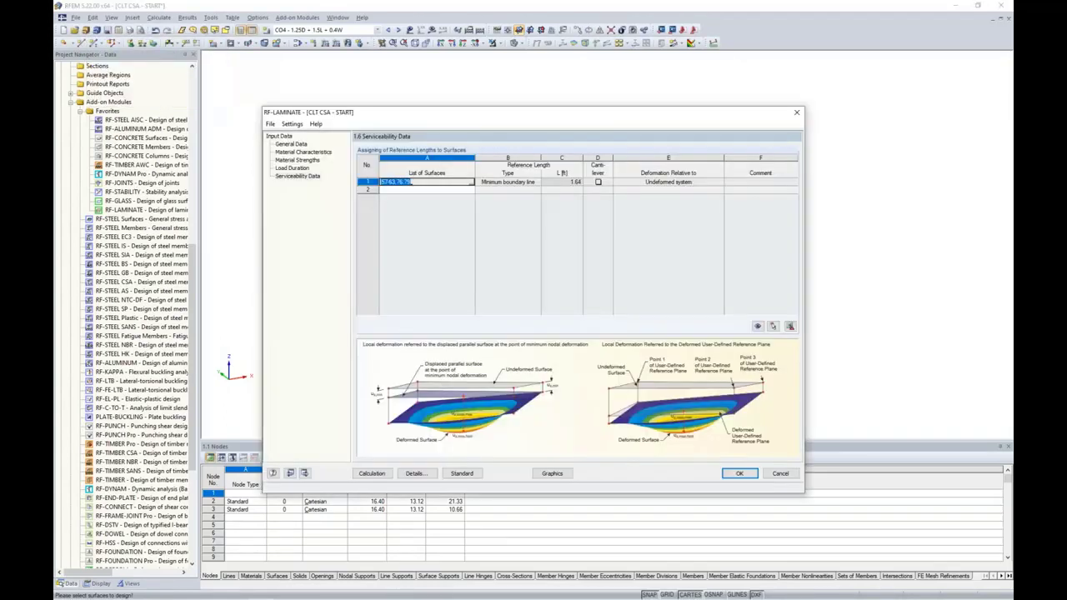
# Use the maximum boundary line (18.04) as reference length, relative to the undeformed system
pyautogui.click(538, 181)
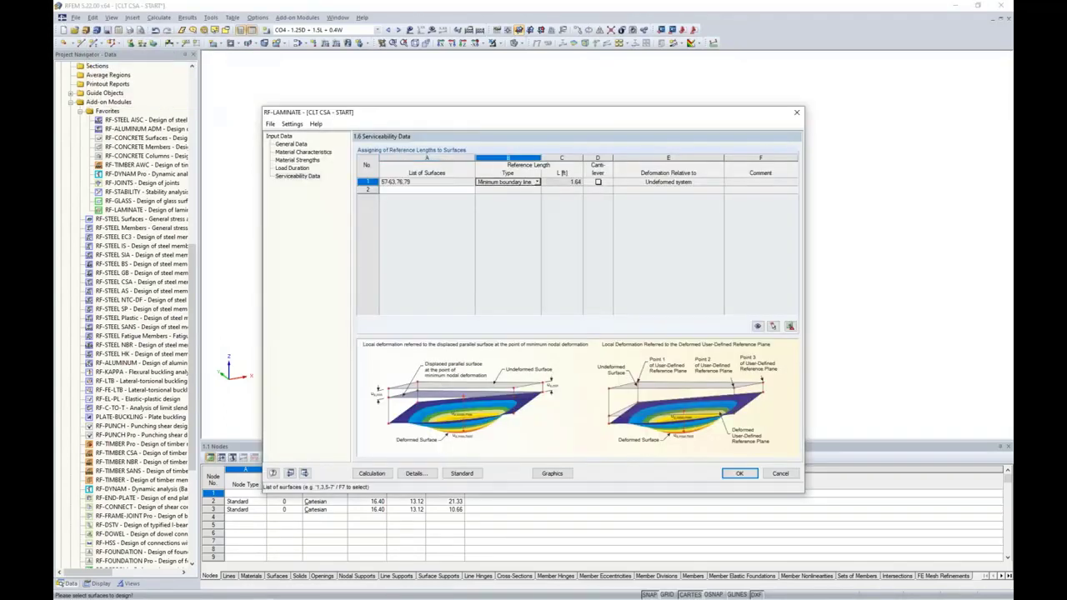
pyautogui.click(537, 182)
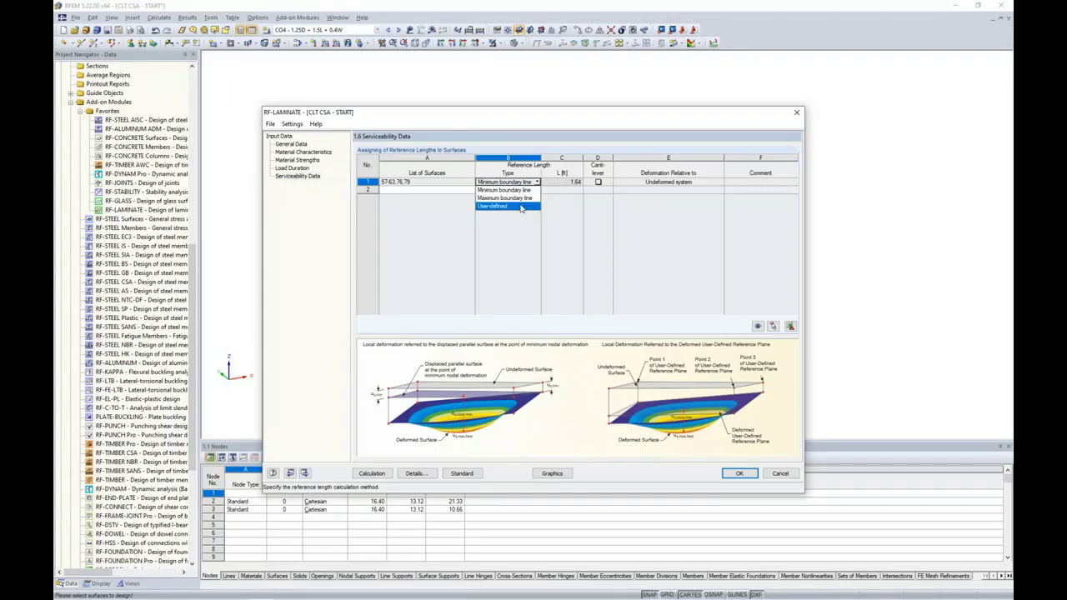
pyautogui.click(515, 197)
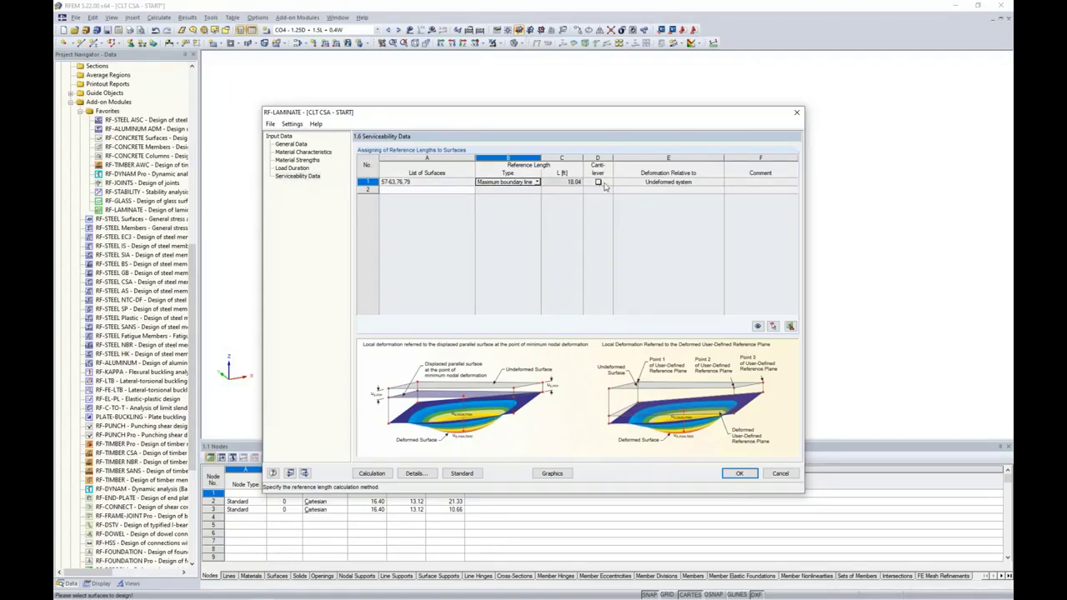
pyautogui.click(632, 185)
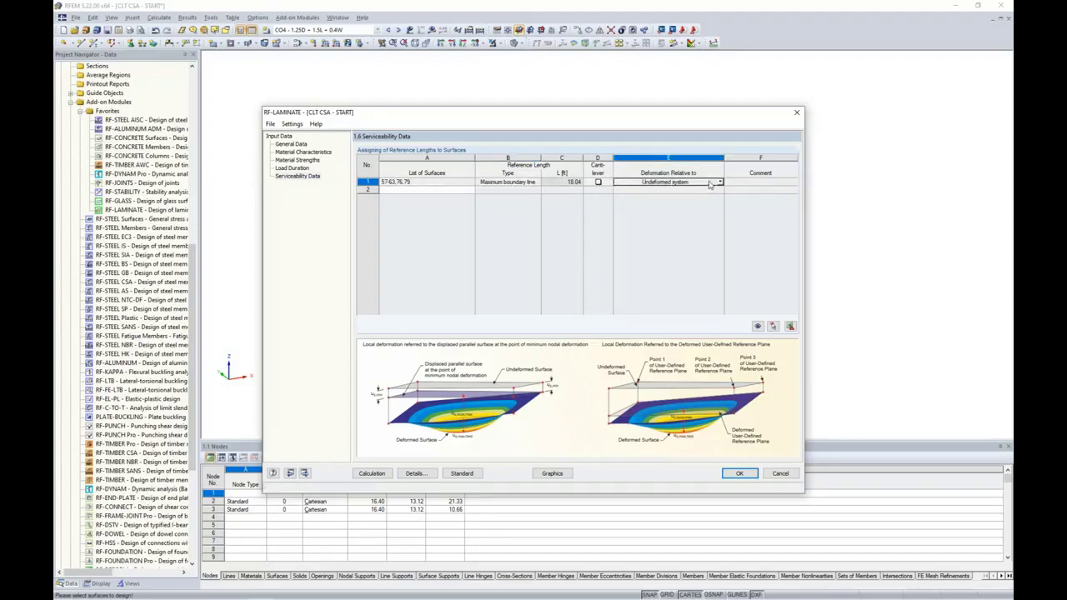
pyautogui.click(720, 182)
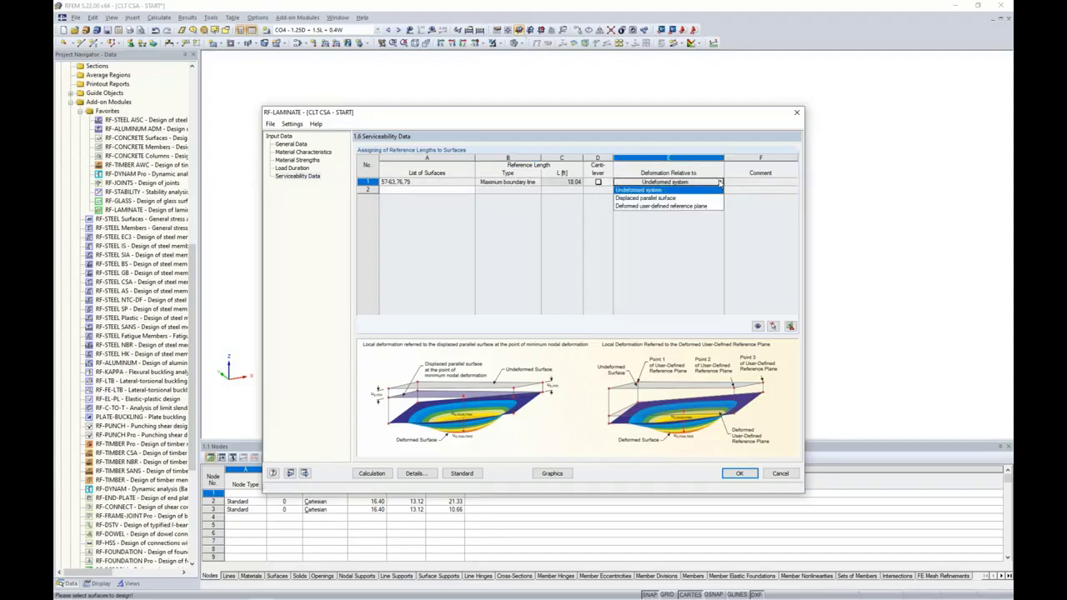
pyautogui.click(665, 190)
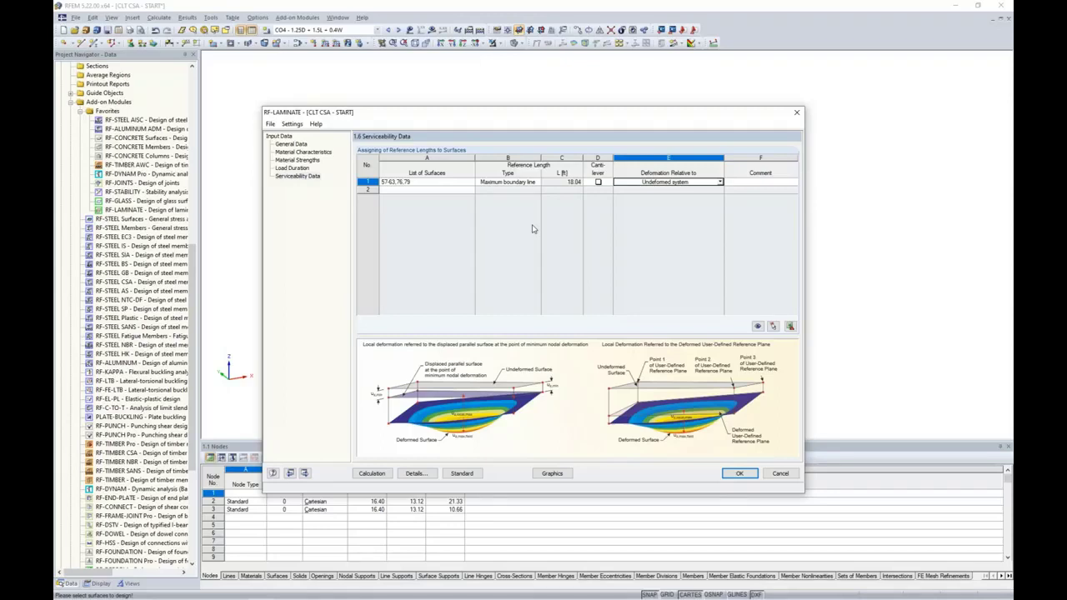
# Review the CSA O86-14 Live deflection limits, then return to RF-LAMINATE General Data
pyautogui.click(462, 473)
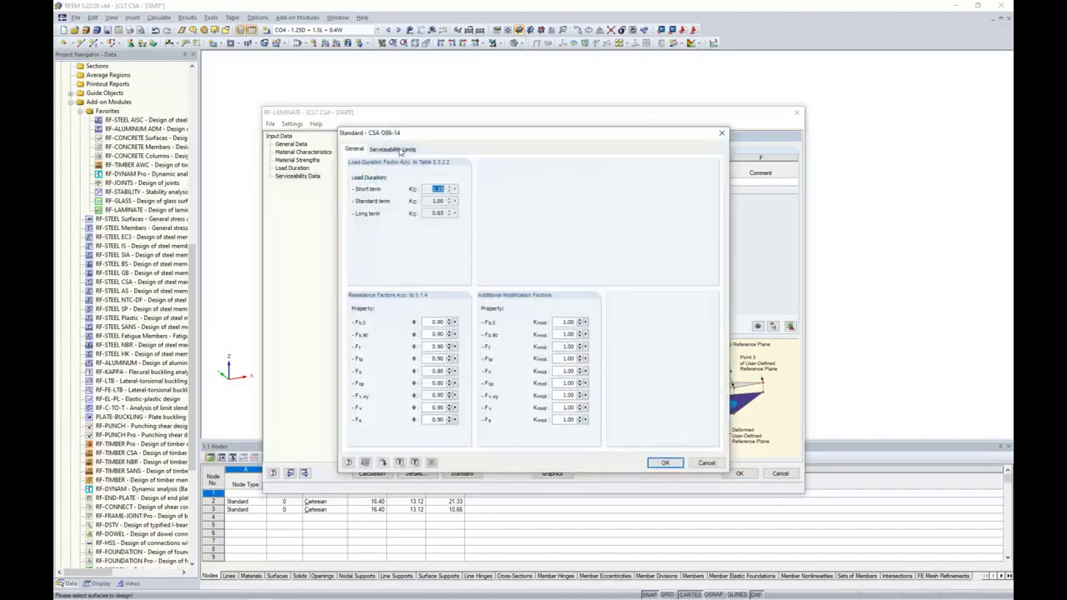
pyautogui.click(399, 149)
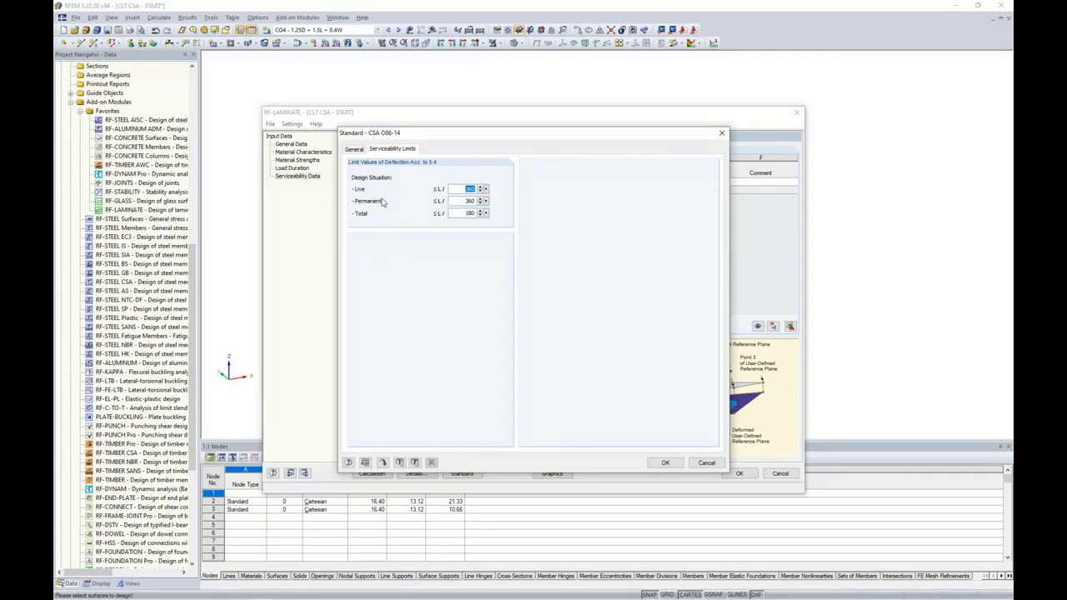
pyautogui.click(456, 189)
pyautogui.click(665, 462)
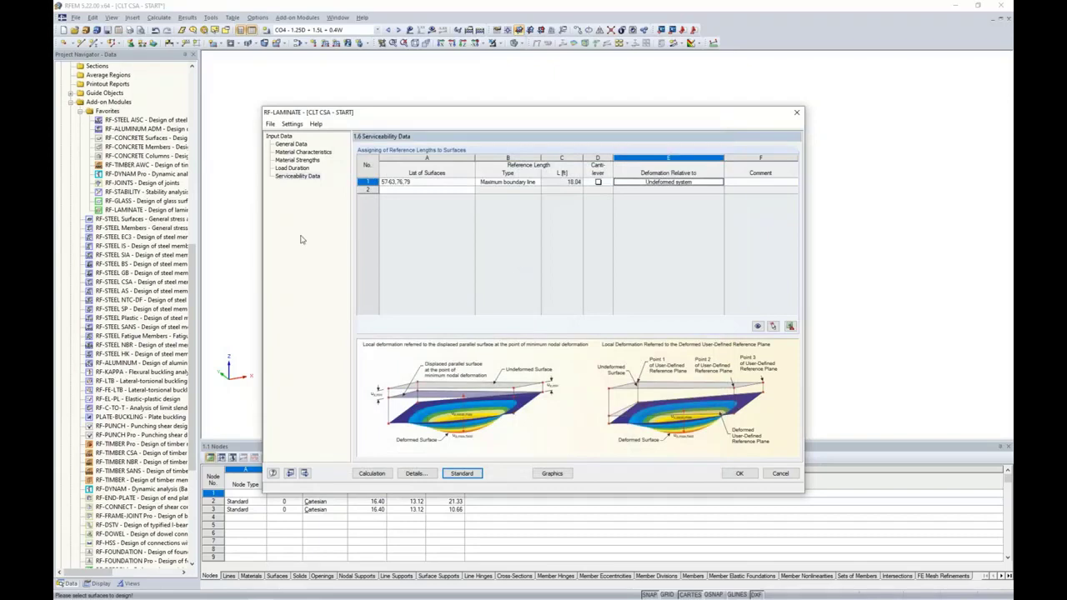
pyautogui.click(292, 143)
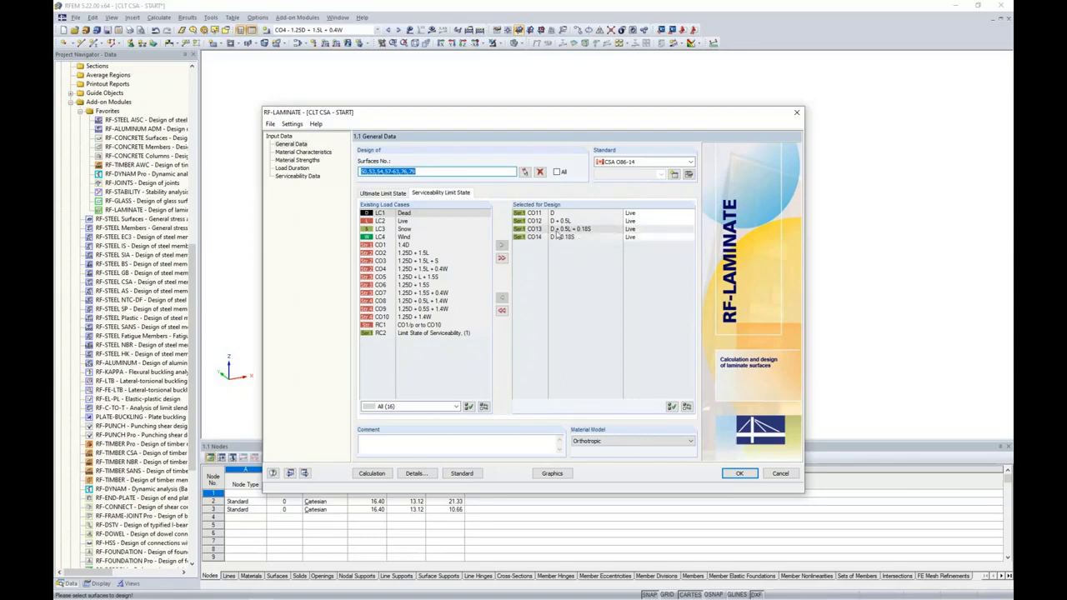
# Set serviceability combinations CO11–CO14 to Permanent load duration and close RF-LAMINATE
pyautogui.click(631, 214)
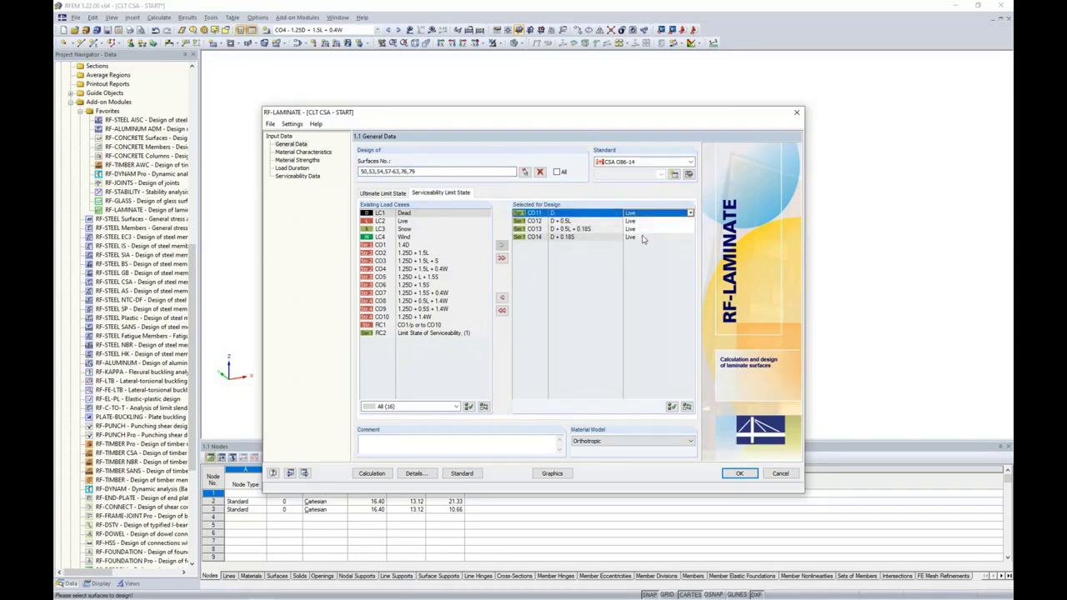
pyautogui.keyDown('shift'); pyautogui.click(642, 239); pyautogui.keyUp('shift')
pyautogui.click(690, 214)
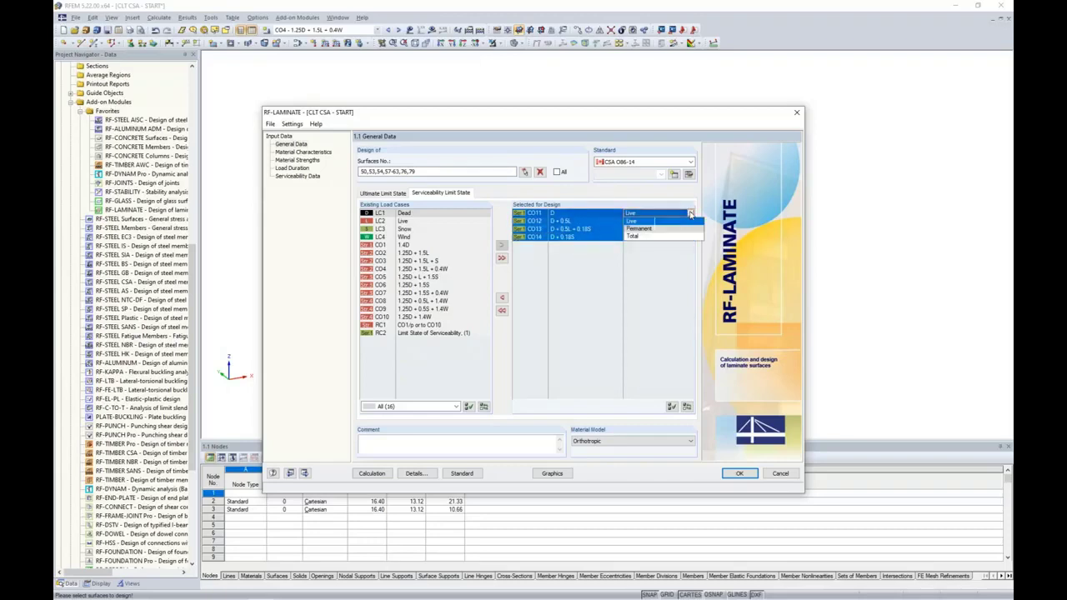
pyautogui.click(635, 231)
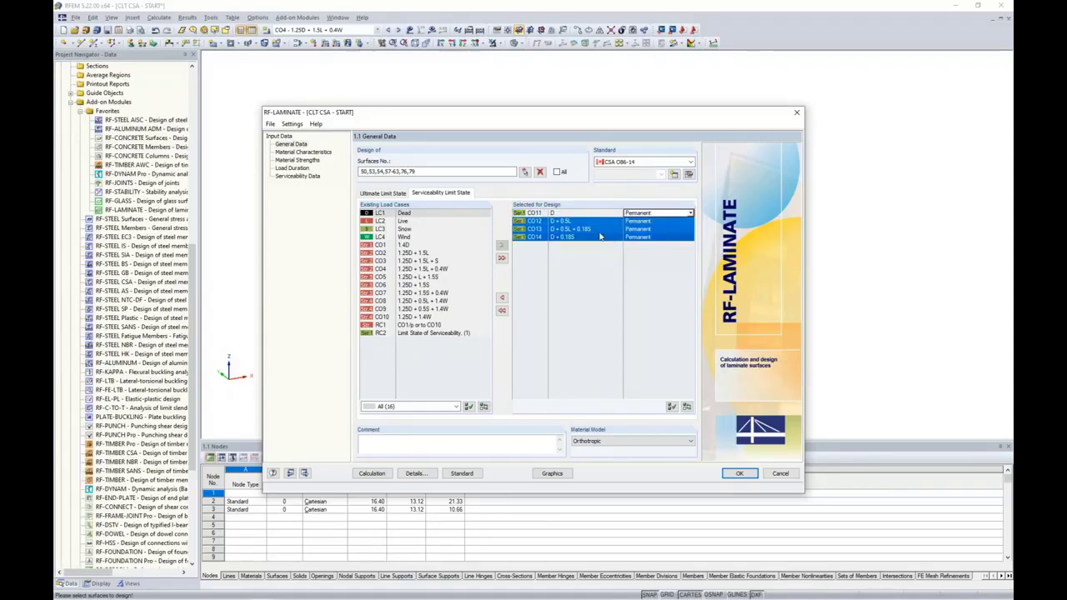
pyautogui.click(598, 230)
pyautogui.click(597, 237)
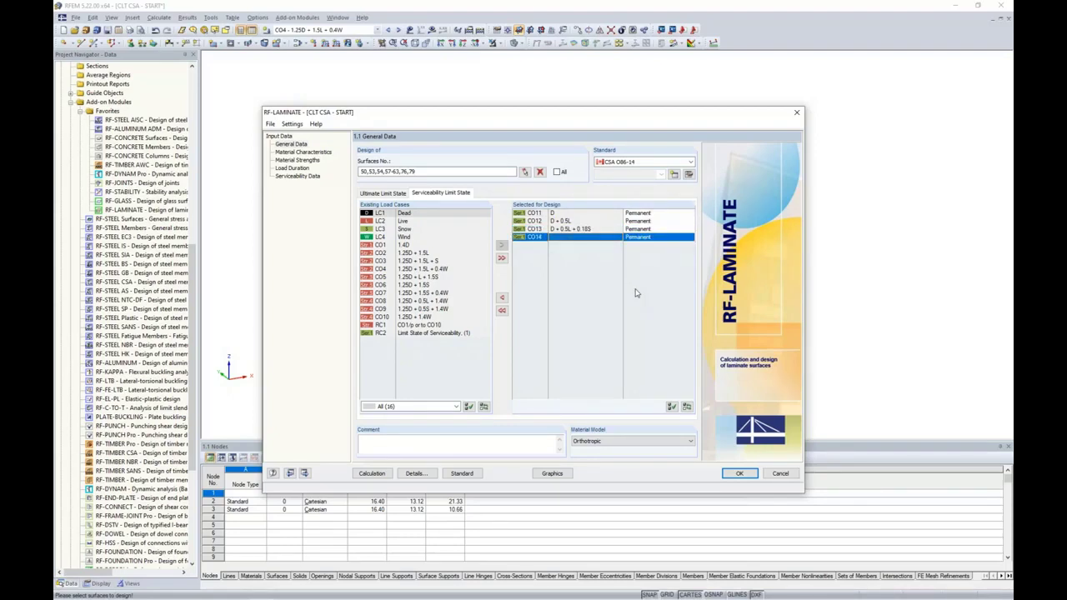
pyautogui.click(735, 477)
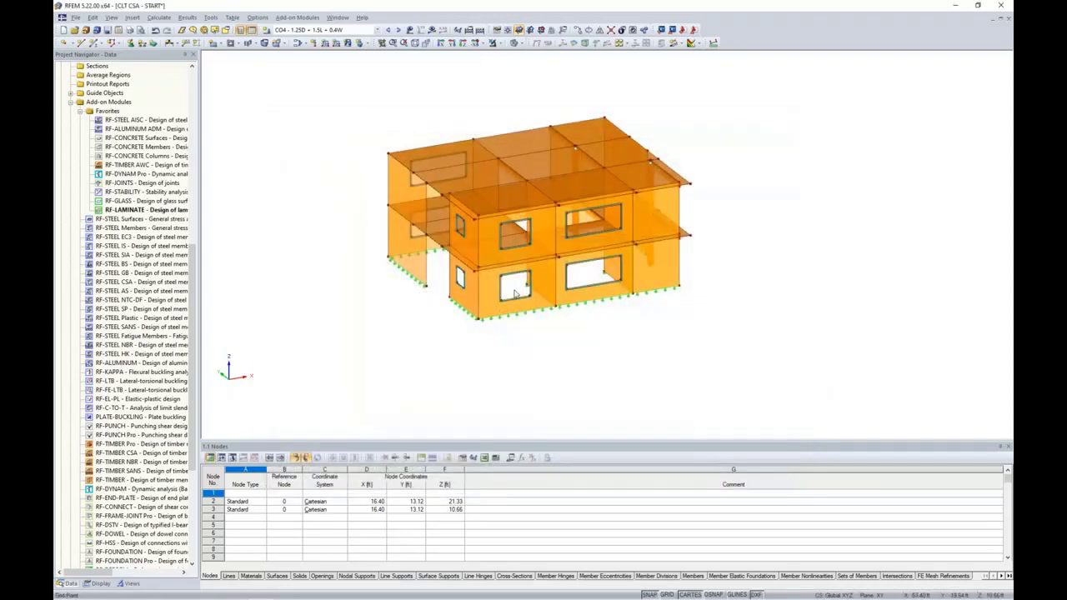
pyautogui.scroll(3, 479, 263)
pyautogui.moveTo(481, 265); pyautogui.dragTo(514, 267, button='middle')
pyautogui.scroll(1, 496, 302)
pyautogui.scroll(-1, 514, 267)
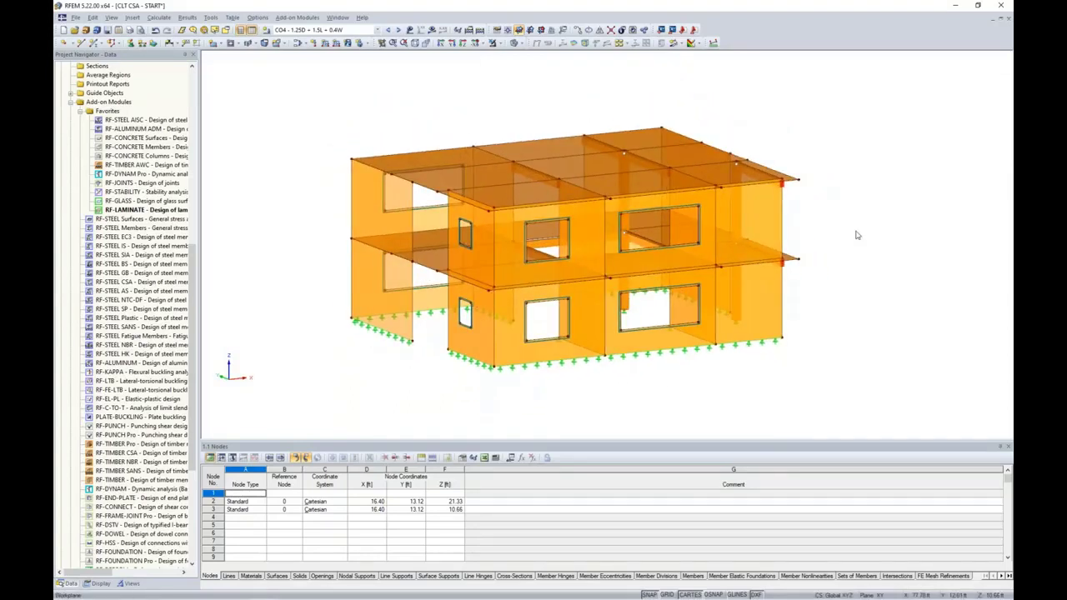
pyautogui.doubleClick(386, 223)
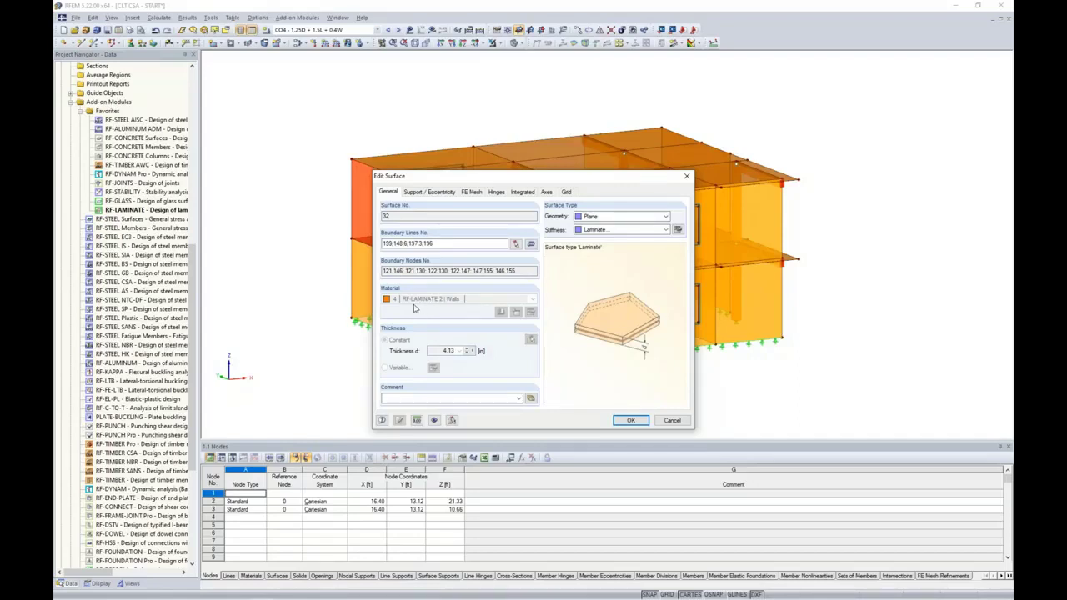
pyautogui.click(445, 351)
pyautogui.click(678, 232)
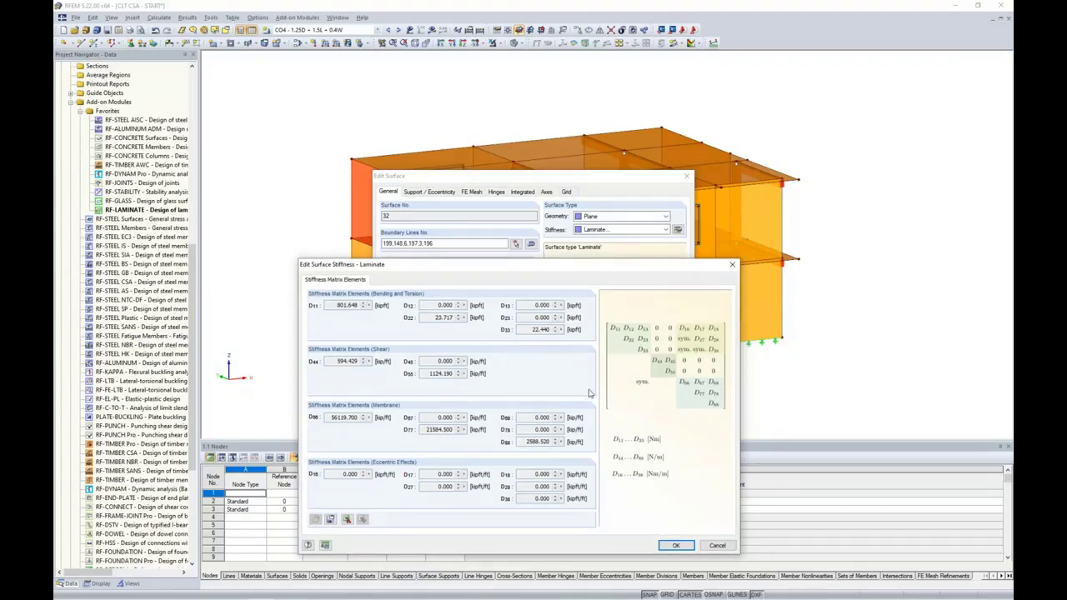
pyautogui.click(715, 546)
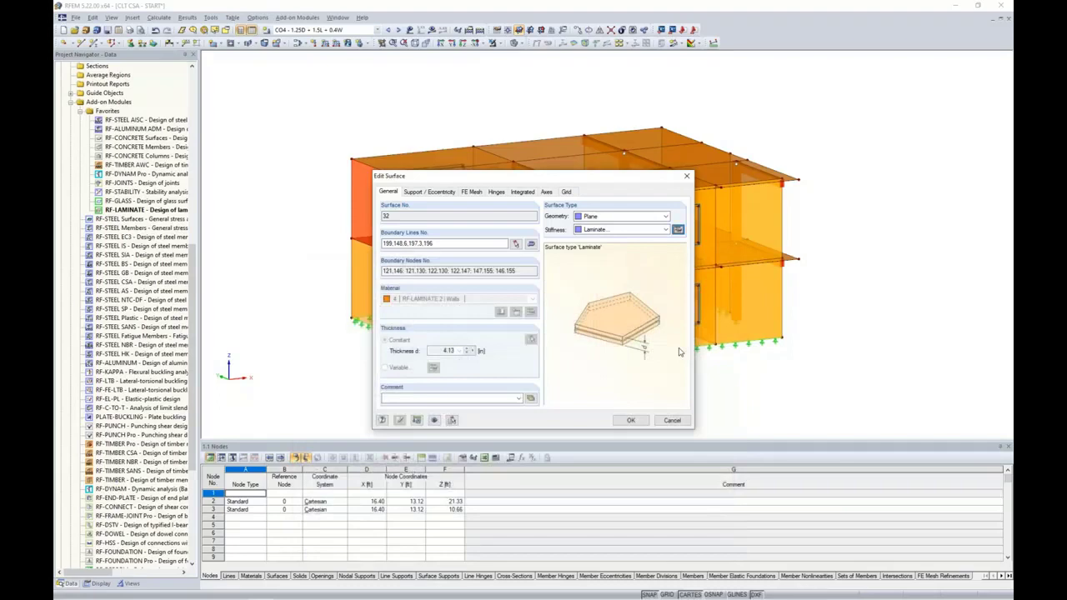
pyautogui.click(671, 420)
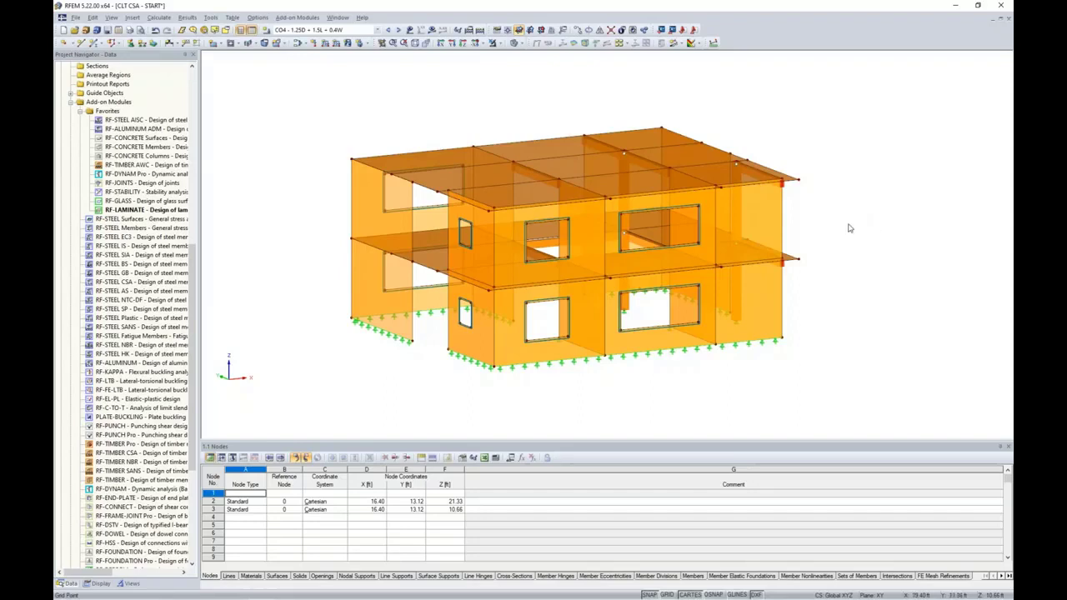
# Orbit to the window opening, select floor surface 63 above it, and open the visibility options
pyautogui.keyDown('ctrl'); pyautogui.moveTo(859, 242); pyautogui.dragTo(762, 257, button='middle'); pyautogui.keyUp('ctrl')
pyautogui.scroll(3, 778, 253)
pyautogui.scroll(-3, 778, 253)
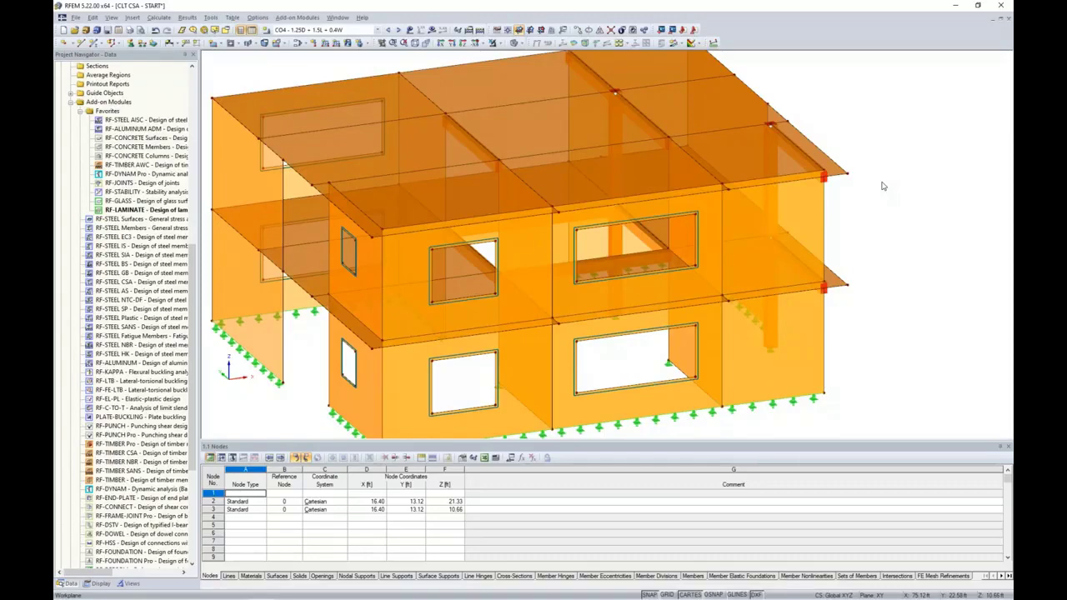
pyautogui.scroll(-2, 851, 205)
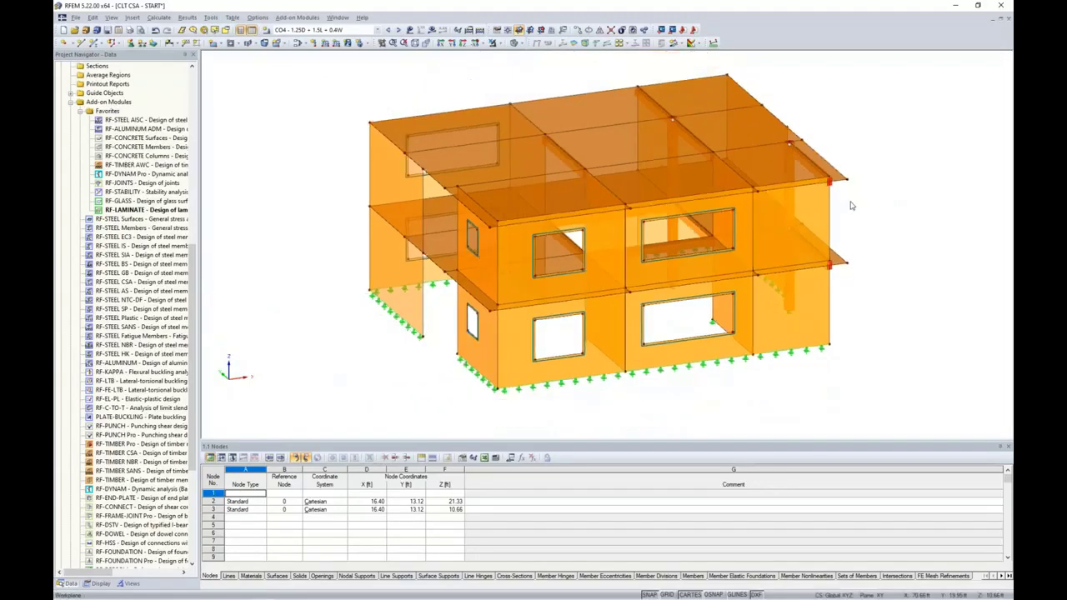
pyautogui.keyDown('ctrl'); pyautogui.moveTo(851, 205); pyautogui.dragTo(645, 246, button='middle'); pyautogui.keyUp('ctrl')
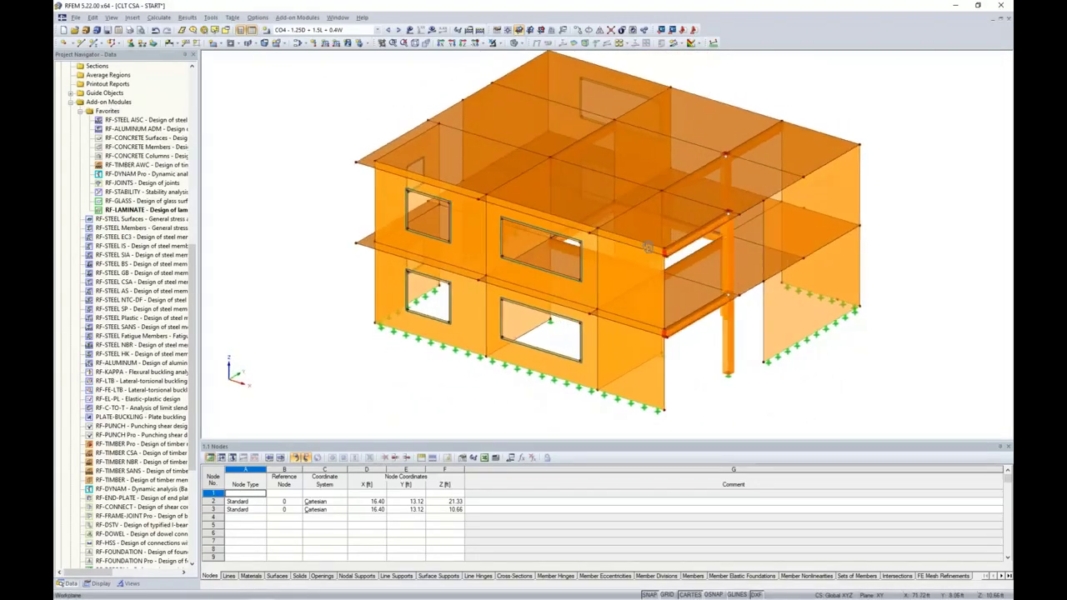
pyautogui.scroll(5, 646, 245)
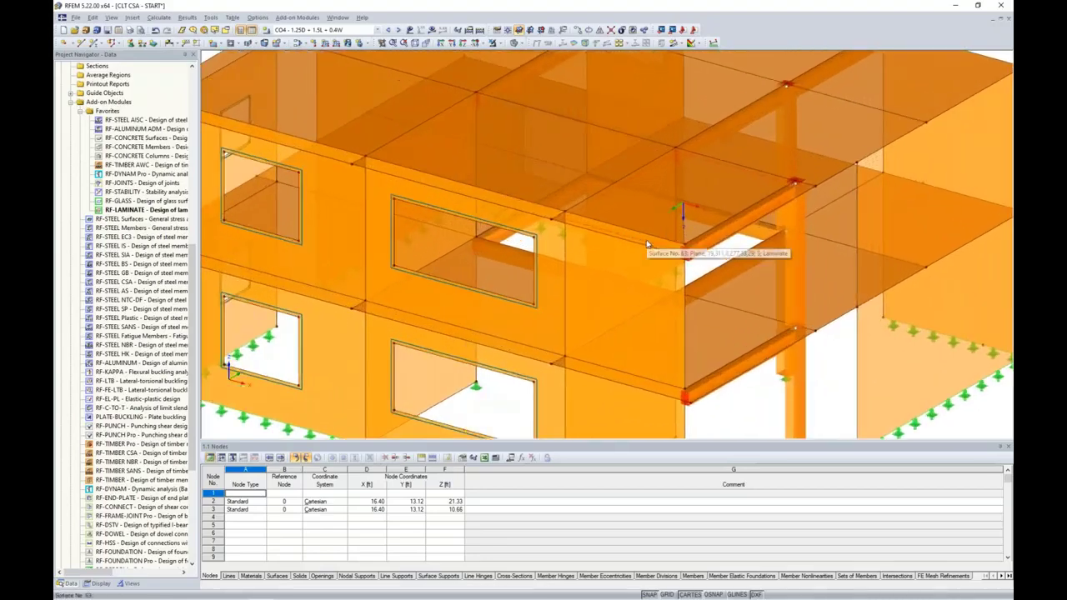
pyautogui.scroll(1, 646, 244)
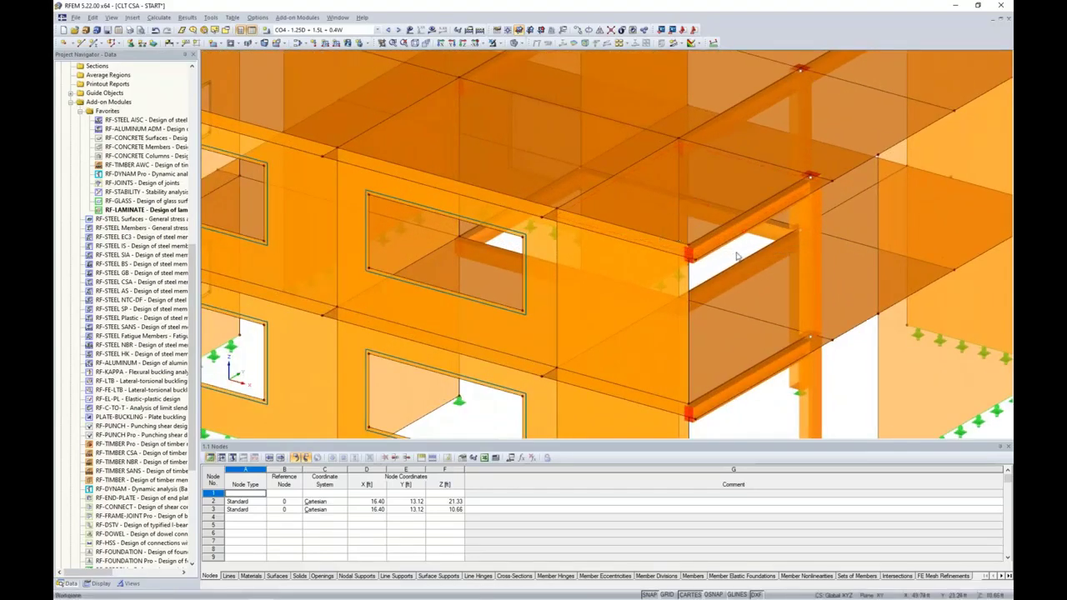
pyautogui.click(708, 228)
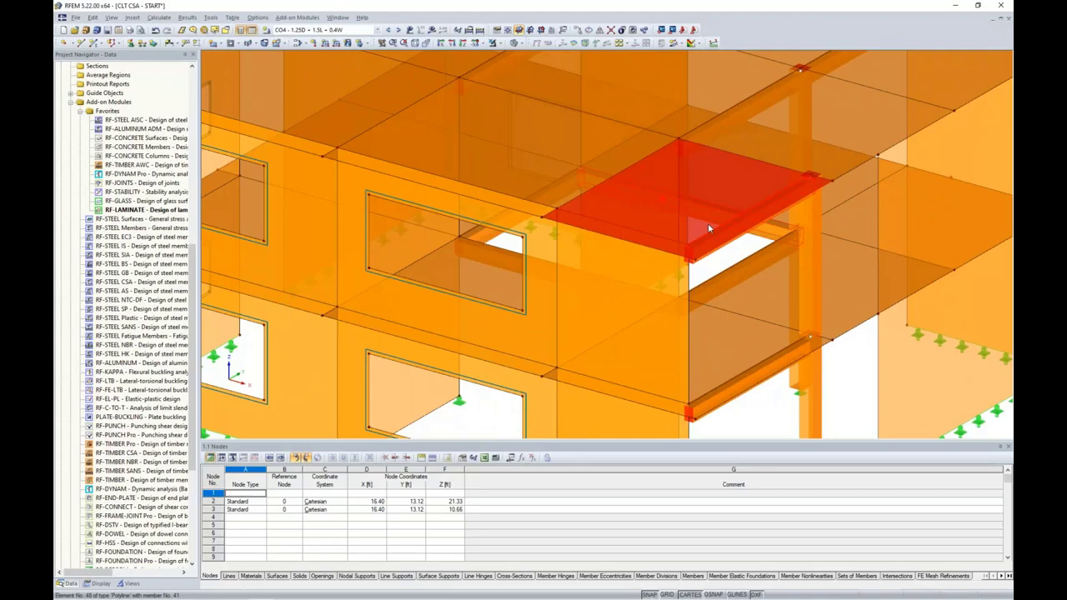
pyautogui.click(726, 252)
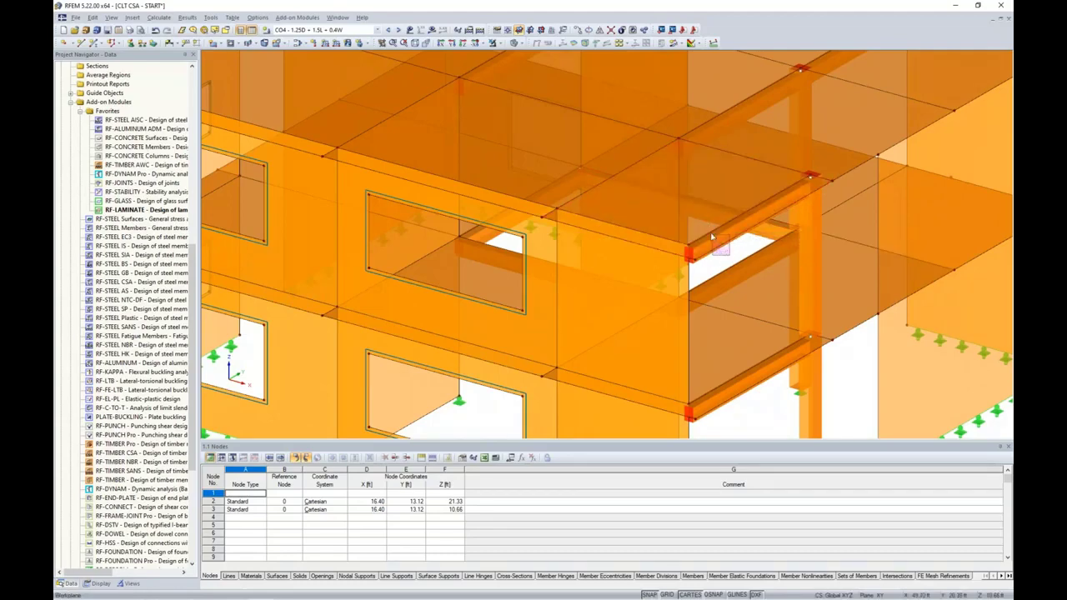
pyautogui.click(707, 228)
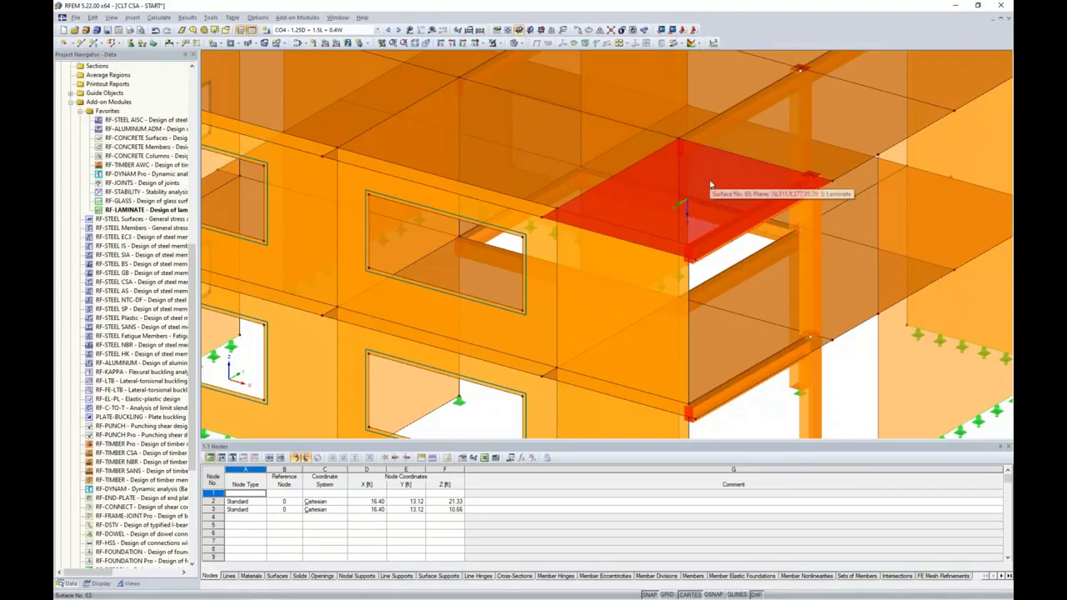
pyautogui.click(498, 42)
# Show only the selected slab and beam, then start a new line release from Line Releases
pyautogui.click(505, 59)
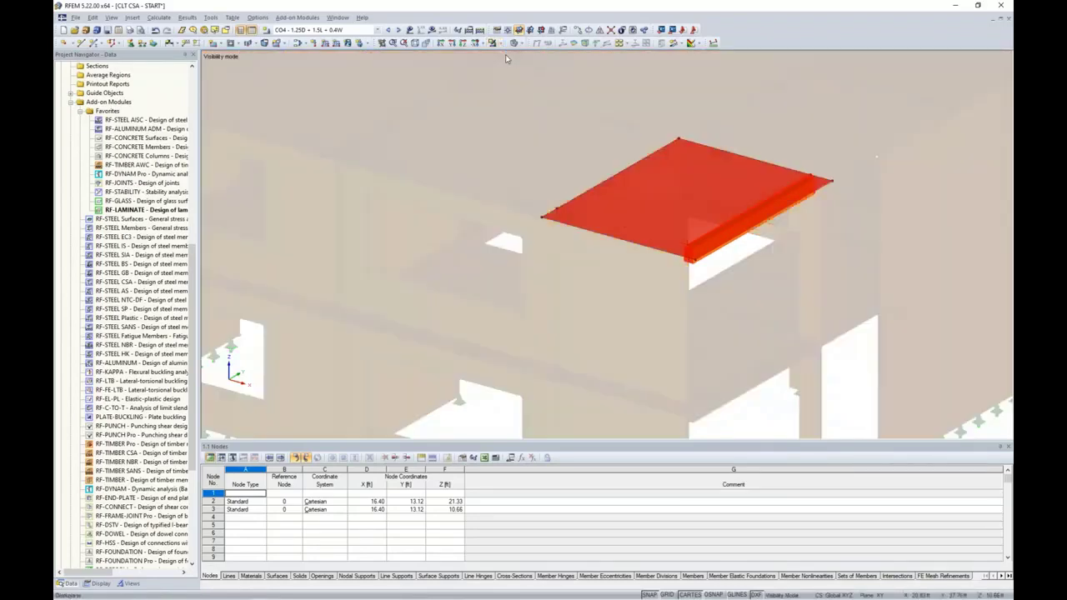
pyautogui.click(526, 192)
pyautogui.keyDown('ctrl'); pyautogui.moveTo(538, 233); pyautogui.dragTo(547, 214, button='middle'); pyautogui.keyUp('ctrl')
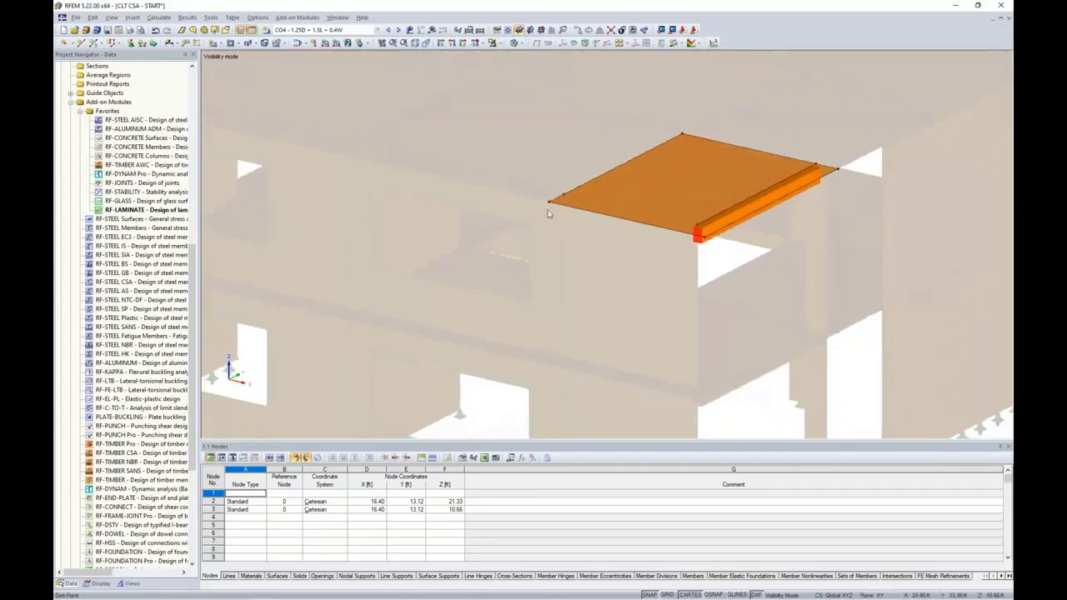
pyautogui.scroll(15, 120, 313)
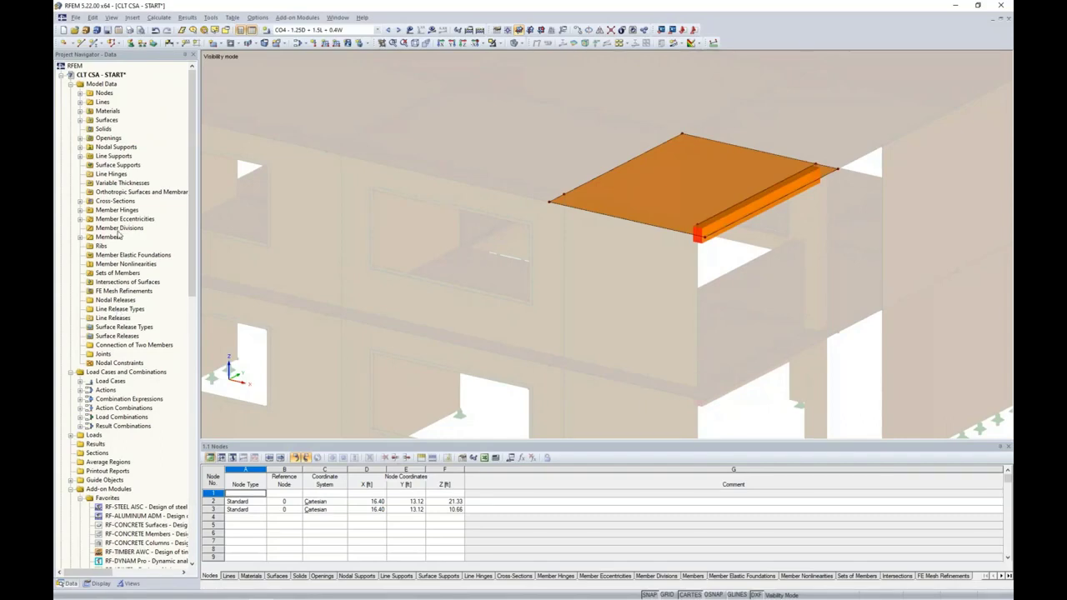
pyautogui.rightClick(109, 319)
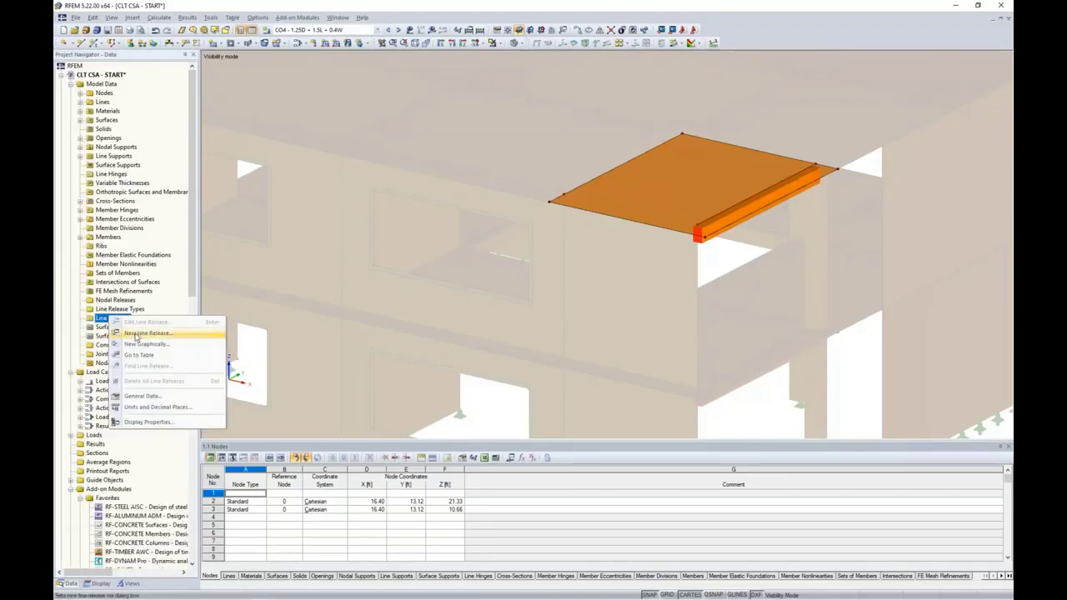
pyautogui.click(136, 334)
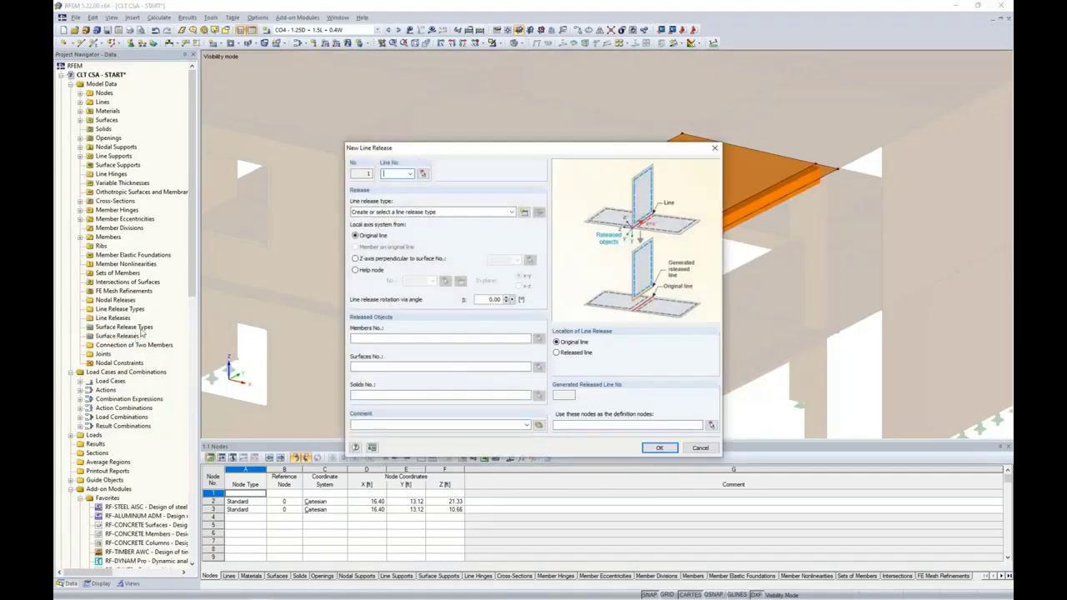
# Assign line 31 and create a new release type releasing φx and u_x
pyautogui.click(422, 175)
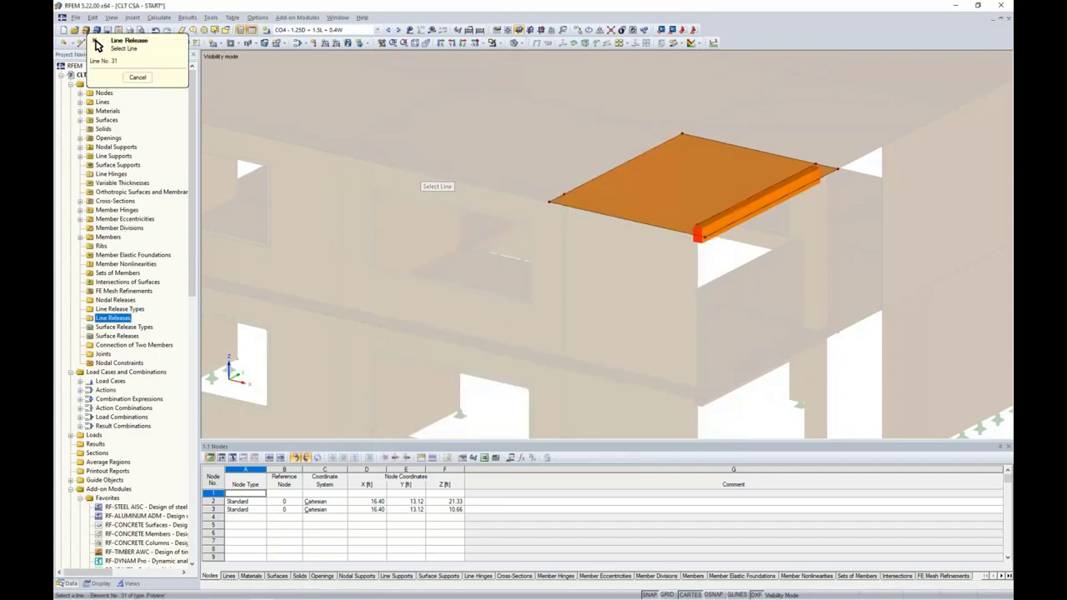
pyautogui.click(716, 217)
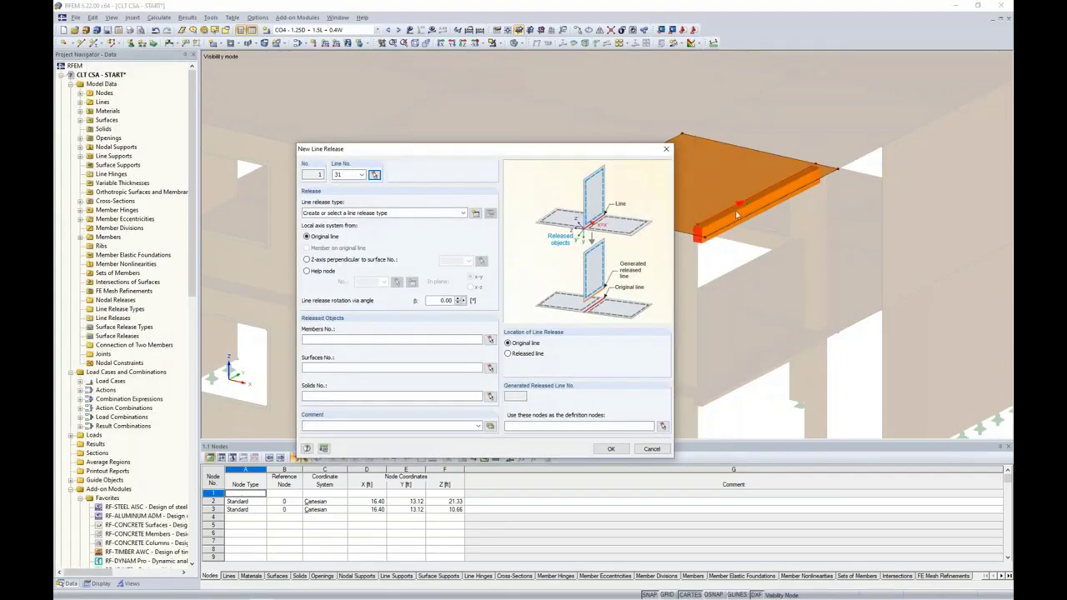
pyautogui.click(489, 213)
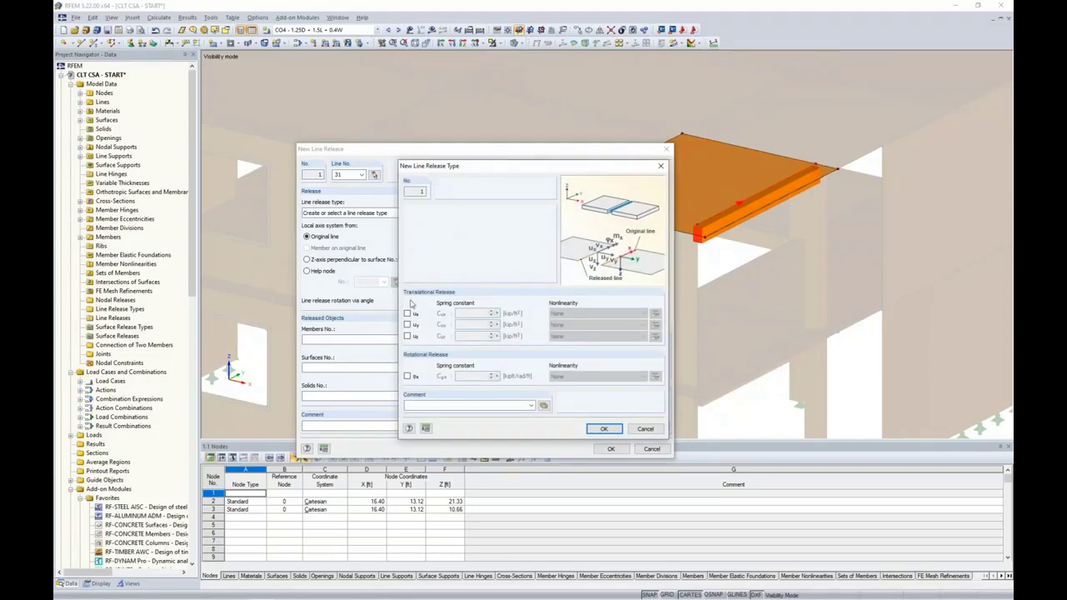
pyautogui.click(407, 376)
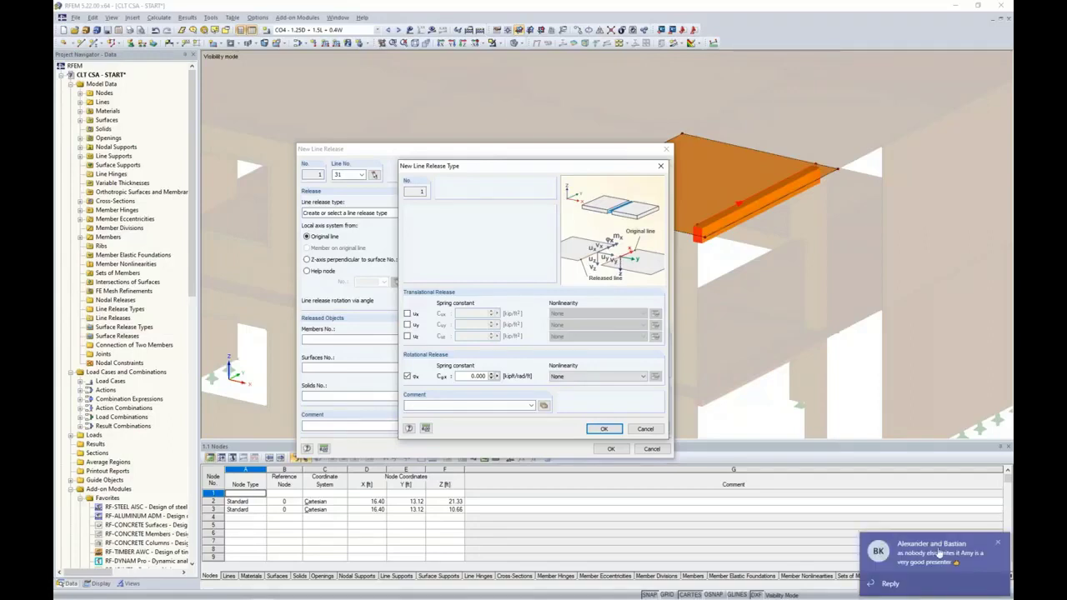
pyautogui.click(998, 543)
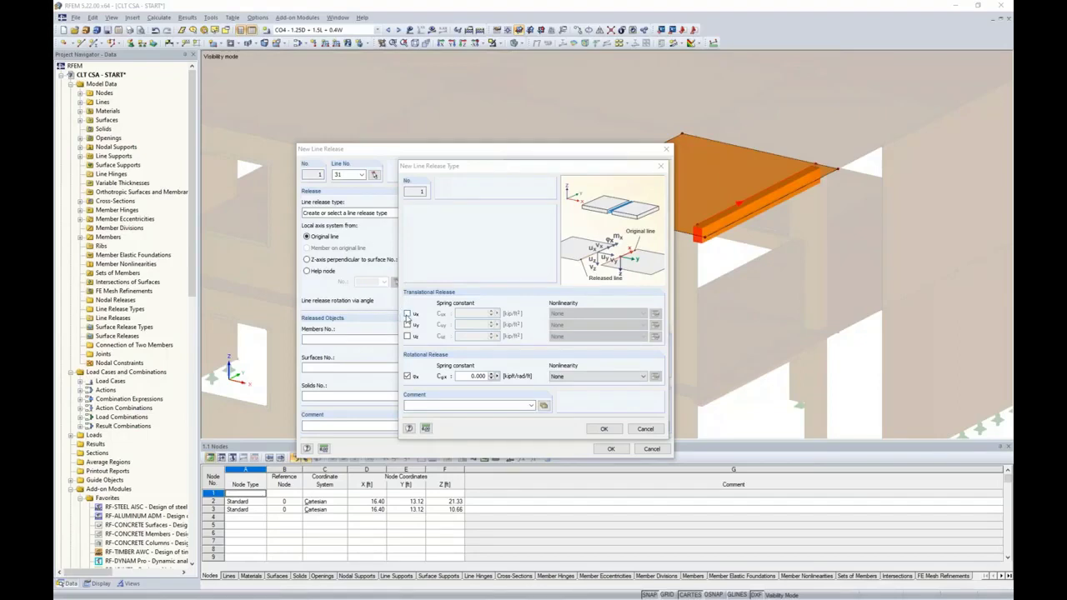
pyautogui.click(407, 315)
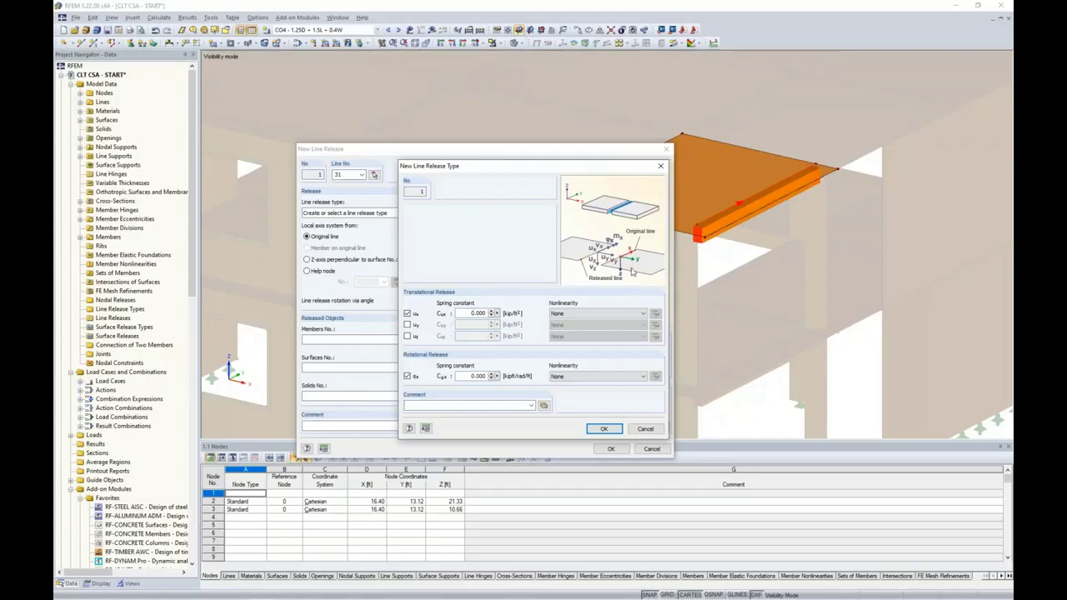
# Set the u_x spring constant to 50, leave u_z unreleased, and confirm the release type
pyautogui.moveTo(464, 312); pyautogui.dragTo(511, 309)
pyautogui.write('50')
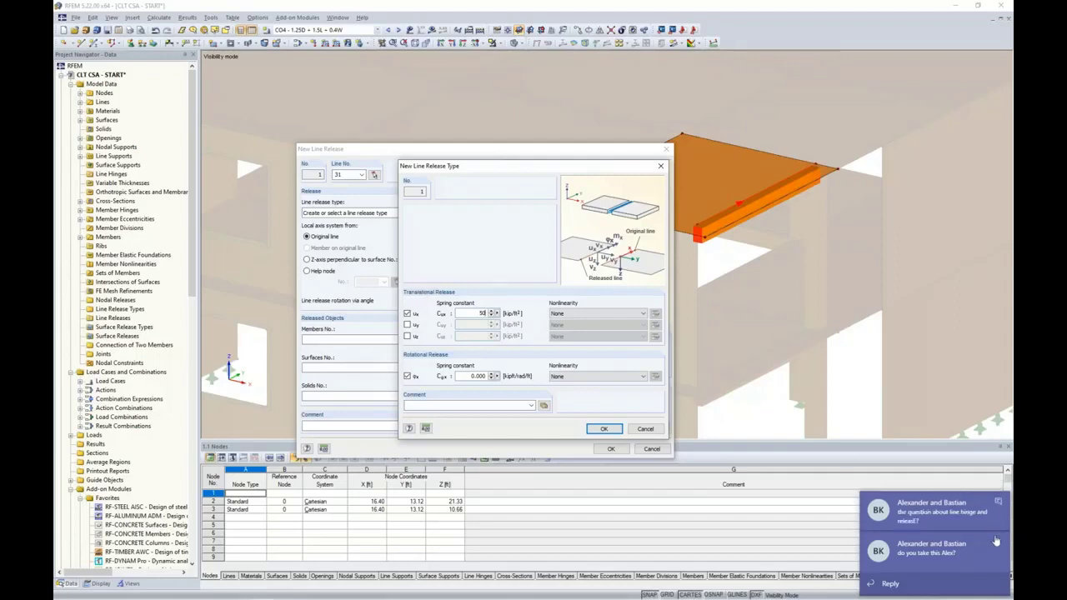
pyautogui.click(1001, 505)
pyautogui.click(998, 543)
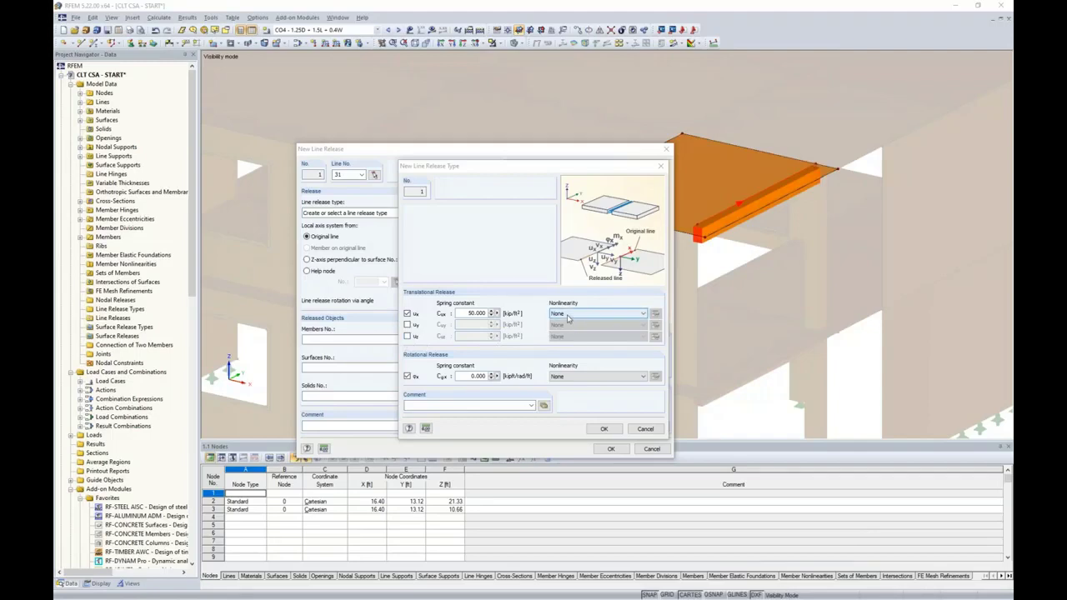
pyautogui.click(407, 336)
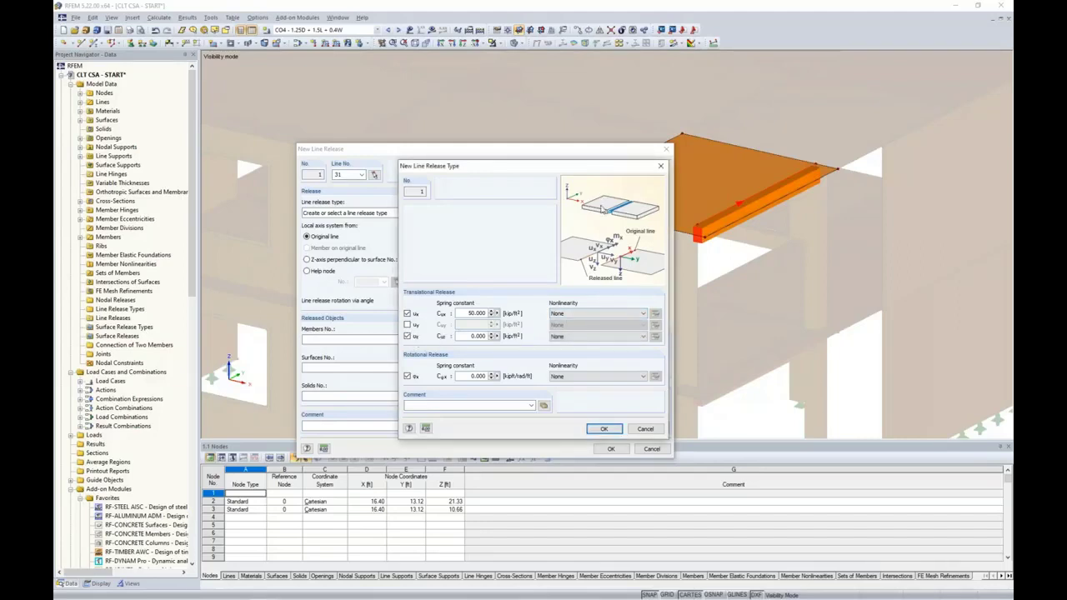
pyautogui.click(573, 337)
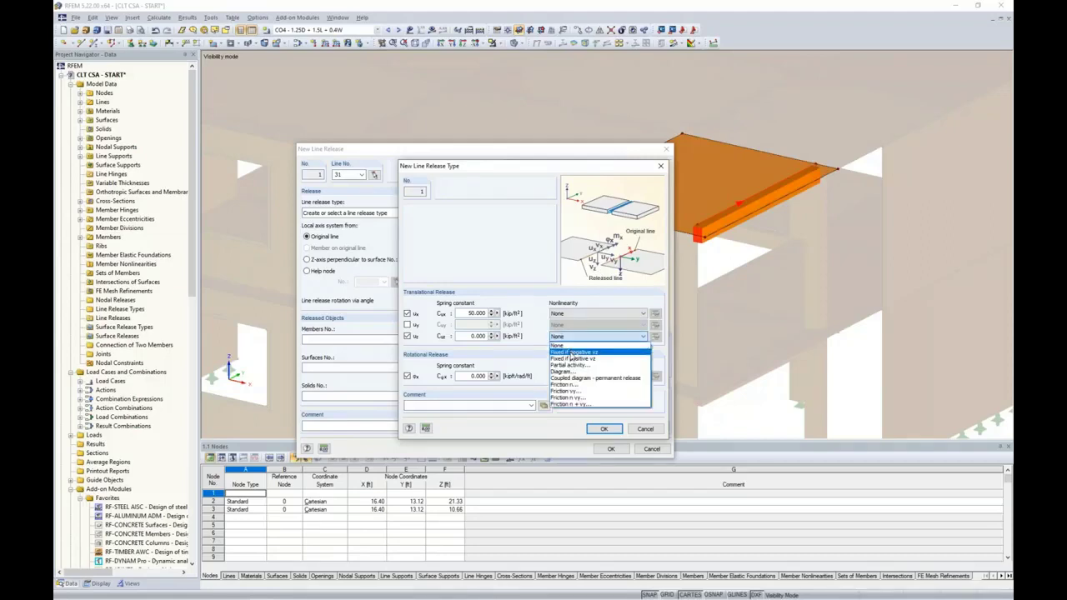
pyautogui.click(573, 358)
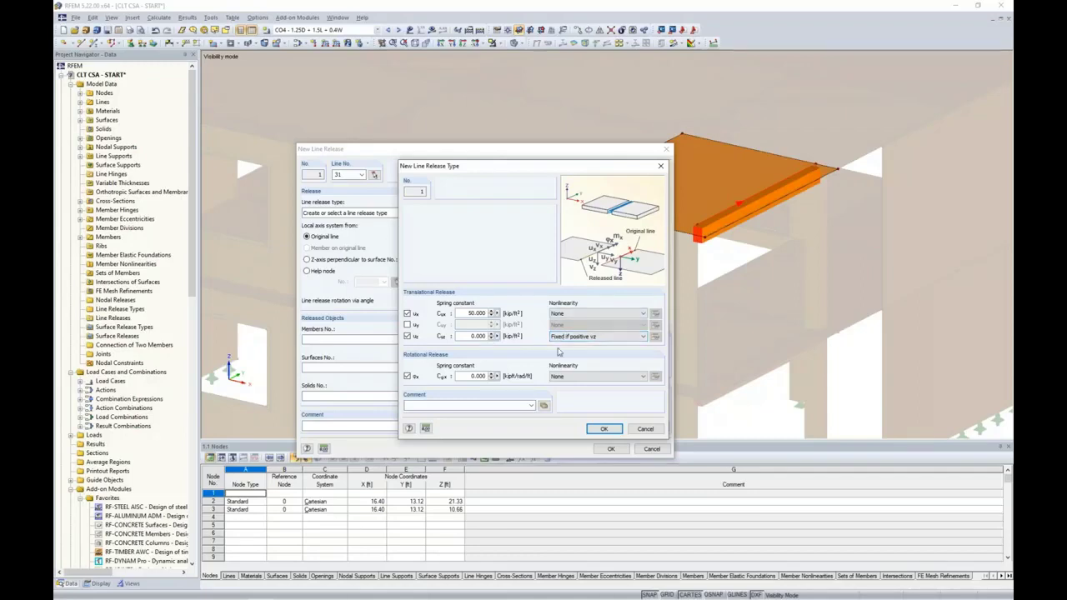
pyautogui.click(407, 336)
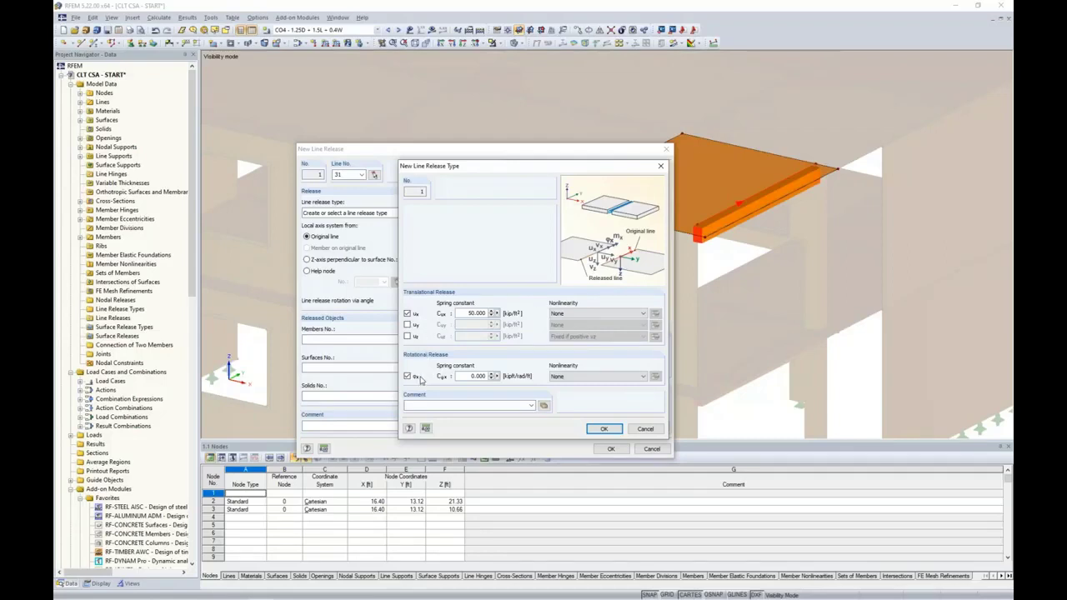
pyautogui.click(604, 428)
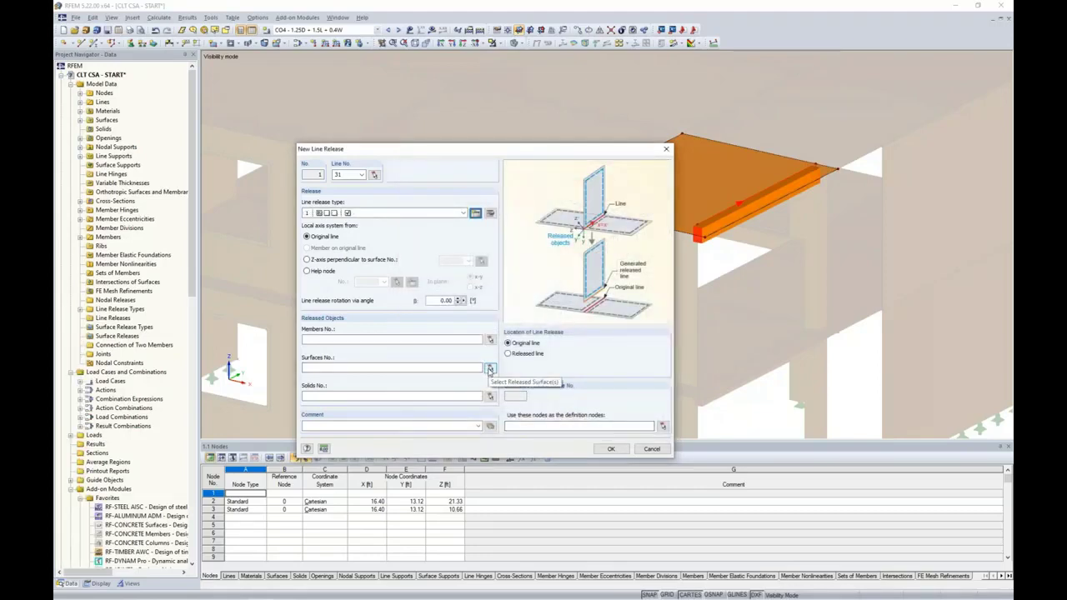
# Release surface 63 along line 31 and create the line release
pyautogui.click(490, 368)
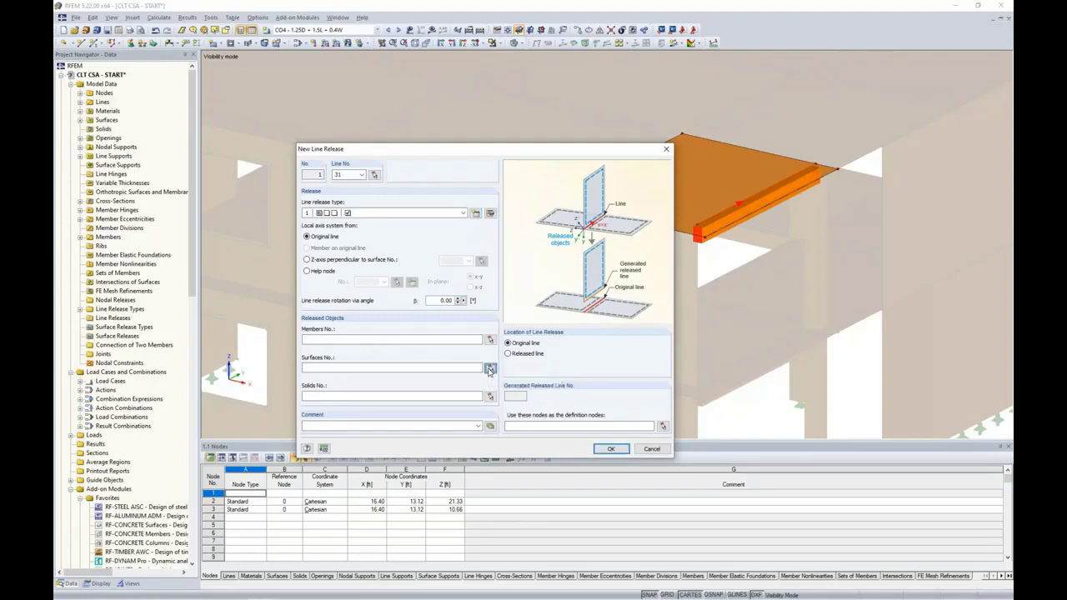
pyautogui.click(687, 194)
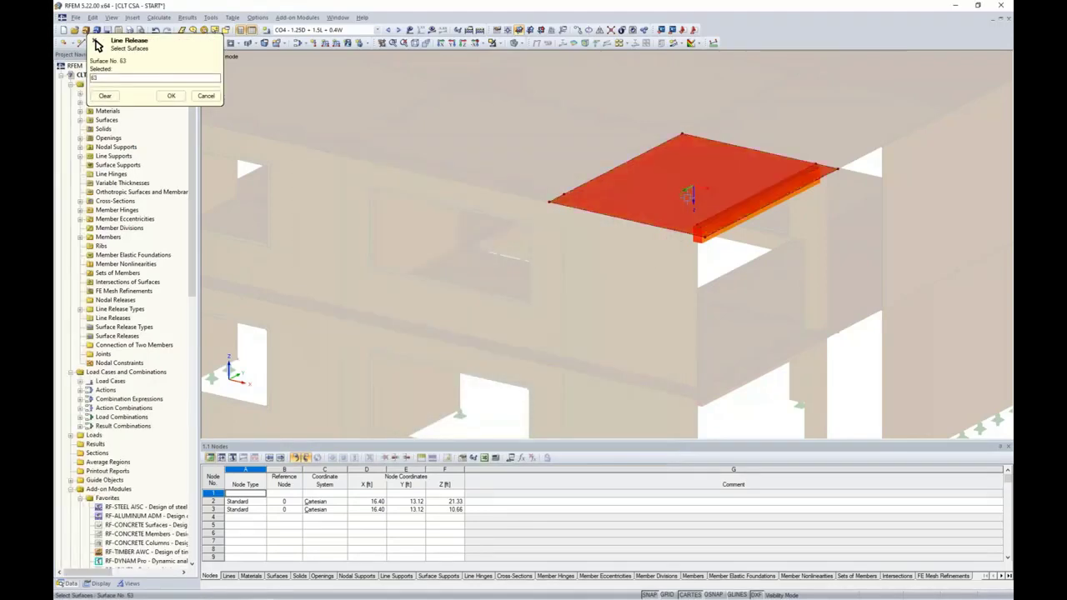
pyautogui.click(170, 97)
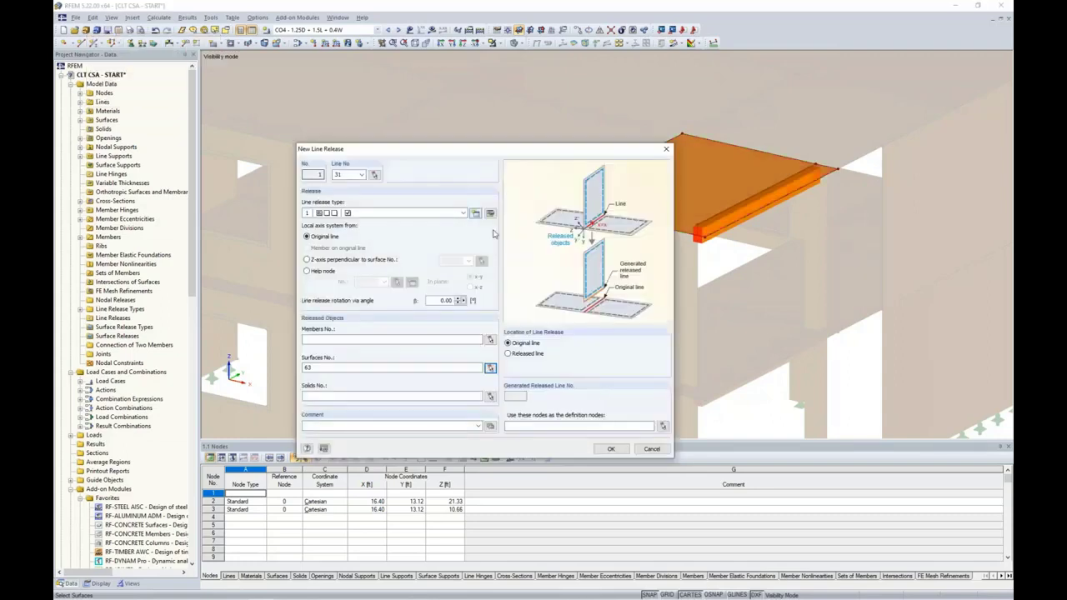
pyautogui.click(610, 450)
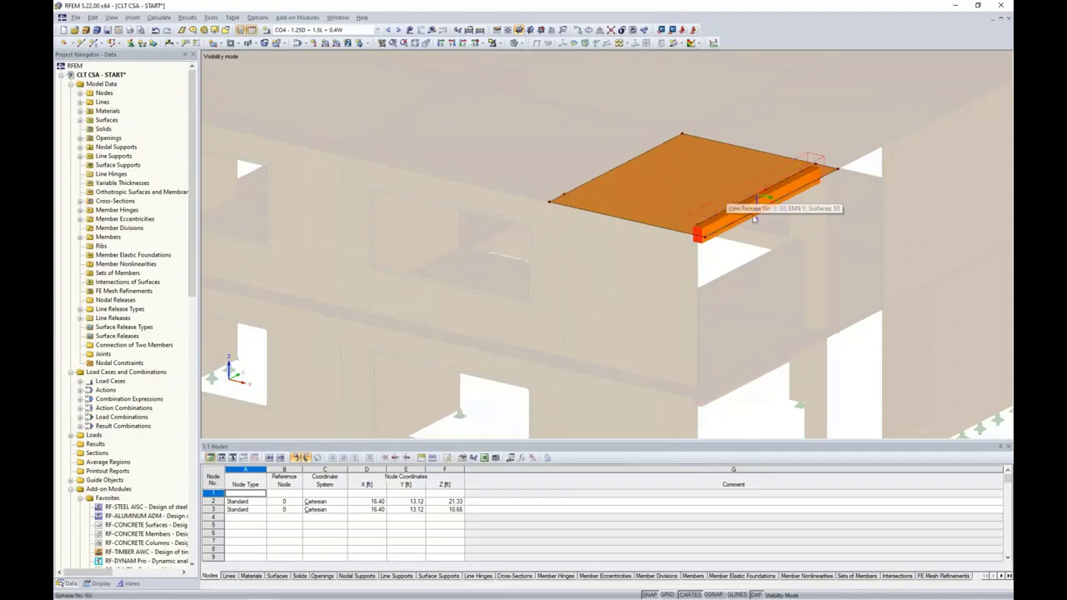
# Cancel visibility mode so the whole CLT building is displayed again
pyautogui.keyDown('ctrl'); pyautogui.moveTo(812, 260); pyautogui.dragTo(583, 275, button='middle'); pyautogui.keyUp('ctrl')
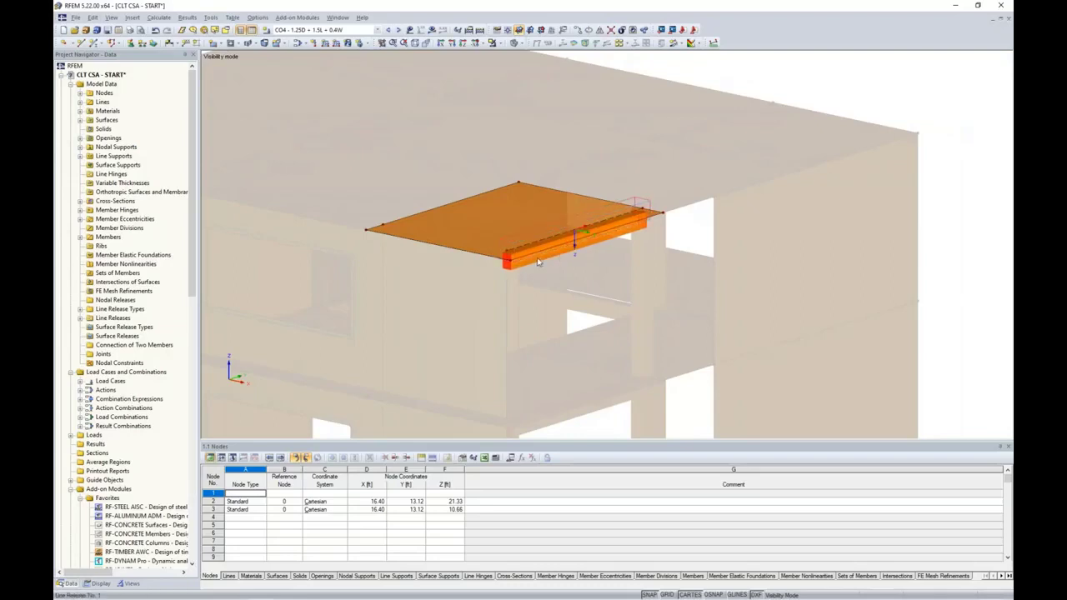
pyautogui.click(498, 45)
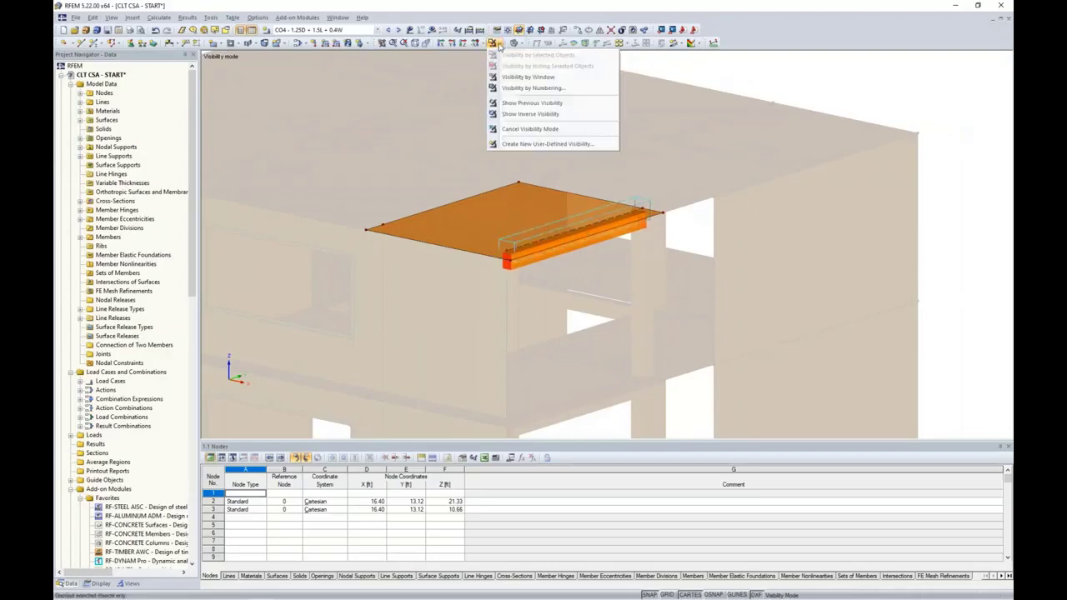
pyautogui.click(510, 130)
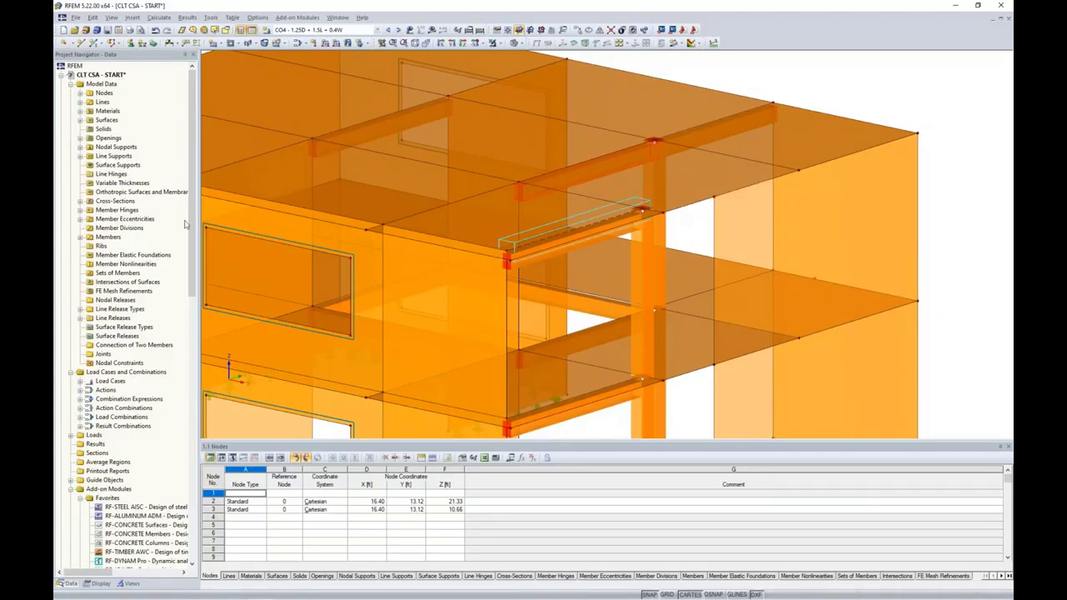
# Start another new line release and pick line 20 as its line
pyautogui.click(116, 318)
pyautogui.rightClick(120, 321)
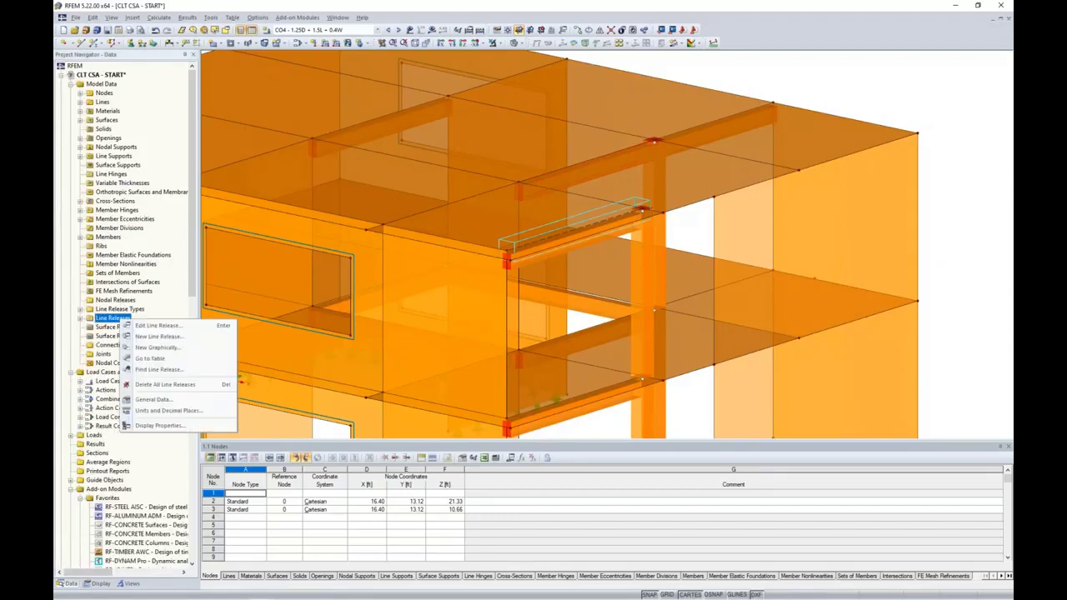
pyautogui.click(158, 337)
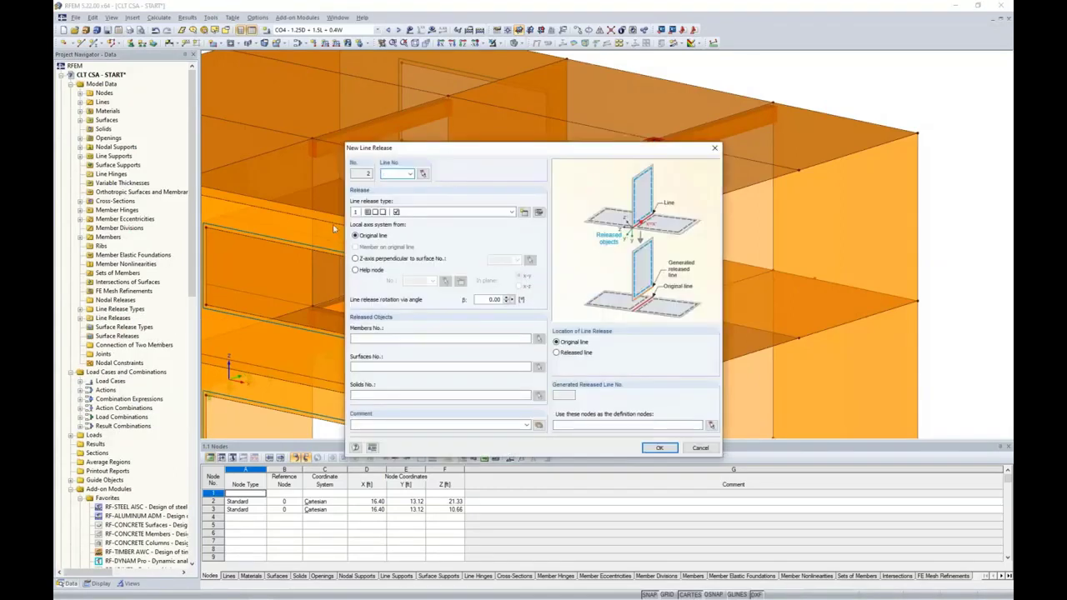
pyautogui.click(424, 173)
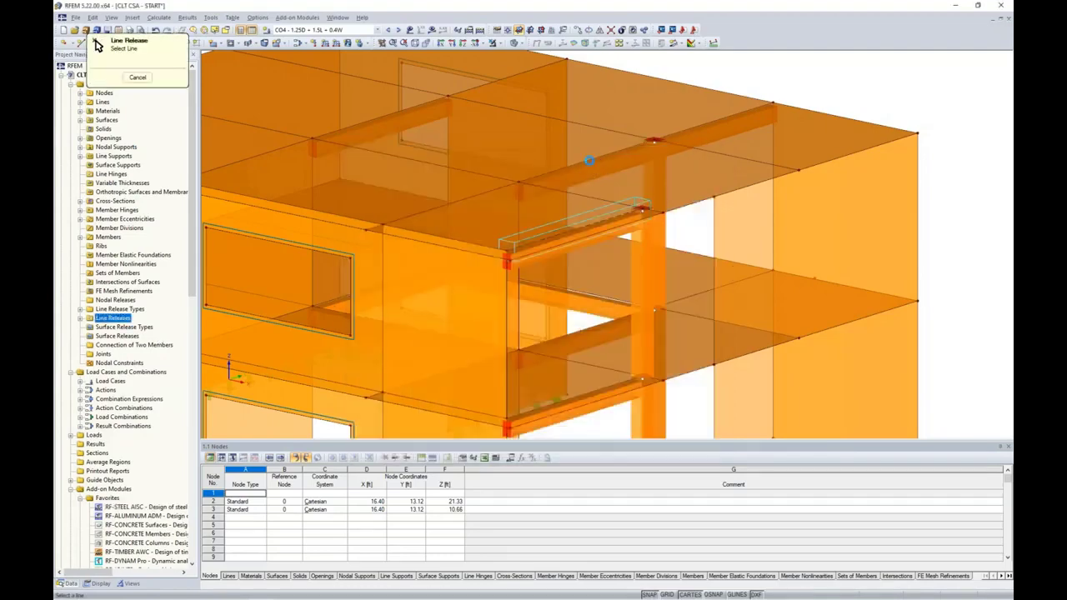
pyautogui.click(575, 221)
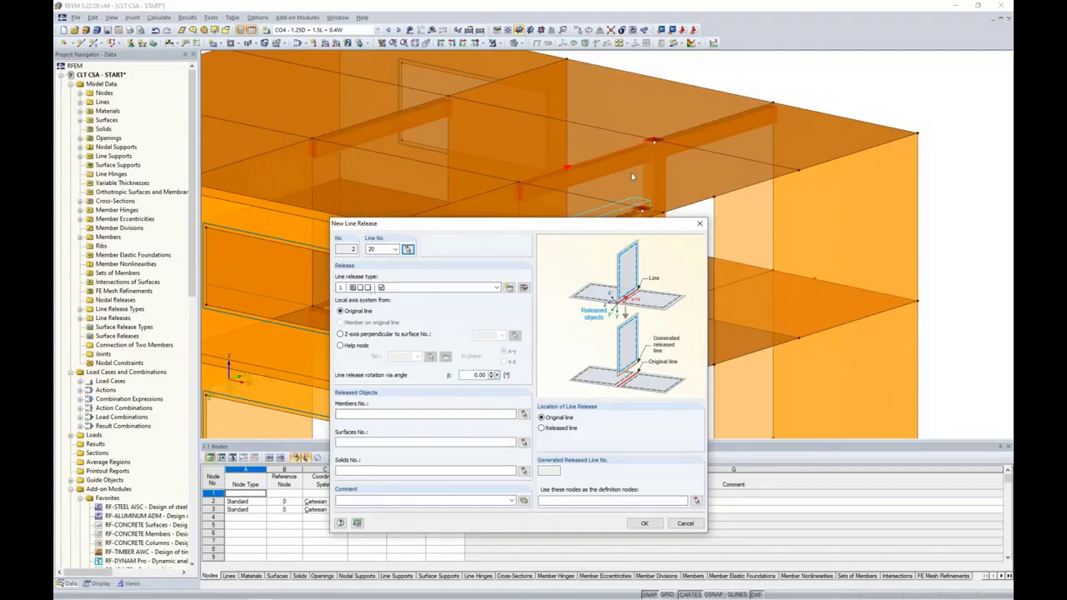
# Release surface 62 and the adjoining floor slab, then create the line release
pyautogui.click(523, 442)
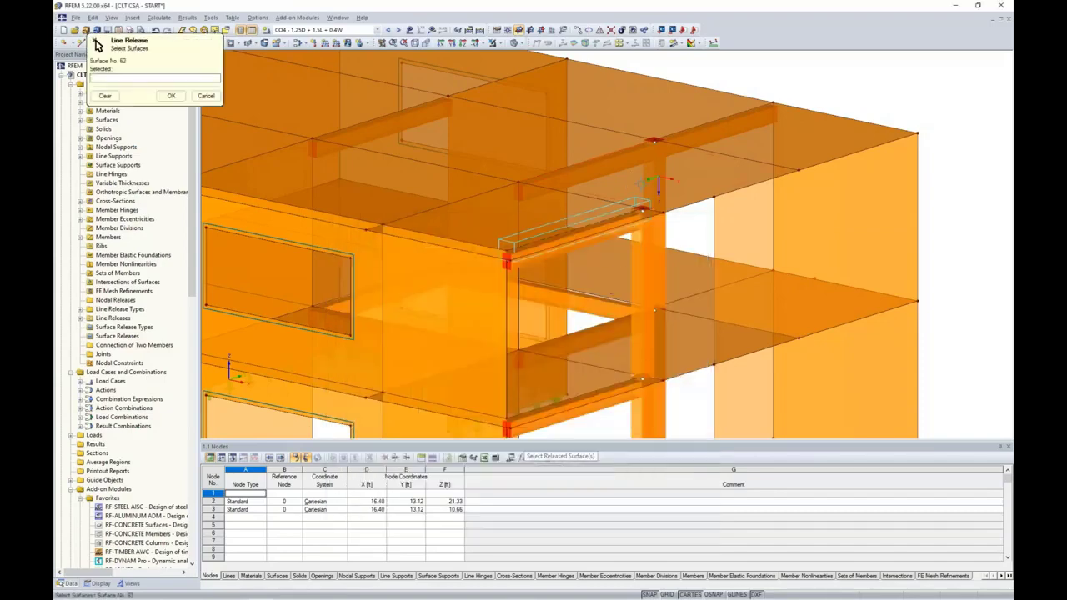
pyautogui.click(658, 185)
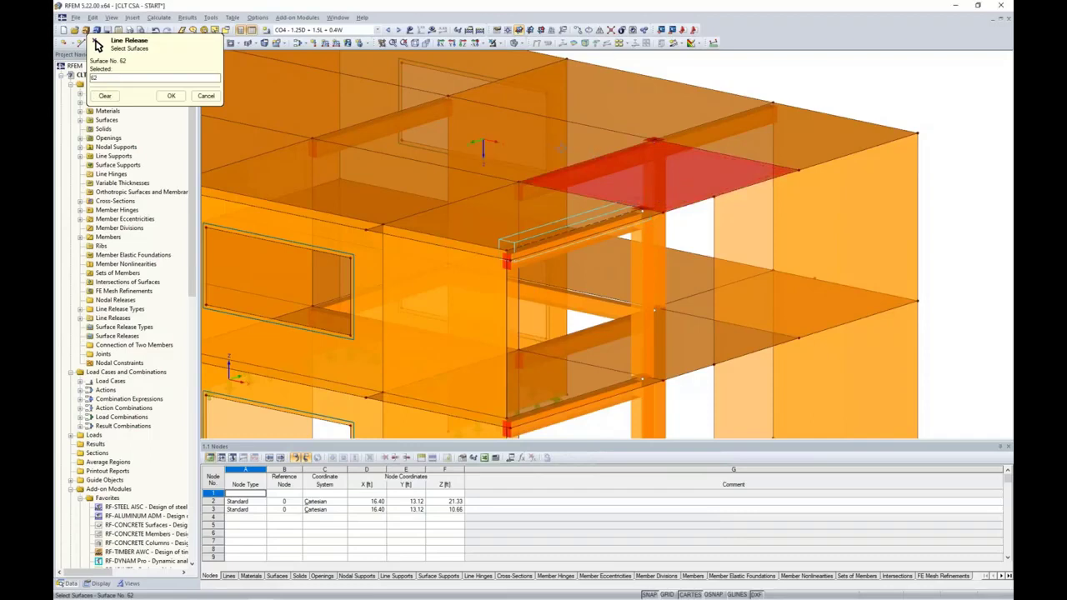
pyautogui.click(370, 123)
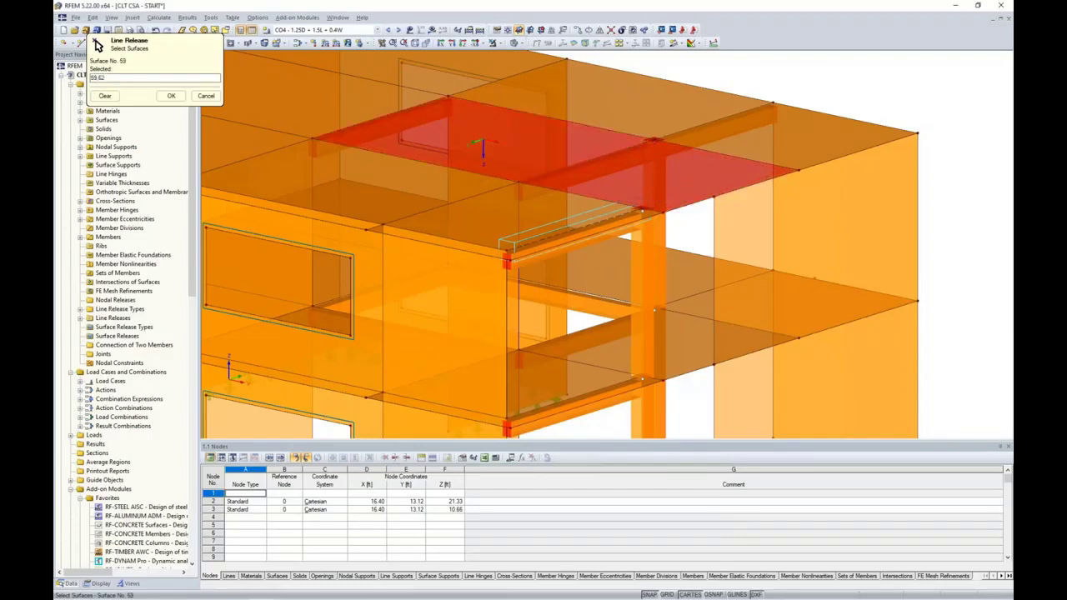
pyautogui.click(171, 95)
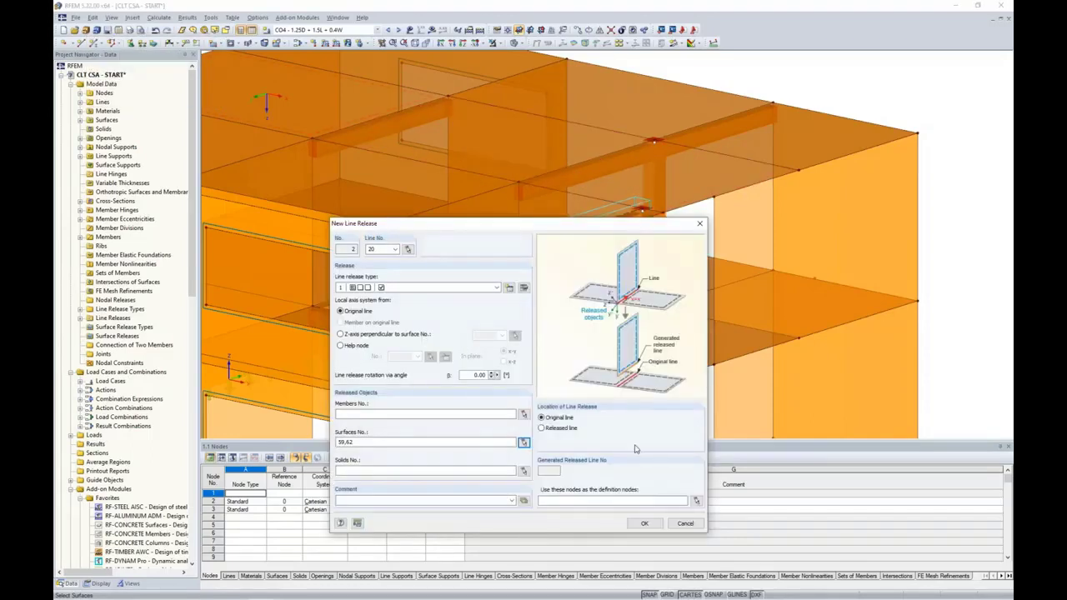
pyautogui.click(644, 522)
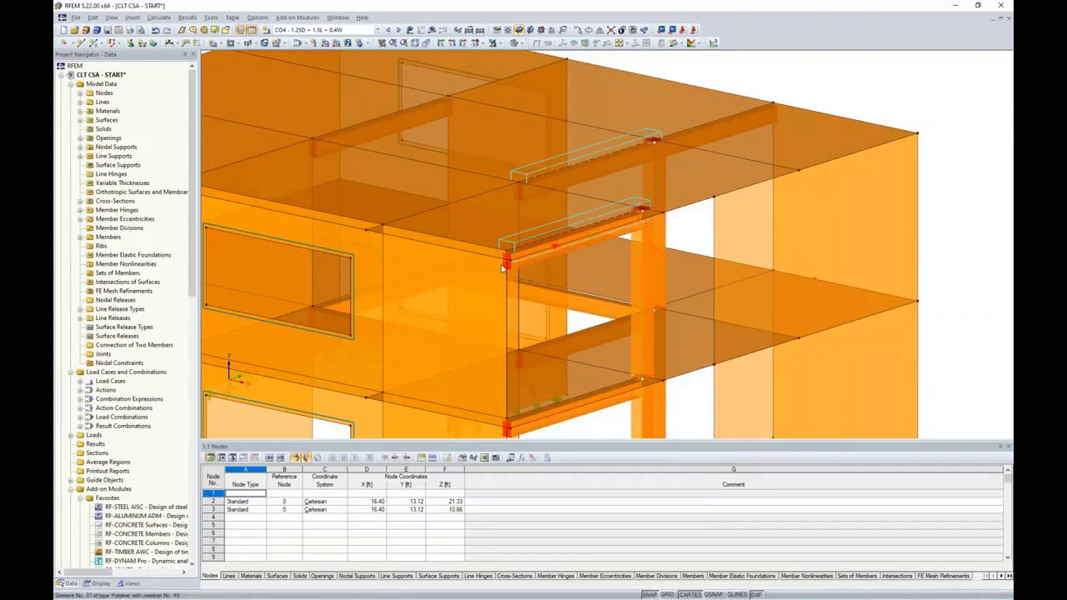
# Zoom out and orbit around the building to inspect both line releases
pyautogui.scroll(-4, 504, 265)
pyautogui.keyDown('ctrl'); pyautogui.moveTo(503, 265); pyautogui.dragTo(619, 316, button='middle'); pyautogui.keyUp('ctrl')
pyautogui.keyDown('ctrl'); pyautogui.moveTo(471, 301); pyautogui.dragTo(575, 312, button='middle'); pyautogui.keyUp('ctrl')
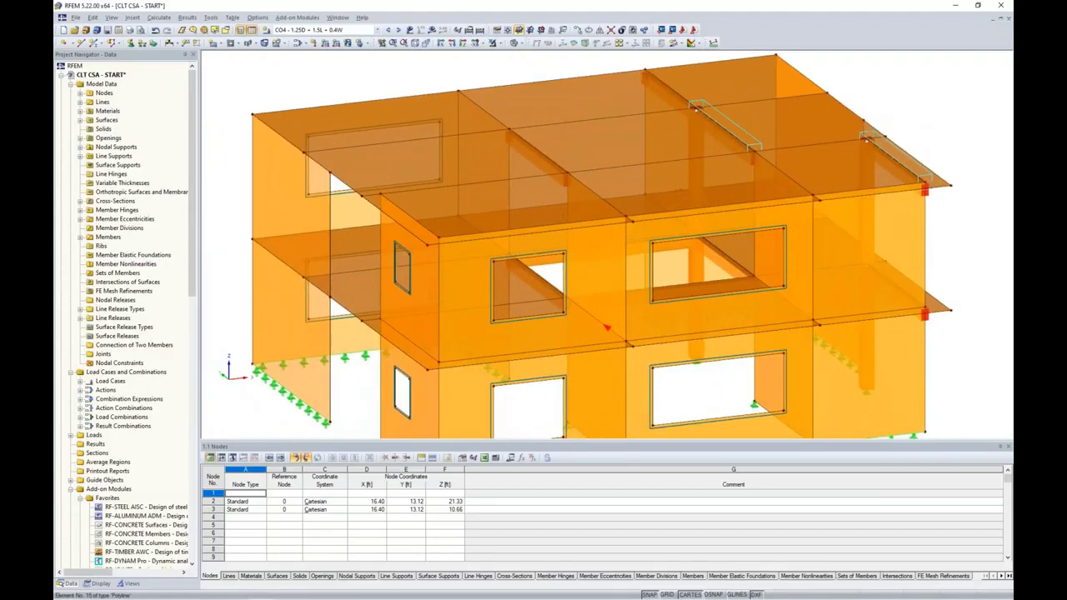
pyautogui.keyDown('ctrl'); pyautogui.moveTo(410, 280); pyautogui.dragTo(467, 294, button='middle'); pyautogui.keyUp('ctrl')
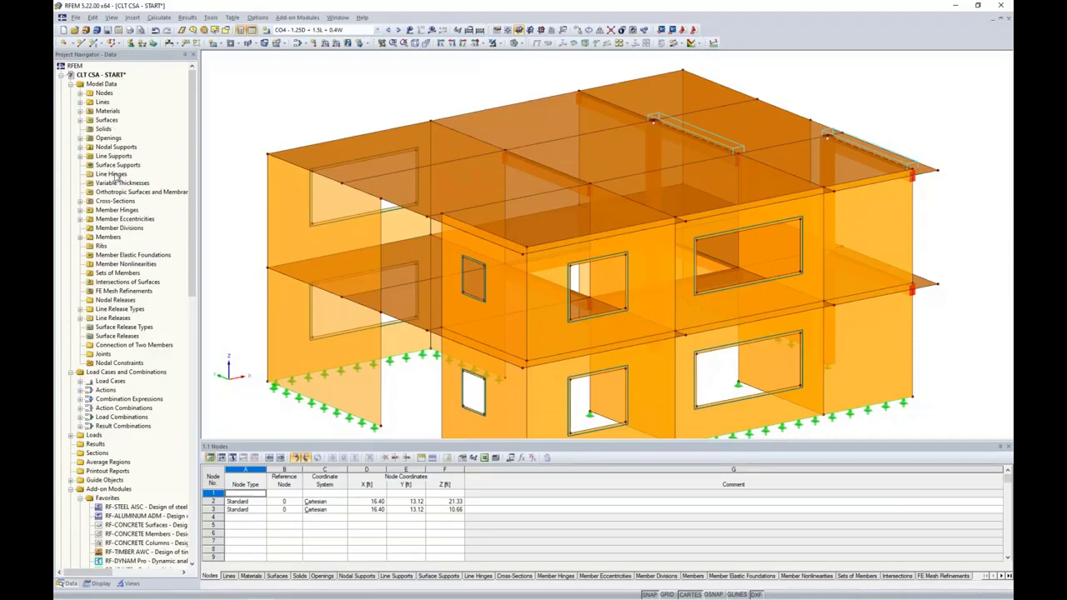
# Define a new line hinge releasing ux with a spring constant of 50
pyautogui.click(134, 19)
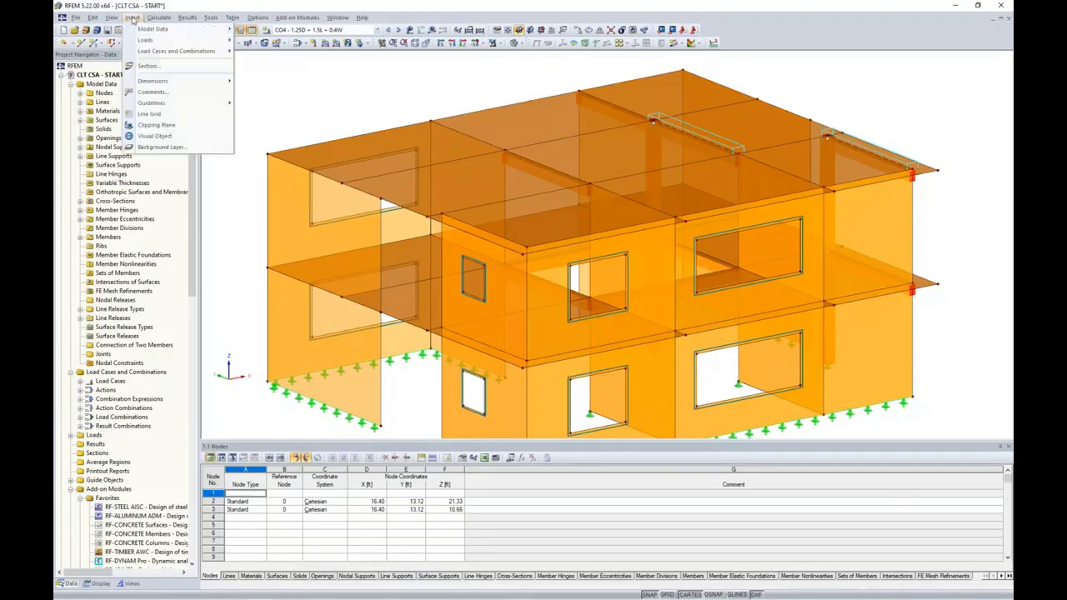
pyautogui.moveTo(134, 29)
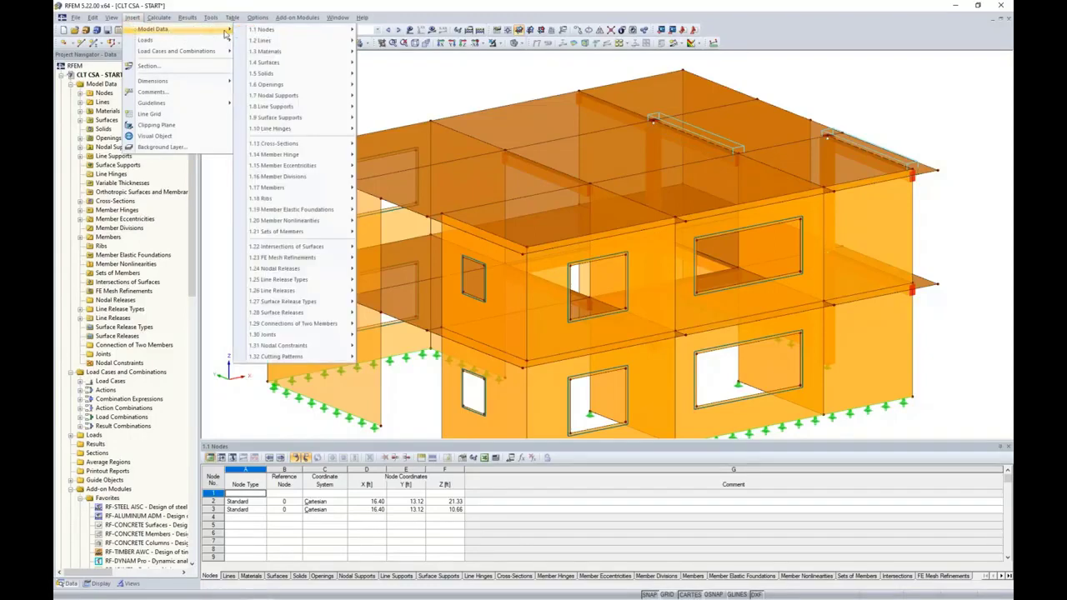
pyautogui.moveTo(318, 131)
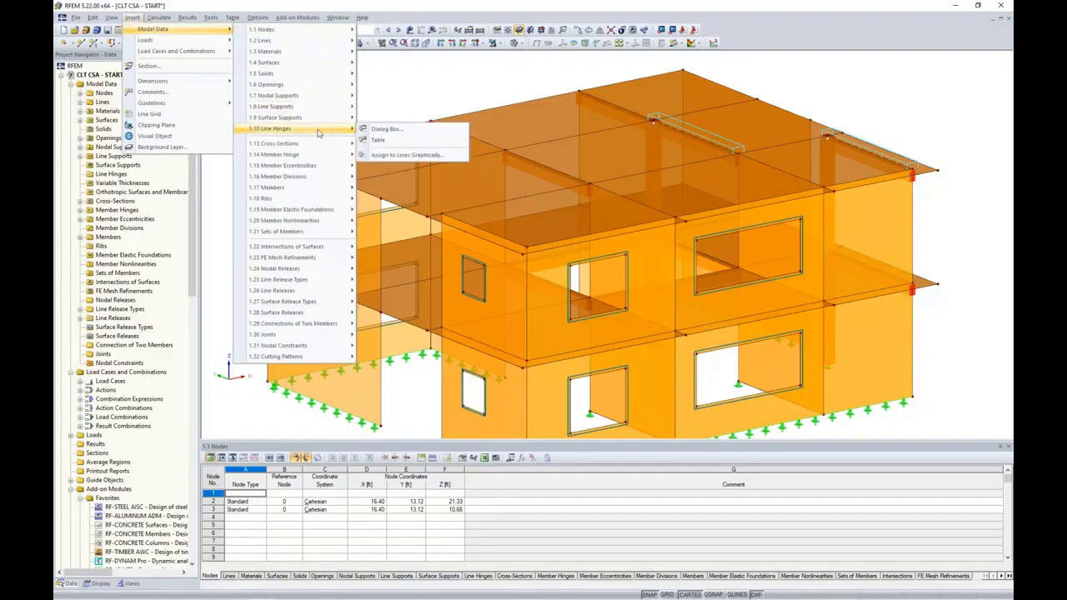
pyautogui.click(390, 156)
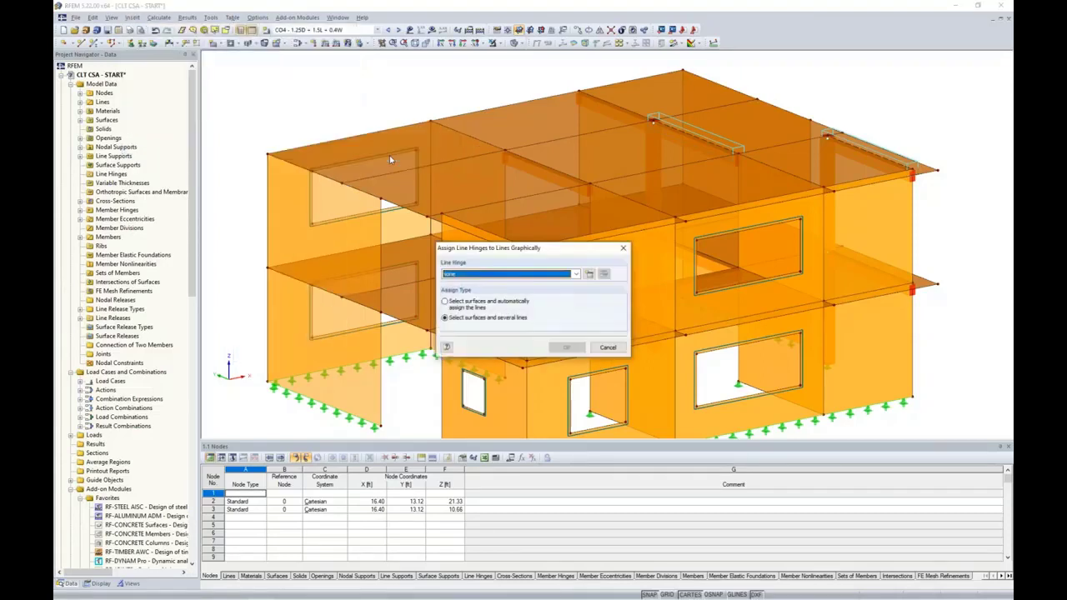
pyautogui.click(589, 274)
pyautogui.moveTo(580, 219); pyautogui.dragTo(645, 170)
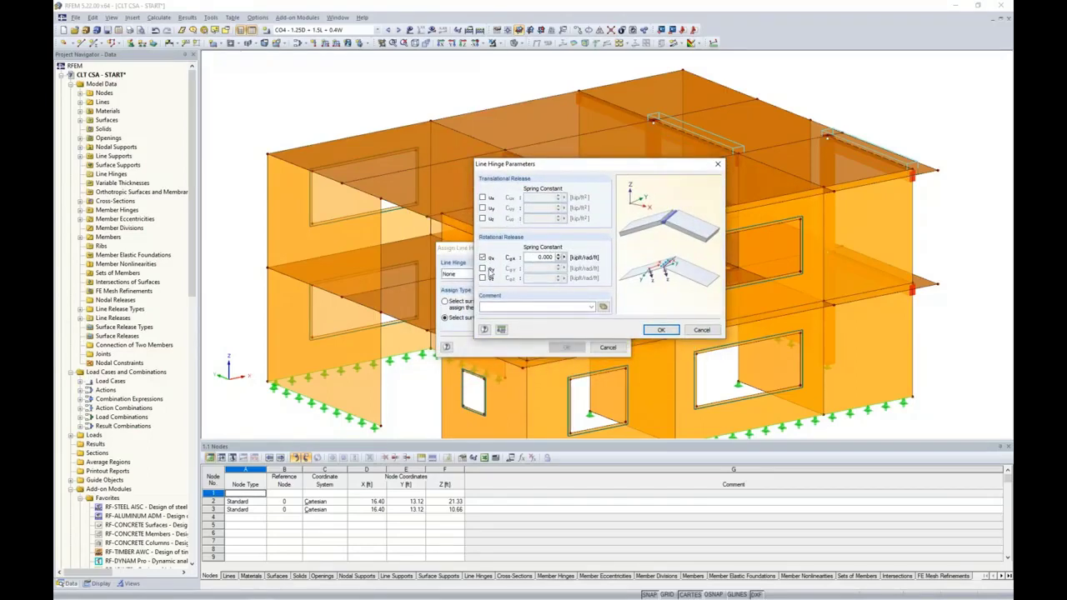
pyautogui.click(482, 198)
pyautogui.moveTo(531, 197); pyautogui.dragTo(558, 198)
pyautogui.write('50')
pyautogui.click(660, 329)
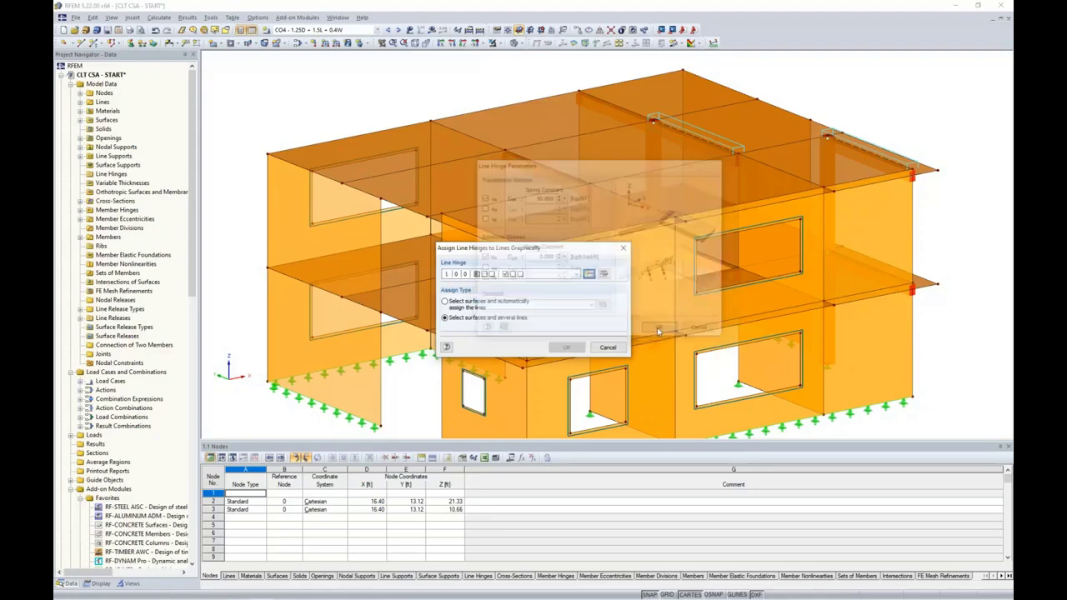
# Assign the hinge automatically to the boundary lines of roof surfaces 57-63, 76 and 79
pyautogui.click(444, 302)
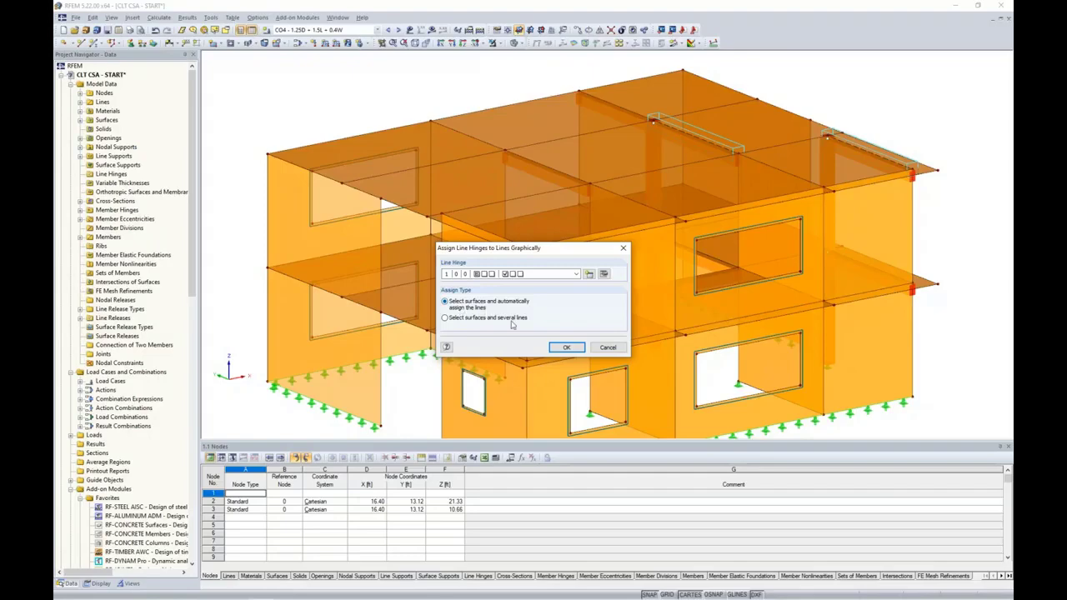
pyautogui.click(565, 347)
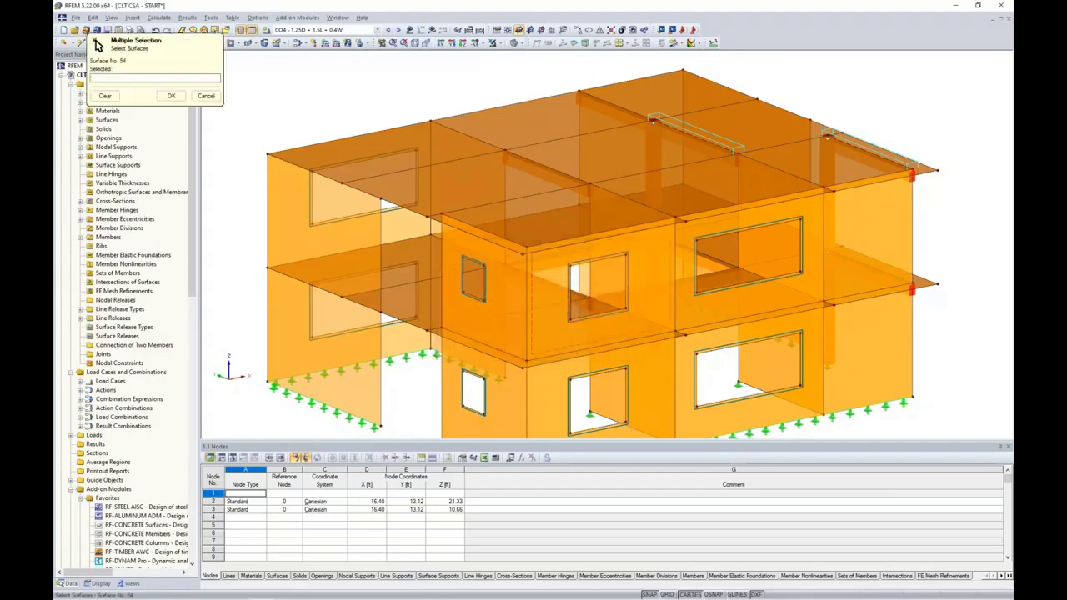
pyautogui.keyDown('ctrl'); pyautogui.moveTo(478, 304); pyautogui.dragTo(680, 241, button='middle'); pyautogui.keyUp('ctrl')
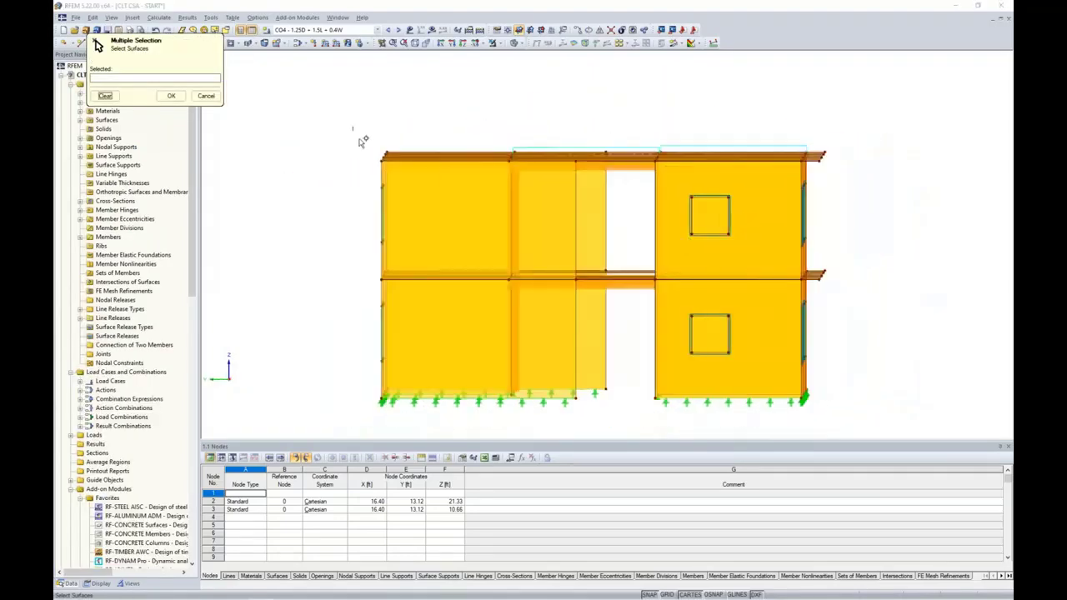
pyautogui.moveTo(352, 125); pyautogui.dragTo(855, 183)
pyautogui.keyDown('ctrl'); pyautogui.moveTo(886, 214); pyautogui.dragTo(715, 266, button='middle'); pyautogui.keyUp('ctrl')
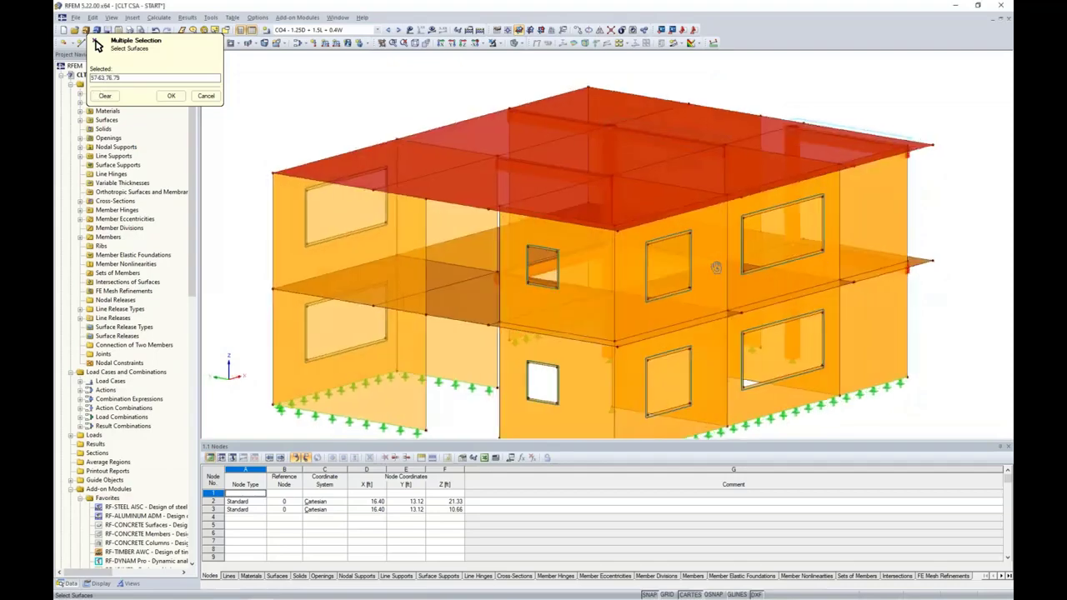
pyautogui.click(171, 95)
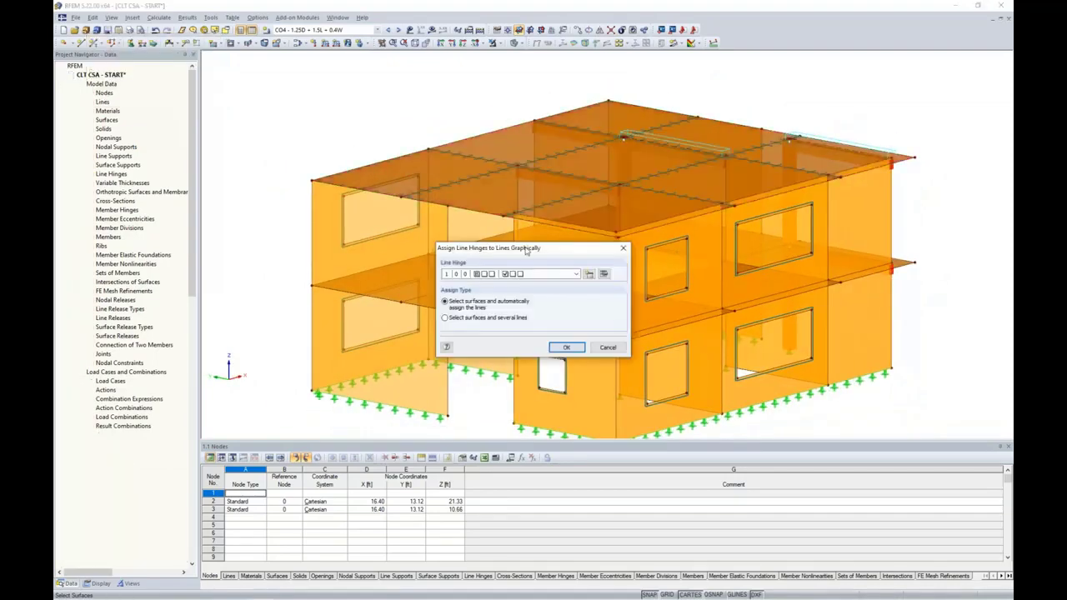
pyautogui.click(566, 347)
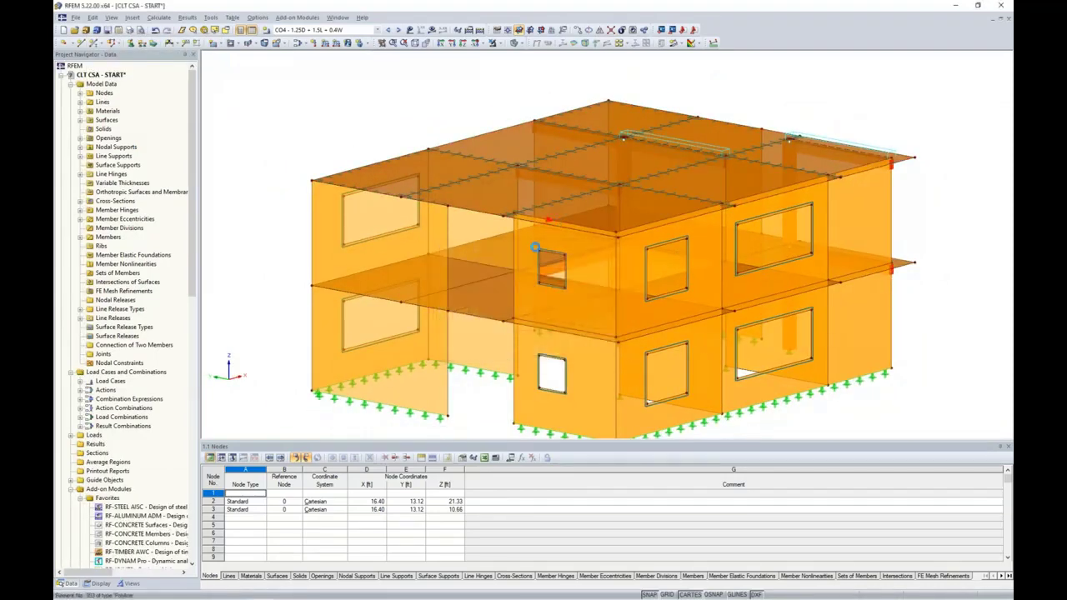
pyautogui.moveTo(534, 248)
pyautogui.keyDown('ctrl'); pyautogui.mouseDown(button='middle')
pyautogui.moveTo(547, 268)
pyautogui.moveTo(543, 244)
pyautogui.mouseUp(button='middle'); pyautogui.keyUp('ctrl')
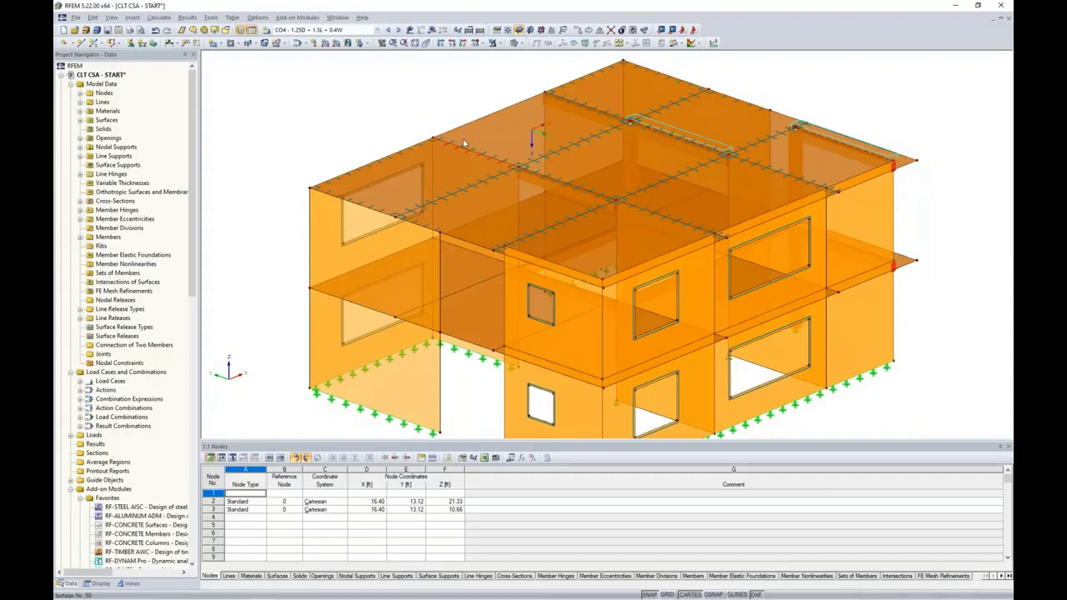
pyautogui.scroll(3, 375, 157)
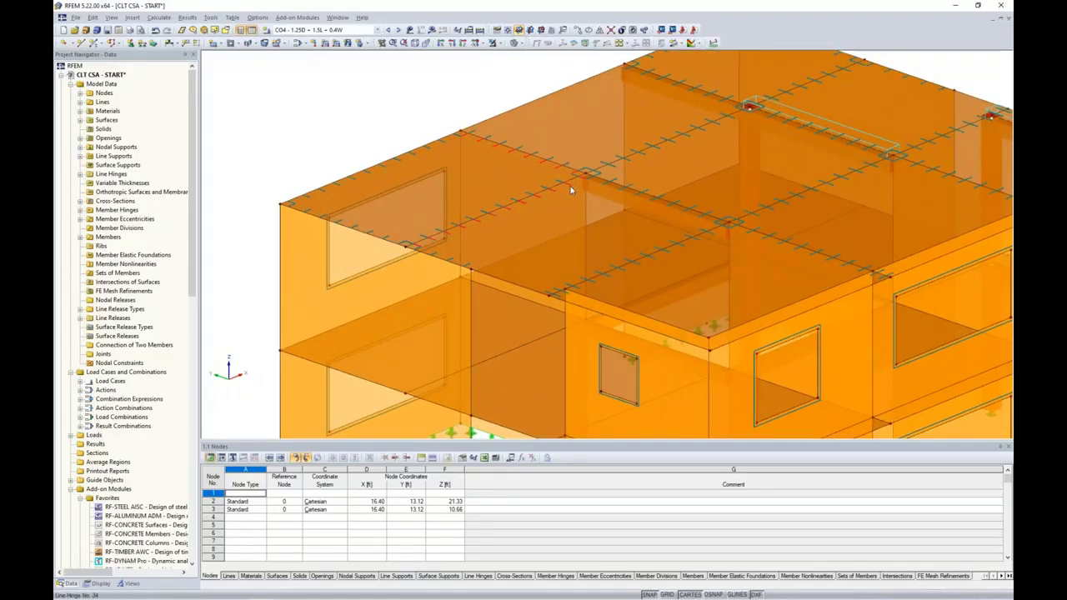
pyautogui.moveTo(585, 309); pyautogui.dragTo(526, 283, button='middle')
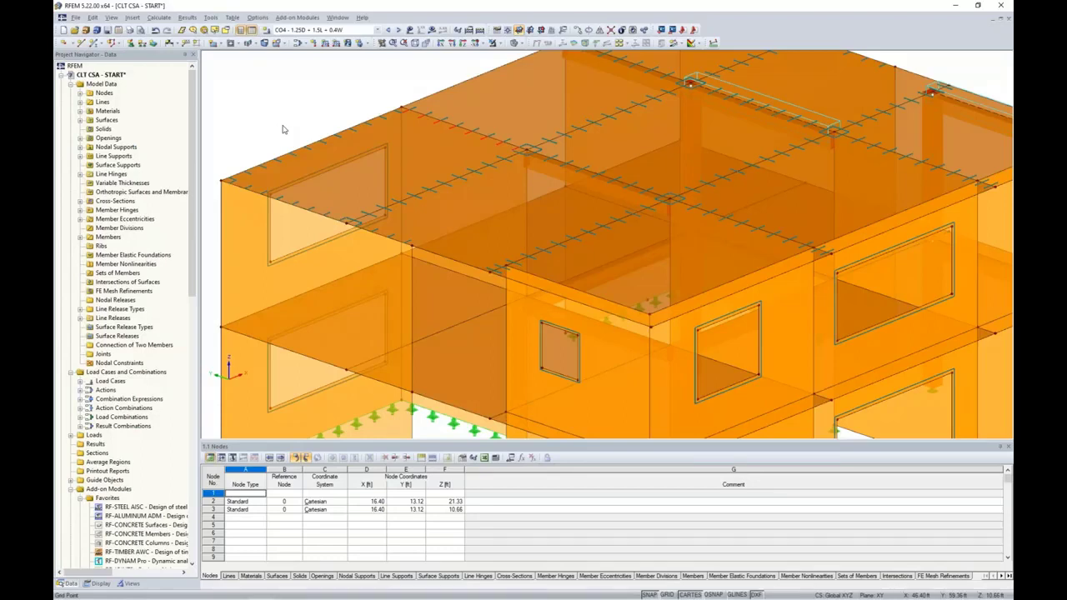
pyautogui.click(420, 204)
# Deselect the roof line hinges, check the roof slabs and front-left wall, then clear the selection
pyautogui.press('Delete')
pyautogui.click(429, 153)
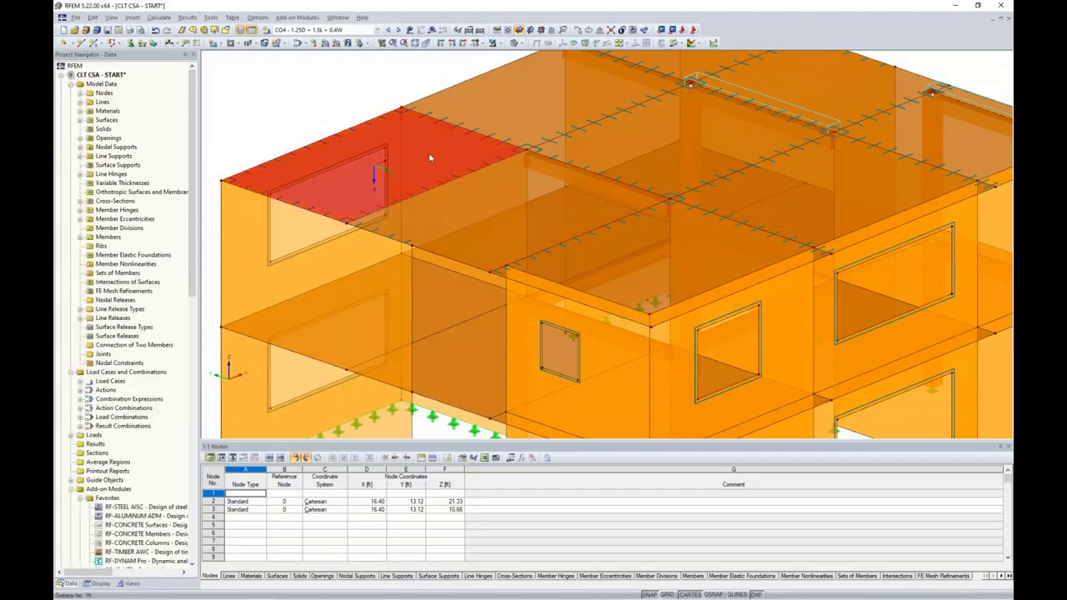
pyautogui.click(475, 195)
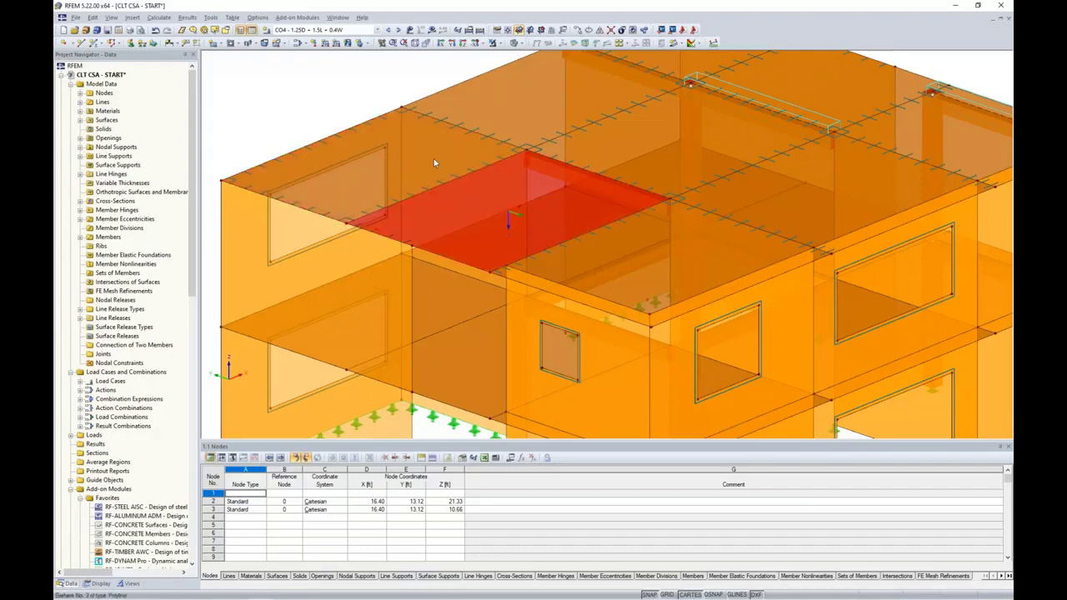
pyautogui.click(330, 95)
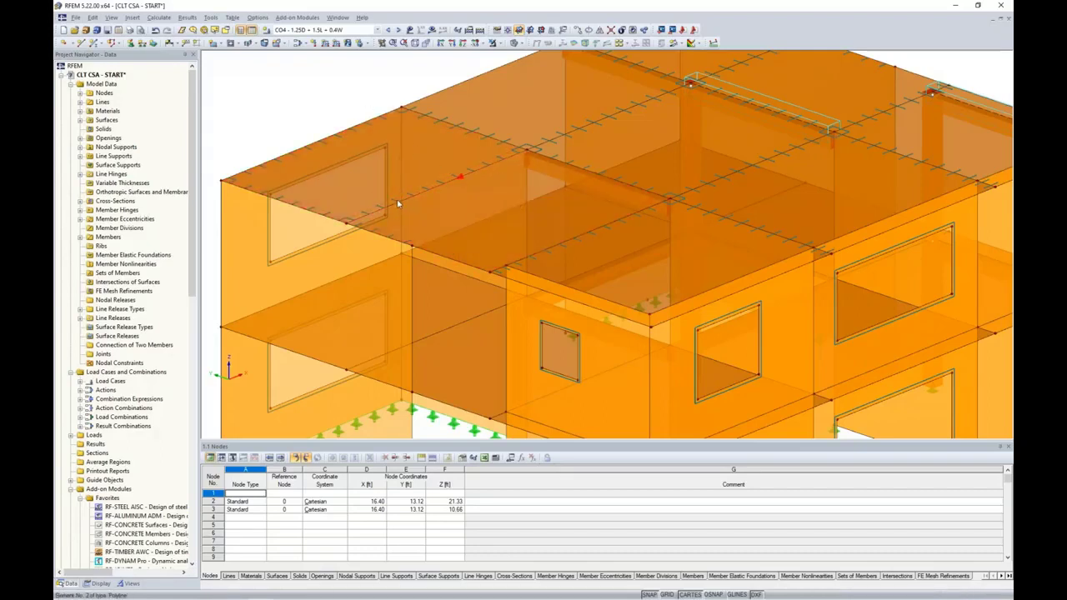
pyautogui.moveTo(245, 129); pyautogui.dragTo(292, 120, button='middle')
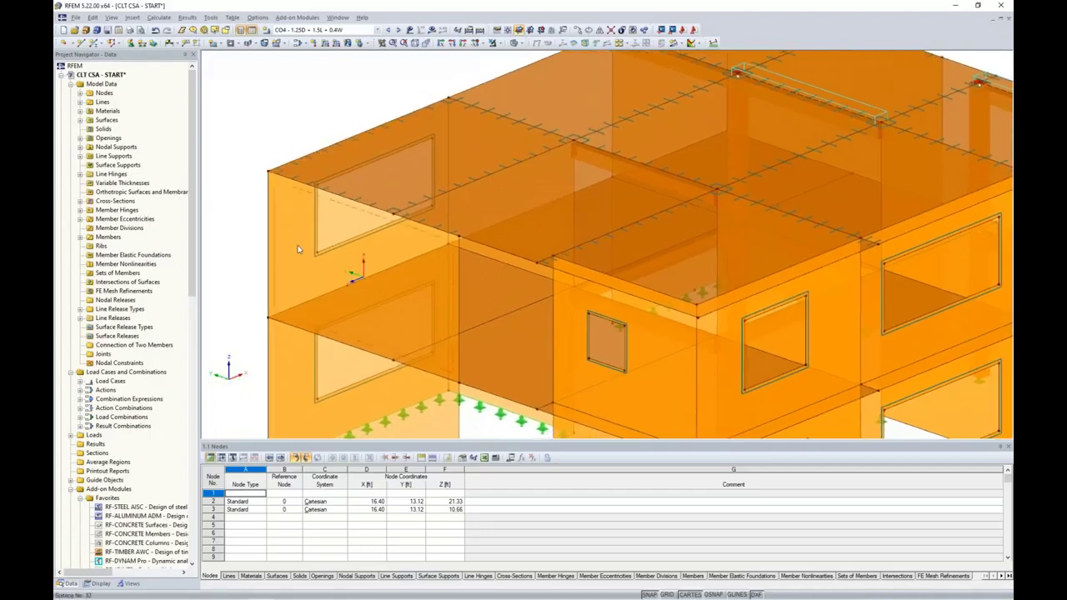
pyautogui.click(321, 202)
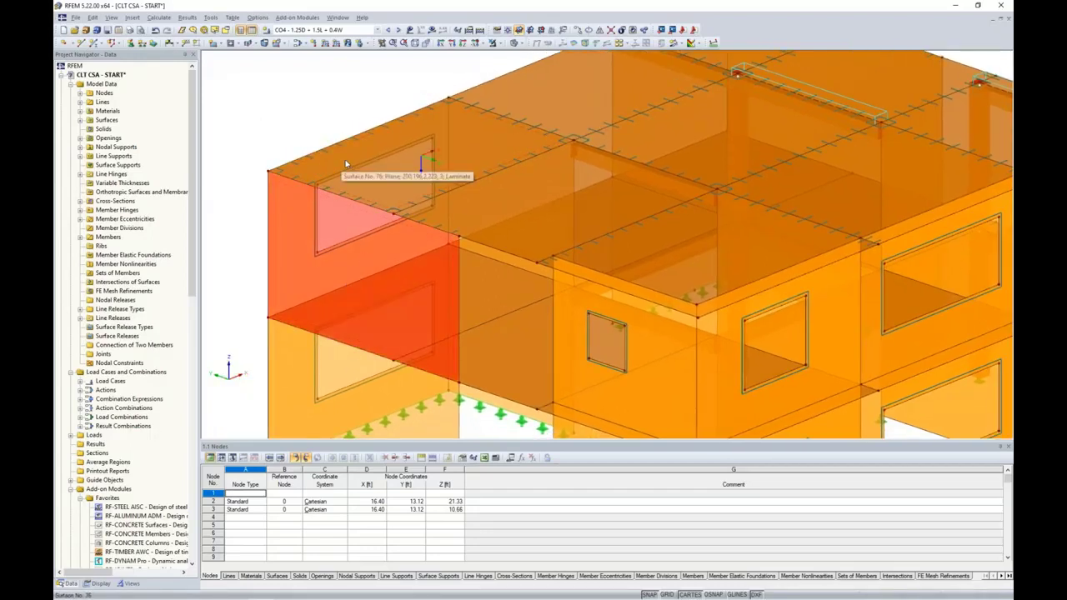
pyautogui.press('Escape')
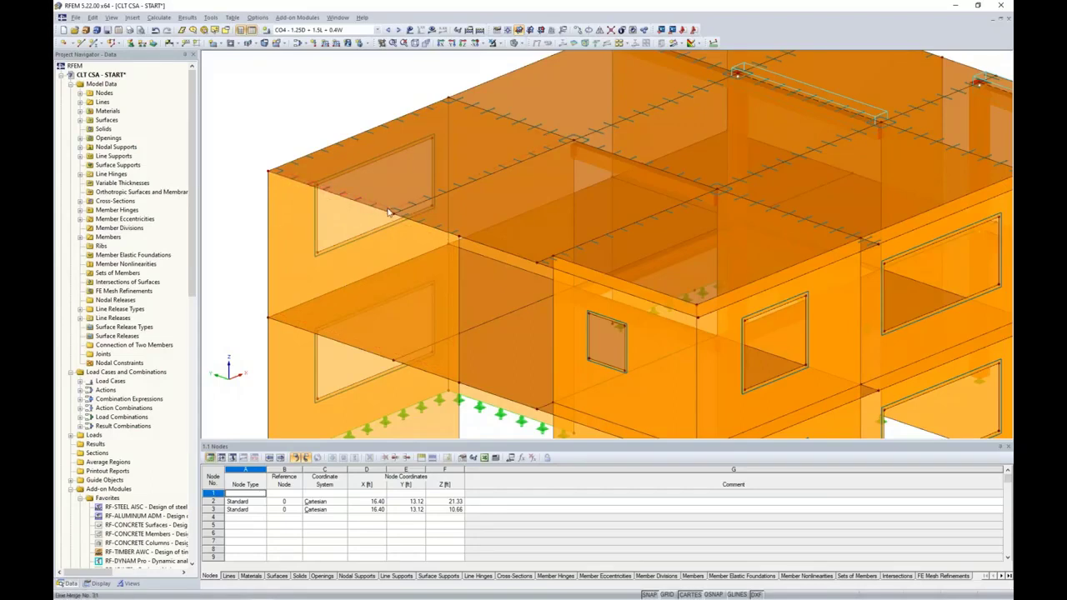
# Zoom out and list the open START, HINGES and FINISH model windows
pyautogui.scroll(-1, 335, 165)
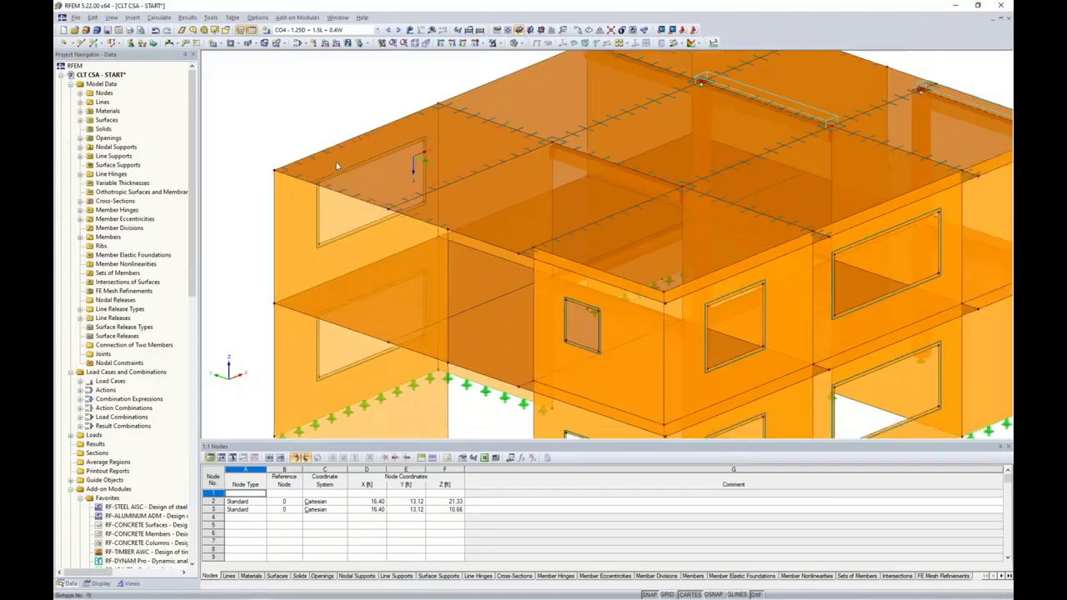
pyautogui.scroll(-1, 336, 165)
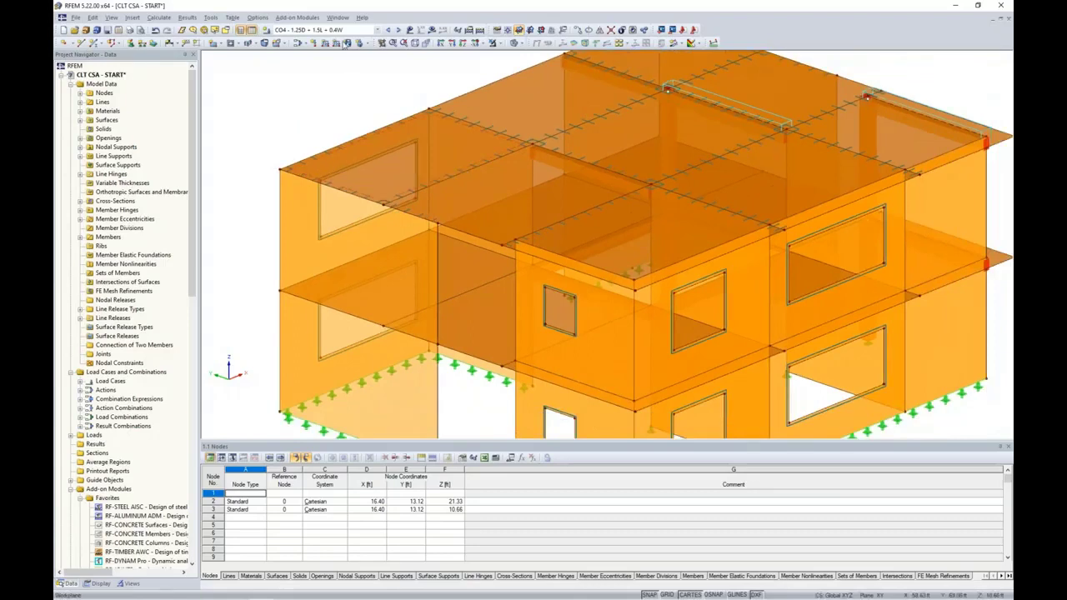
pyautogui.click(338, 17)
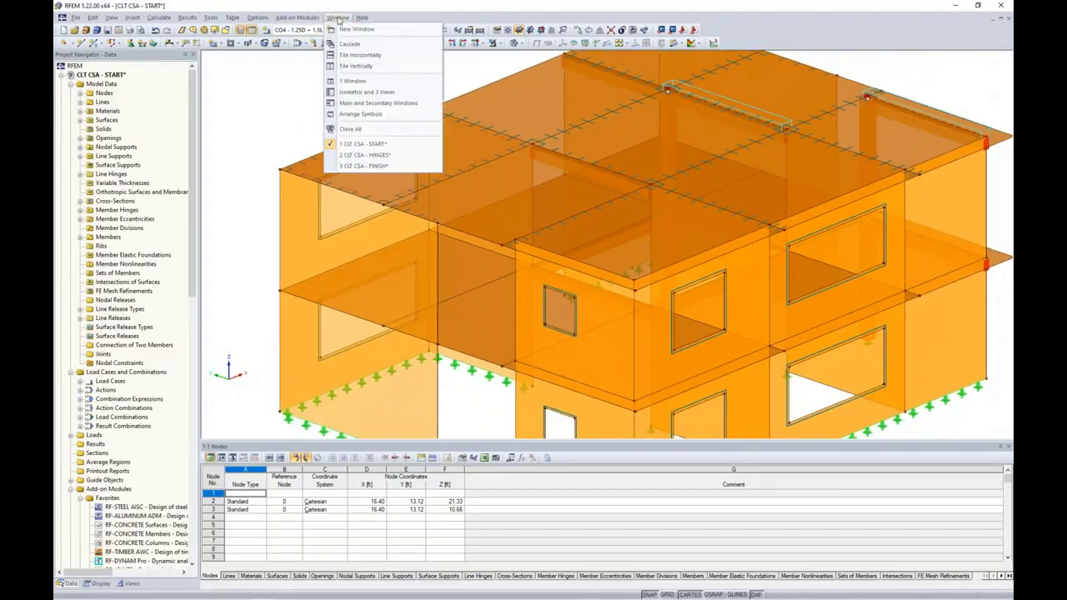
# Switch to CLT CSA - HINGES, orbit around the building, and scroll the navigator to the add-on modules
pyautogui.click(356, 155)
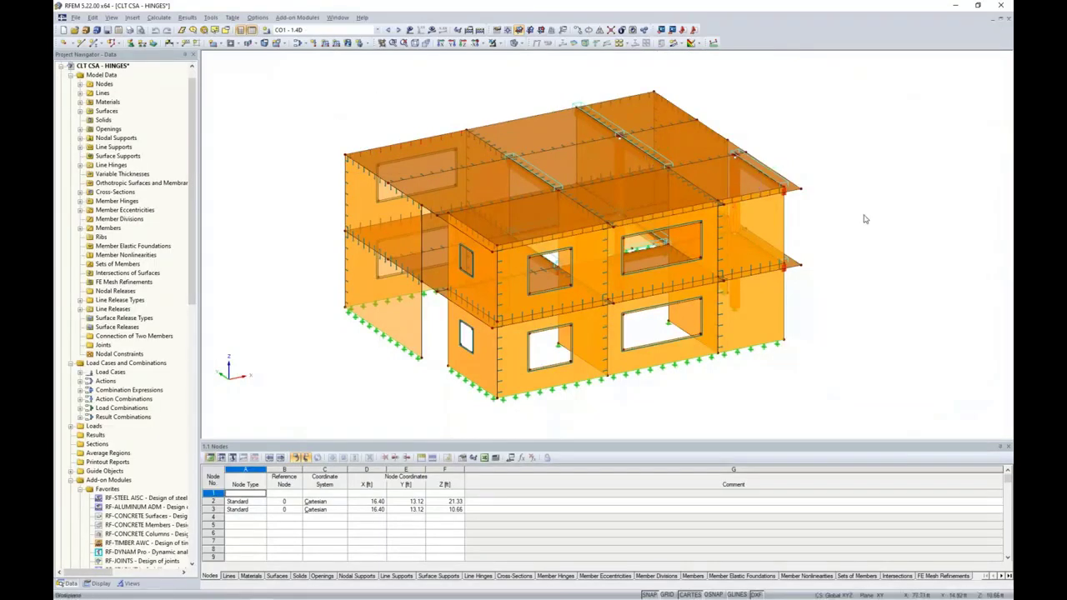
pyautogui.keyDown('ctrl'); pyautogui.moveTo(867, 257); pyautogui.dragTo(535, 236, button='middle'); pyautogui.keyUp('ctrl')
pyautogui.scroll(3, 535, 236)
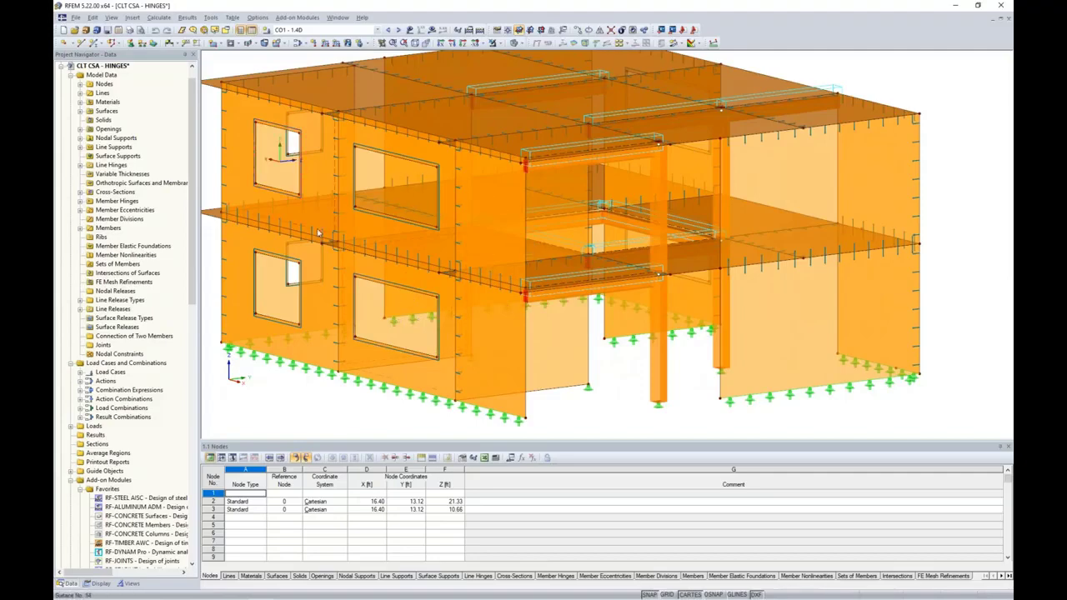
pyautogui.keyDown('ctrl'); pyautogui.moveTo(315, 271); pyautogui.dragTo(600, 365, button='middle'); pyautogui.keyUp('ctrl')
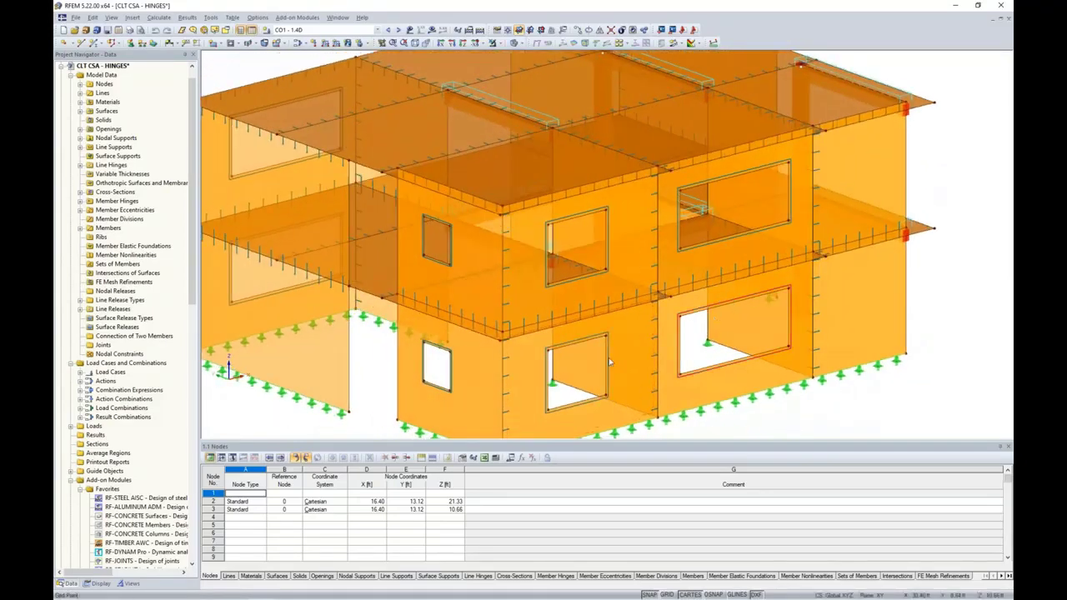
pyautogui.scroll(-1, 616, 364)
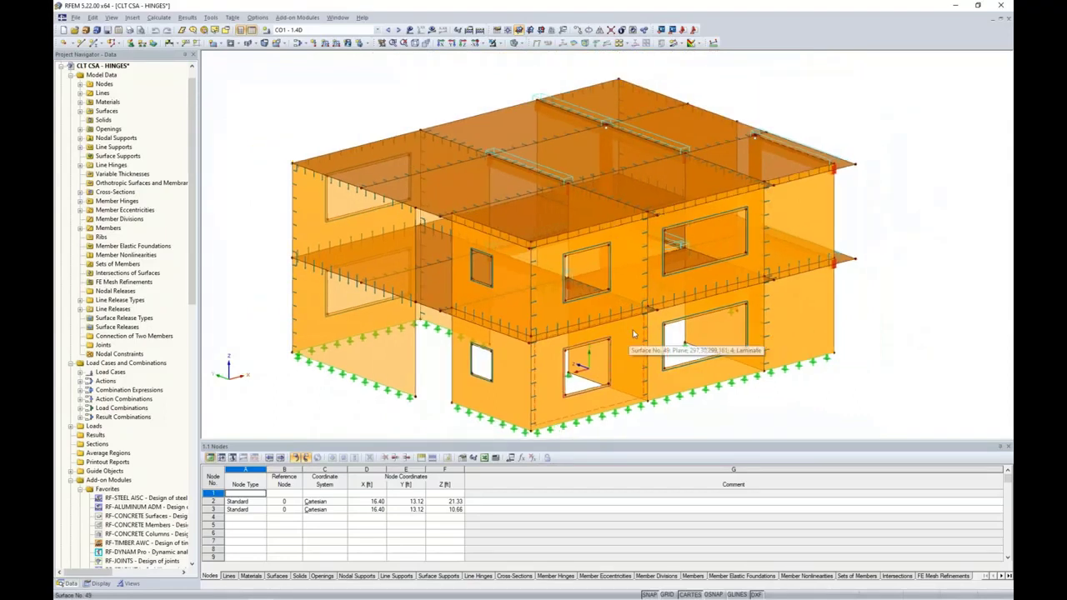
pyautogui.scroll(-1, 631, 343)
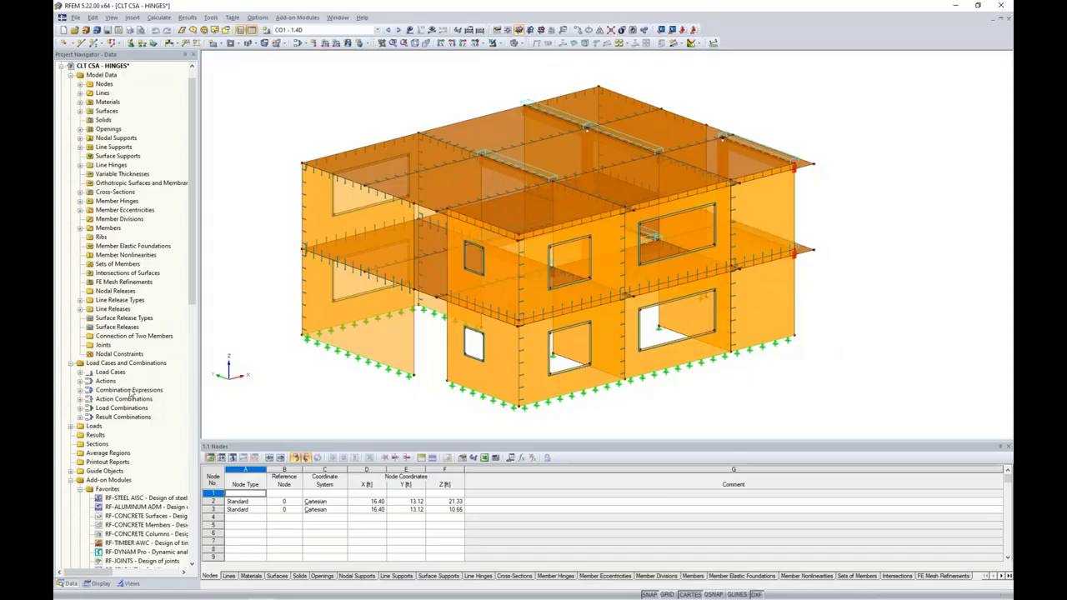
pyautogui.scroll(-5, 130, 392)
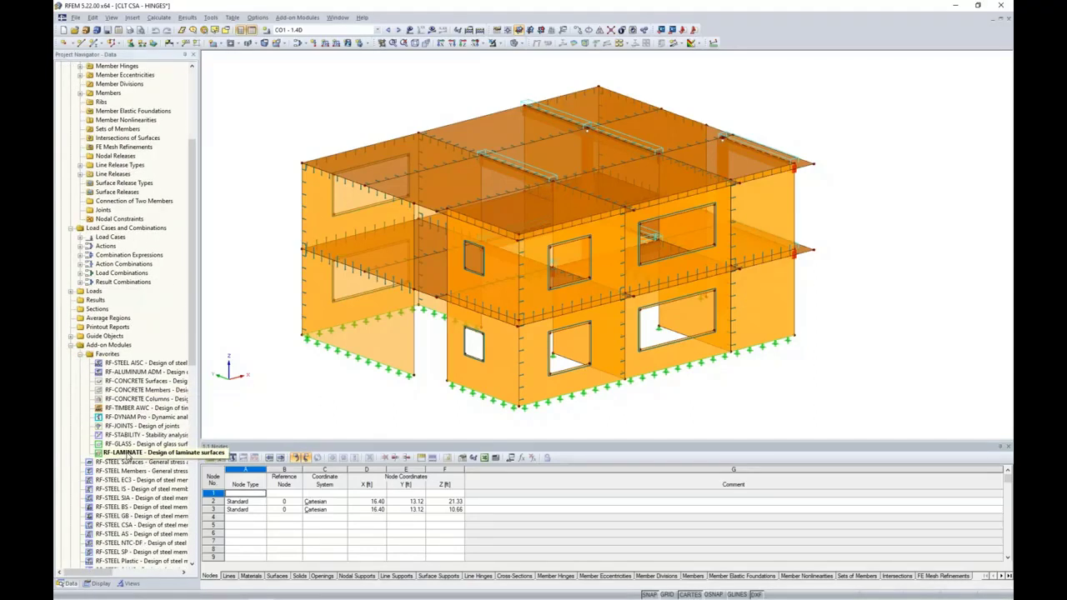
# Check the three-layer spruce-pine-fir Floors and 4.13 in Walls compositions in RF-LAMINATE, then close it with OK
pyautogui.doubleClick(127, 453)
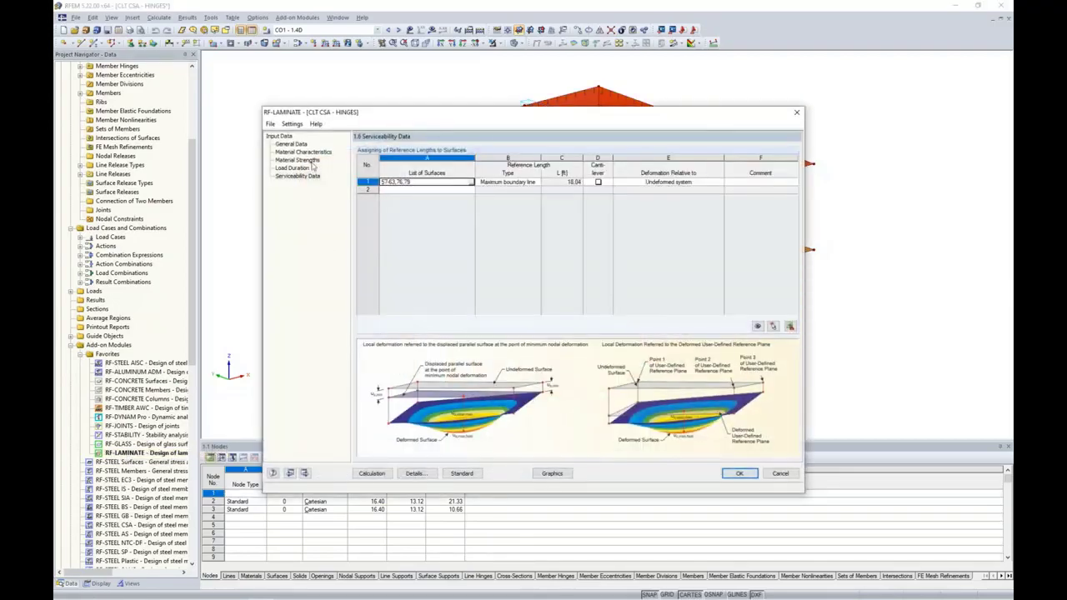
pyautogui.click(302, 151)
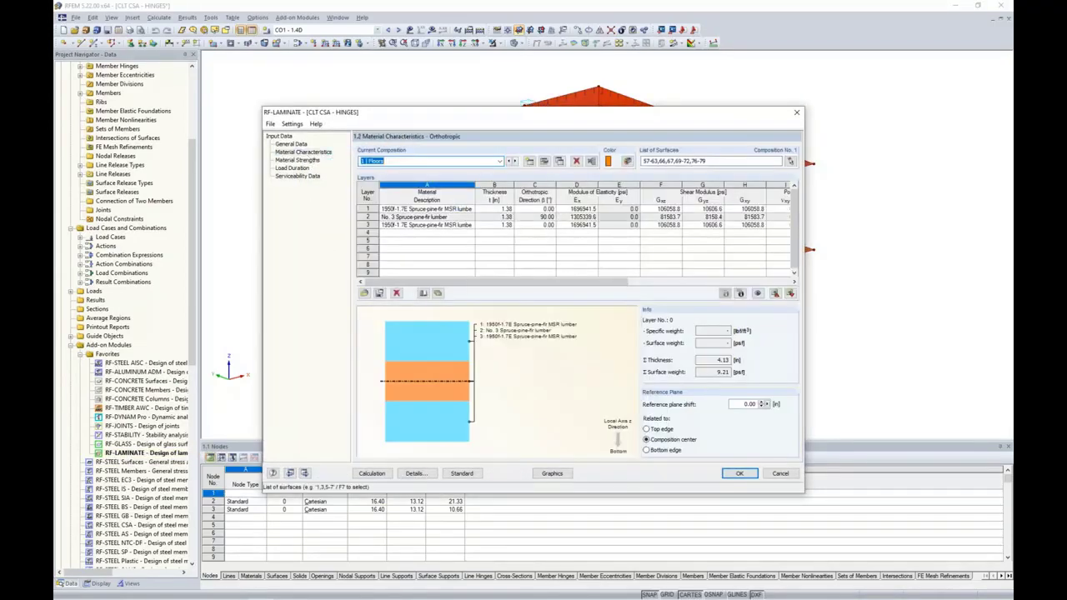
pyautogui.click(534, 208)
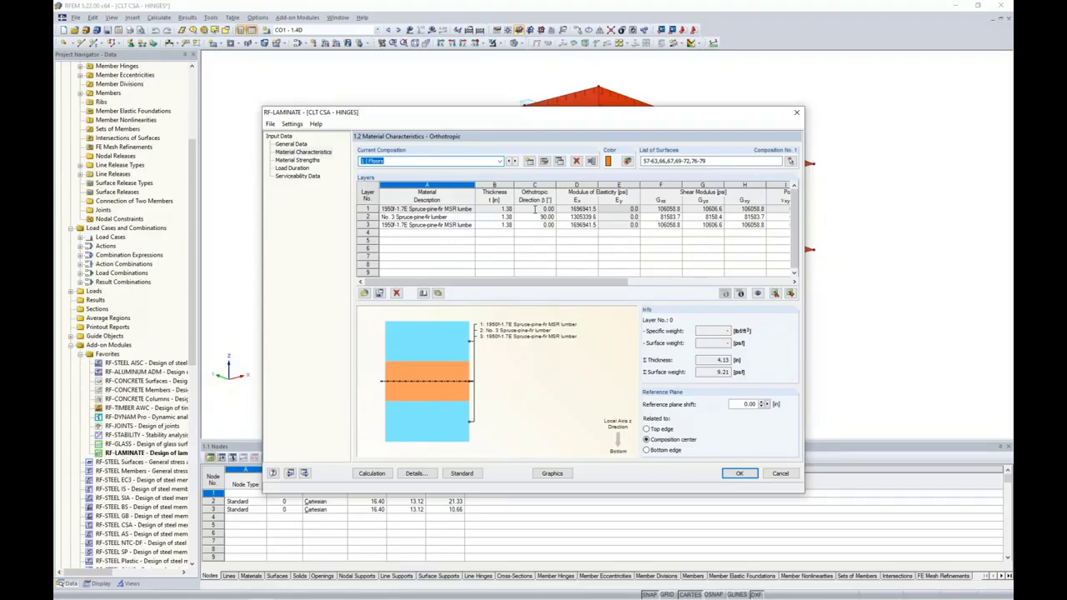
pyautogui.click(533, 217)
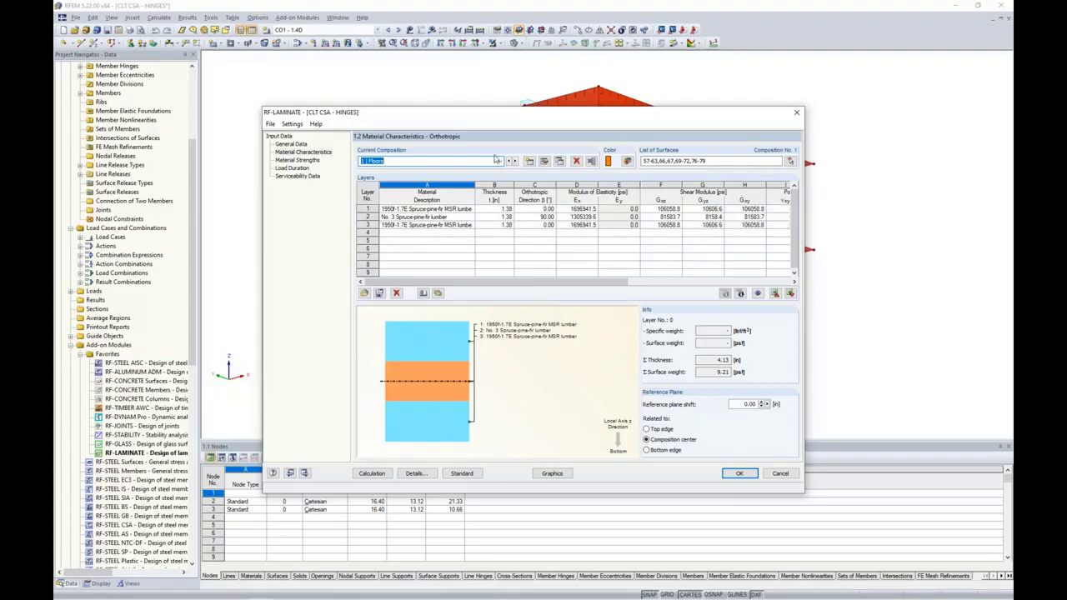
pyautogui.click(514, 160)
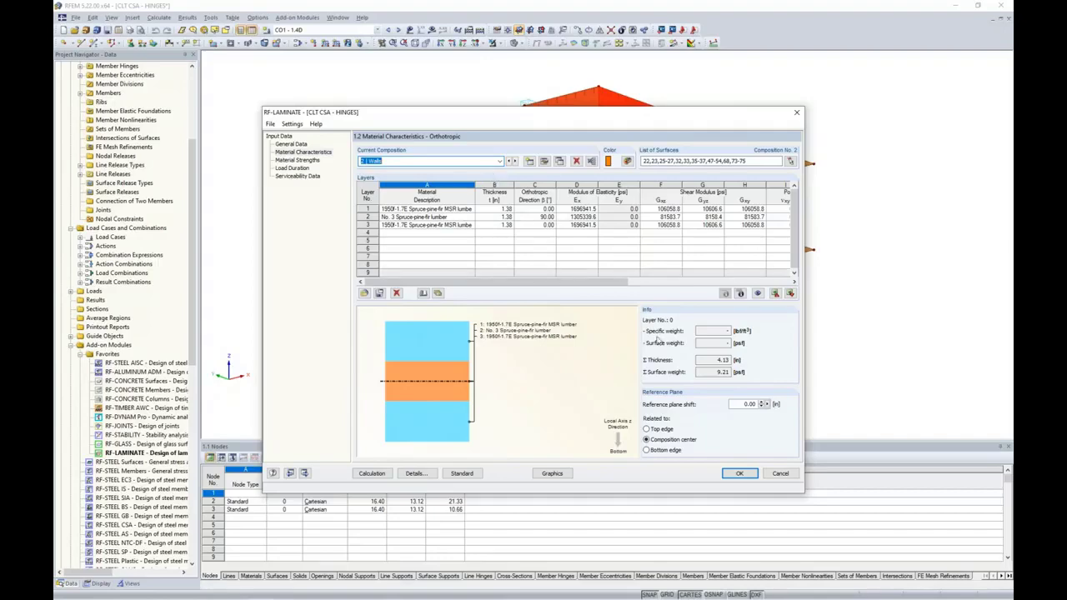
pyautogui.click(745, 477)
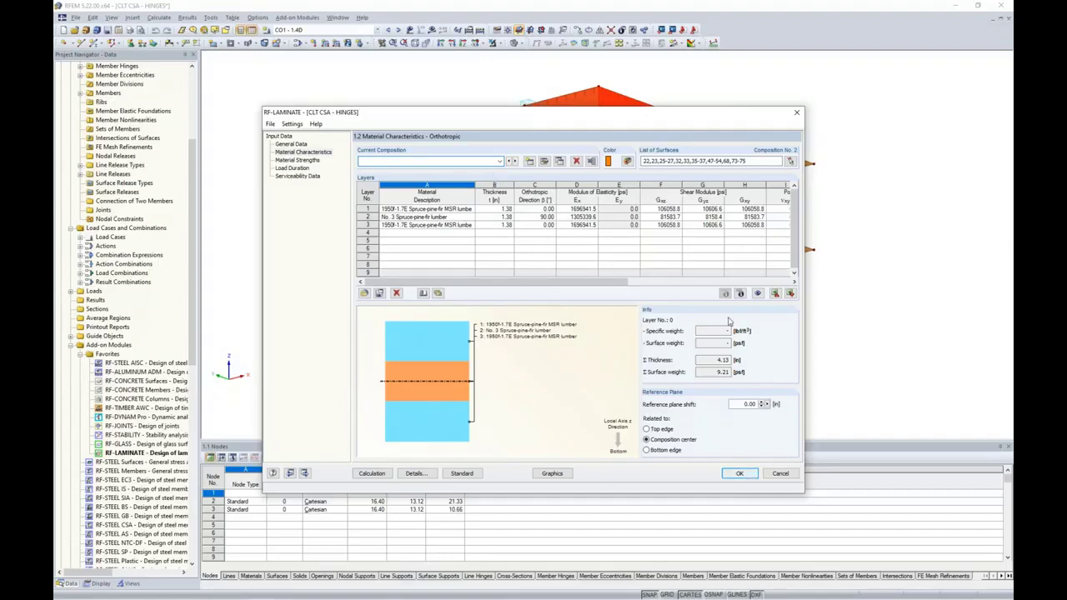
# Window-select both facade storeys and show only the selected walls
pyautogui.keyDown('ctrl'); pyautogui.moveTo(870, 344); pyautogui.dragTo(686, 288, button='middle'); pyautogui.keyUp('ctrl')
pyautogui.moveTo(795, 318); pyautogui.dragTo(364, 293)
pyautogui.moveTo(827, 236); pyautogui.dragTo(363, 200)
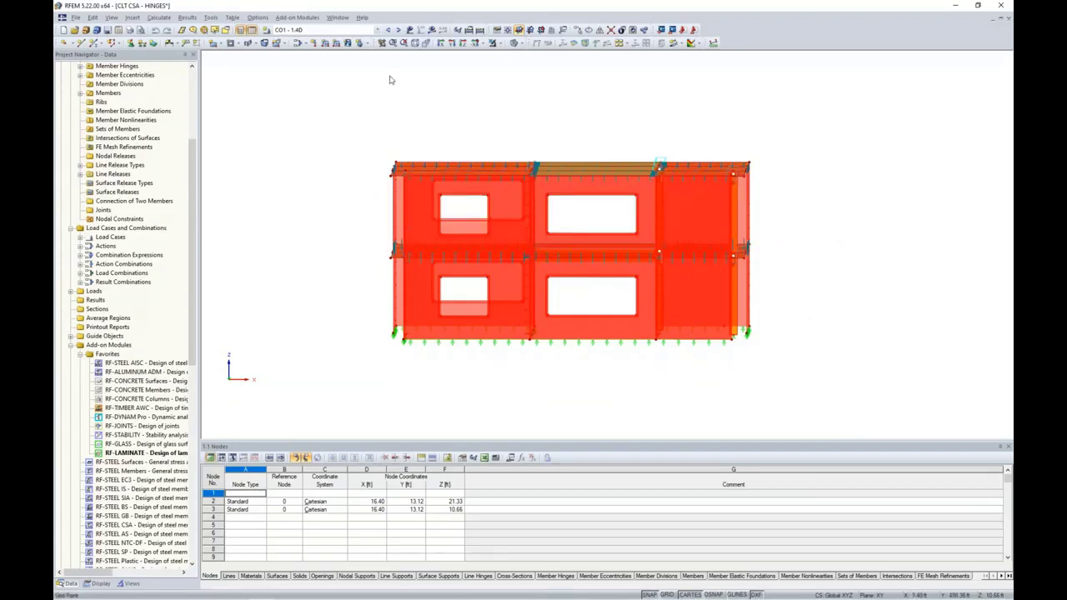
pyautogui.click(501, 46)
pyautogui.click(504, 54)
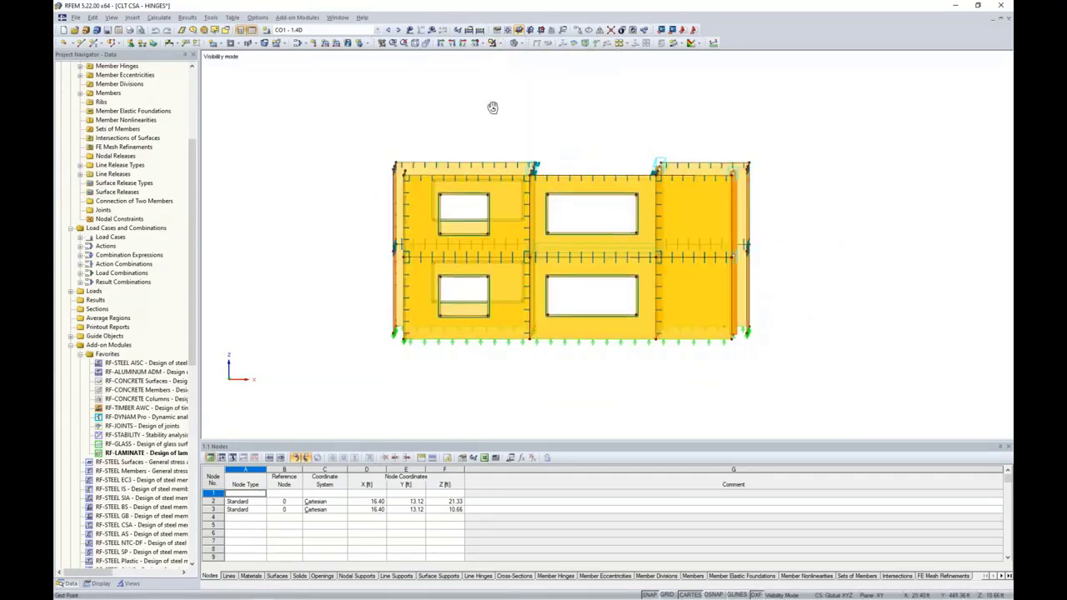
pyautogui.keyDown('ctrl'); pyautogui.moveTo(493, 108); pyautogui.dragTo(608, 149, button='middle'); pyautogui.keyUp('ctrl')
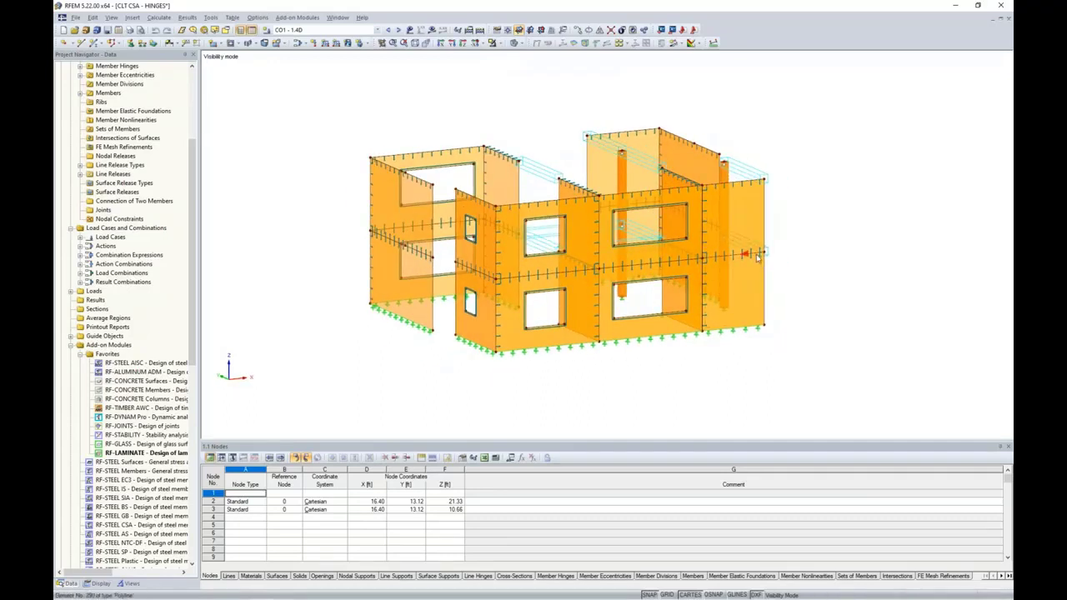
# Turn on surface local axis systems and window-select all the visible walls
pyautogui.rightClick(755, 226)
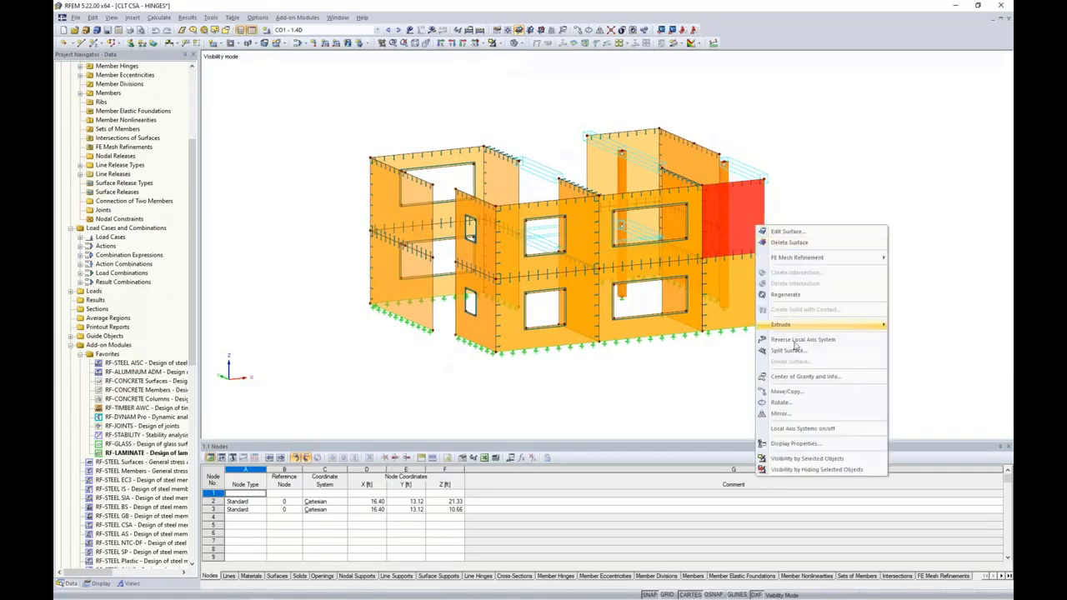
pyautogui.click(801, 429)
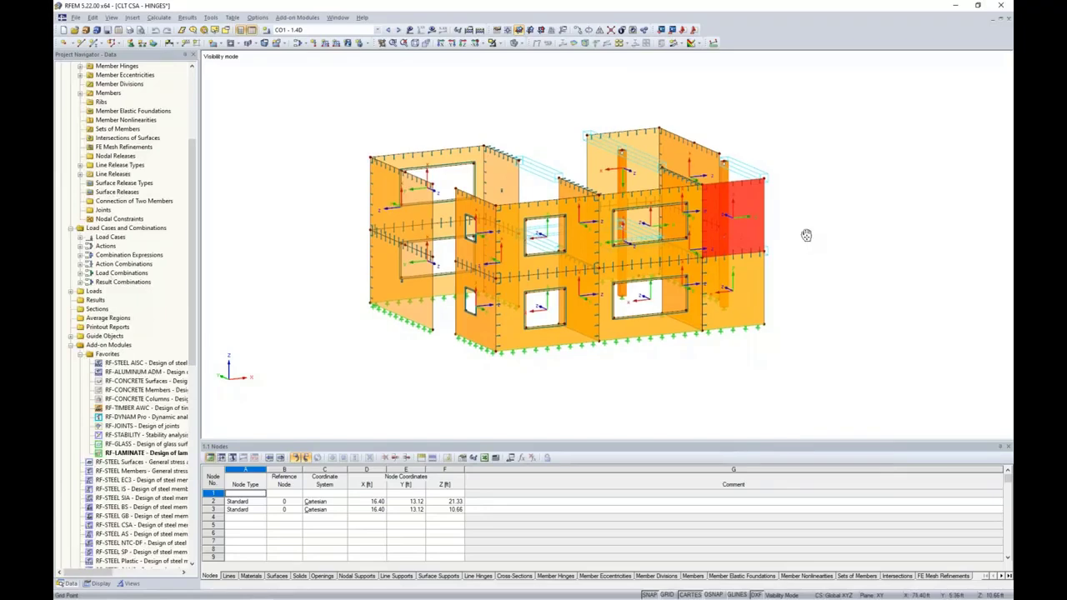
pyautogui.scroll(5, 806, 235)
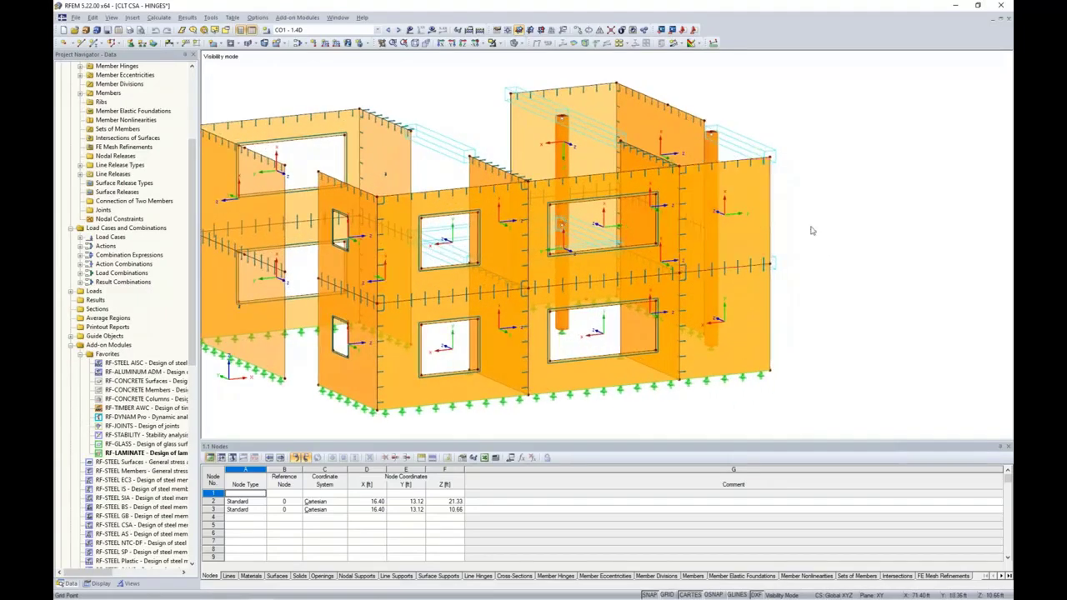
pyautogui.click(754, 219)
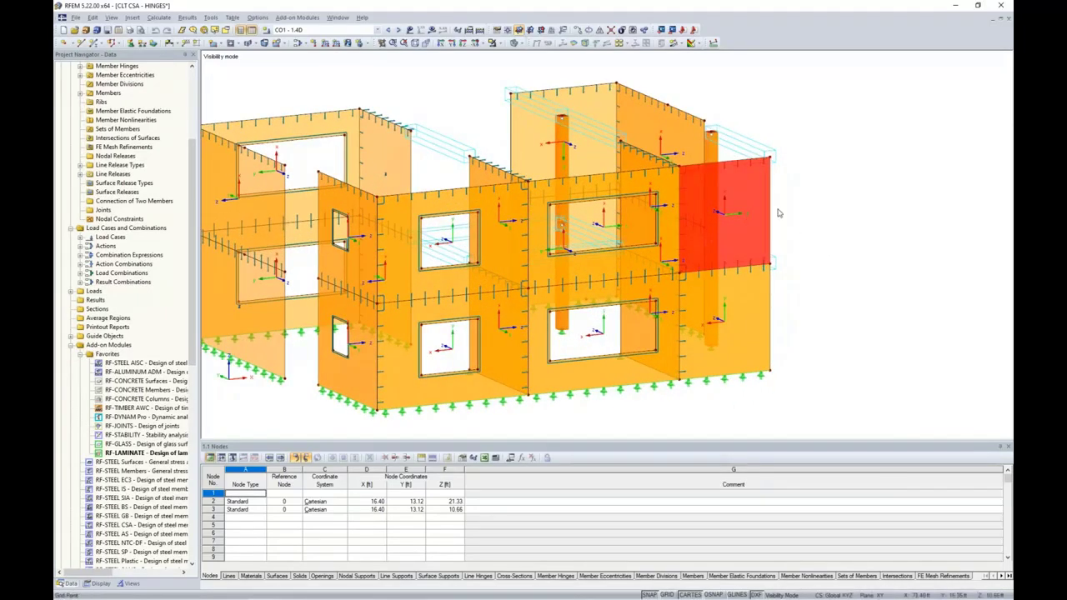
pyautogui.scroll(2, 792, 235)
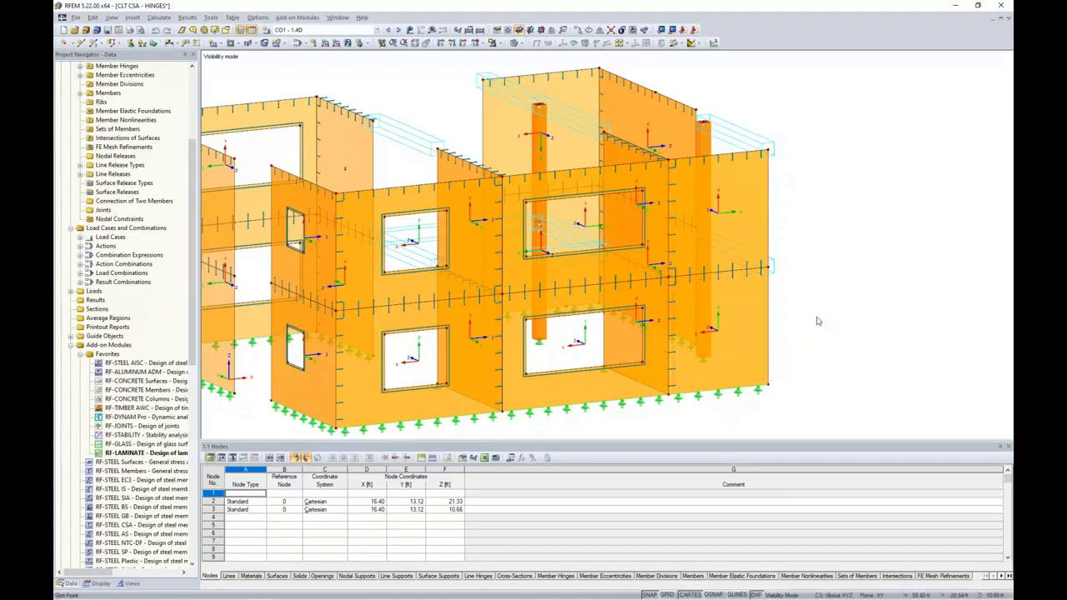
pyautogui.scroll(-2, 818, 321)
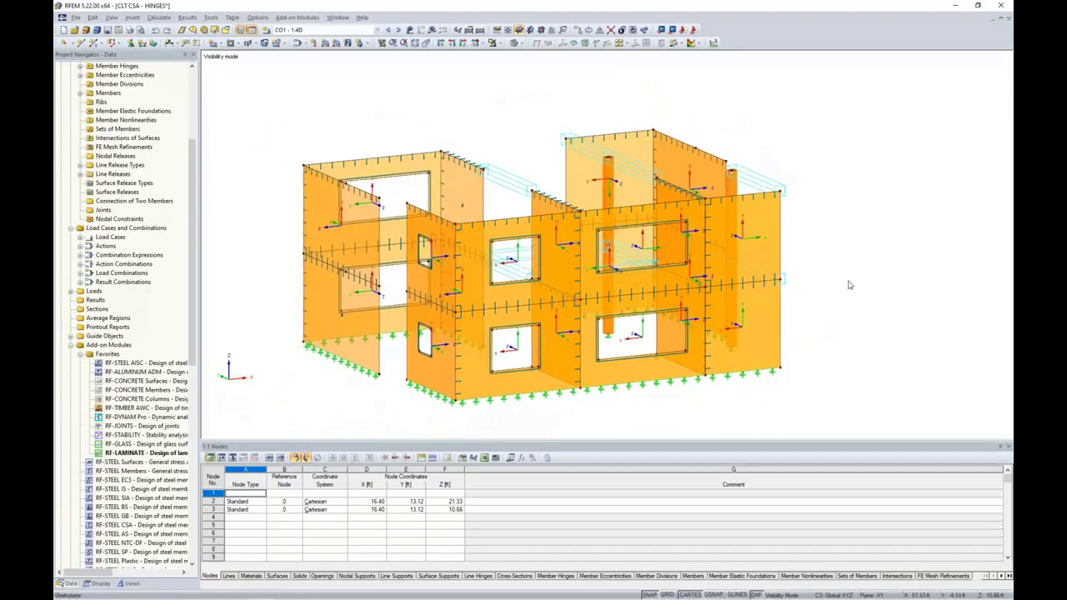
pyautogui.moveTo(814, 376); pyautogui.dragTo(810, 369, button='middle')
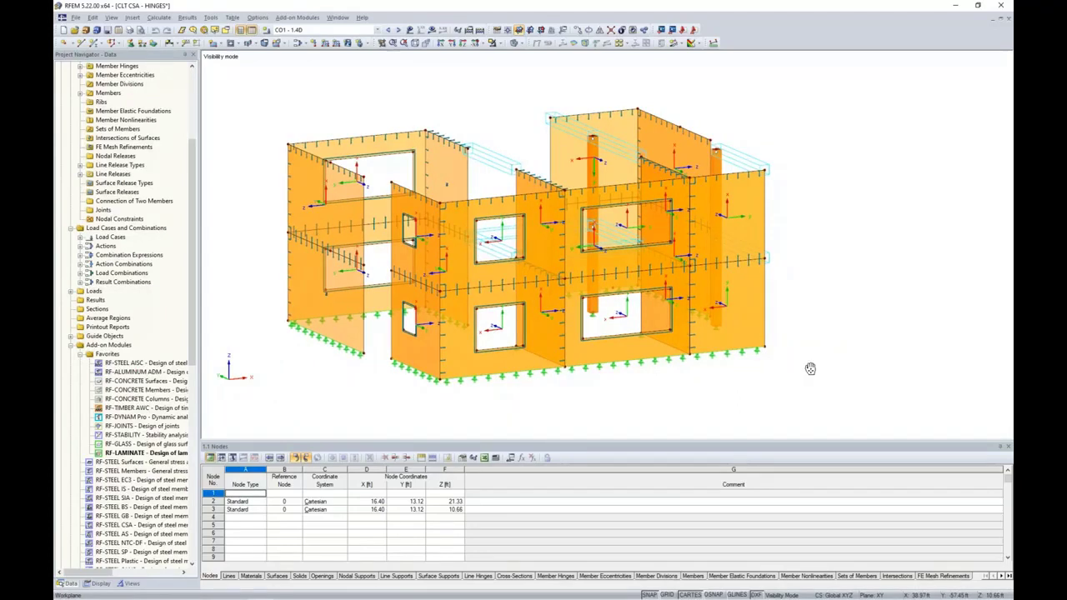
pyautogui.moveTo(822, 388); pyautogui.dragTo(258, 94)
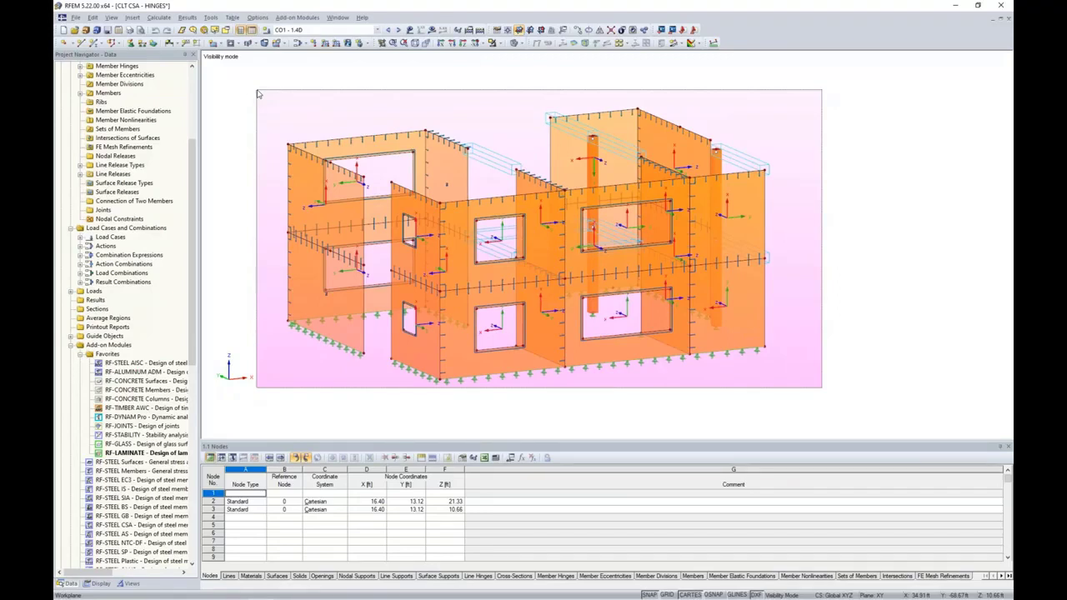
pyautogui.moveTo(257, 93); pyautogui.dragTo(257, 89)
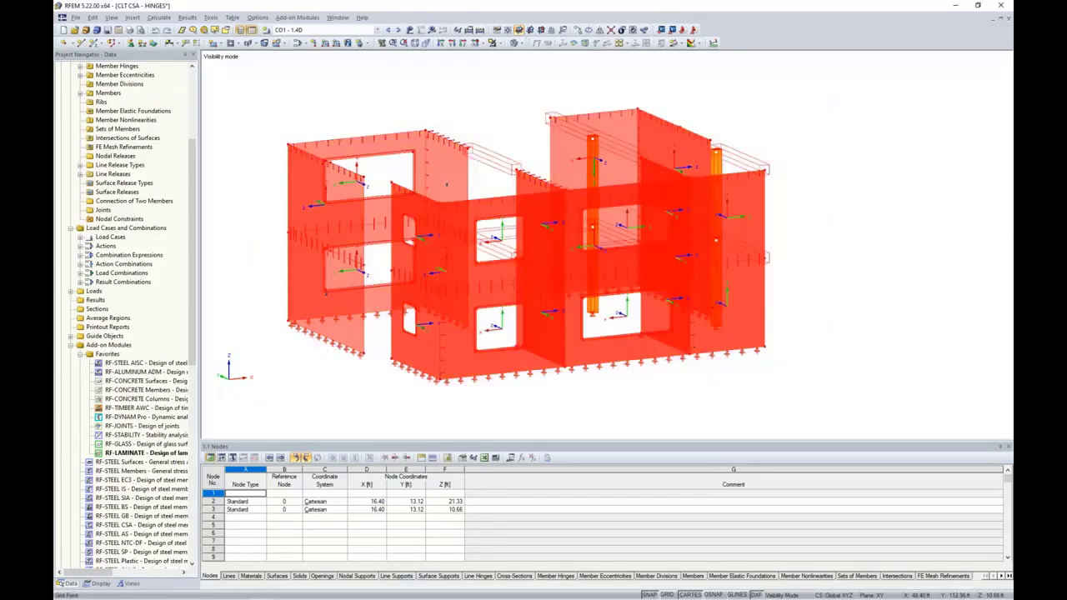
# Set the selected wall surfaces' local x-axis parallel to line 40
pyautogui.doubleClick(748, 327)
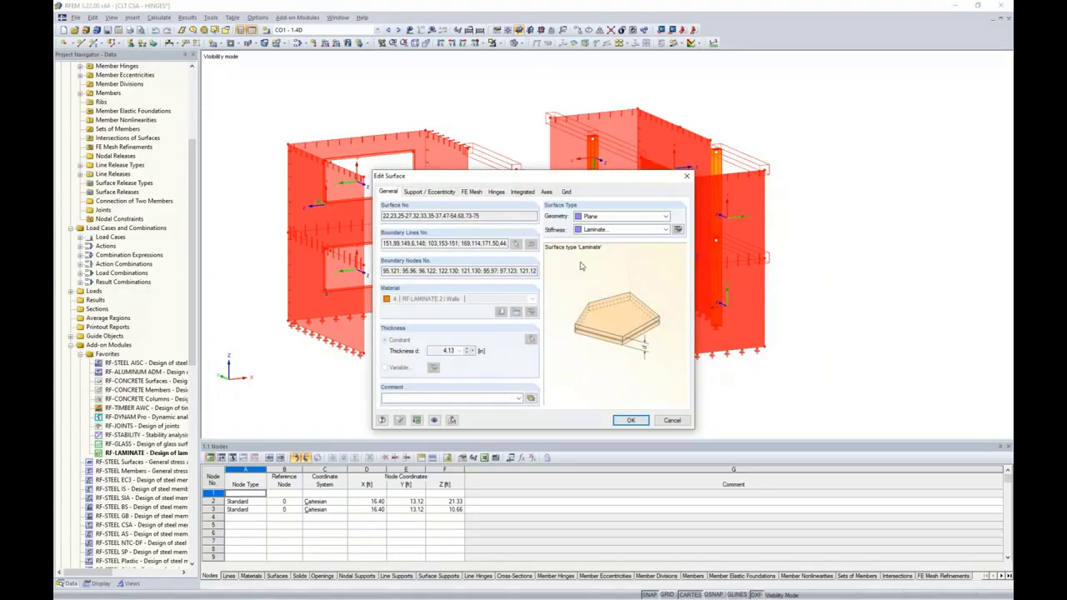
pyautogui.click(546, 192)
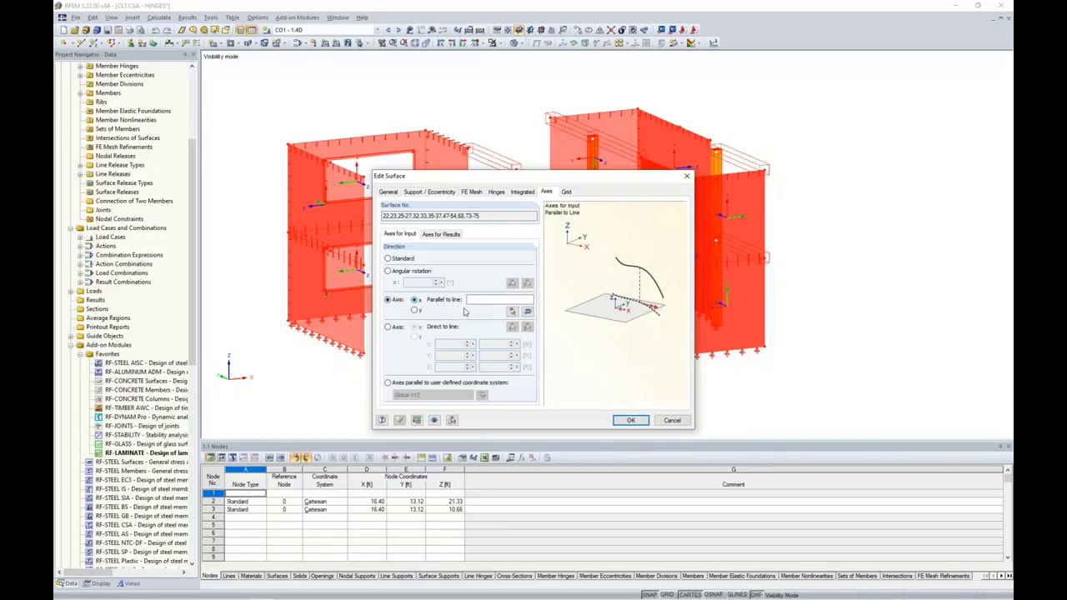
pyautogui.click(512, 310)
pyautogui.click(772, 215)
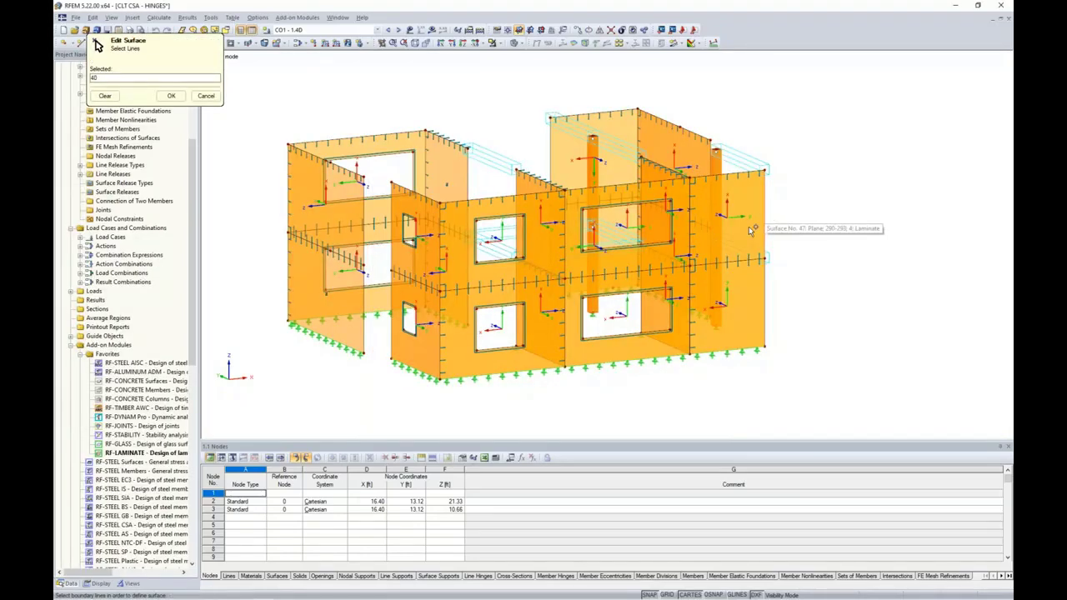
pyautogui.click(171, 95)
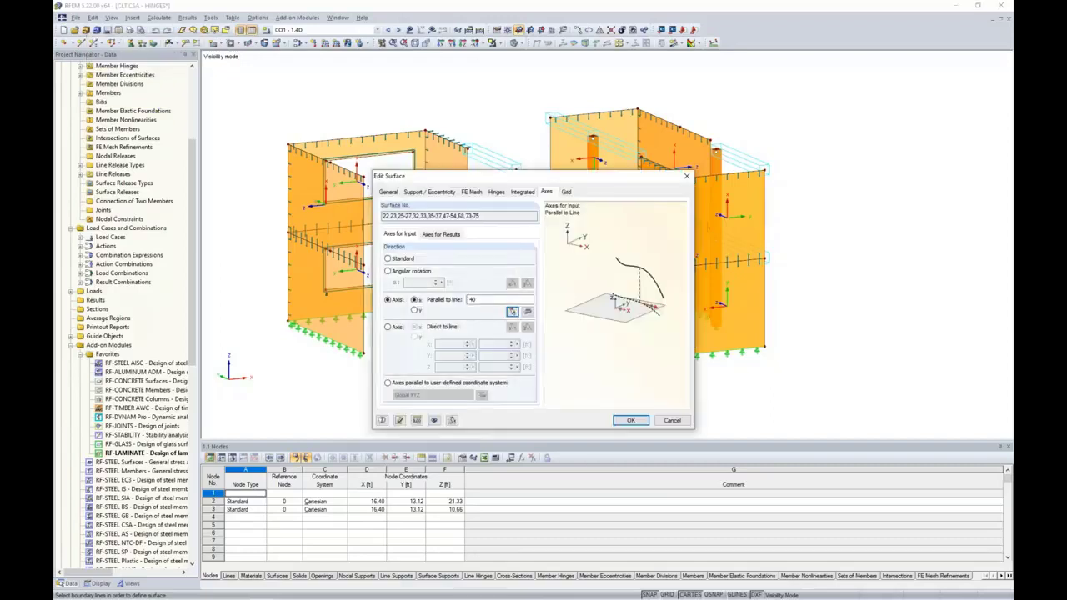
pyautogui.press('Return')
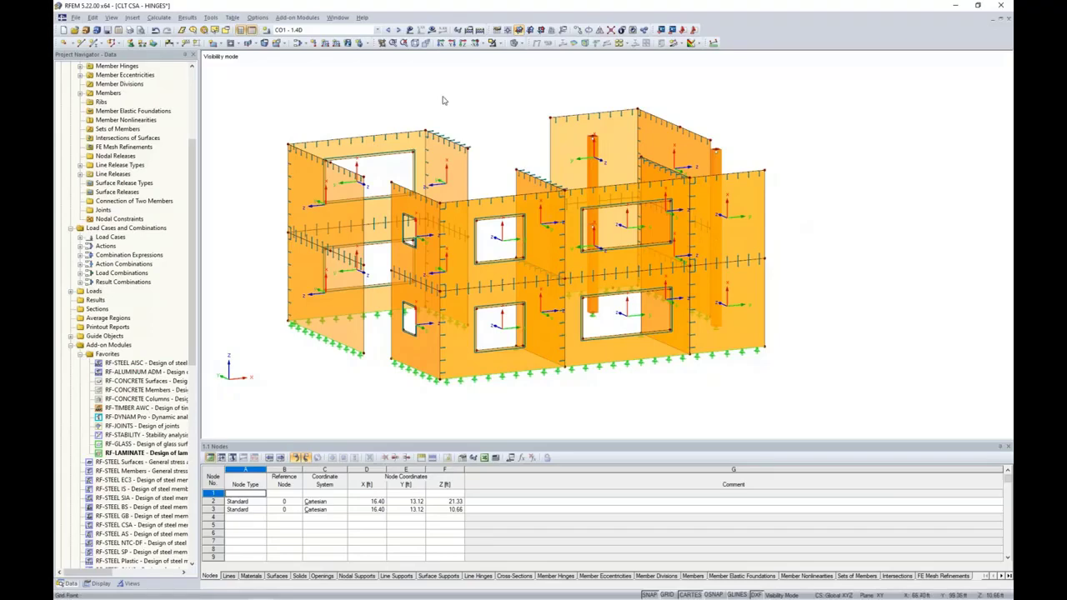
# Inspect the floor slabs with inverse visibility, cancel visibility mode, and switch surface local axes off
pyautogui.click(500, 45)
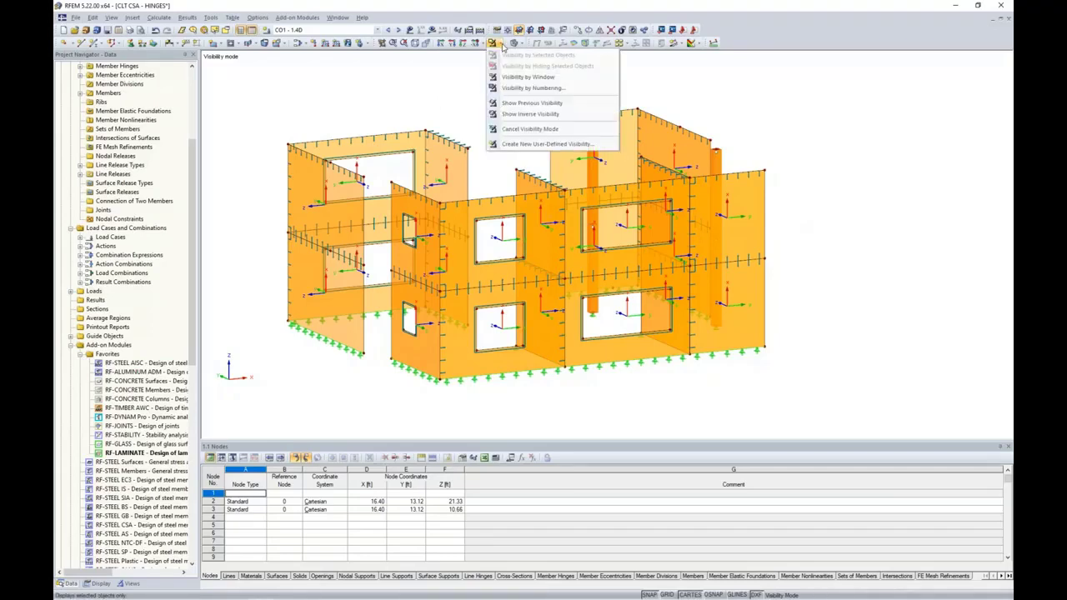
pyautogui.click(513, 114)
pyautogui.moveTo(834, 229)
pyautogui.keyDown('ctrl'); pyautogui.mouseDown(button='middle')
pyautogui.moveTo(898, 229)
pyautogui.moveTo(822, 262)
pyautogui.moveTo(828, 246)
pyautogui.mouseUp(button='middle'); pyautogui.keyUp('ctrl')
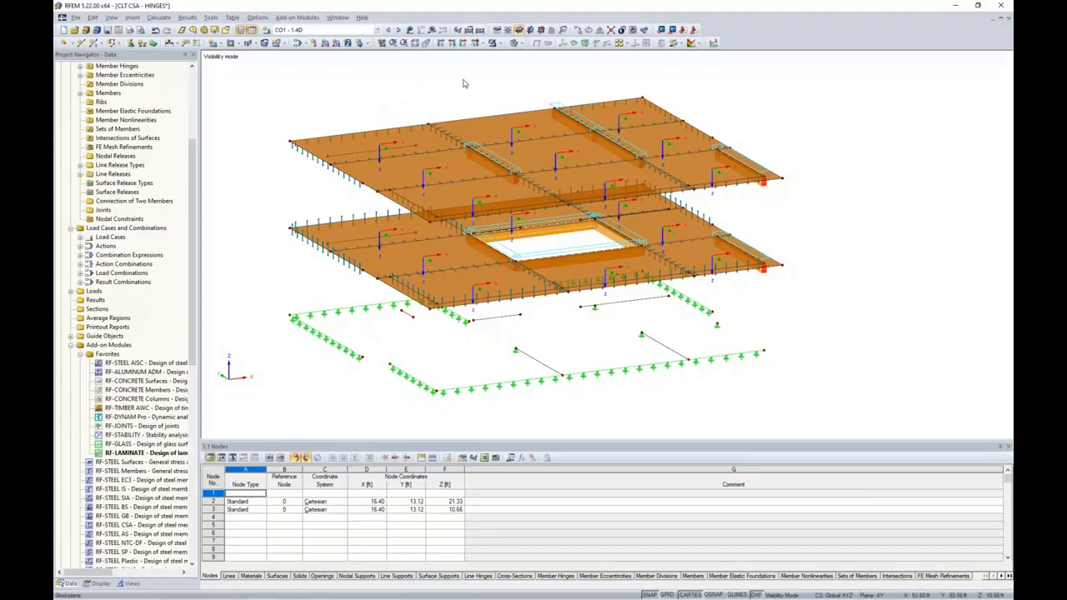
pyautogui.click(498, 43)
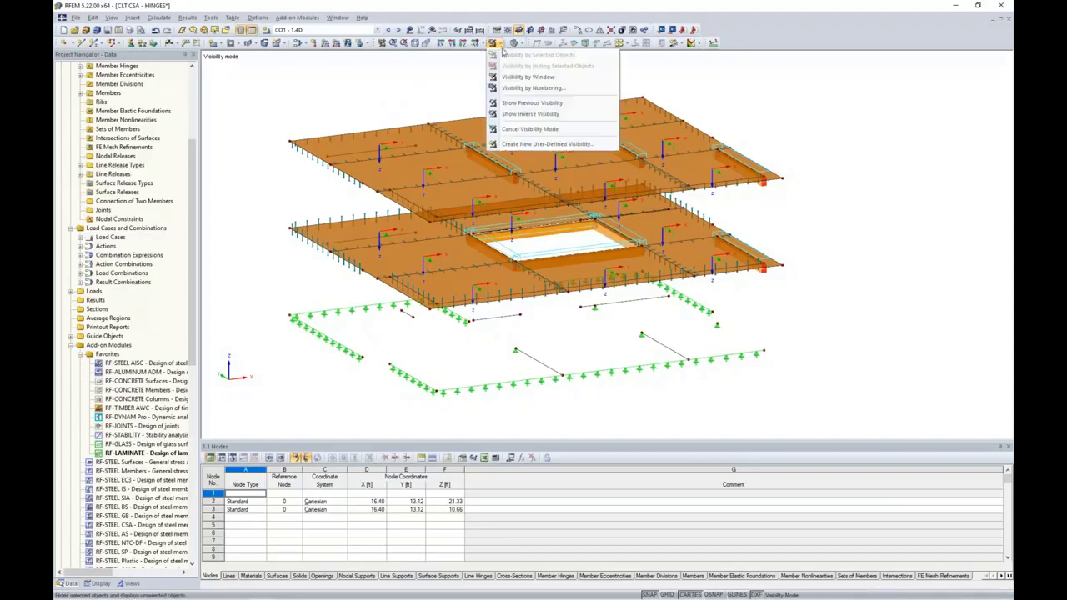
pyautogui.click(530, 129)
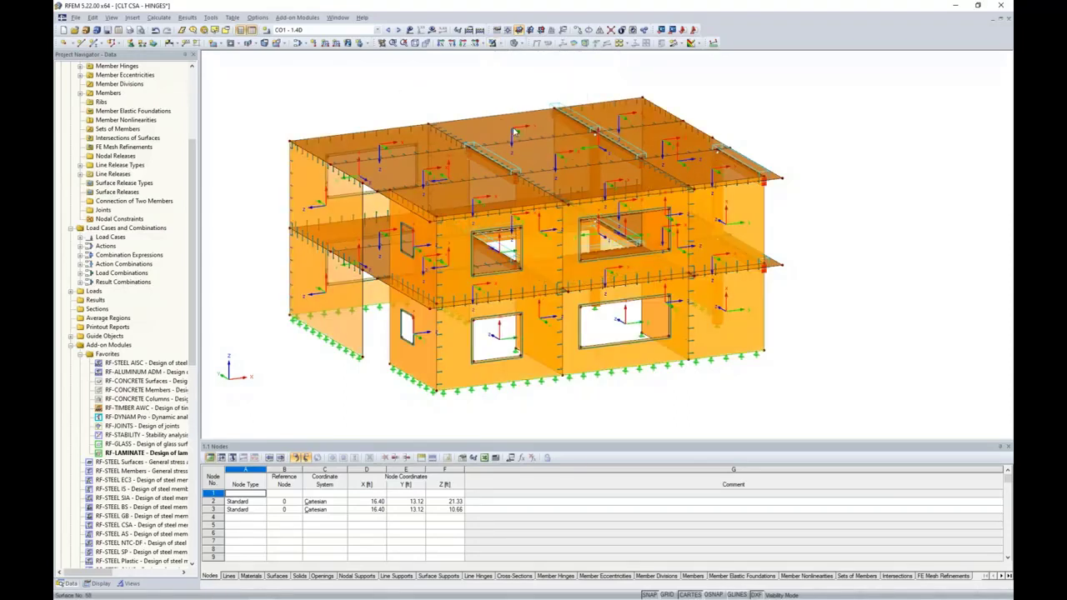
pyautogui.rightClick(741, 322)
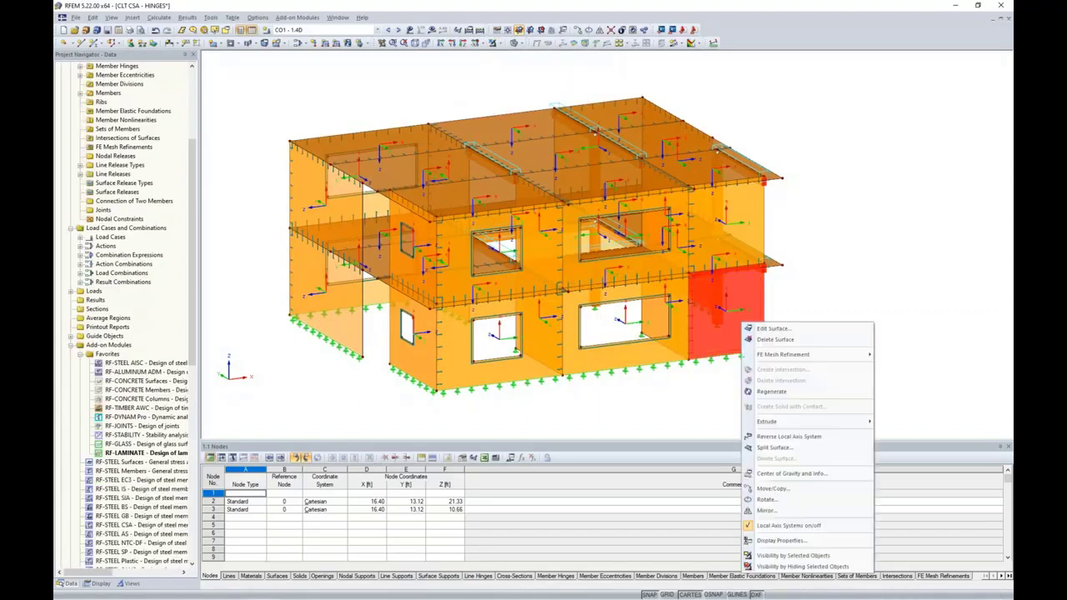
pyautogui.click(766, 526)
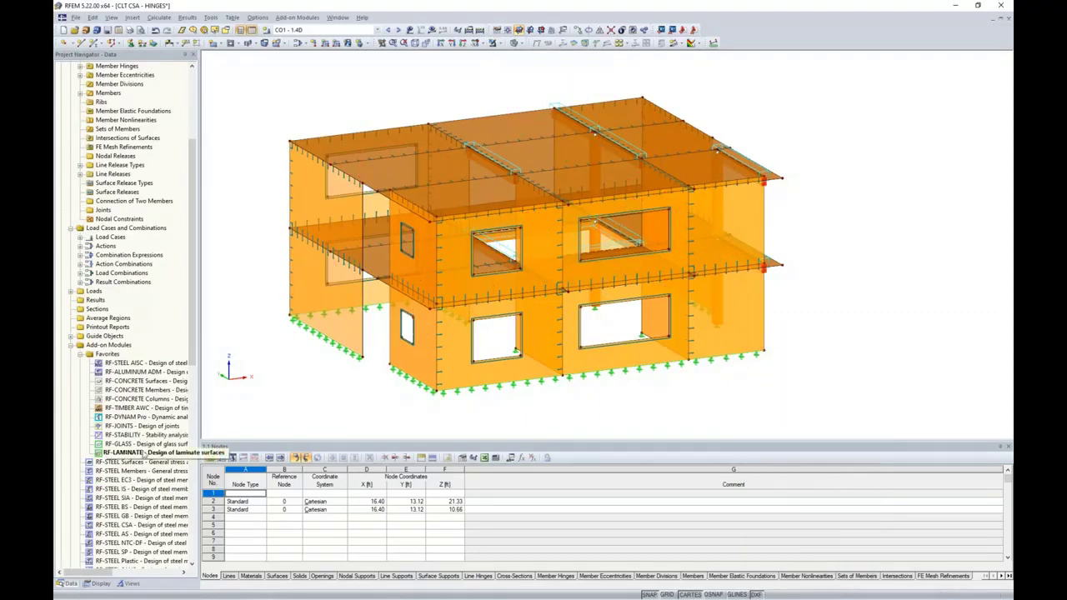
# Calculate RF-LAMINATE and view 2.2 Max Stress Ratio by Surface, maximum ratio 1.81
pyautogui.doubleClick(143, 454)
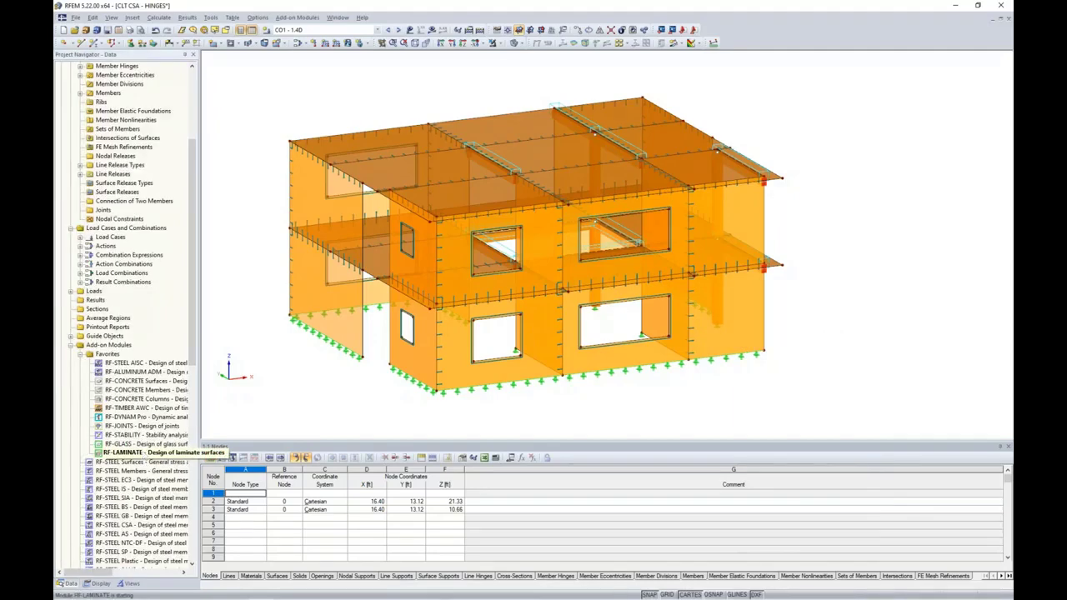
pyautogui.click(373, 472)
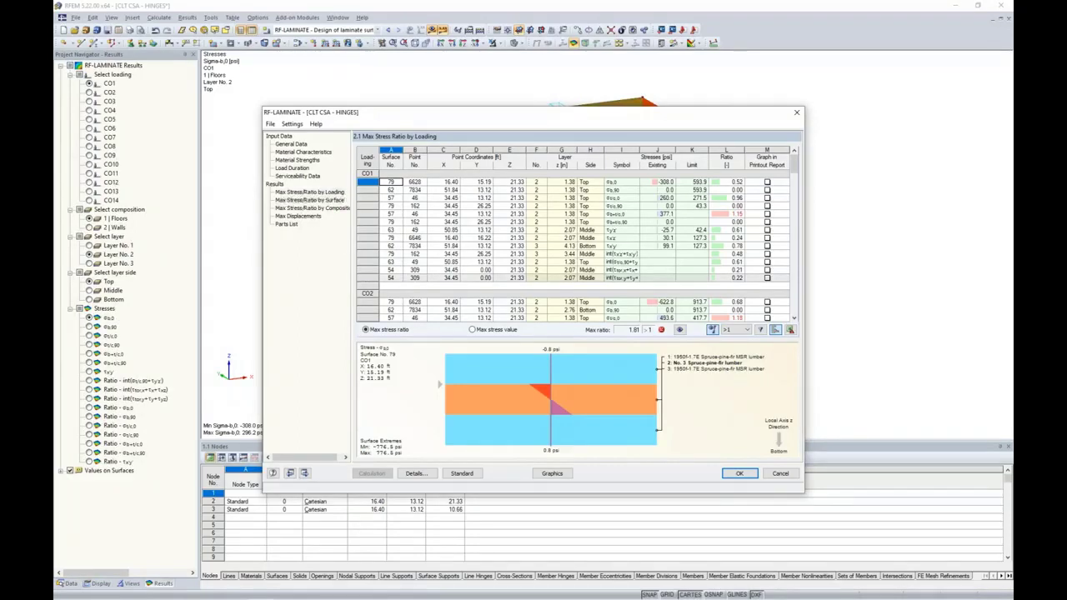
pyautogui.click(310, 200)
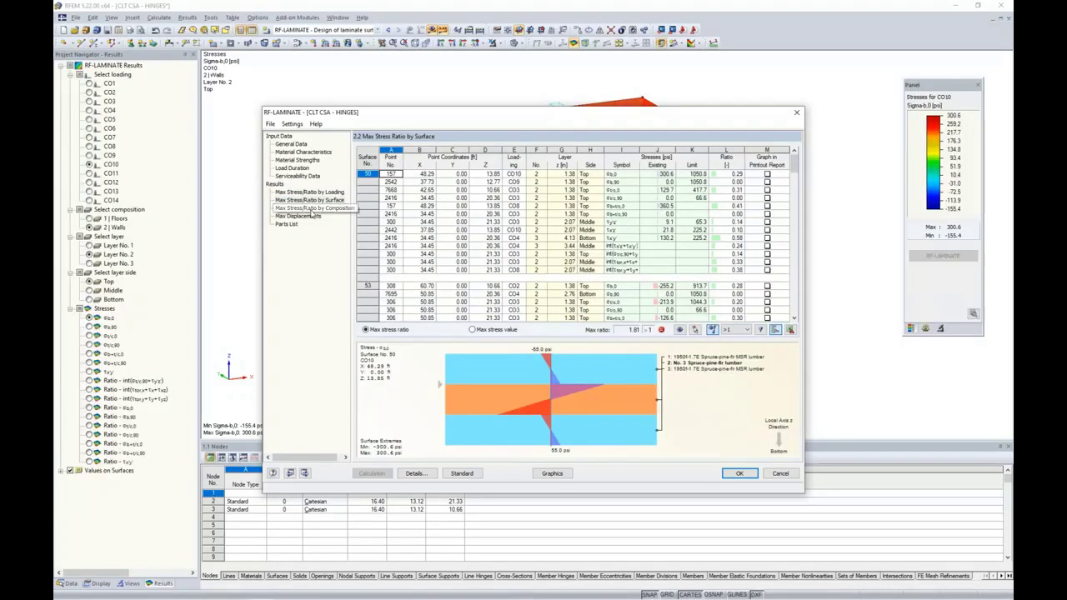
# Move the results window aside and show CO3 compression stress for wall surface 53 in the model
pyautogui.moveTo(479, 123); pyautogui.dragTo(476, 367)
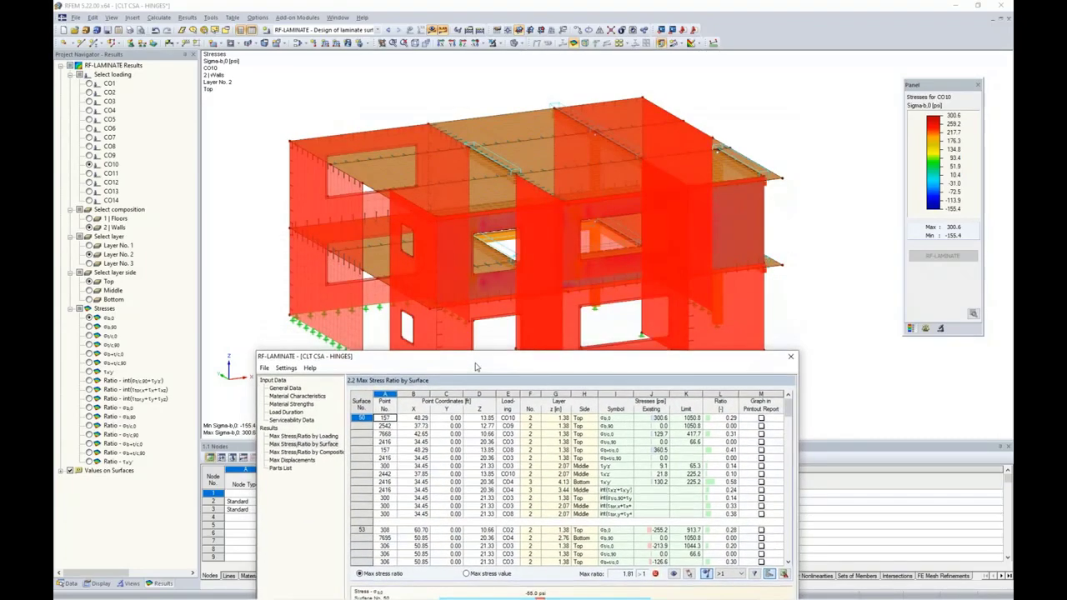
pyautogui.click(553, 441)
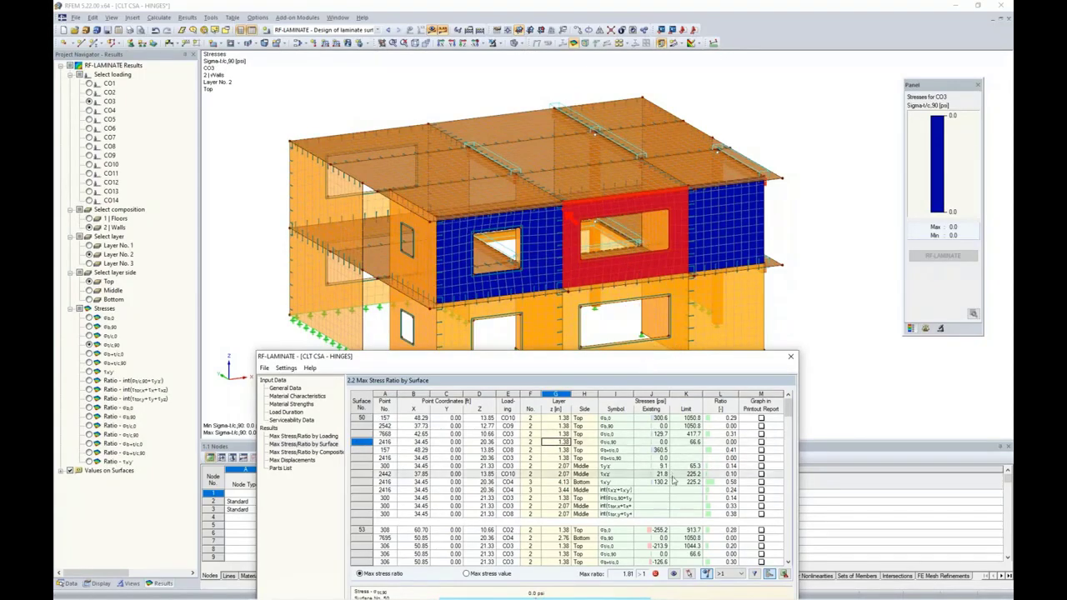
pyautogui.click(617, 546)
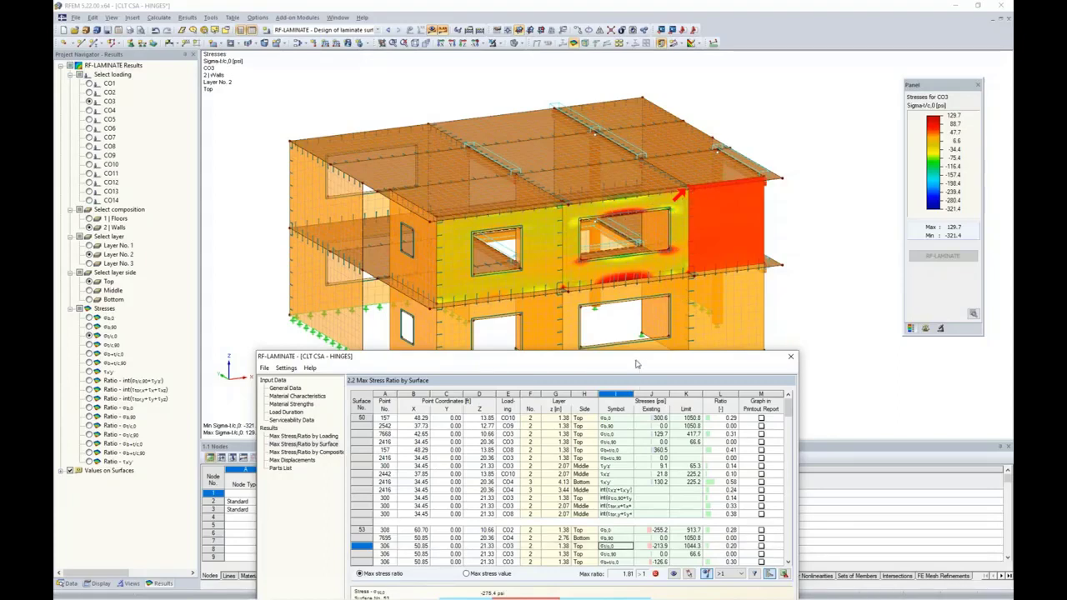
# Reposition the results window and view Max Displacements, deflection ratio 0.94
pyautogui.moveTo(636, 364); pyautogui.dragTo(658, 167)
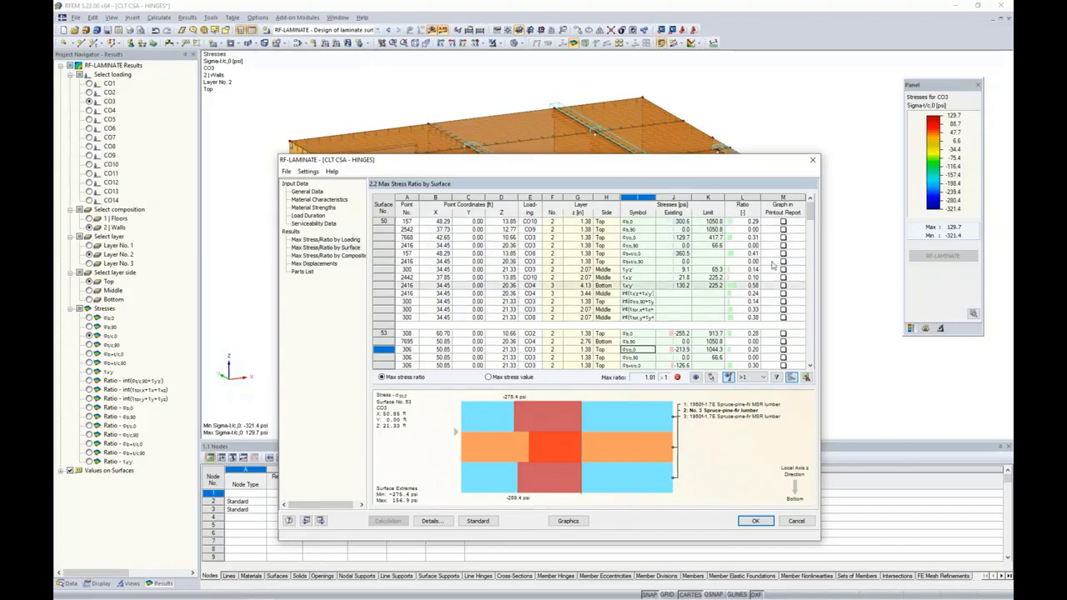
pyautogui.moveTo(697, 166); pyautogui.dragTo(680, 104)
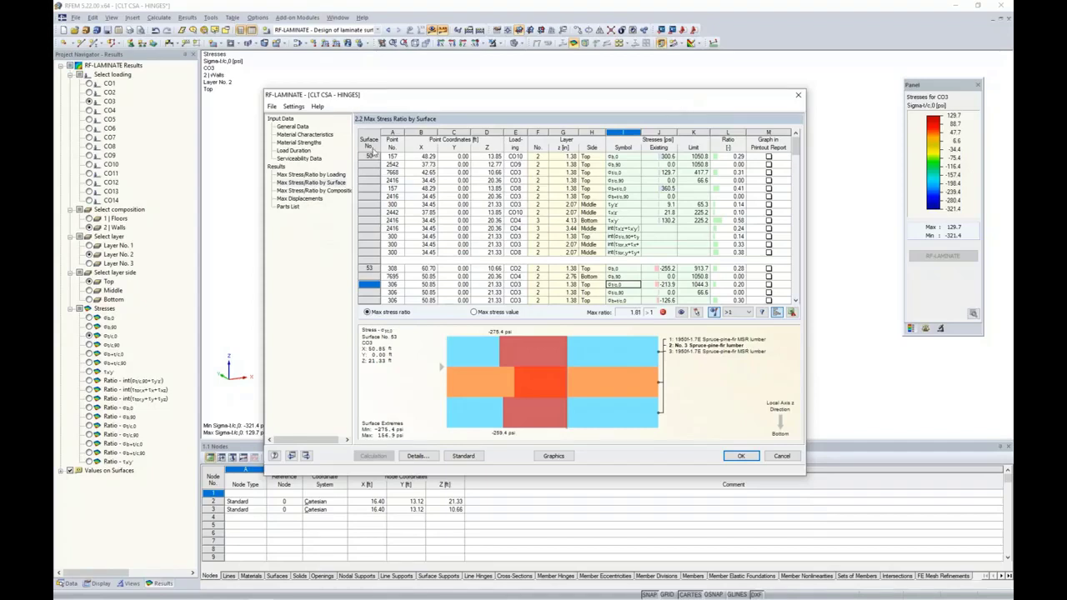
pyautogui.click(305, 200)
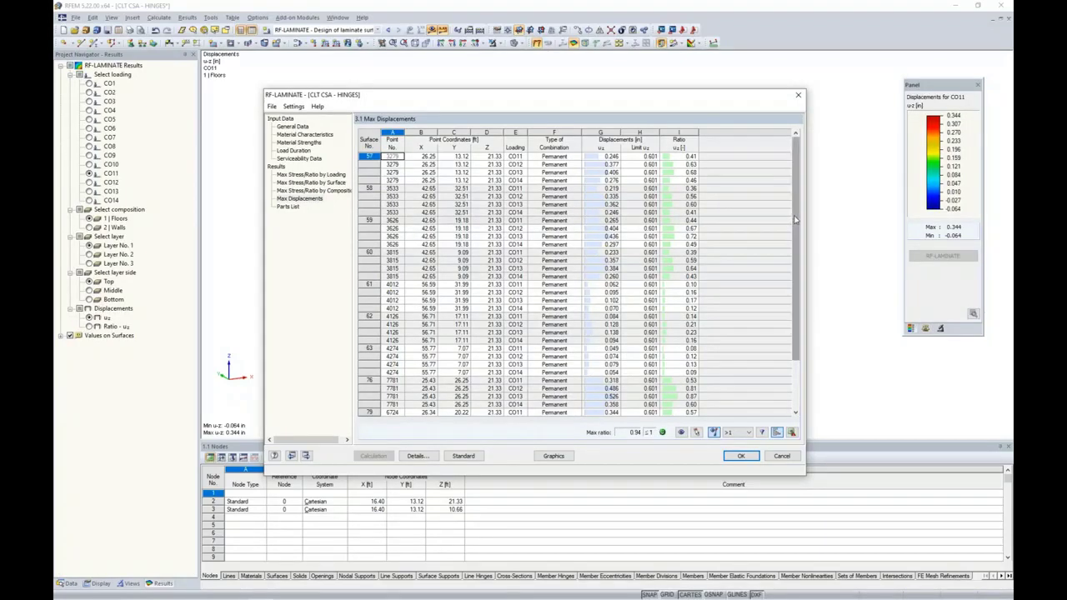
# Return to ratios by surface, cancel the Excel export, and show surface 50's 21.8 psi shear stress
pyautogui.moveTo(798, 240); pyautogui.dragTo(790, 278)
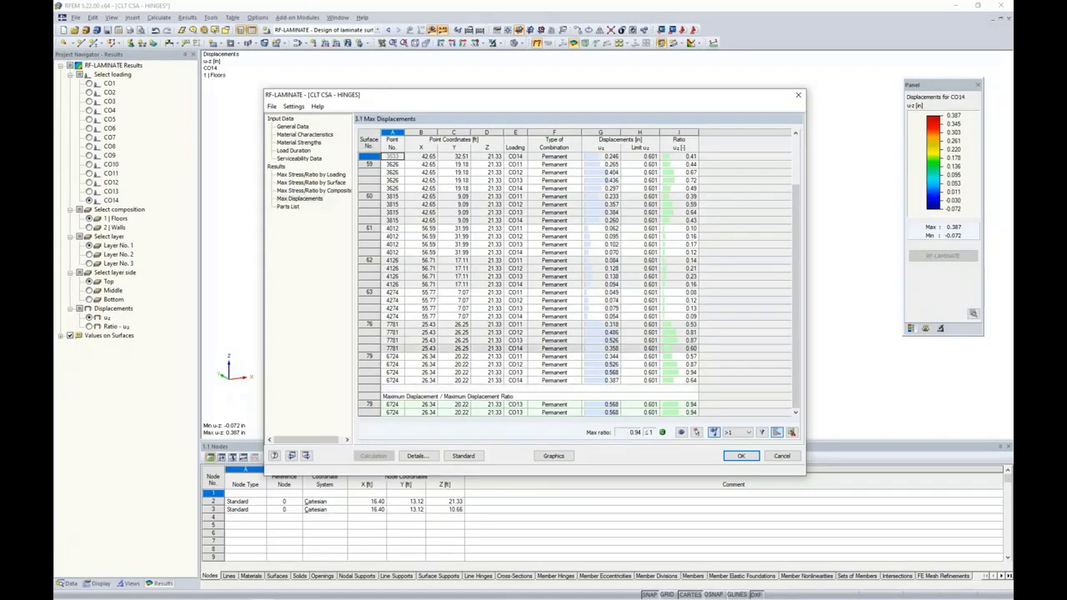
pyautogui.click(327, 183)
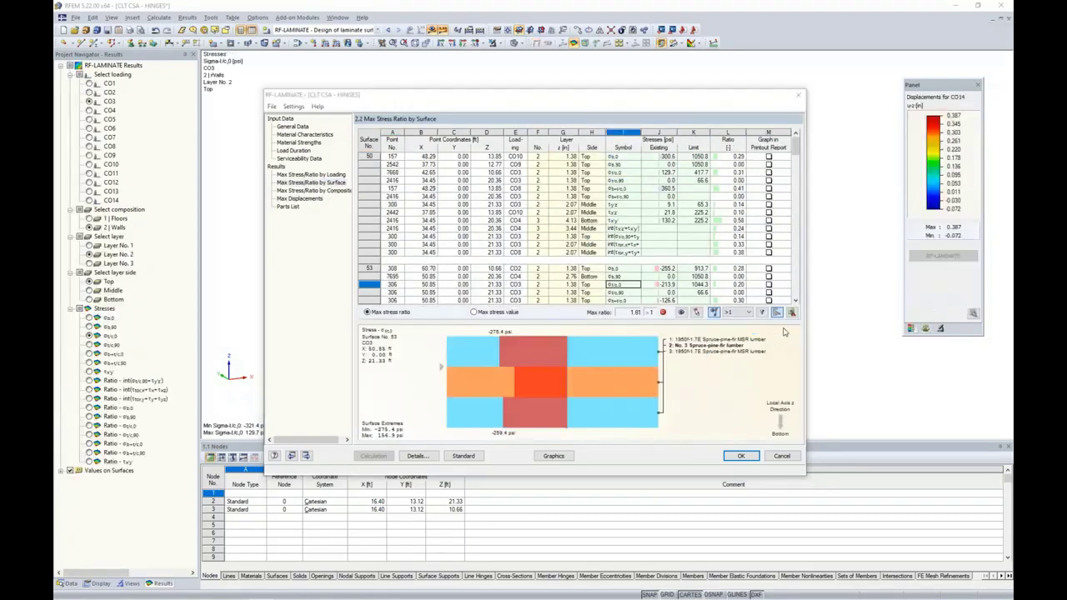
pyautogui.click(791, 313)
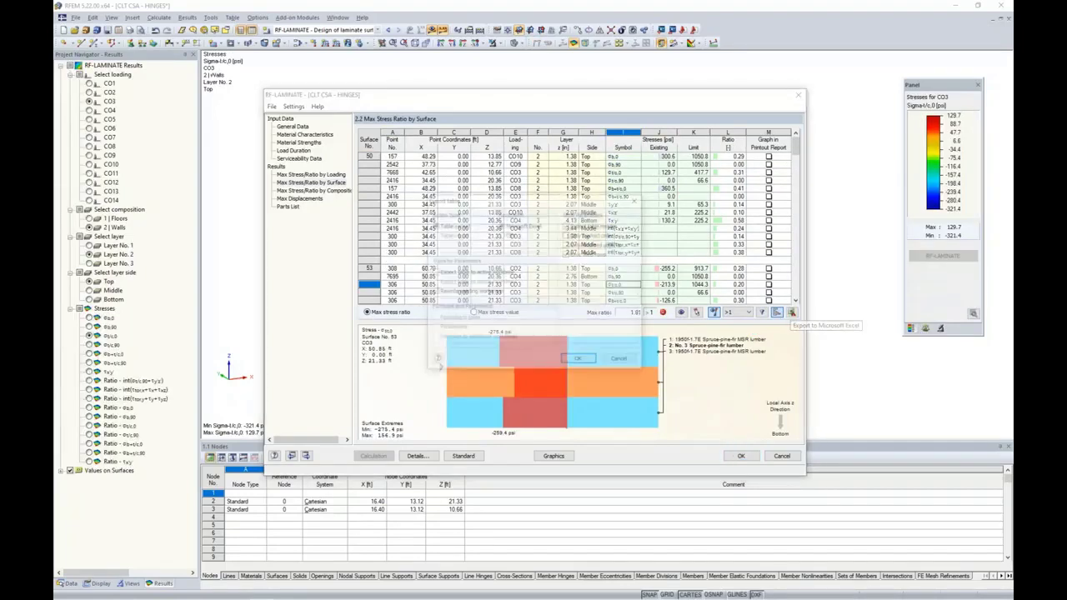
pyautogui.click(621, 362)
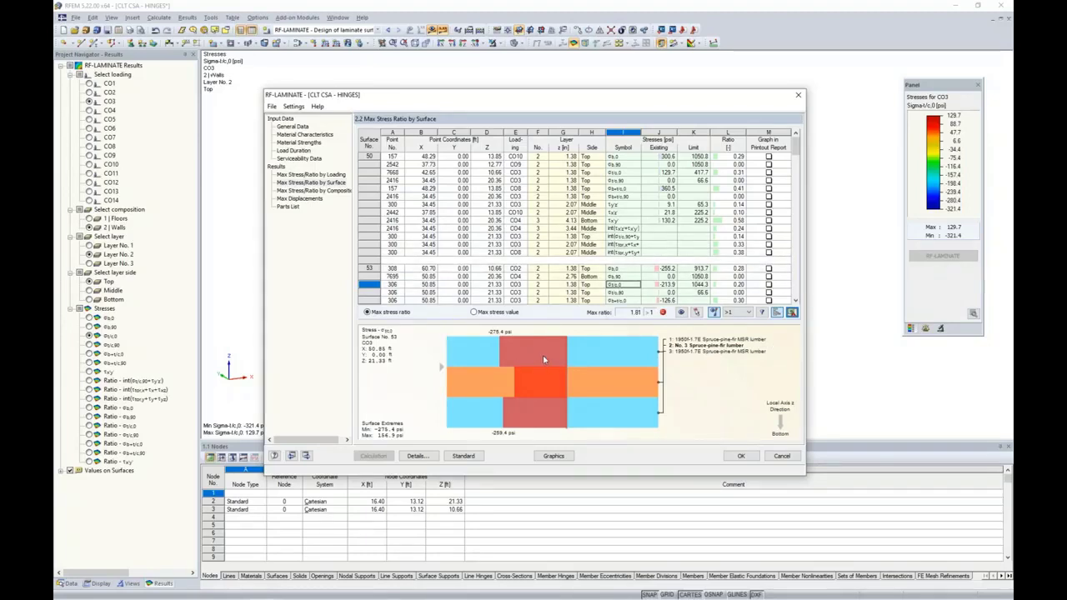
pyautogui.click(626, 212)
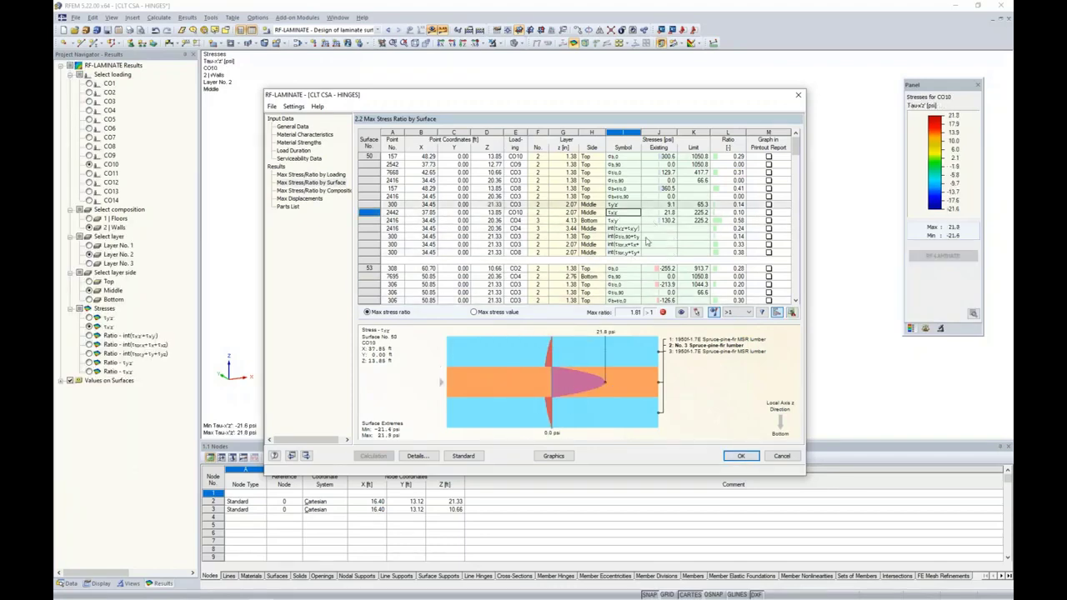
# Browse the parts list and ratios by loading, then view surface 50's ratio 0.10 by surface
pyautogui.click(287, 206)
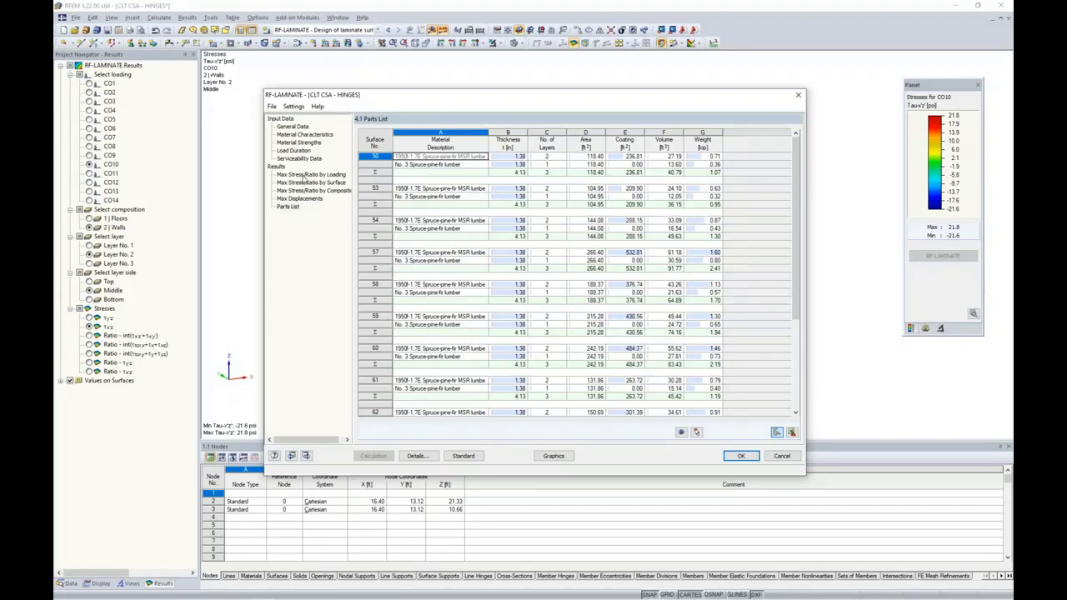
pyautogui.click(307, 175)
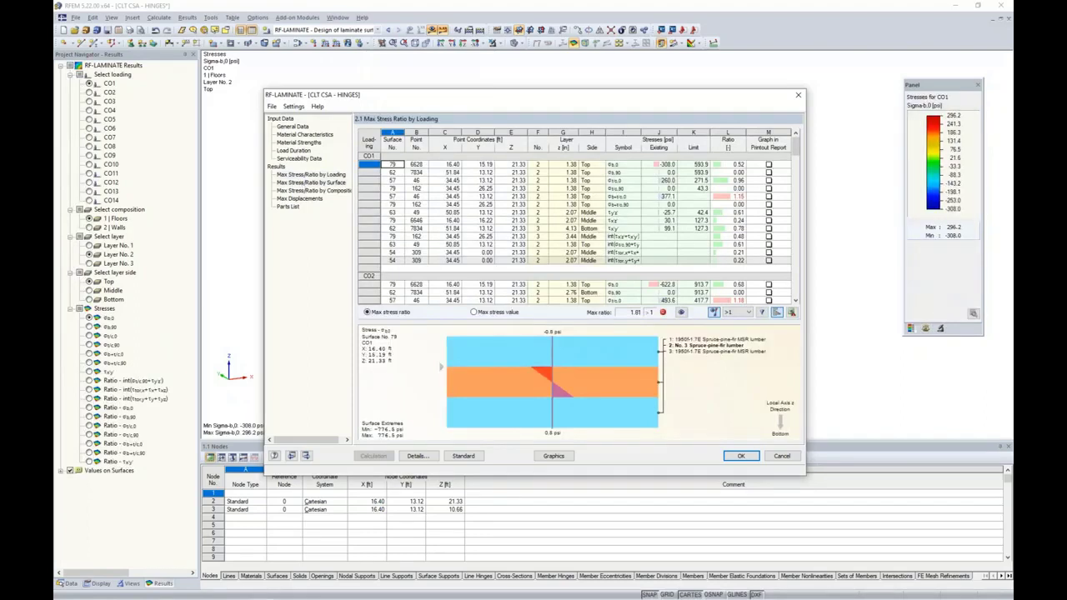
pyautogui.click(310, 182)
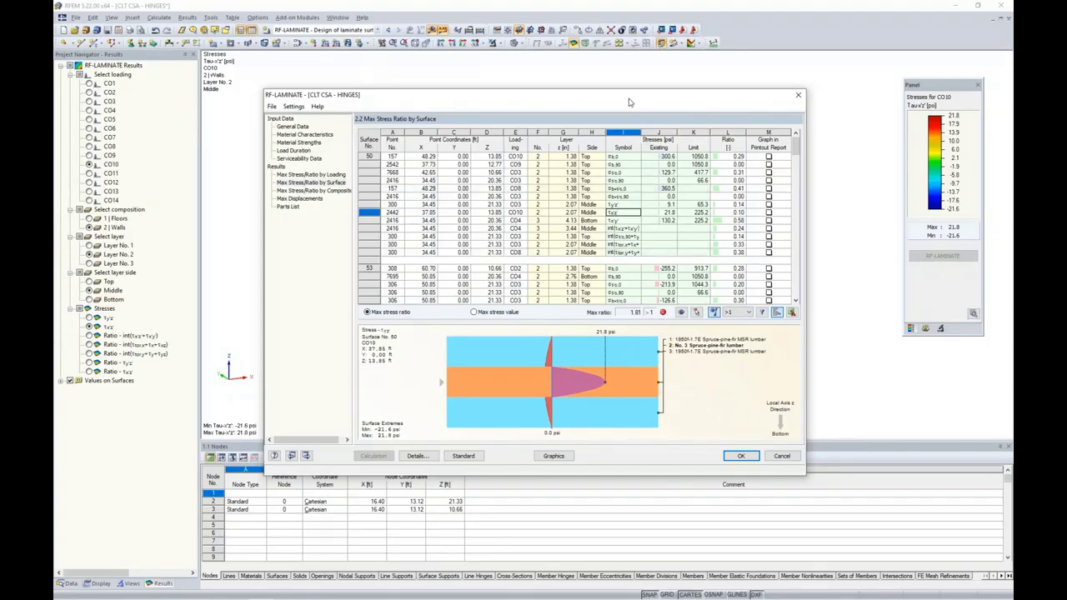
pyautogui.moveTo(632, 96); pyautogui.dragTo(617, 122)
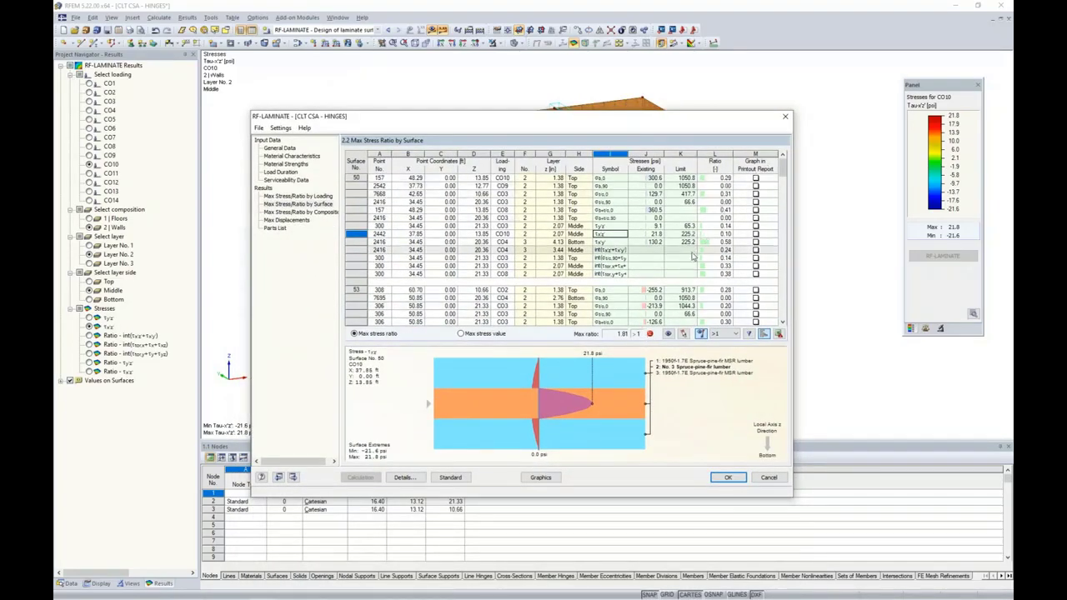
# Filter the RF-LAMINATE stress-ratio table to show only ratios above 1
pyautogui.click(735, 334)
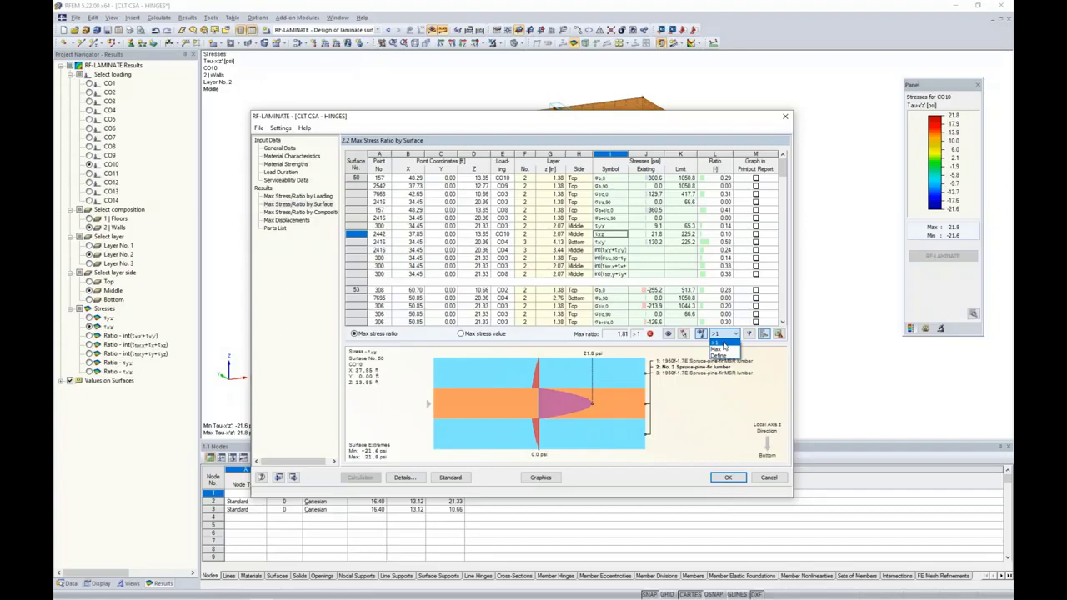
pyautogui.click(721, 342)
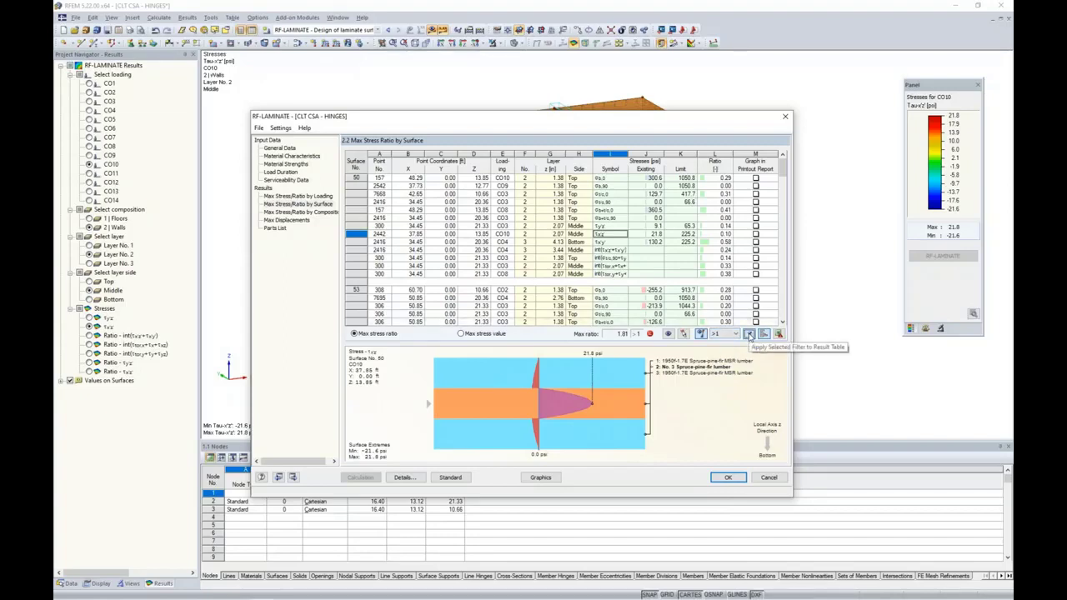
pyautogui.click(749, 333)
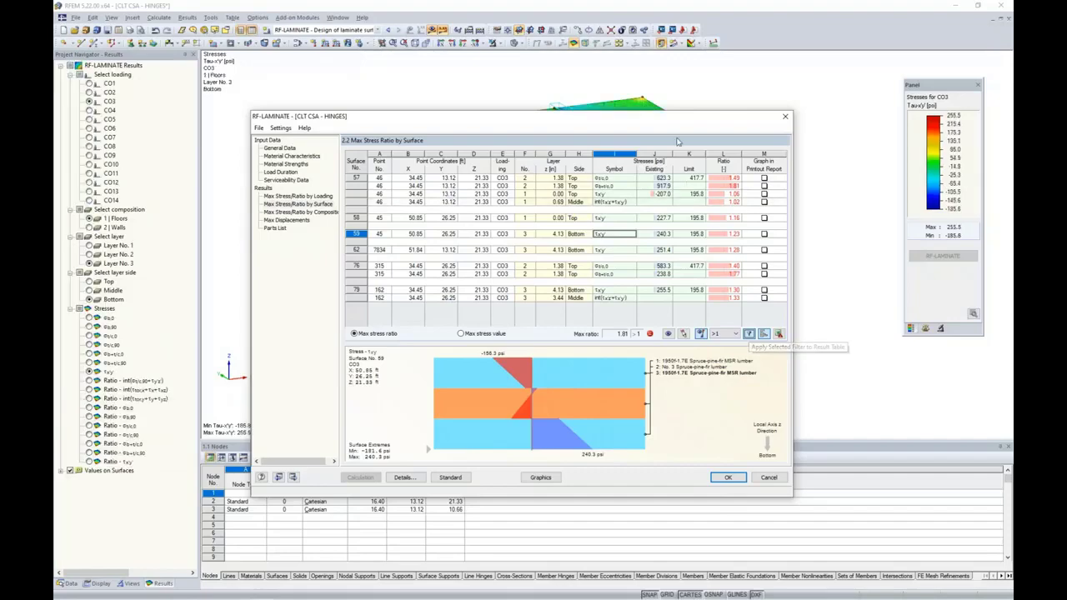
# Inspect the overstressed CO3 rows for surfaces 57, 58, 59, 62 and 76 in the model
pyautogui.moveTo(665, 120); pyautogui.dragTo(663, 231)
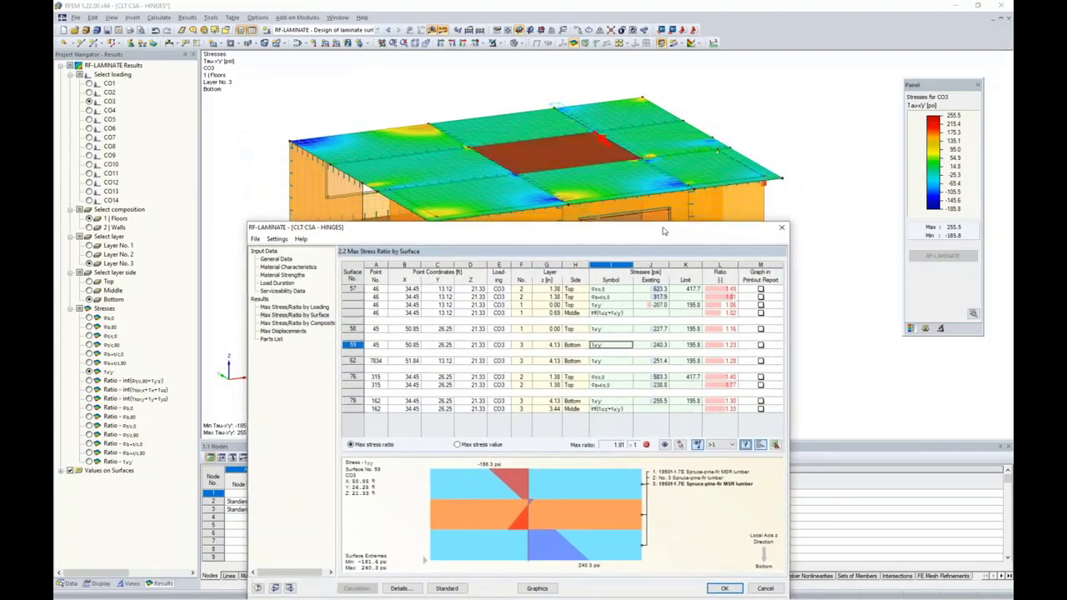
pyautogui.click(617, 290)
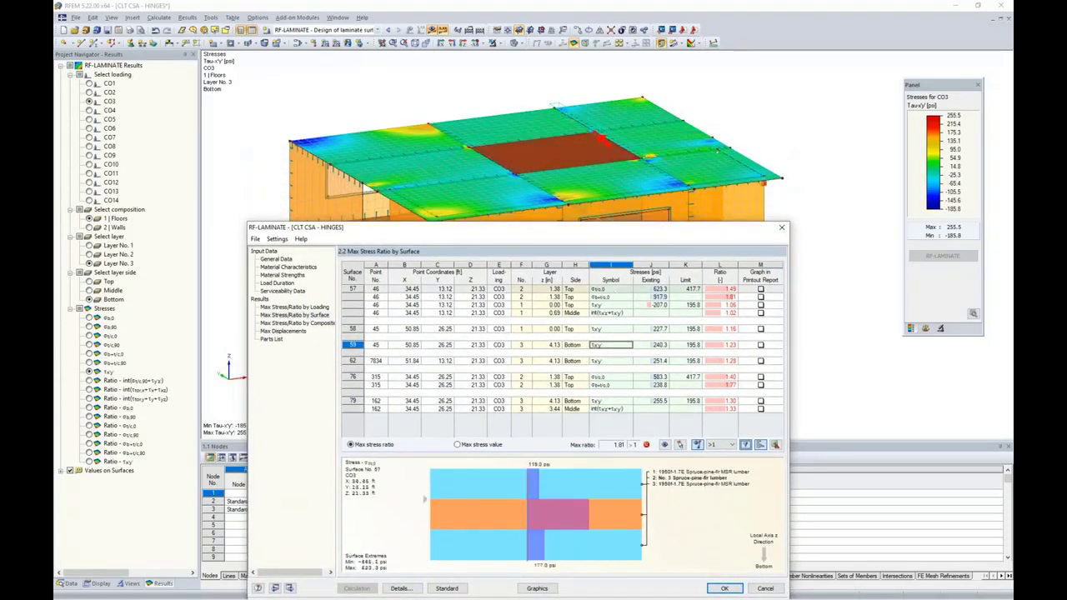
pyautogui.click(615, 297)
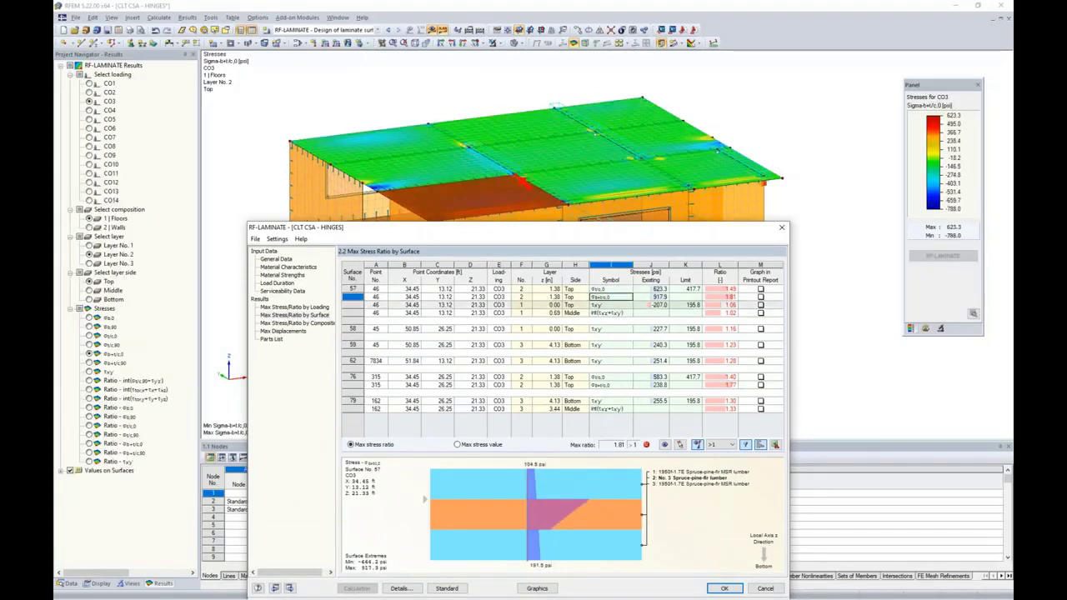
pyautogui.click(615, 313)
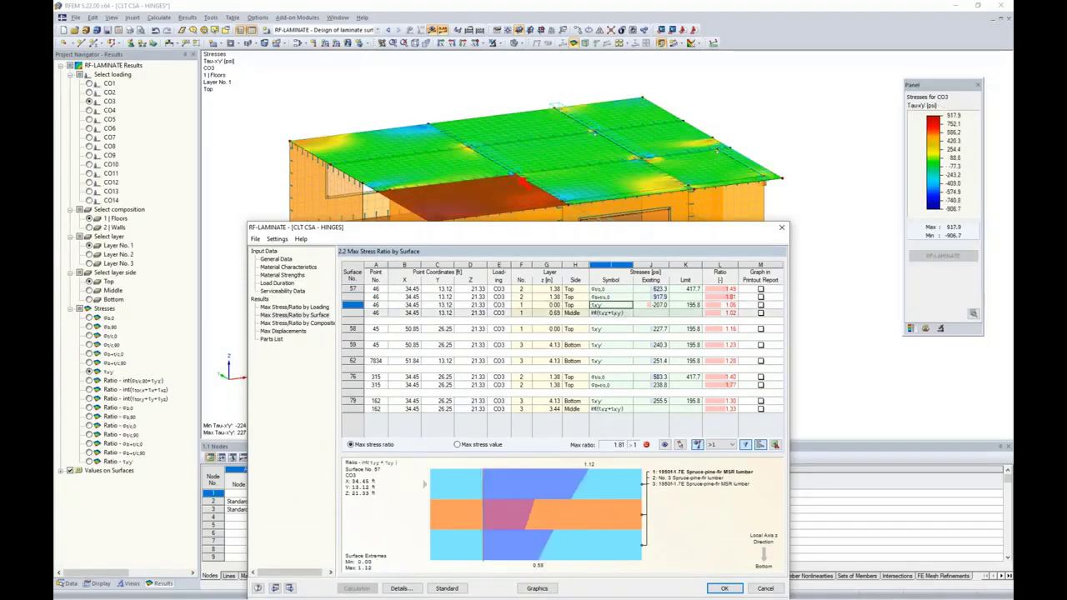
pyautogui.click(619, 335)
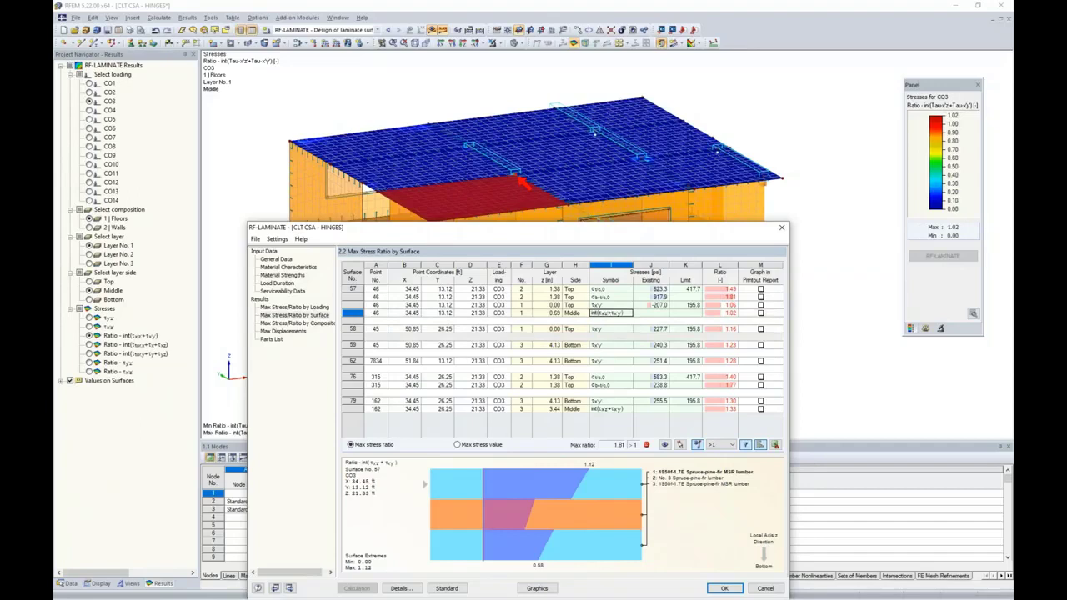
pyautogui.click(615, 330)
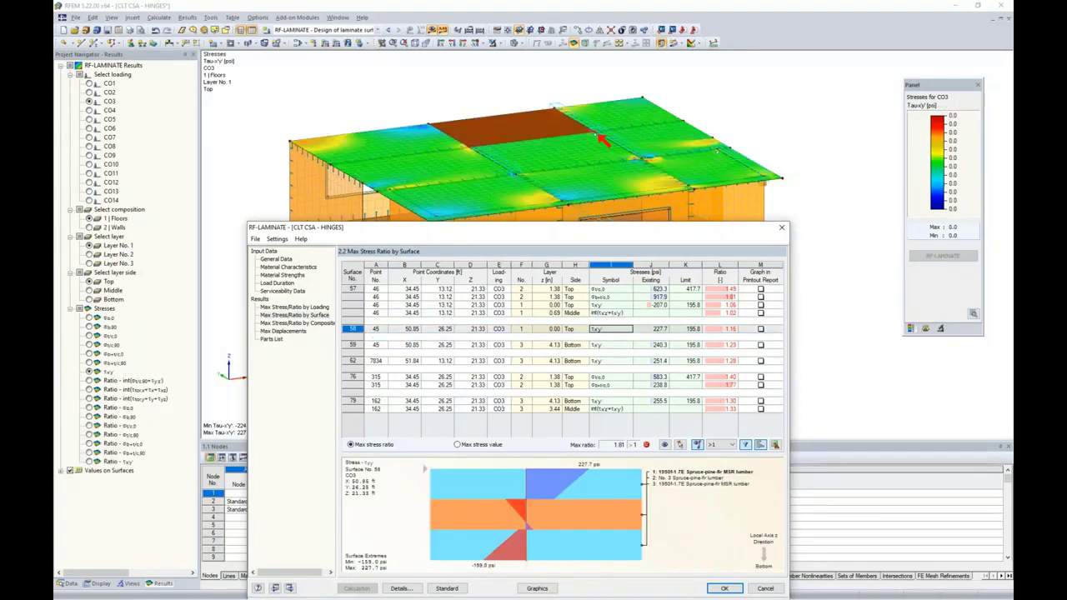
pyautogui.click(614, 345)
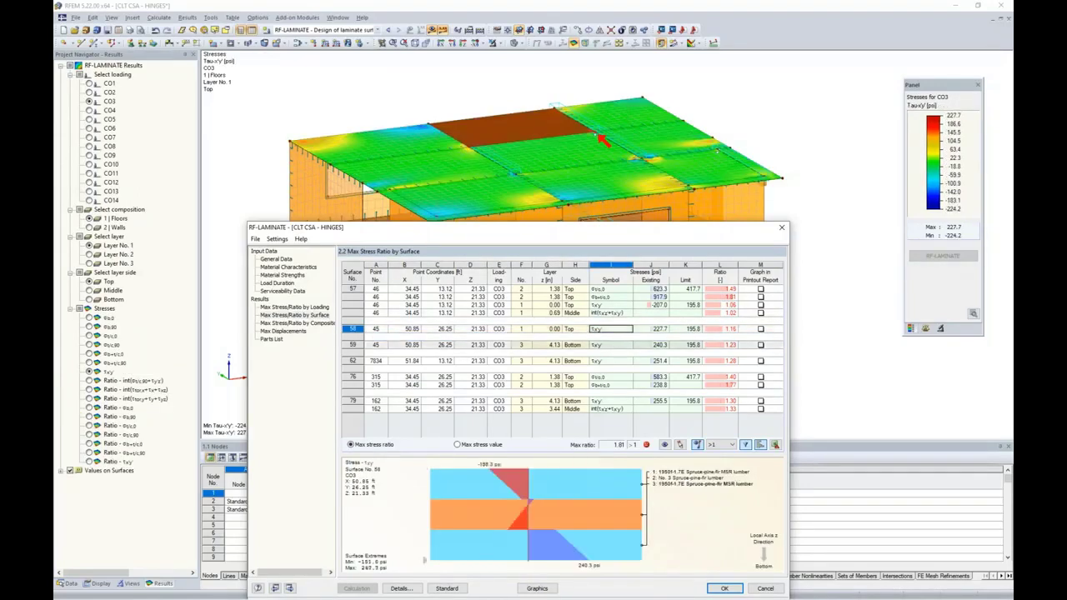
pyautogui.click(614, 361)
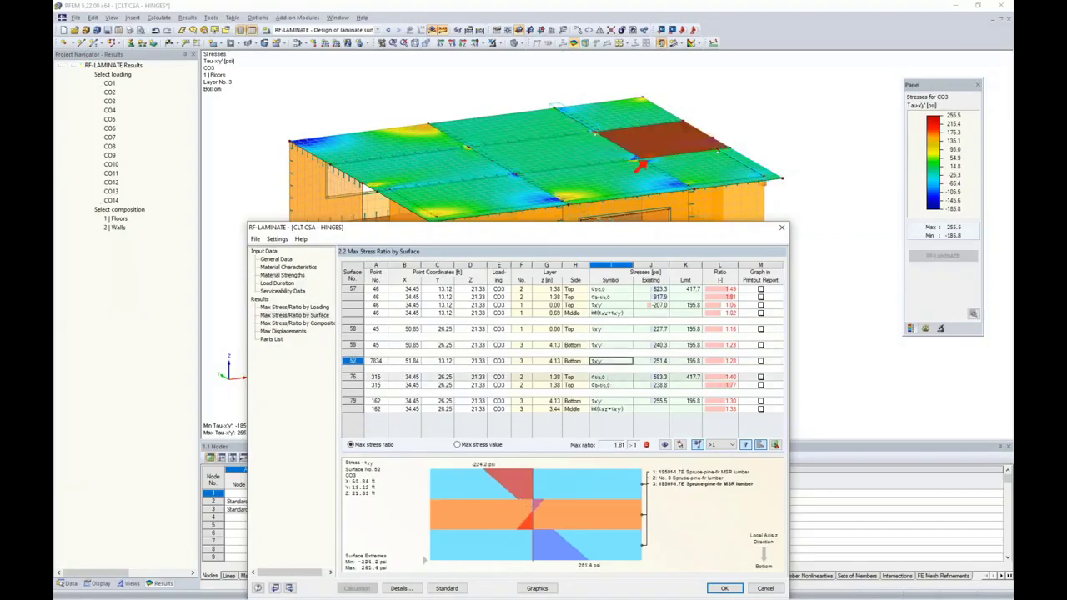
pyautogui.click(610, 377)
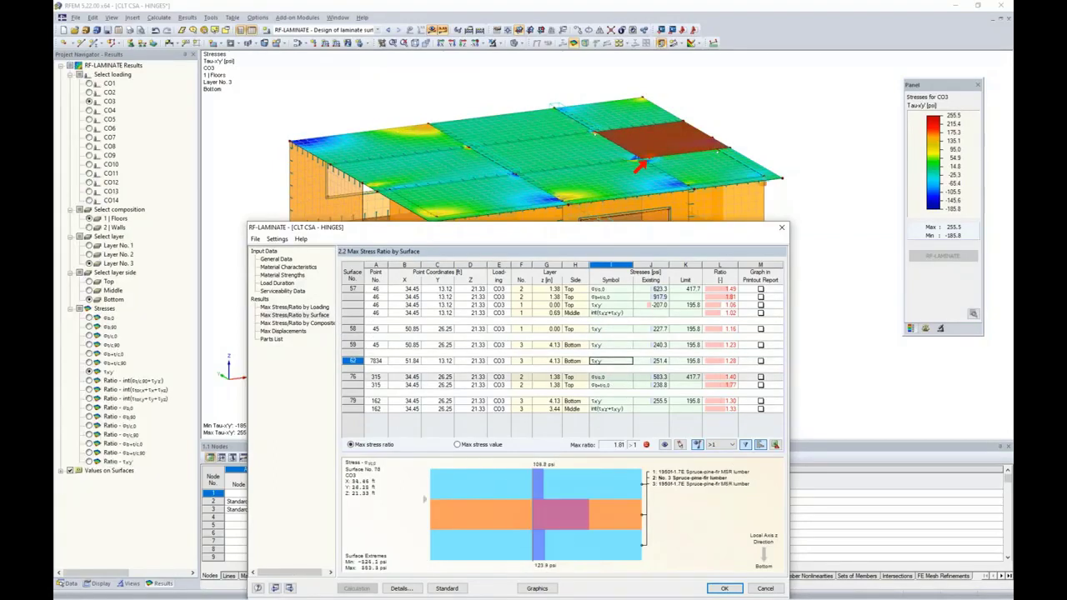
pyautogui.click(610, 385)
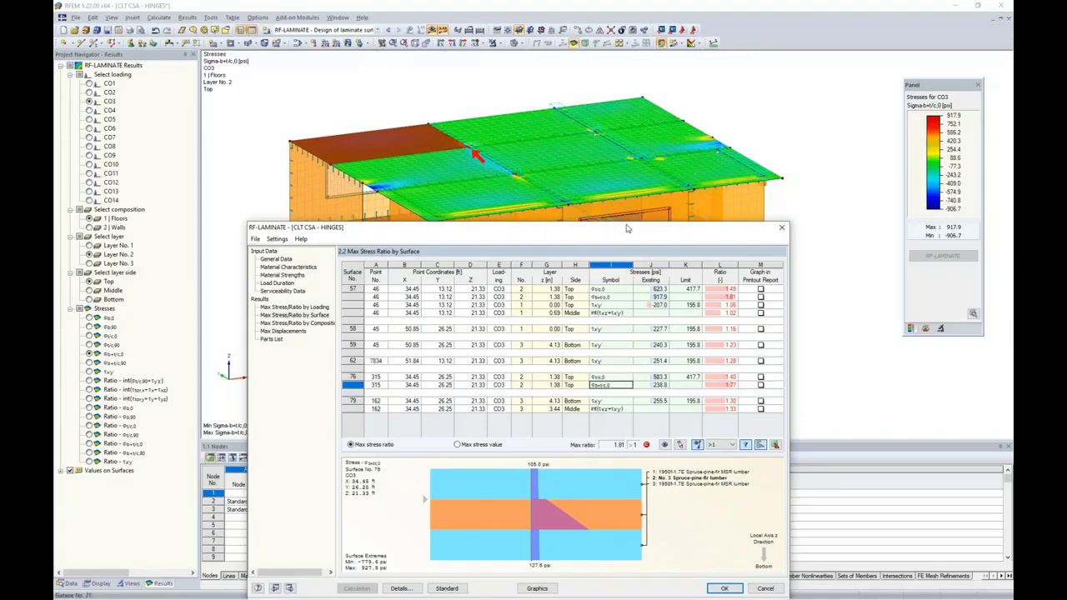
pyautogui.moveTo(613, 230); pyautogui.dragTo(630, 99)
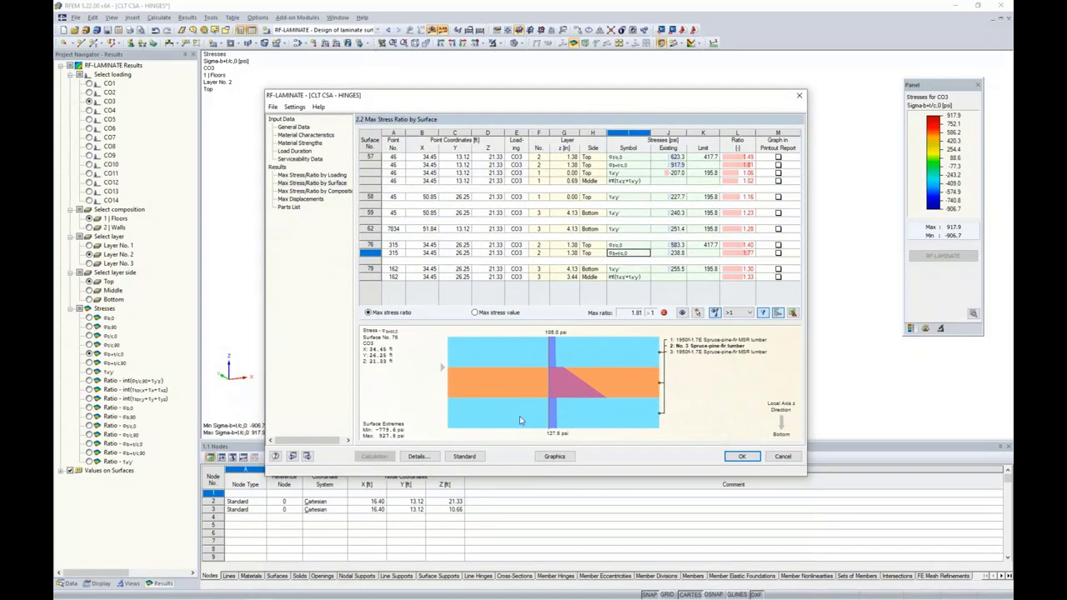
# Close RF-LAMINATE and show the CO3 σb+t/c,0 stress ratio on the floor slabs, peaking at 1.81
pyautogui.click(550, 458)
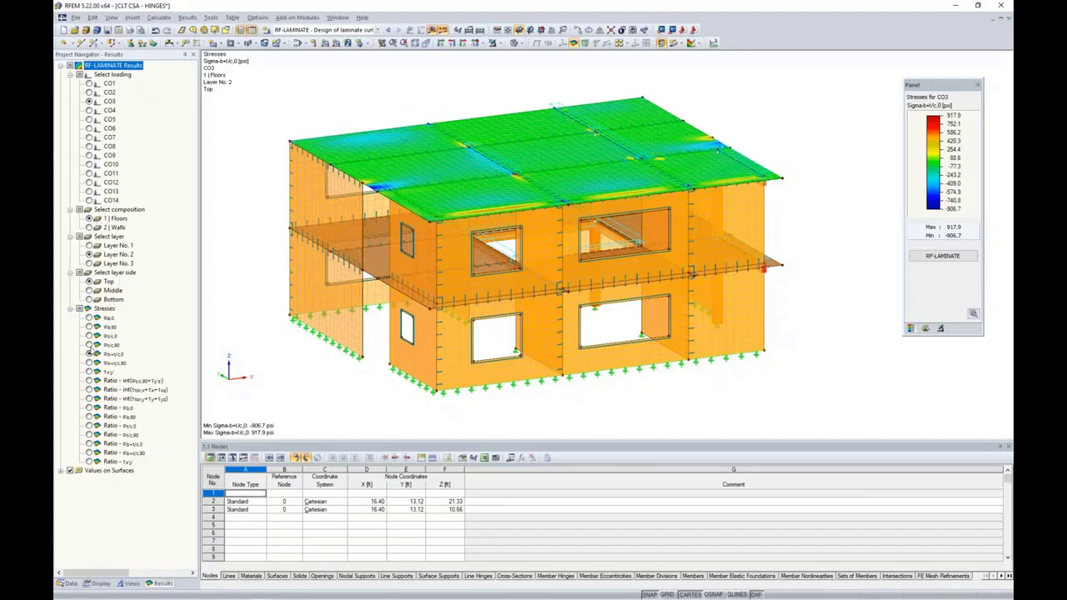
pyautogui.click(90, 344)
pyautogui.click(89, 354)
pyautogui.click(89, 444)
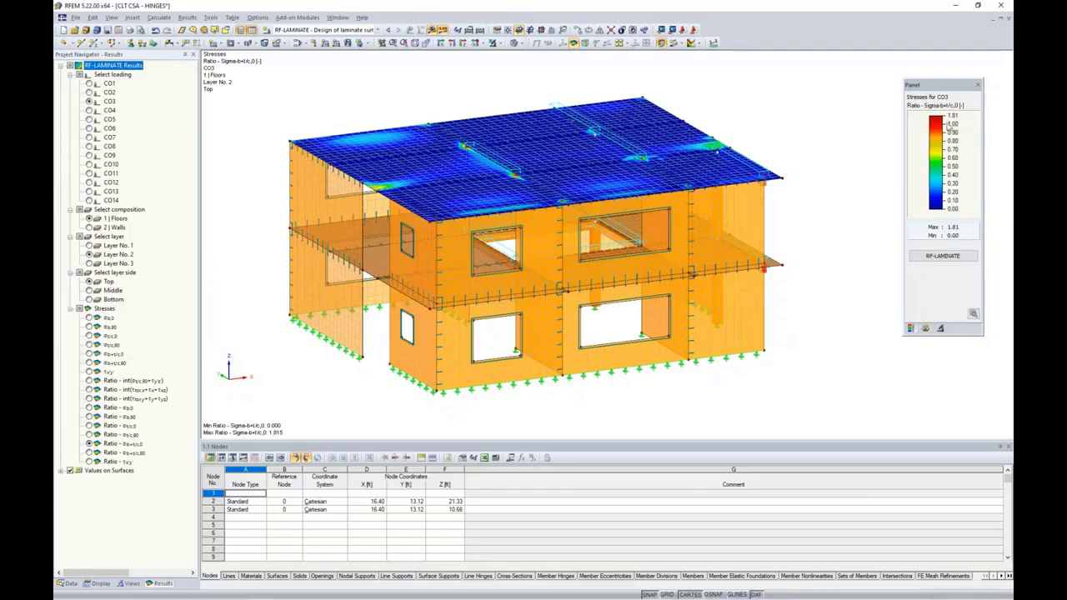
pyautogui.scroll(5, 471, 150)
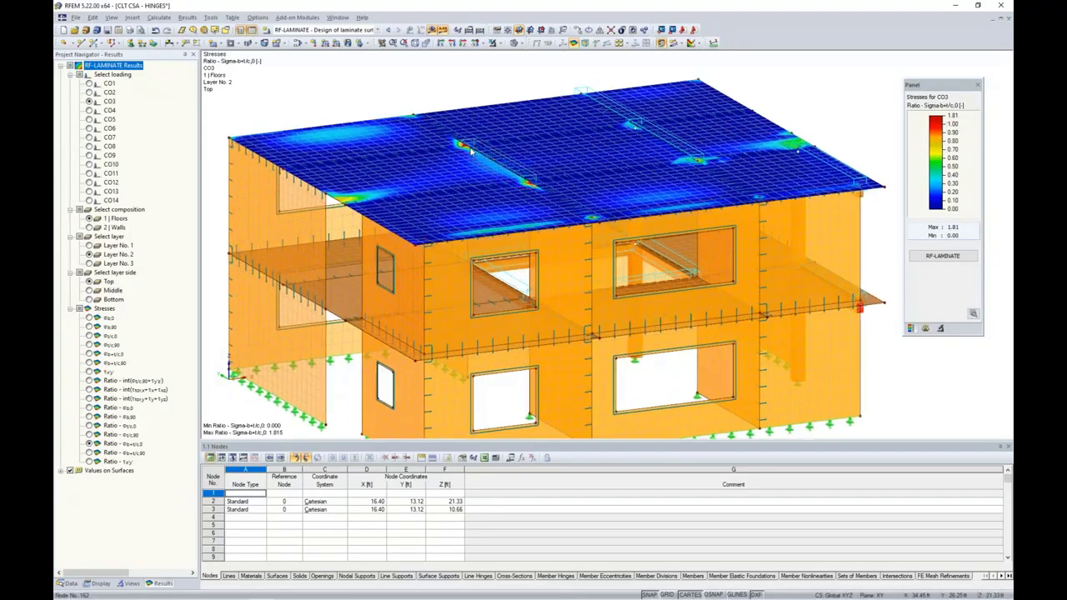
pyautogui.scroll(2, 470, 150)
pyautogui.scroll(1, 470, 150)
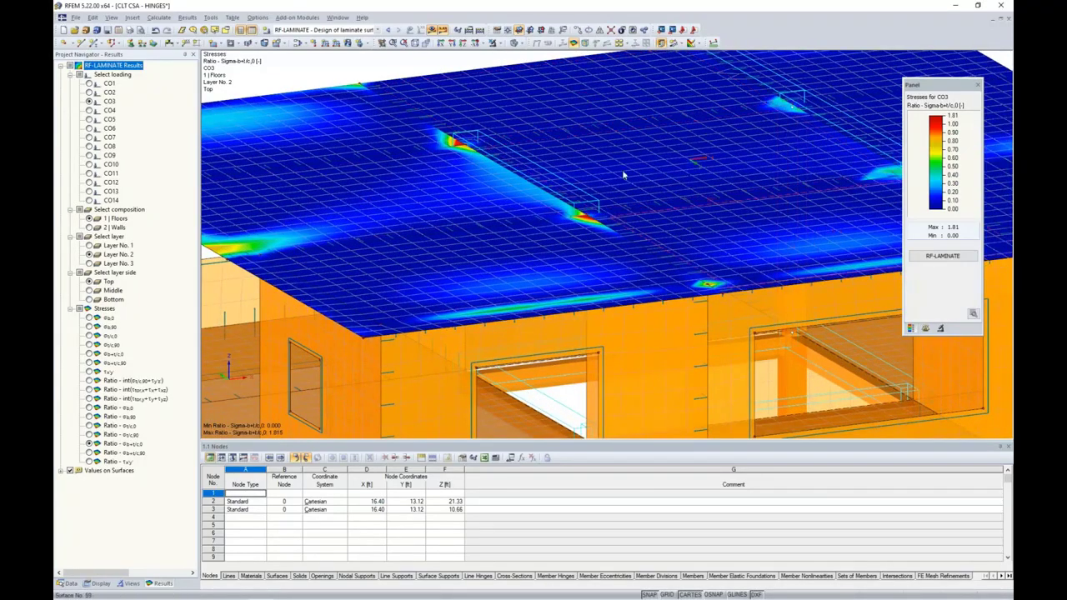
pyautogui.scroll(2, 428, 143)
pyautogui.scroll(2, 428, 140)
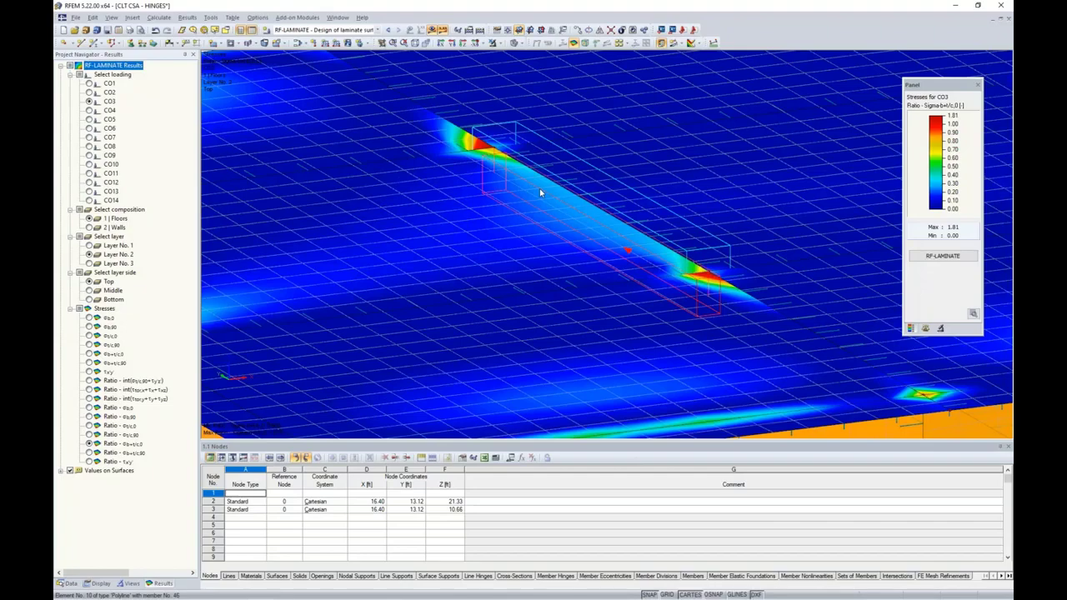
pyautogui.scroll(-5, 539, 189)
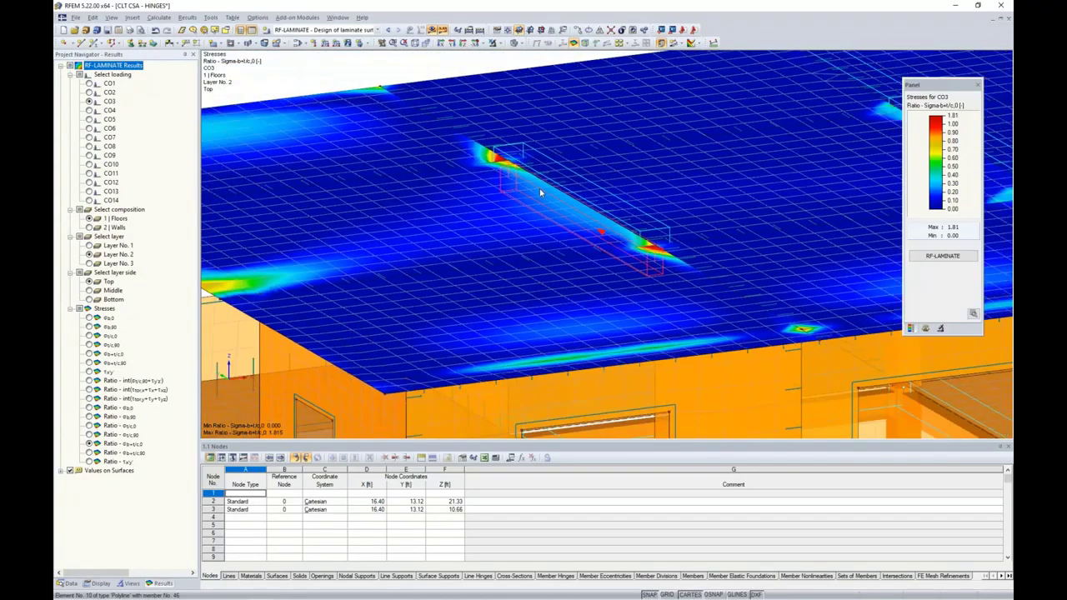
pyautogui.scroll(-1, 539, 188)
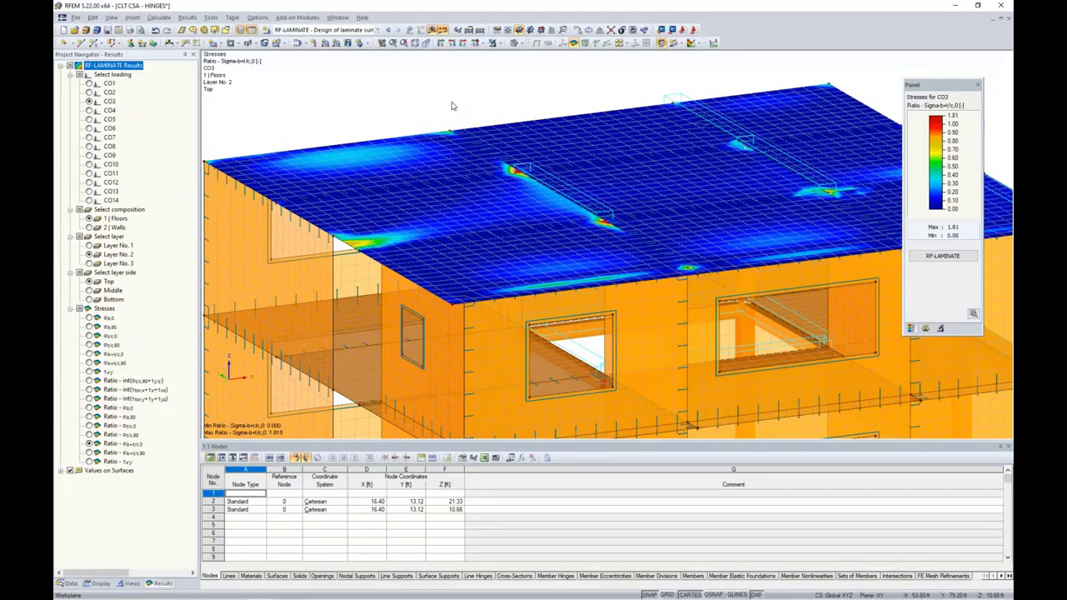
# Select the roof from a side view along X and display only the selected roof
pyautogui.keyDown('ctrl'); pyautogui.moveTo(781, 164); pyautogui.dragTo(445, 101, button='middle'); pyautogui.keyUp('ctrl')
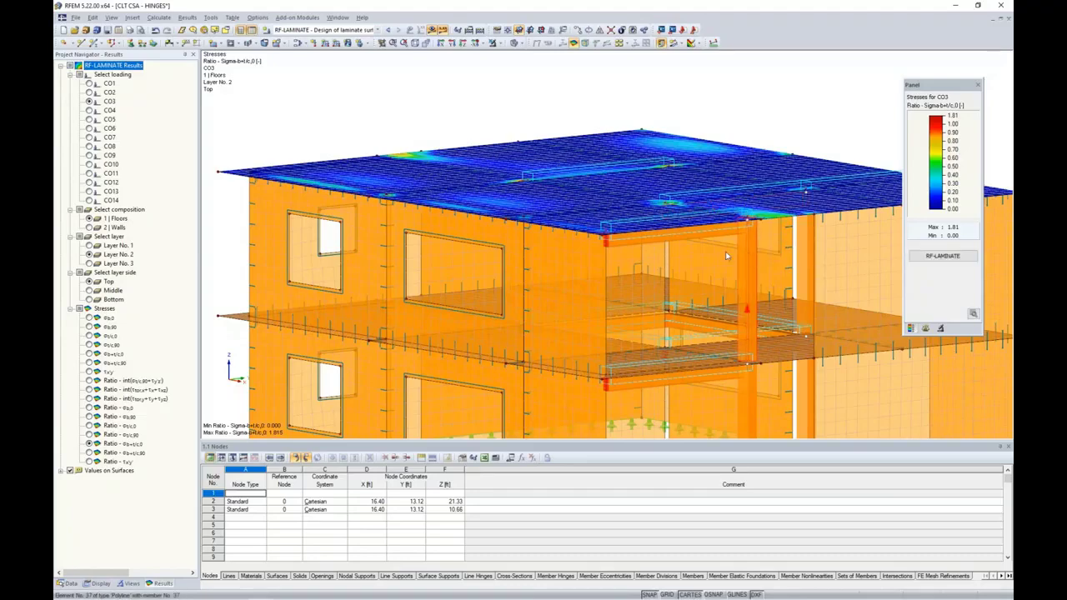
pyautogui.keyDown('ctrl'); pyautogui.moveTo(486, 250); pyautogui.dragTo(625, 305, button='middle'); pyautogui.keyUp('ctrl')
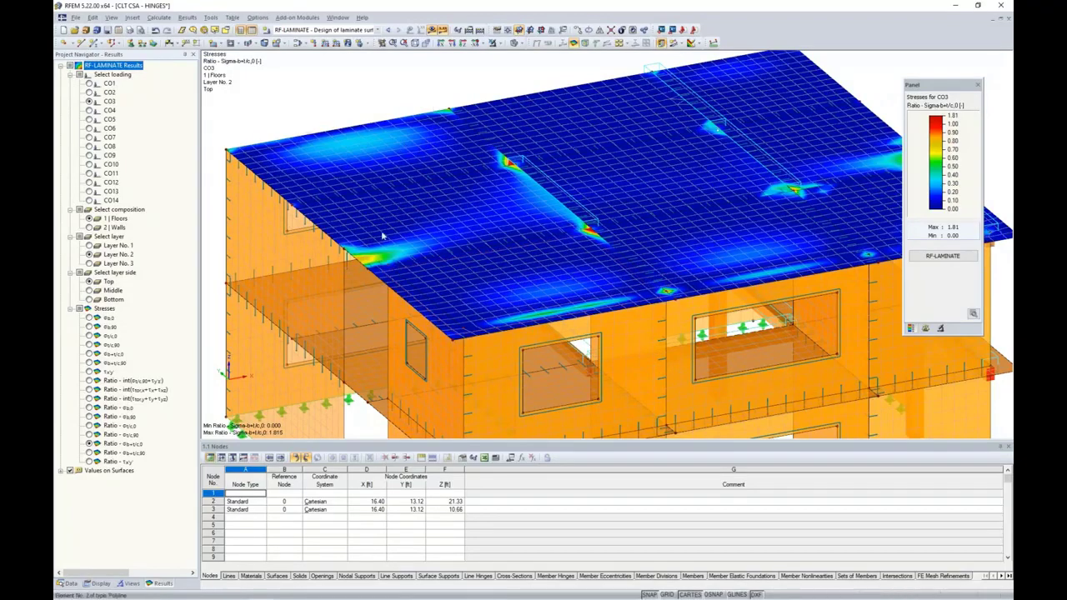
pyautogui.click(441, 43)
pyautogui.moveTo(671, 144); pyautogui.dragTo(580, 112, button='middle')
pyautogui.scroll(-1, 580, 111)
pyautogui.moveTo(278, 101); pyautogui.dragTo(825, 177)
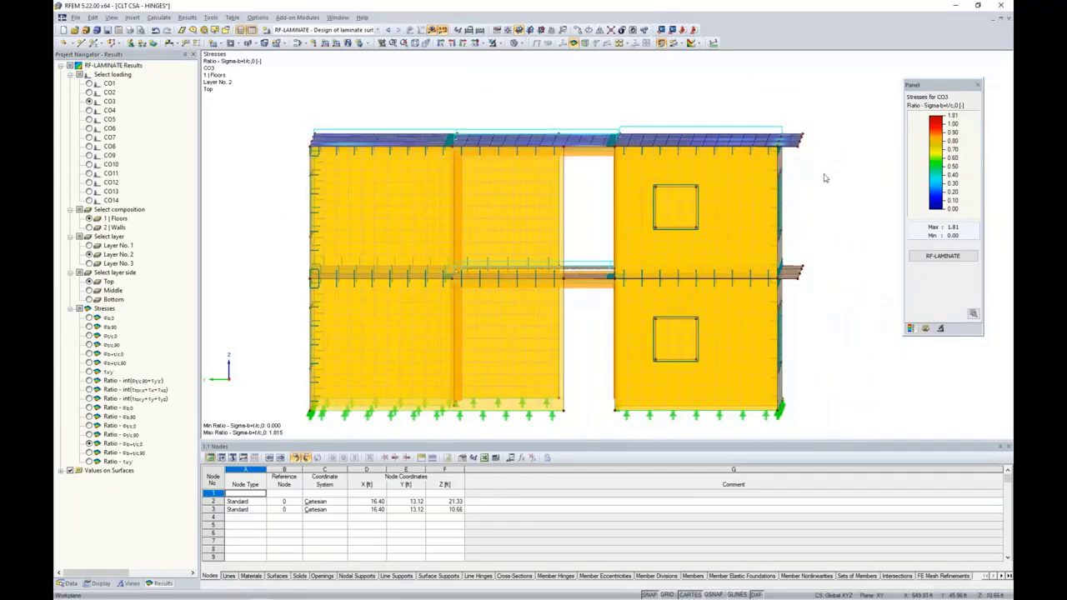
pyautogui.click(497, 43)
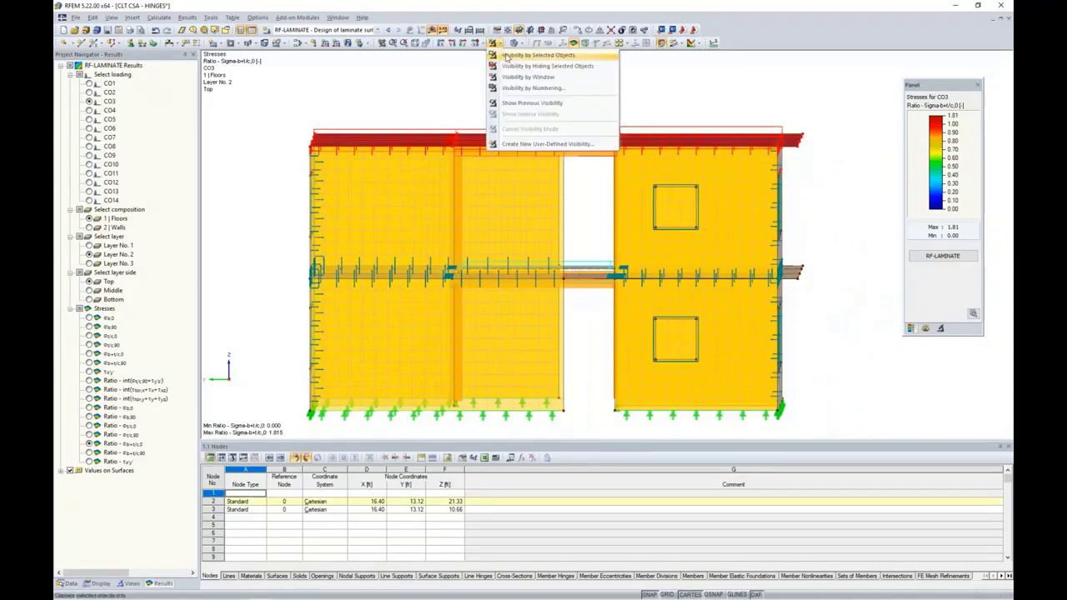
pyautogui.click(507, 58)
pyautogui.click(591, 97)
# Turn off result colouring and zoom in on the isolated roof's beams
pyautogui.keyDown('ctrl'); pyautogui.moveTo(610, 154); pyautogui.dragTo(520, 181, button='middle'); pyautogui.keyUp('ctrl')
pyautogui.moveTo(521, 182); pyautogui.dragTo(515, 294, button='middle')
pyautogui.scroll(-1, 492, 211)
pyautogui.scroll(-1, 514, 294)
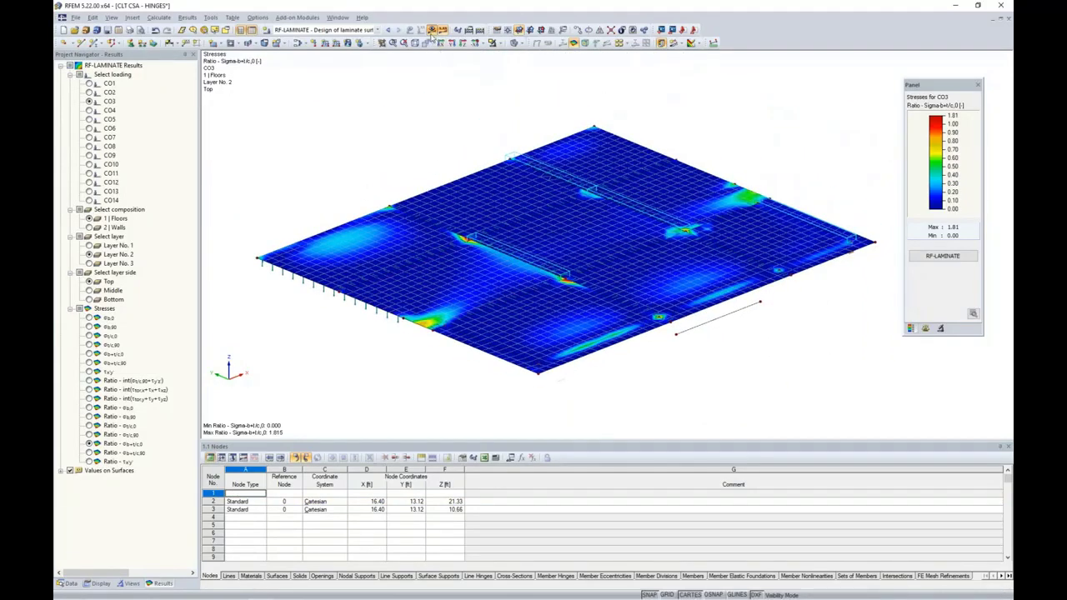
pyautogui.click(431, 31)
pyautogui.scroll(4, 478, 264)
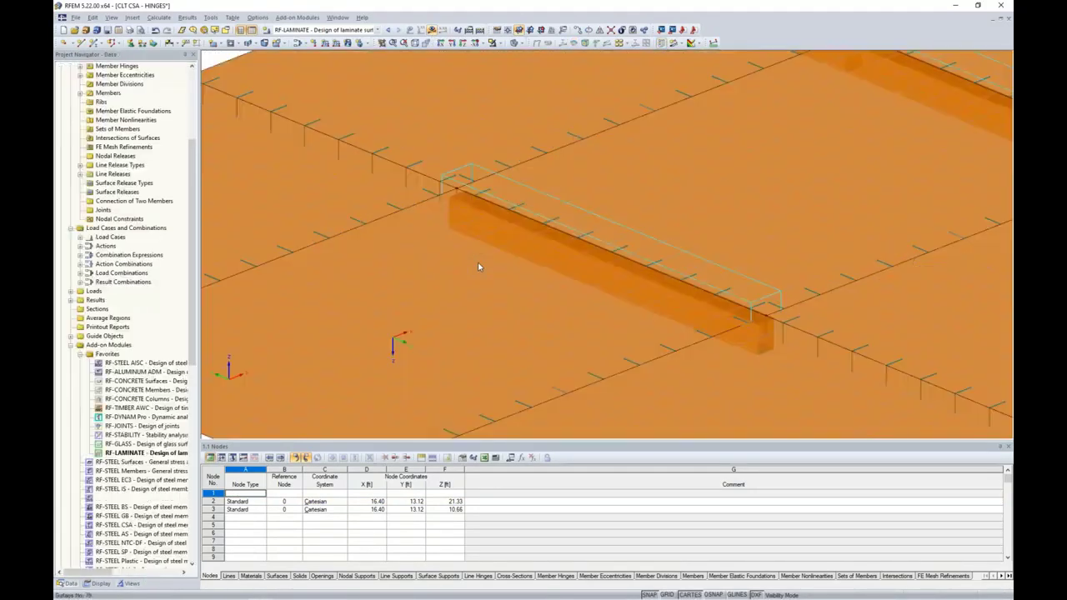
pyautogui.scroll(-2, 477, 266)
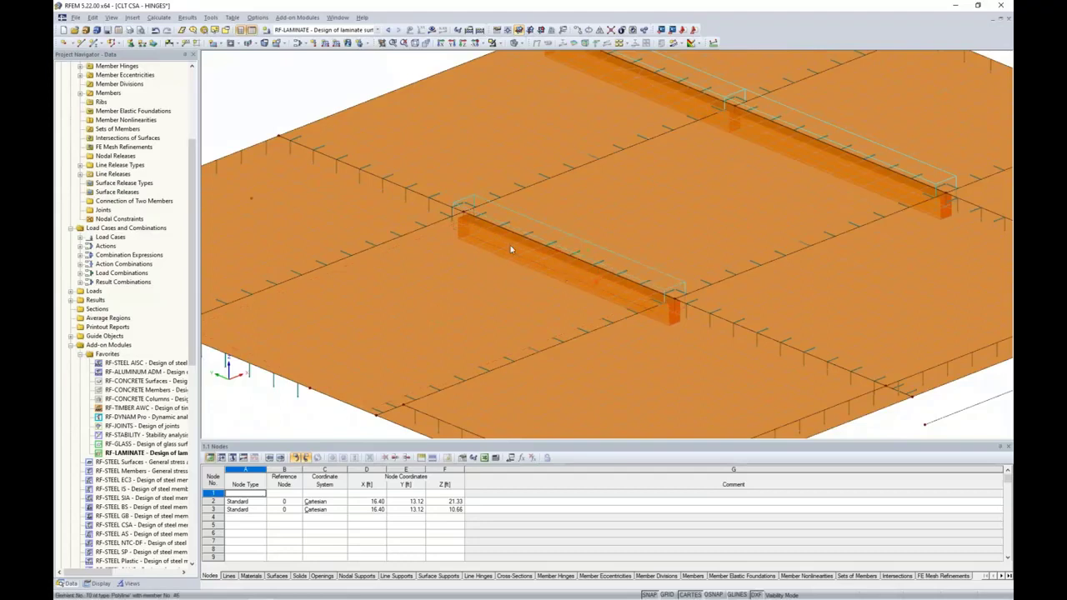
# Define a Node-circular mesh refinement at node 162 with radius 2.0 ft and outer length 0.5 ft
pyautogui.rightClick(463, 217)
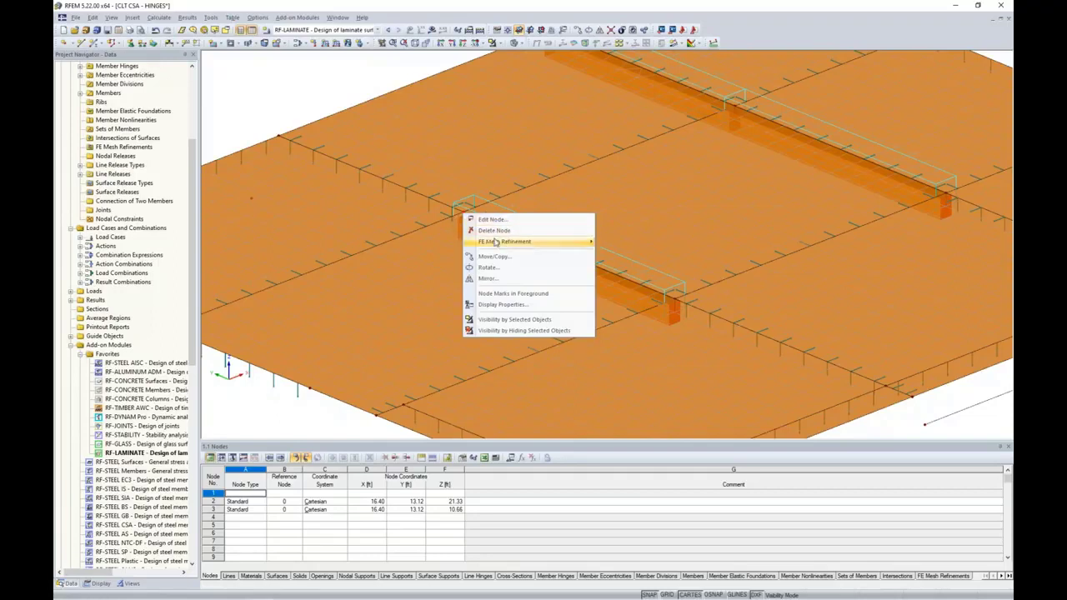
pyautogui.moveTo(498, 242)
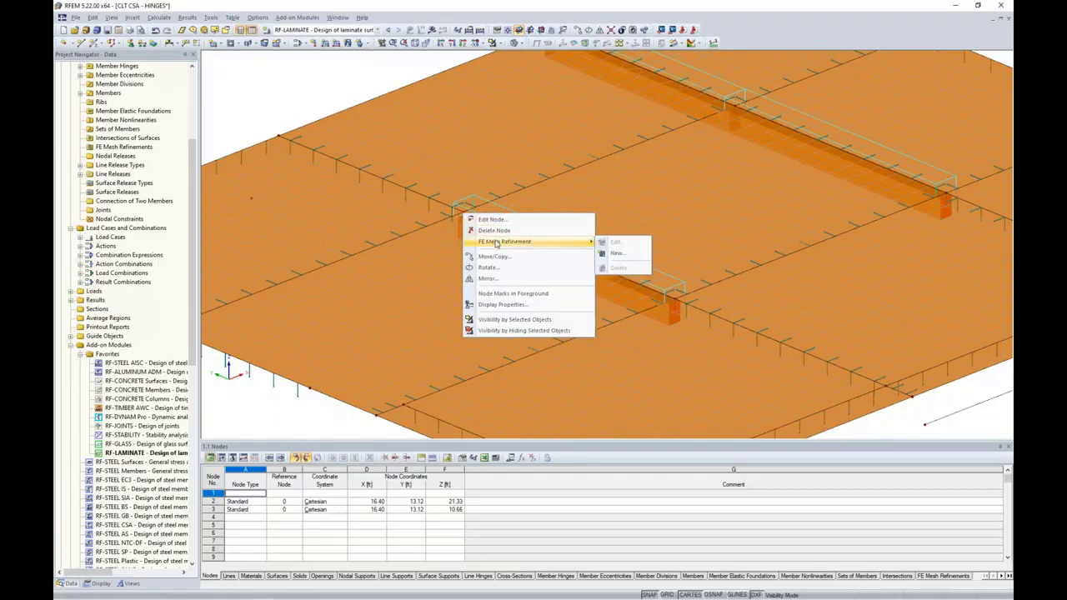
pyautogui.click(617, 254)
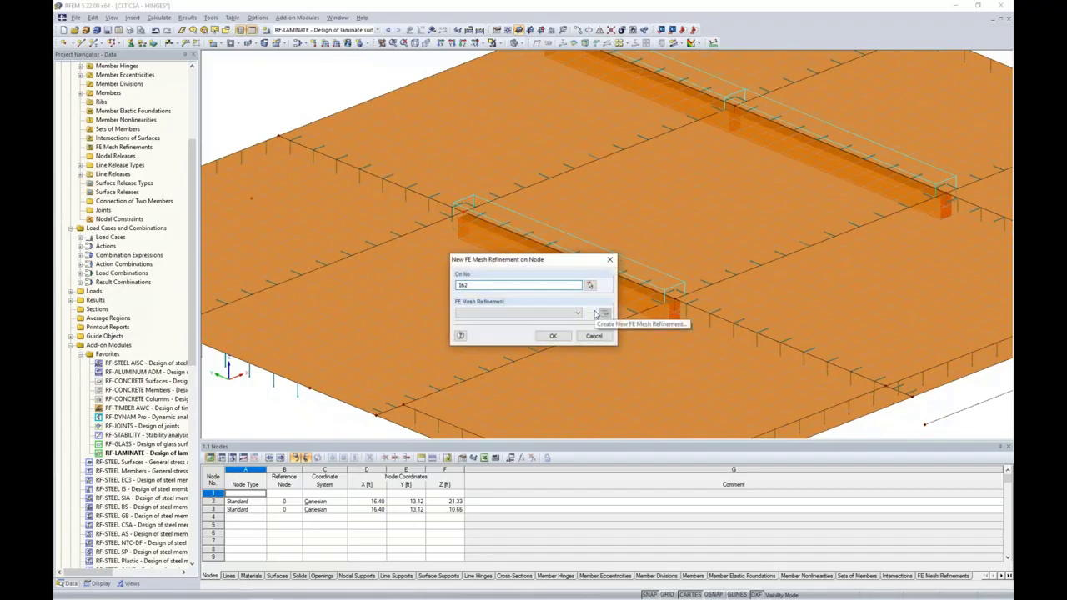
pyautogui.click(603, 313)
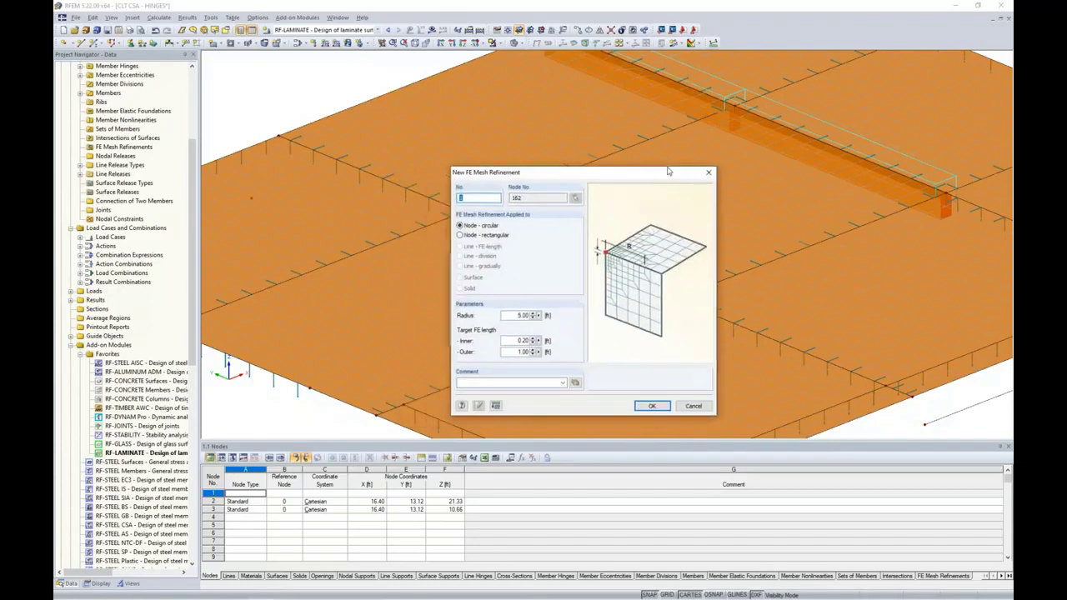
pyautogui.moveTo(668, 171); pyautogui.dragTo(796, 135)
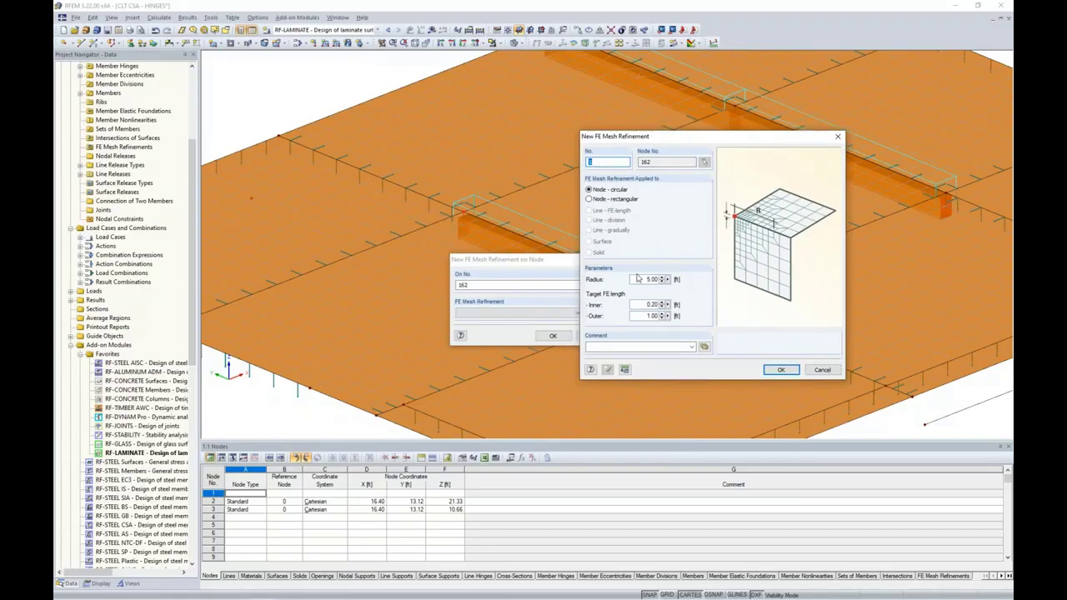
pyautogui.doubleClick(638, 279)
pyautogui.write('2.0')
pyautogui.doubleClick(648, 315)
pyautogui.write('0.5')
# Confirm the refinement on node 162, accepting that existing results are discarded
pyautogui.click(781, 369)
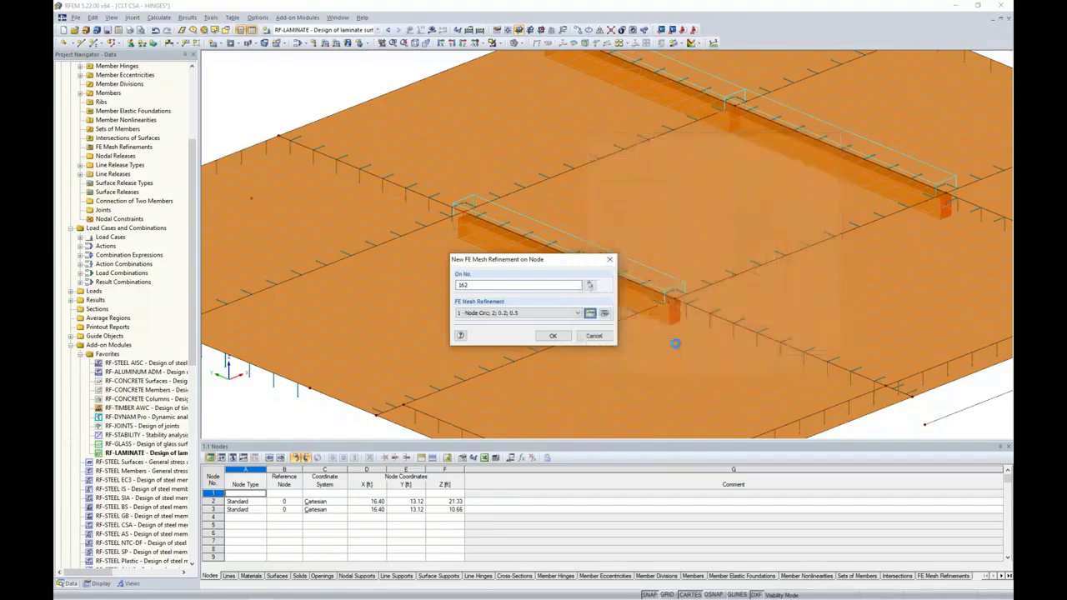
pyautogui.click(551, 334)
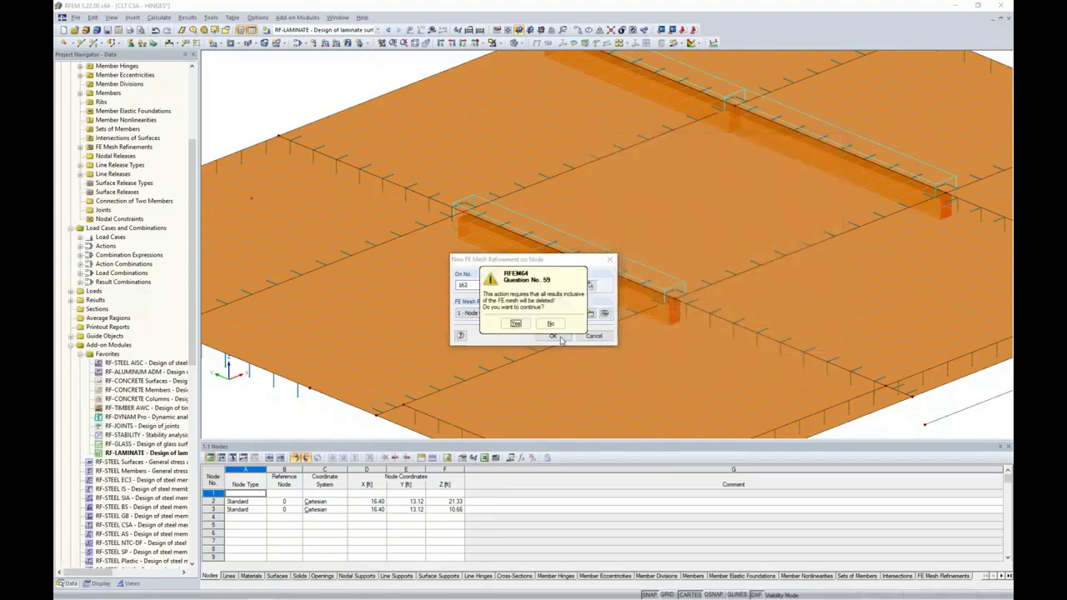
pyautogui.click(519, 331)
pyautogui.click(552, 335)
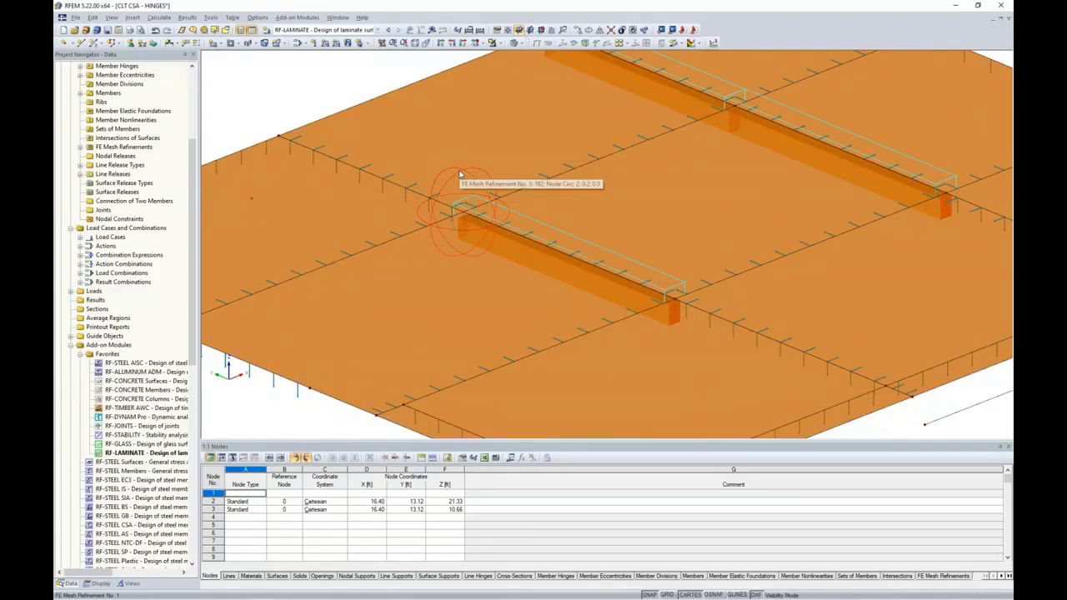
# Switch to wireframe display and generate the FE mesh
pyautogui.click(520, 43)
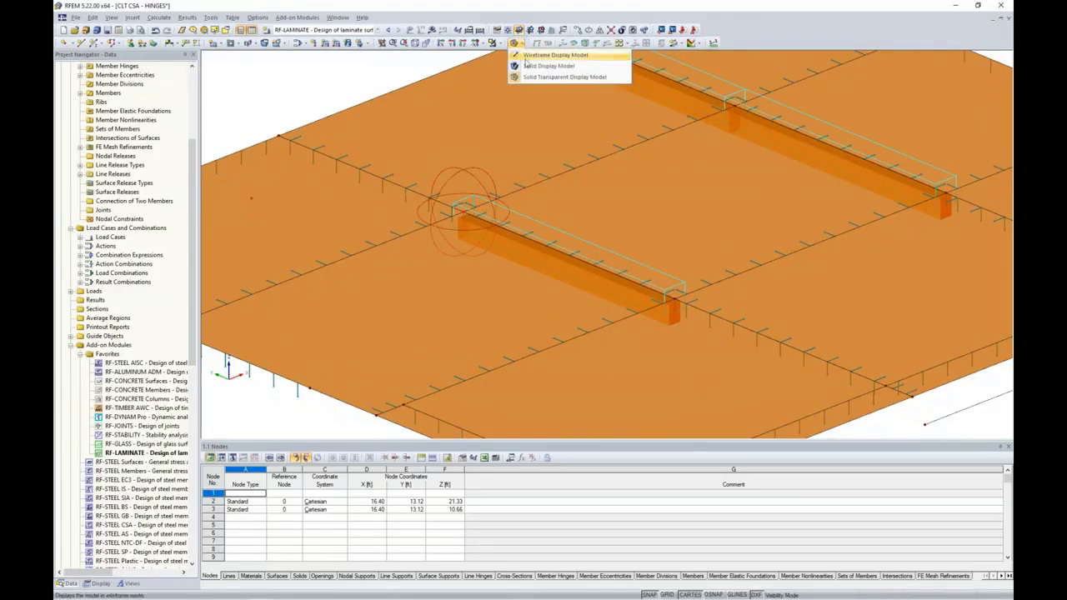
pyautogui.click(530, 56)
pyautogui.click(157, 19)
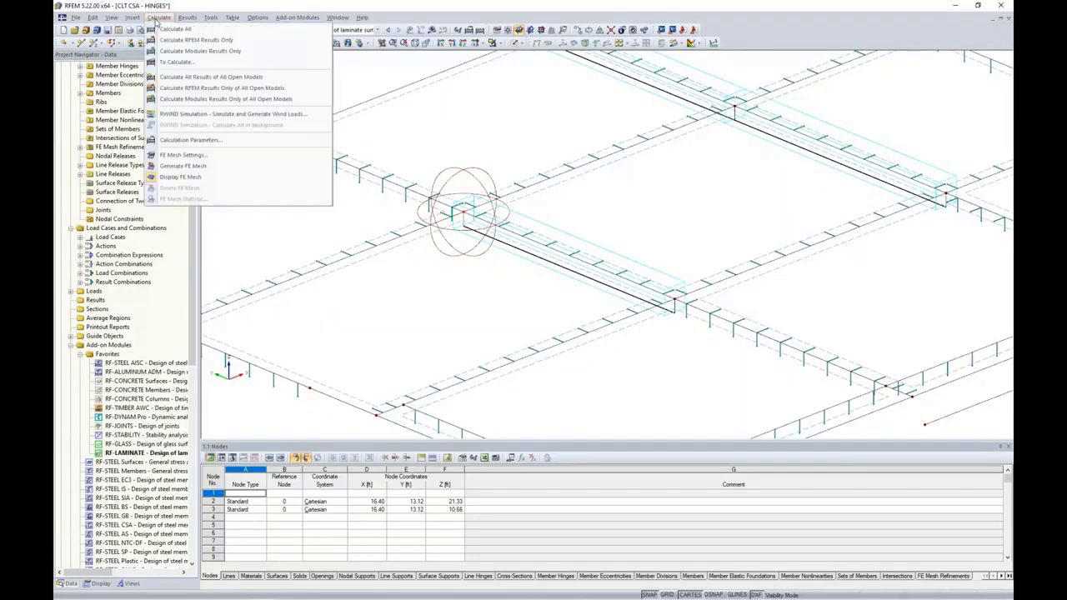
pyautogui.click(180, 165)
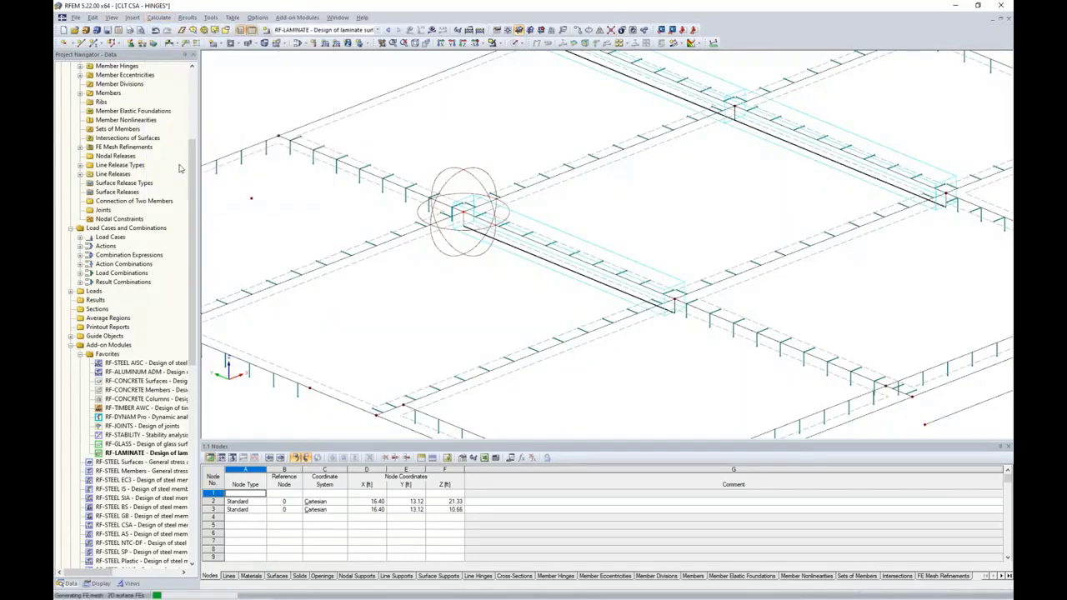
pyautogui.scroll(5, 522, 235)
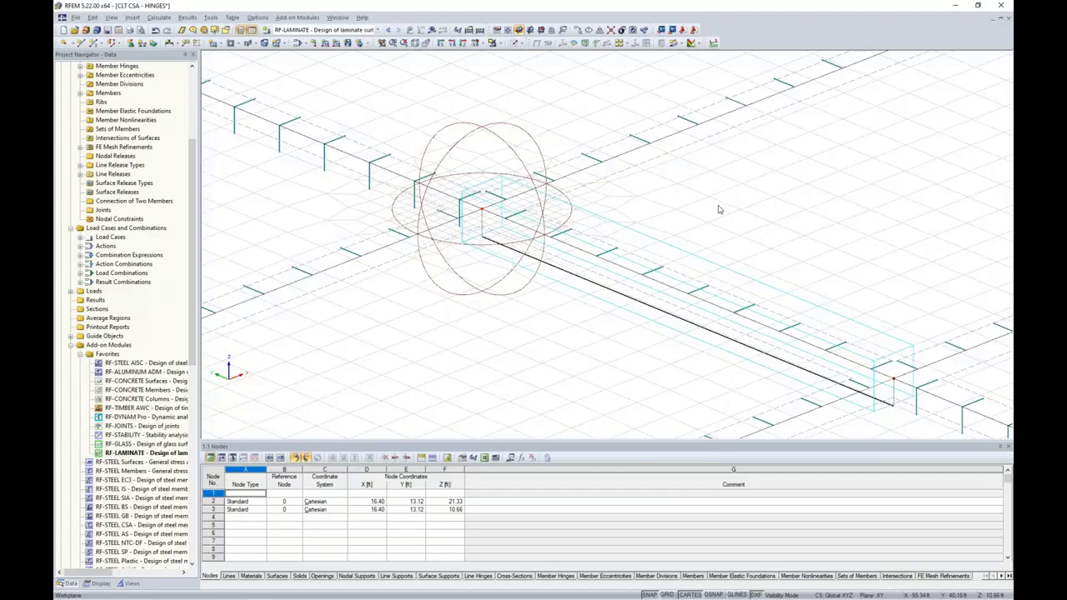
pyautogui.scroll(-3, 719, 209)
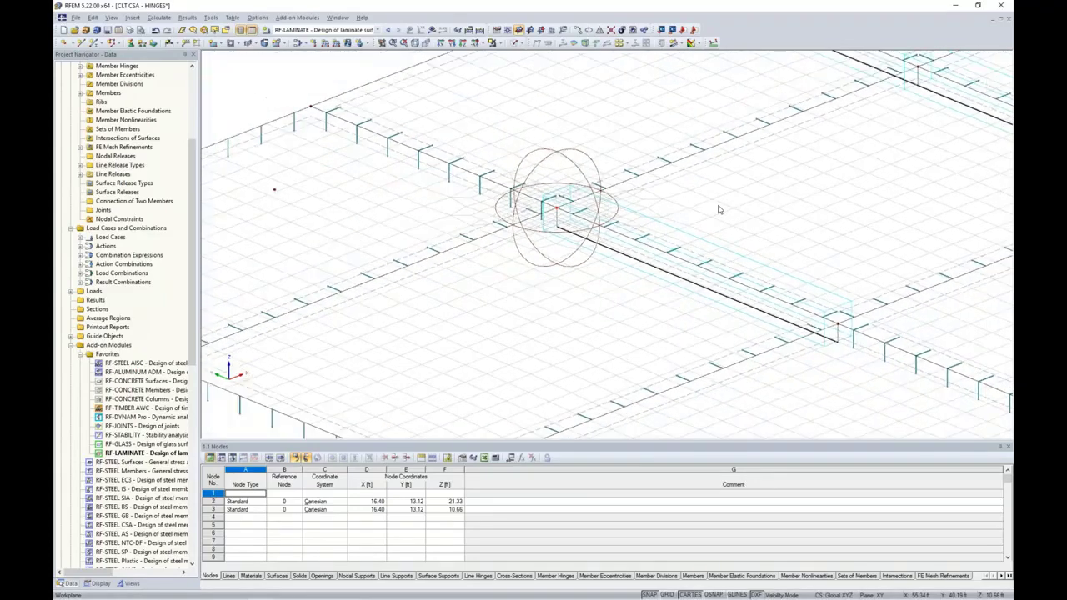
# Apply the refinement to node 46 at the beam's far end and regenerate the FE mesh
pyautogui.moveTo(795, 236); pyautogui.dragTo(674, 217, button='middle')
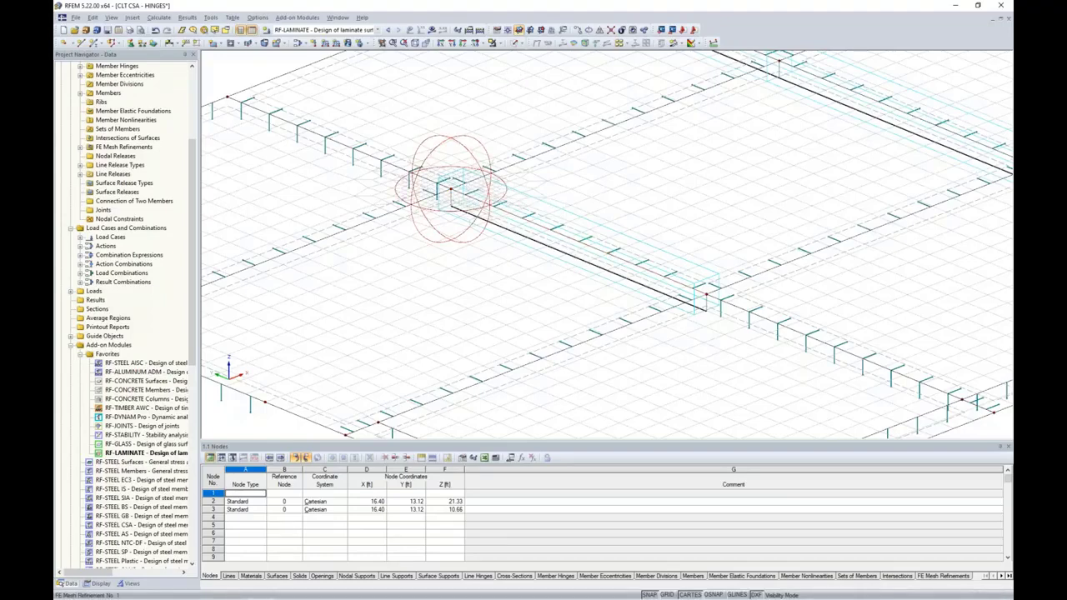
pyautogui.click(706, 295)
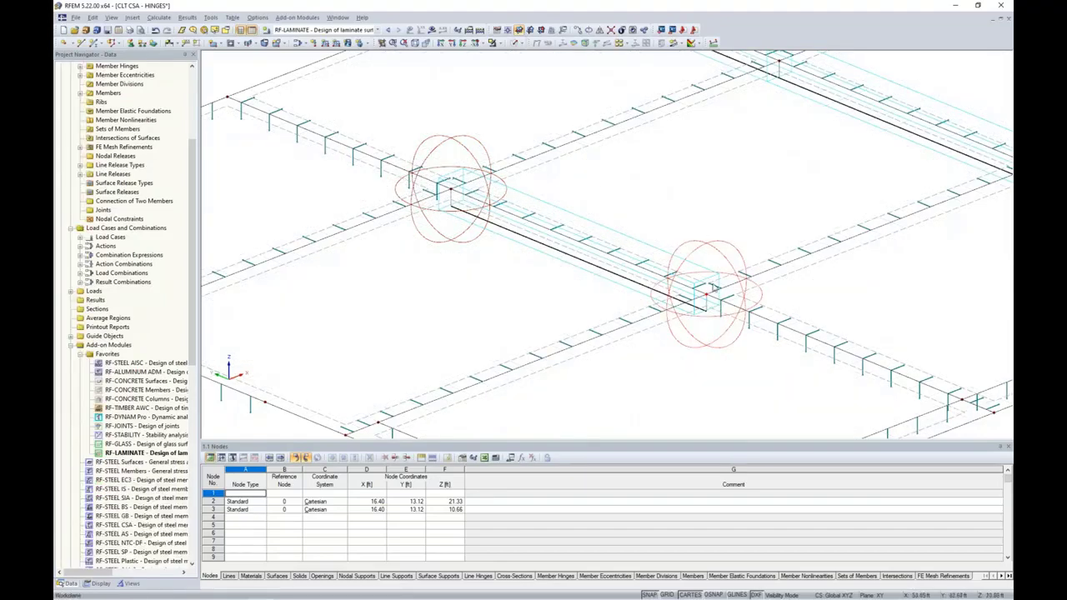
pyautogui.click(158, 17)
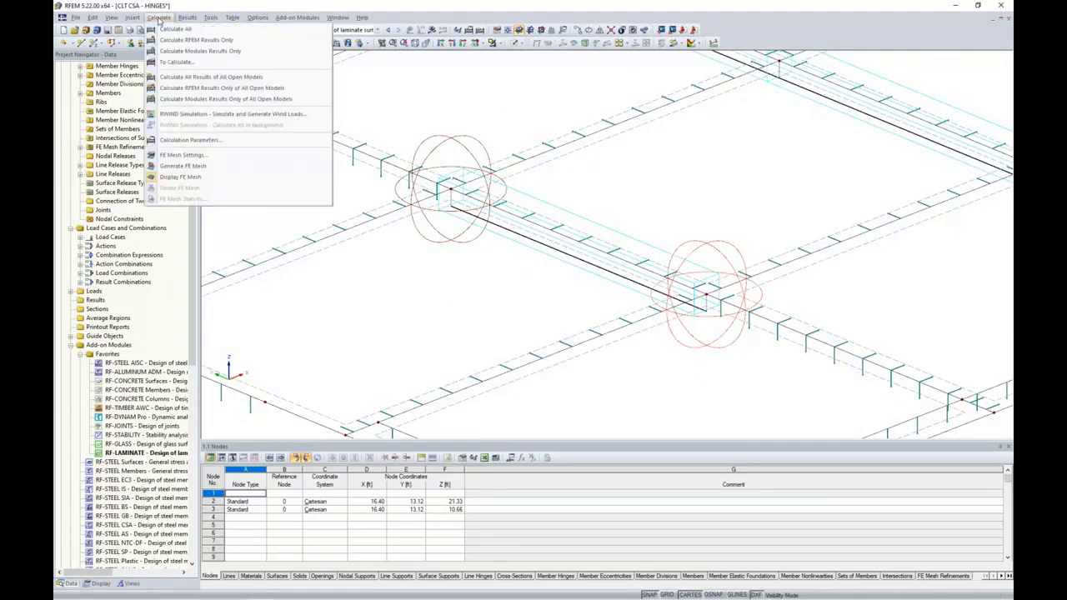
pyautogui.click(179, 166)
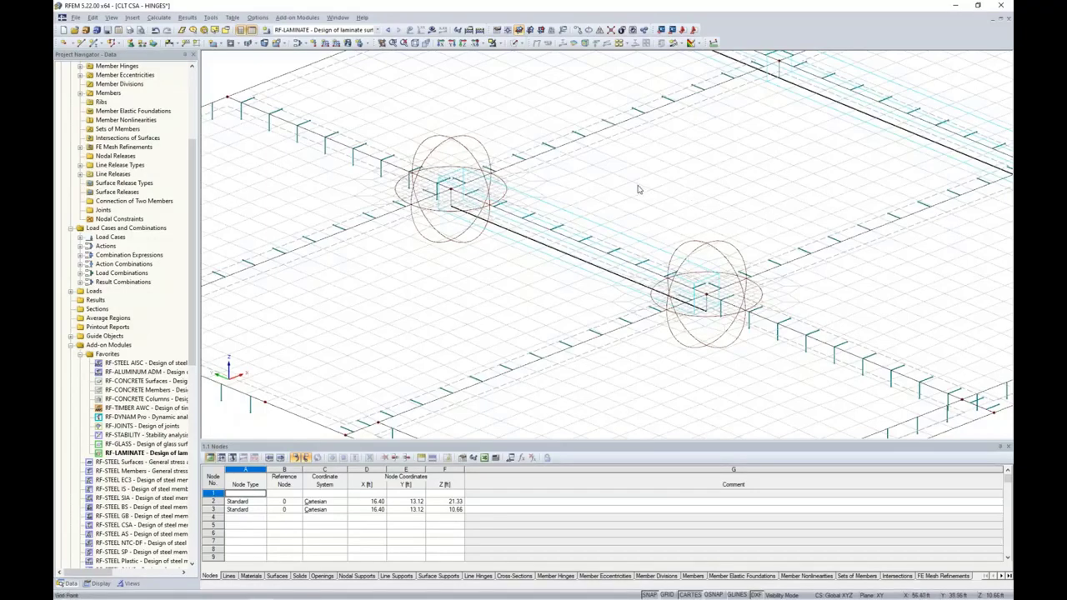
pyautogui.scroll(-3, 620, 212)
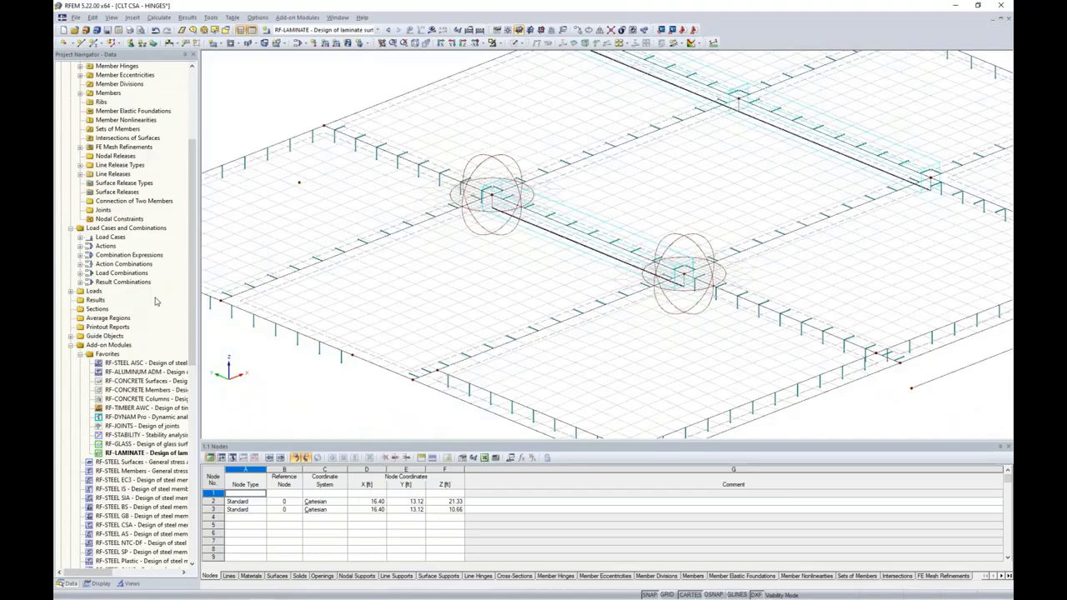
pyautogui.scroll(3, 155, 302)
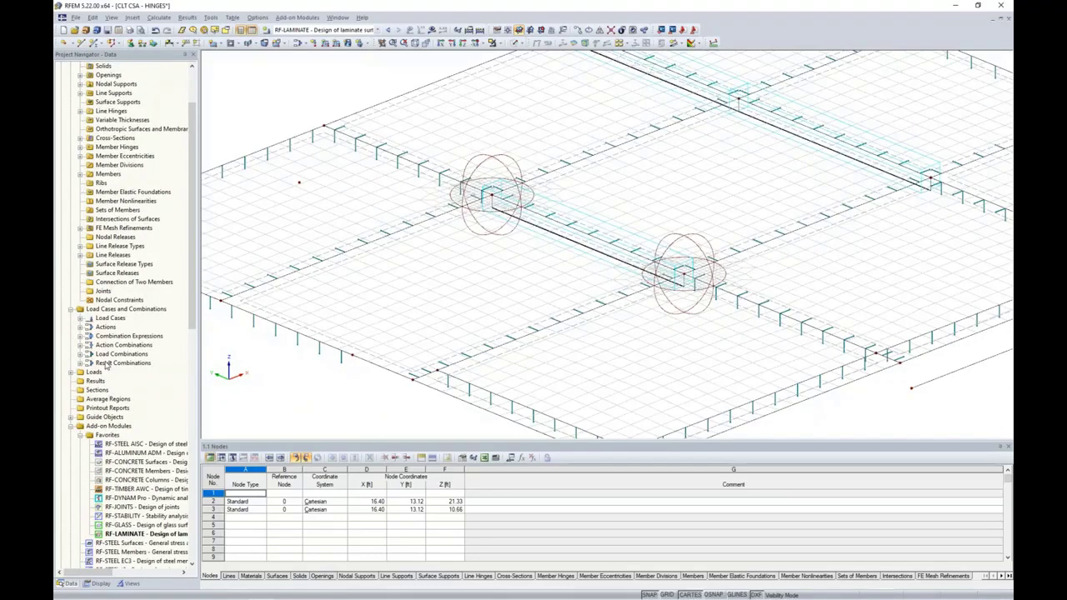
# Create a new average region covering surfaces 58, 76, 59 and 79
pyautogui.rightClick(122, 403)
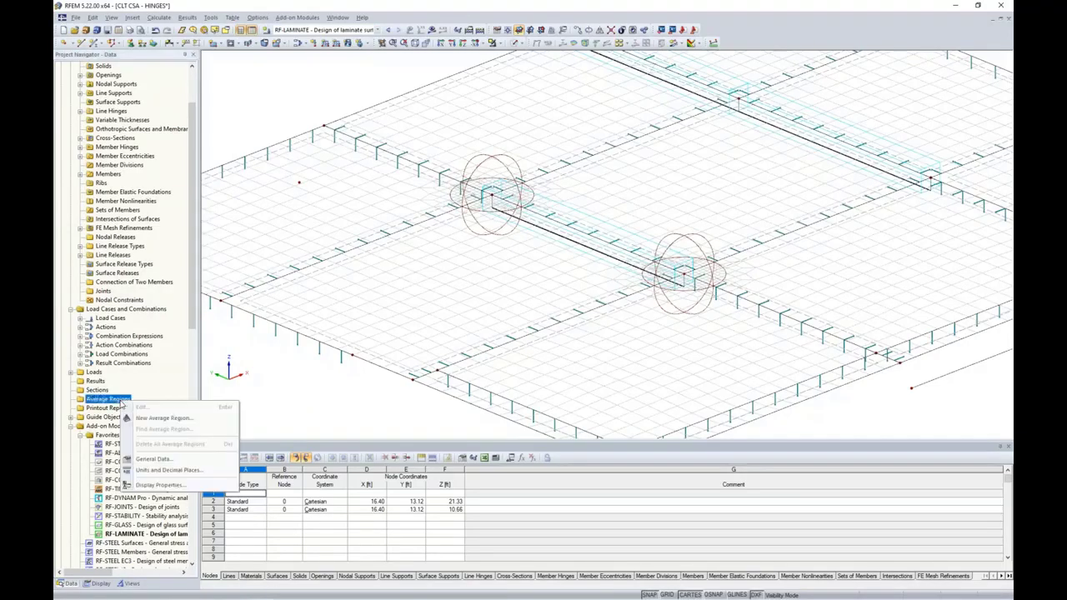
pyautogui.click(150, 419)
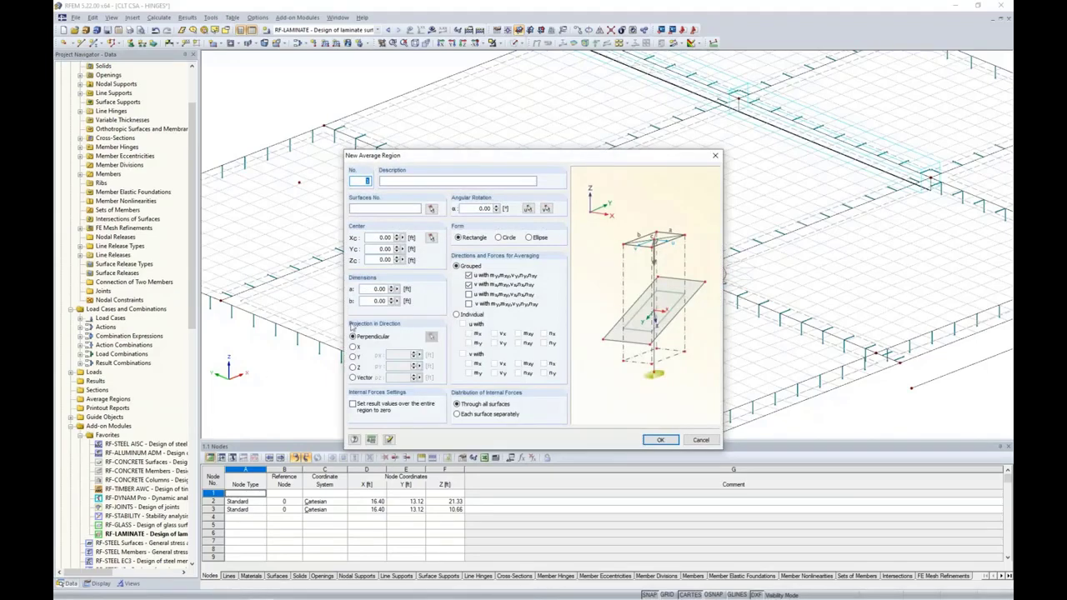
pyautogui.moveTo(417, 160); pyautogui.dragTo(544, 134)
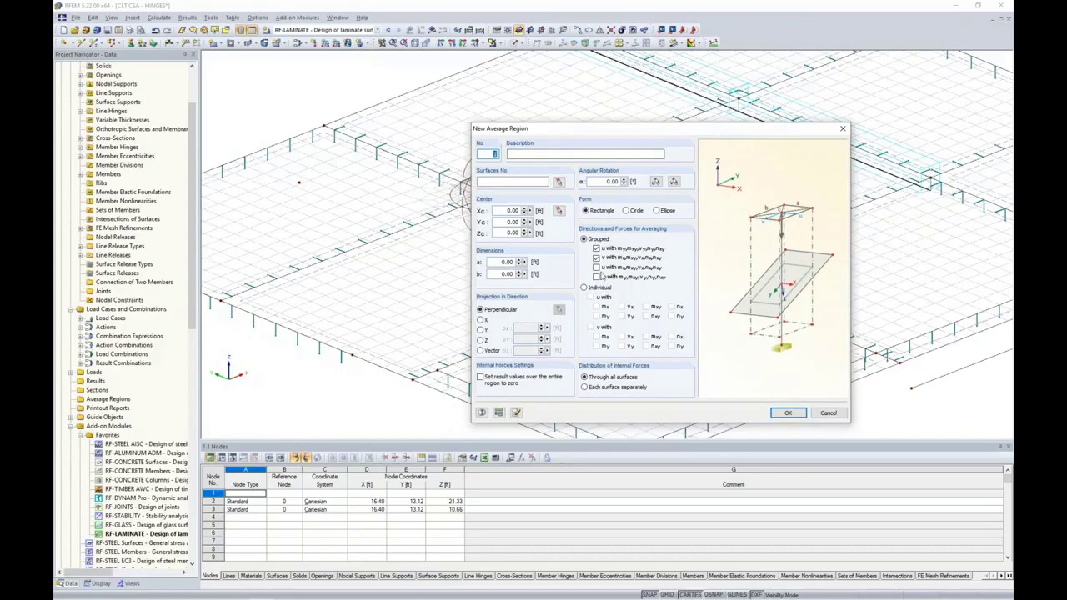
pyautogui.click(558, 181)
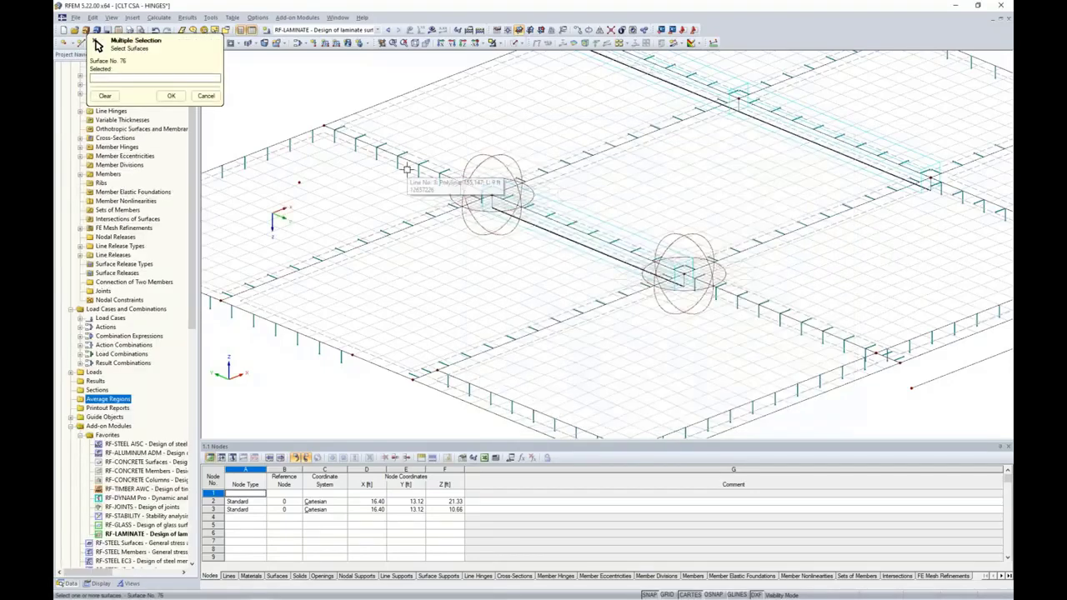
pyautogui.click(514, 42)
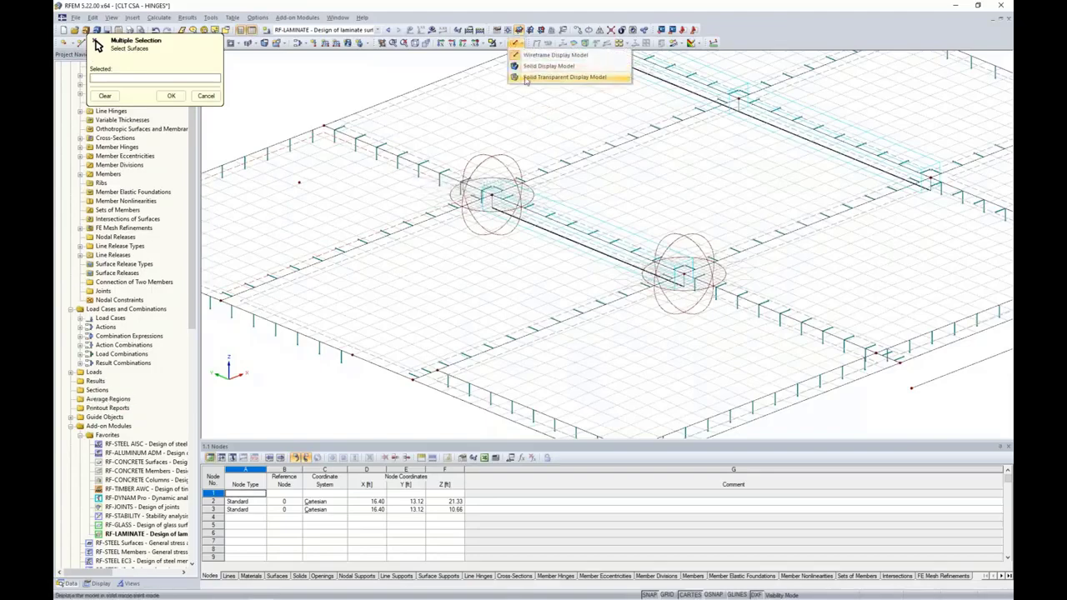
pyautogui.click(564, 77)
pyautogui.click(379, 170)
pyautogui.click(415, 193)
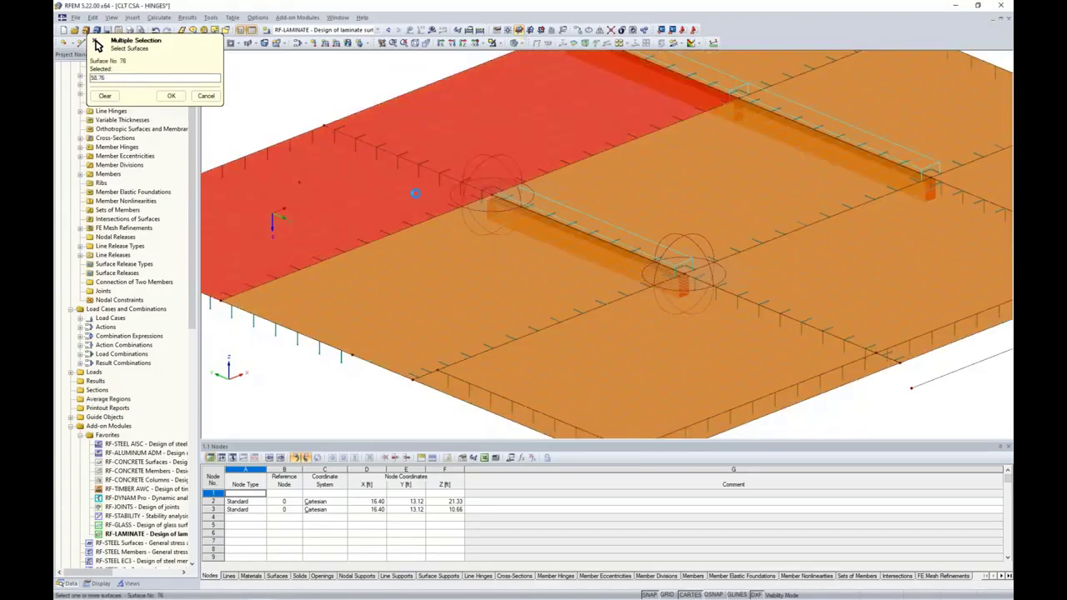
pyautogui.click(459, 294)
pyautogui.click(718, 192)
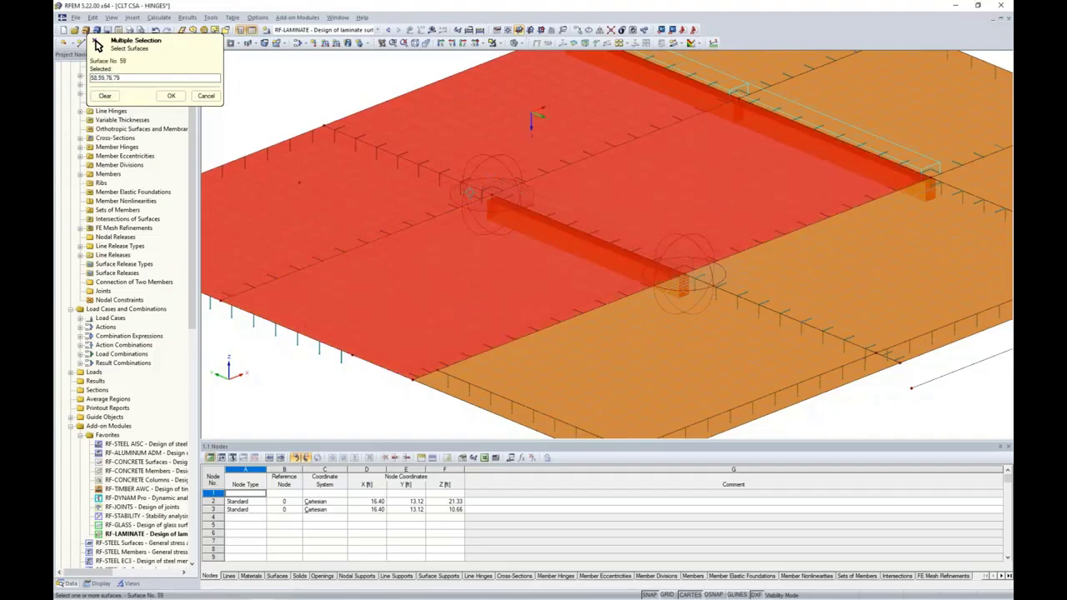
pyautogui.click(169, 96)
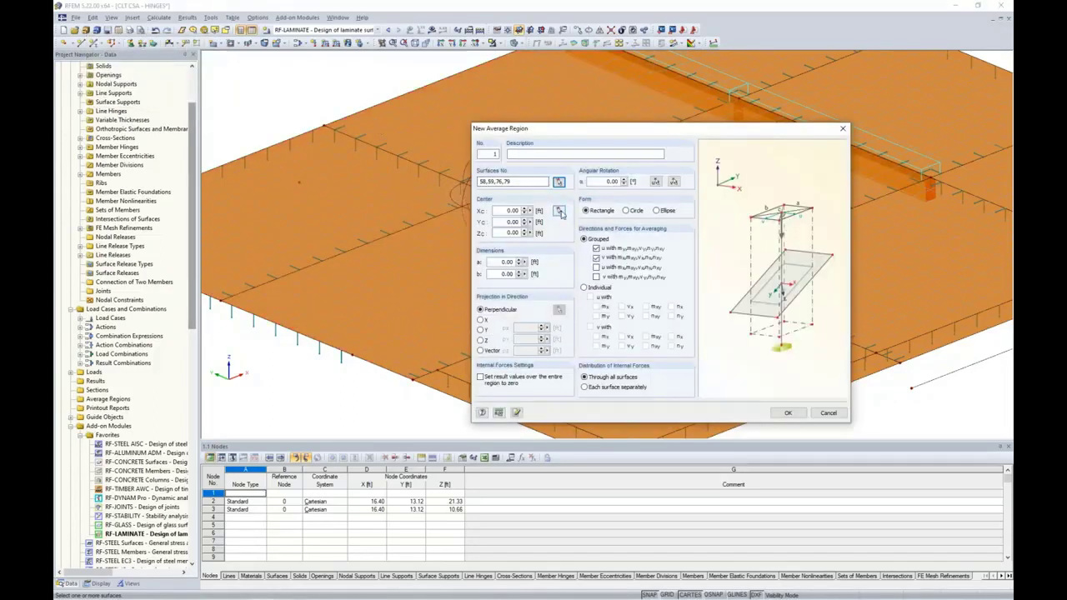
# Centre the region on node 162, size it 1.5 × 1.5 ft, and average all four grouped force sets
pyautogui.click(559, 211)
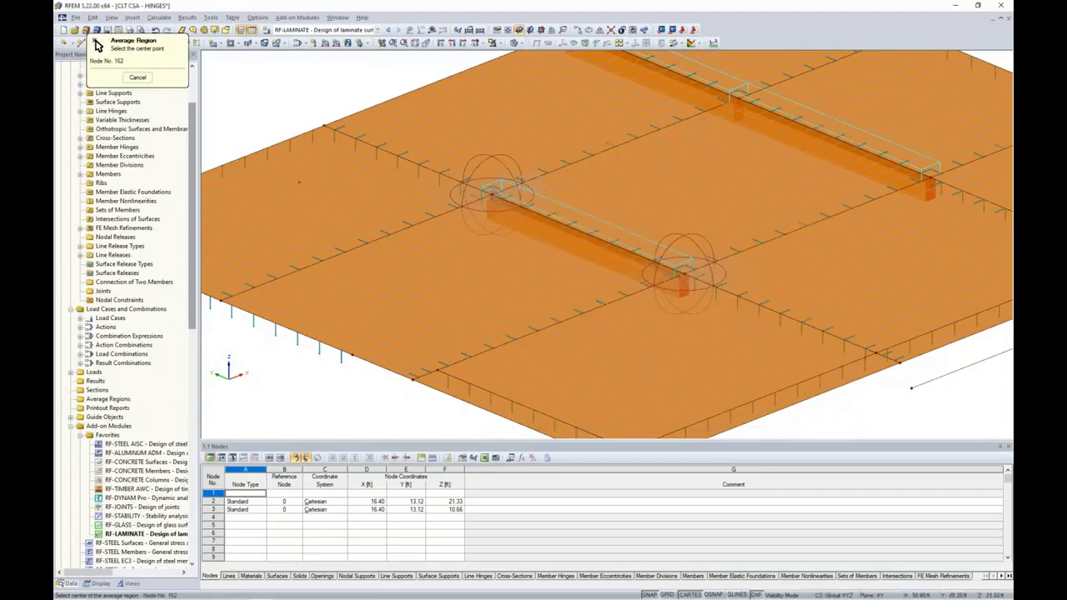
pyautogui.click(492, 195)
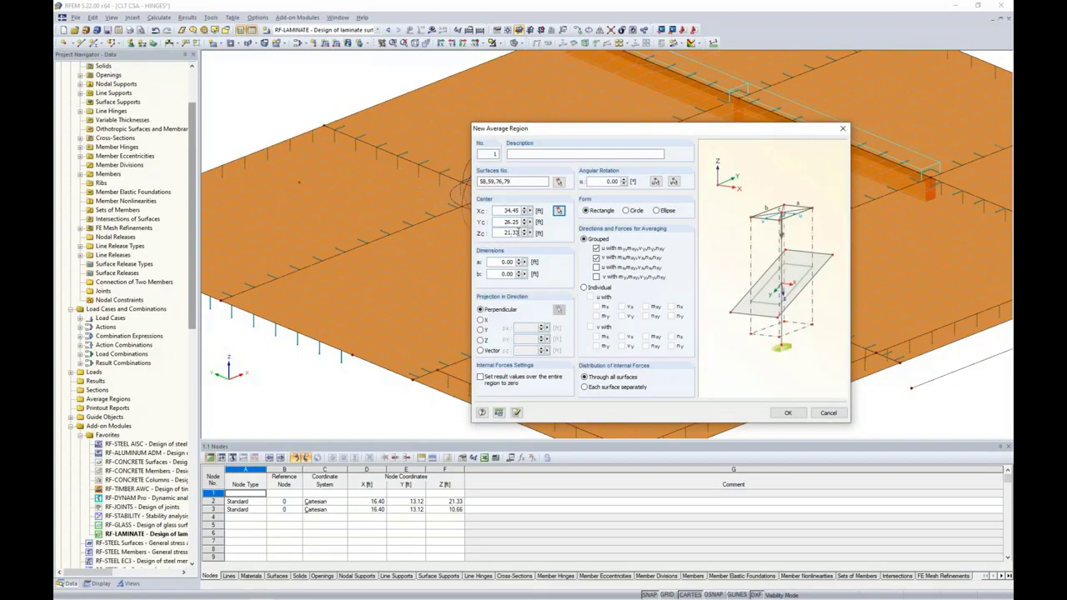
pyautogui.doubleClick(500, 262)
pyautogui.write('1.5')
pyautogui.press('Tab')
pyautogui.write('1.5')
pyautogui.click(595, 268)
pyautogui.click(596, 277)
# Save the first average region and open average region 2 at the second beam-end node
pyautogui.click(787, 412)
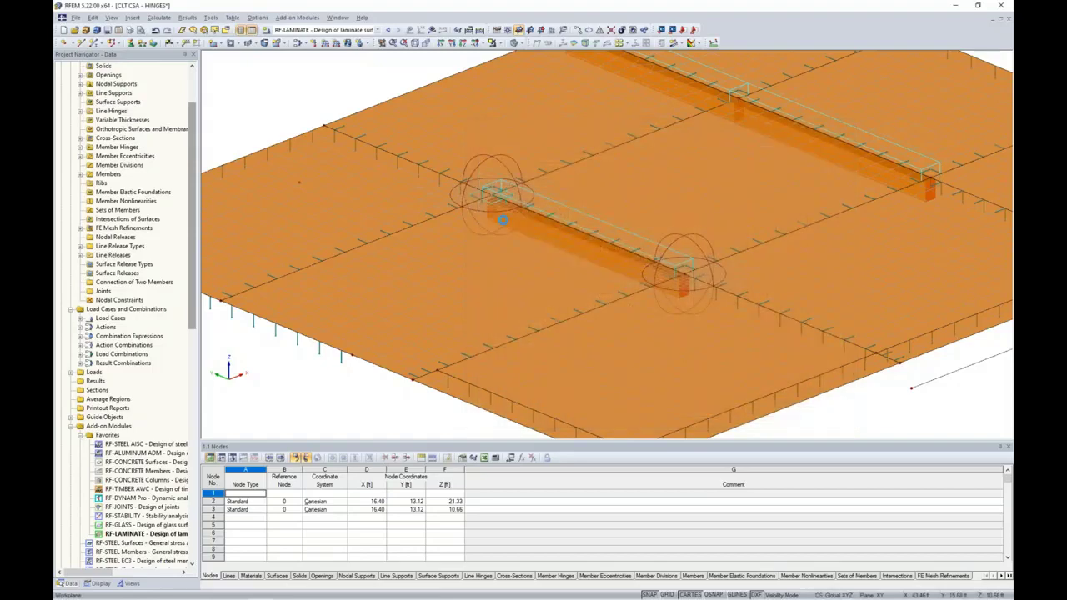
pyautogui.scroll(1, 470, 198)
pyautogui.scroll(1, 471, 198)
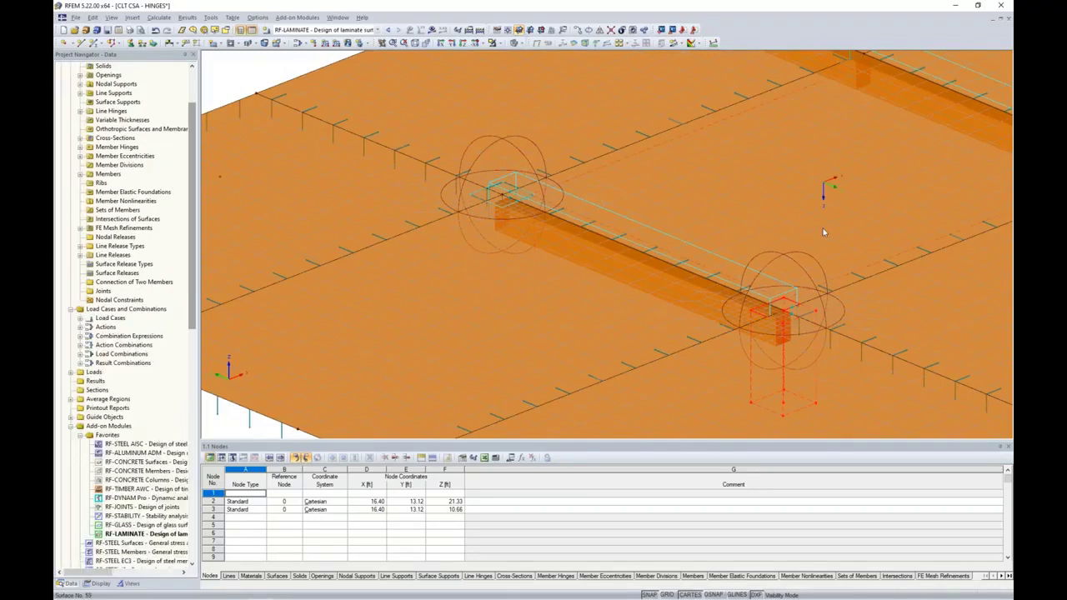
pyautogui.scroll(-1, 744, 221)
pyautogui.moveTo(754, 266); pyautogui.dragTo(682, 252, button='middle')
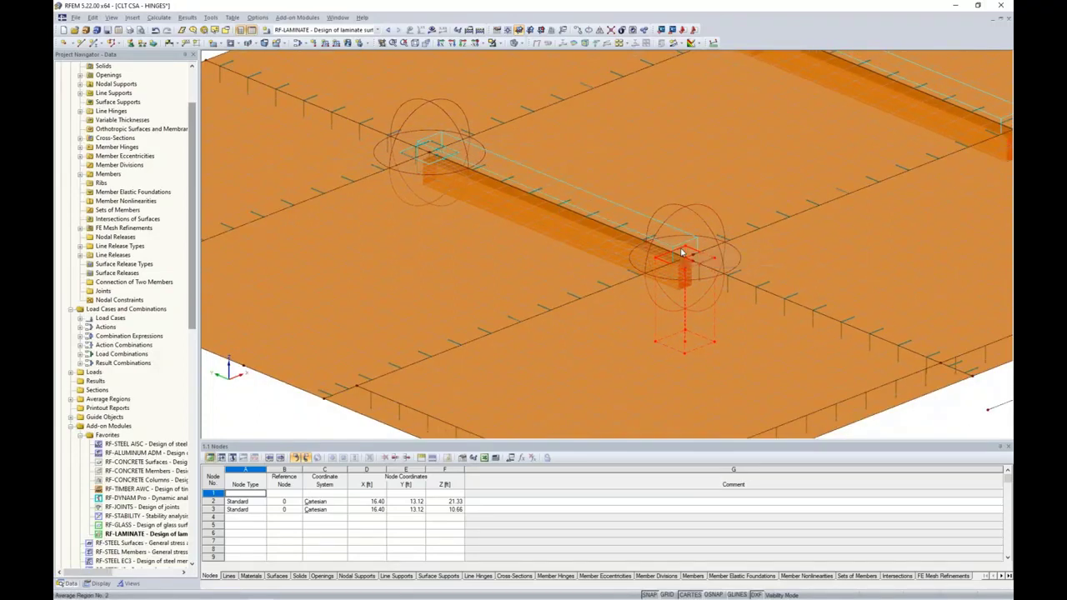
pyautogui.click(682, 252)
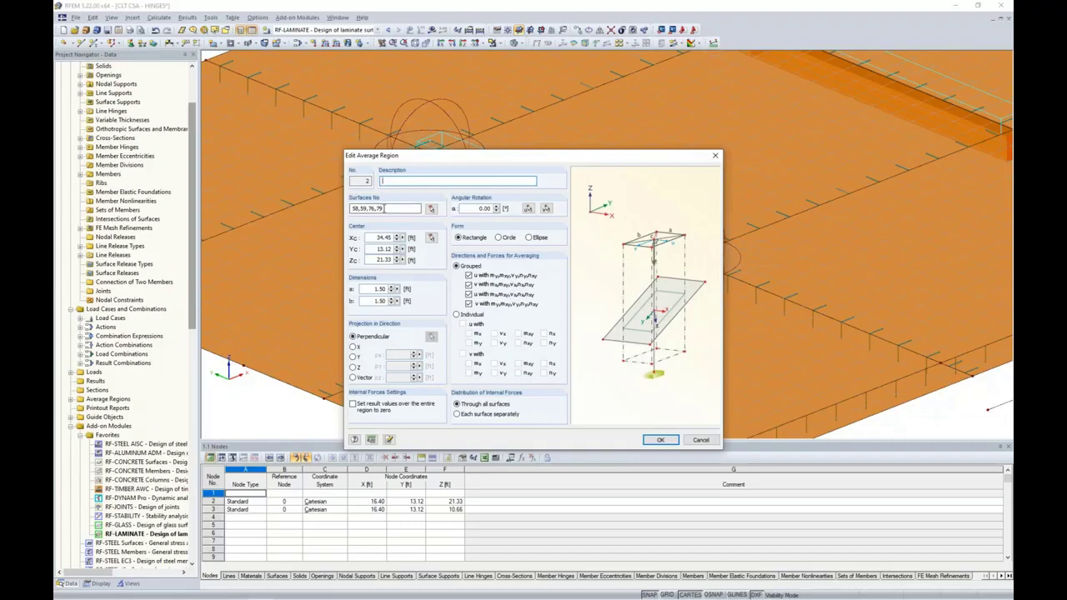
# Reassign average region 2 to surfaces 57, 59, 60 and 79 and save it
pyautogui.click(431, 208)
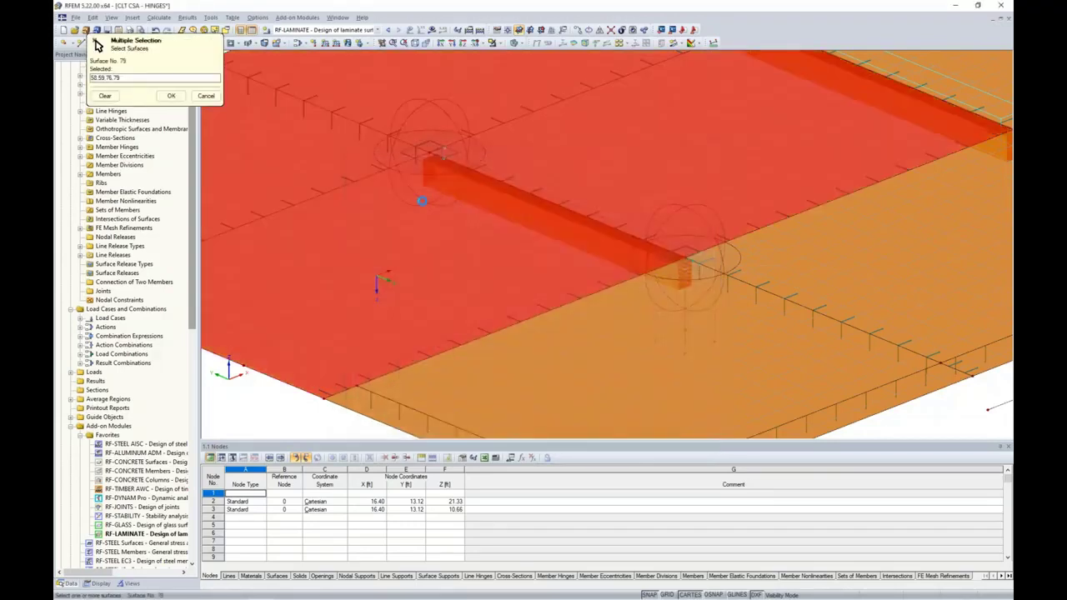
pyautogui.click(422, 201)
pyautogui.click(481, 57)
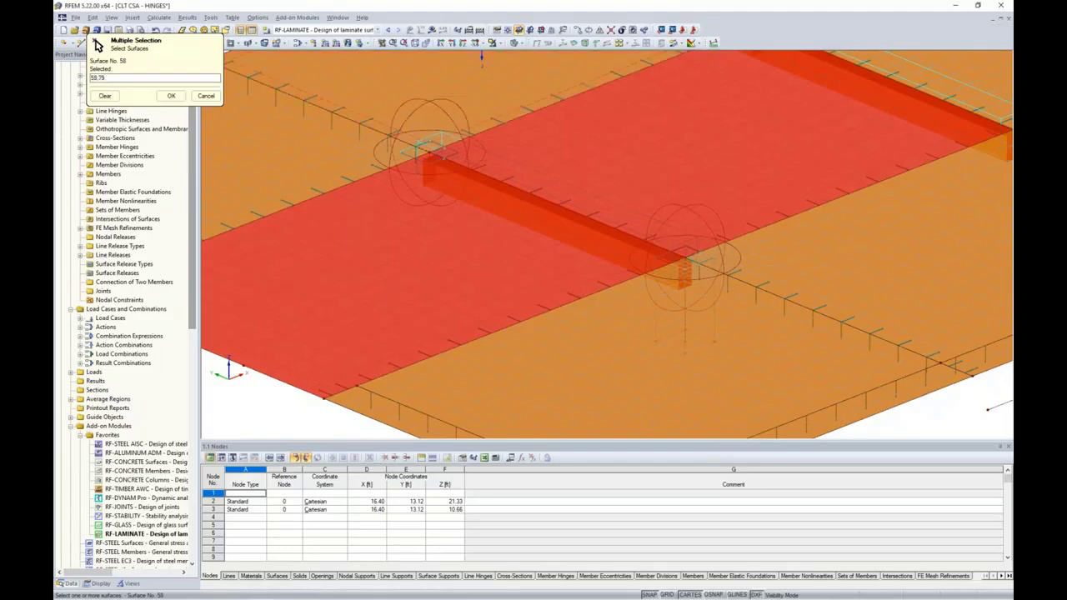
pyautogui.click(708, 288)
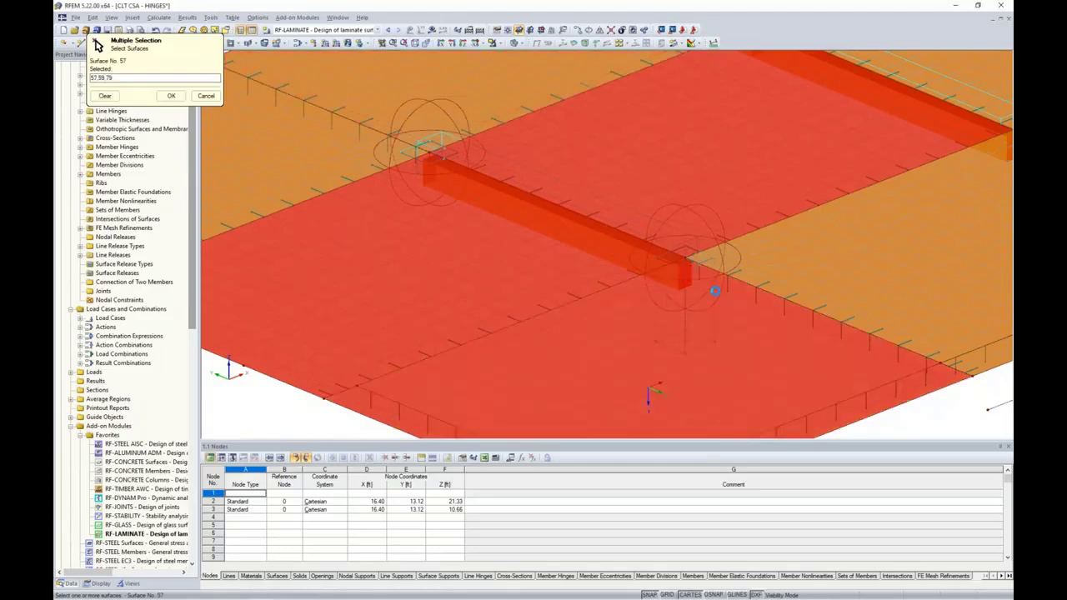
pyautogui.click(798, 255)
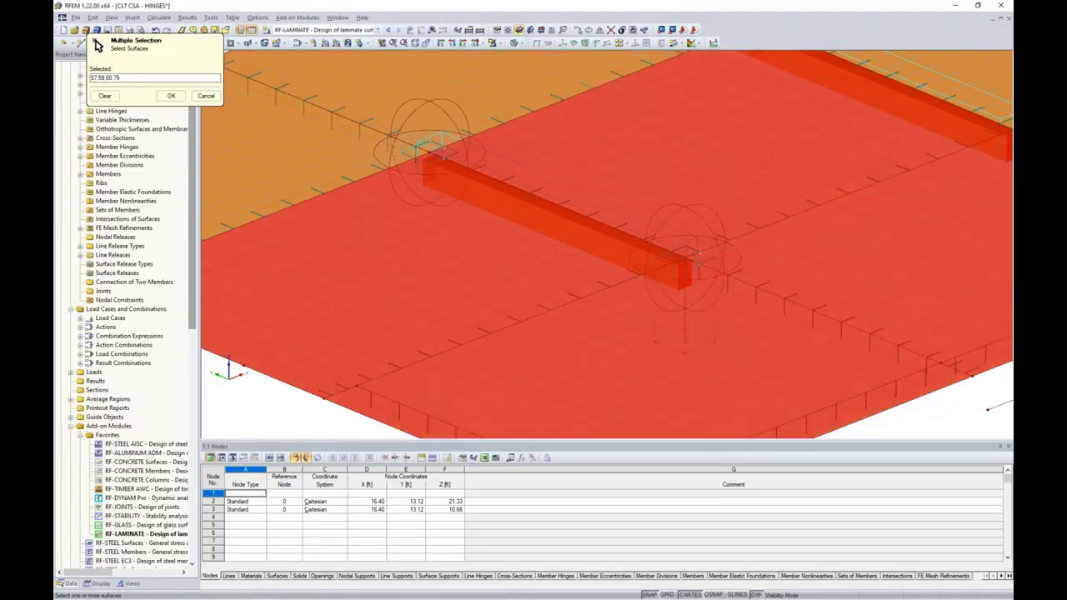
pyautogui.click(171, 95)
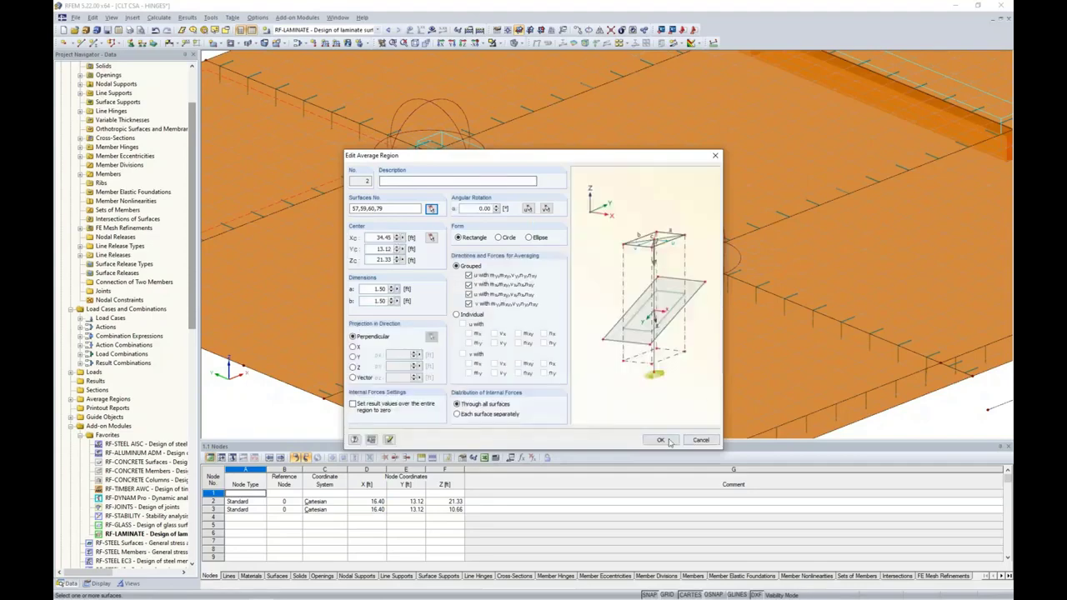
pyautogui.click(660, 440)
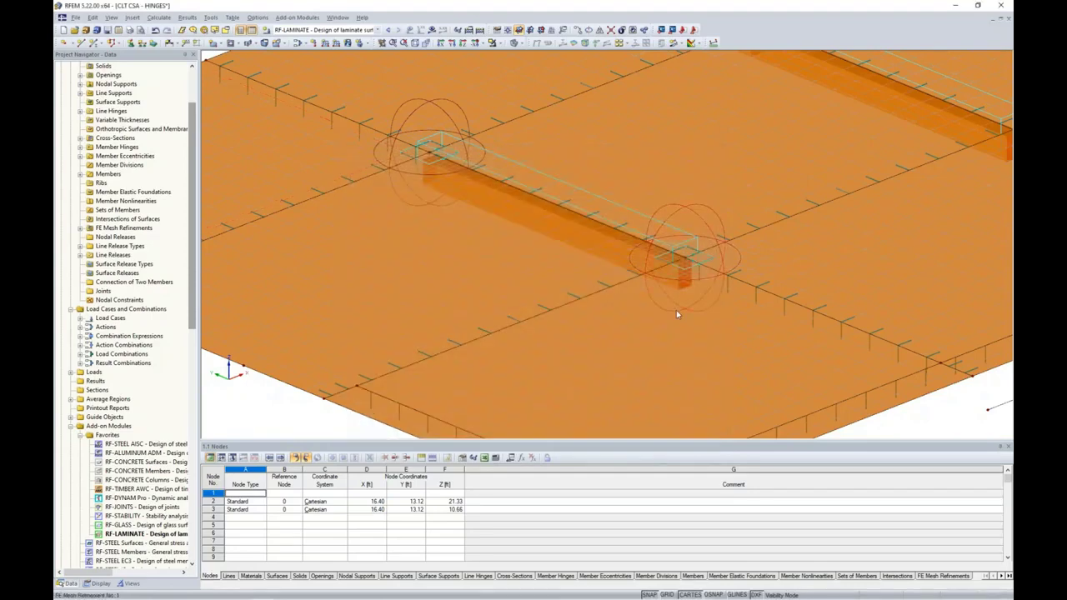
pyautogui.scroll(-1, 676, 312)
pyautogui.scroll(-1, 911, 425)
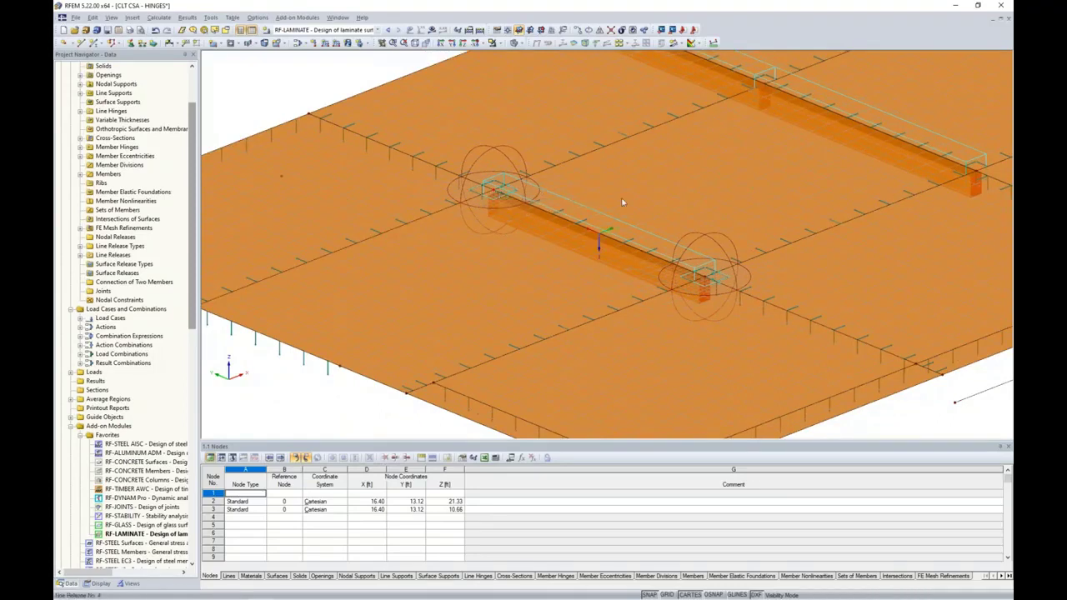
# Calculate combination CO1 and display its results
pyautogui.click(377, 30)
pyautogui.click(304, 53)
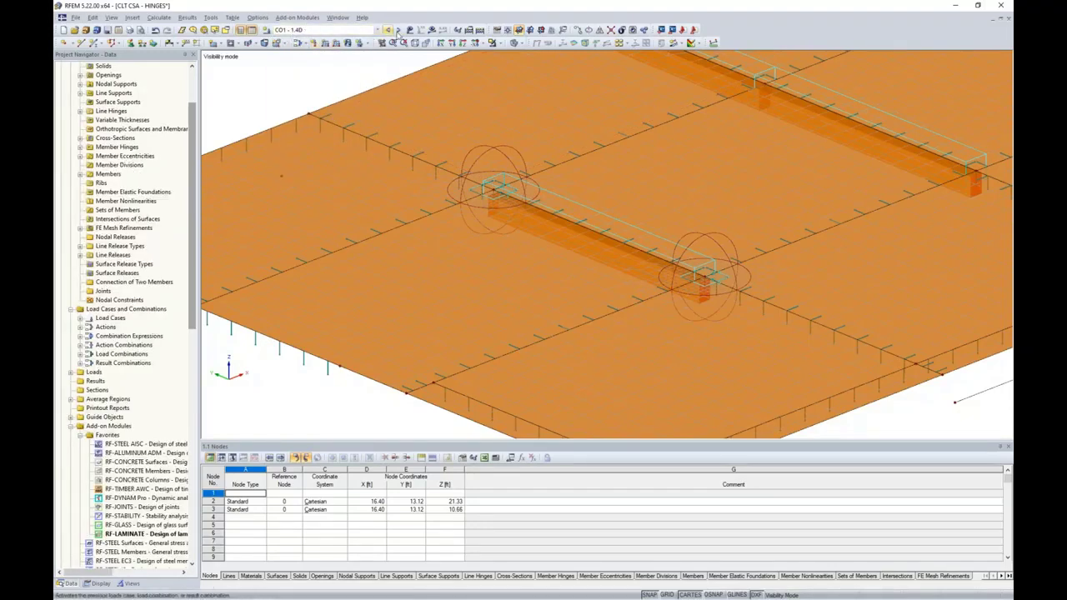
pyautogui.click(431, 30)
pyautogui.click(517, 319)
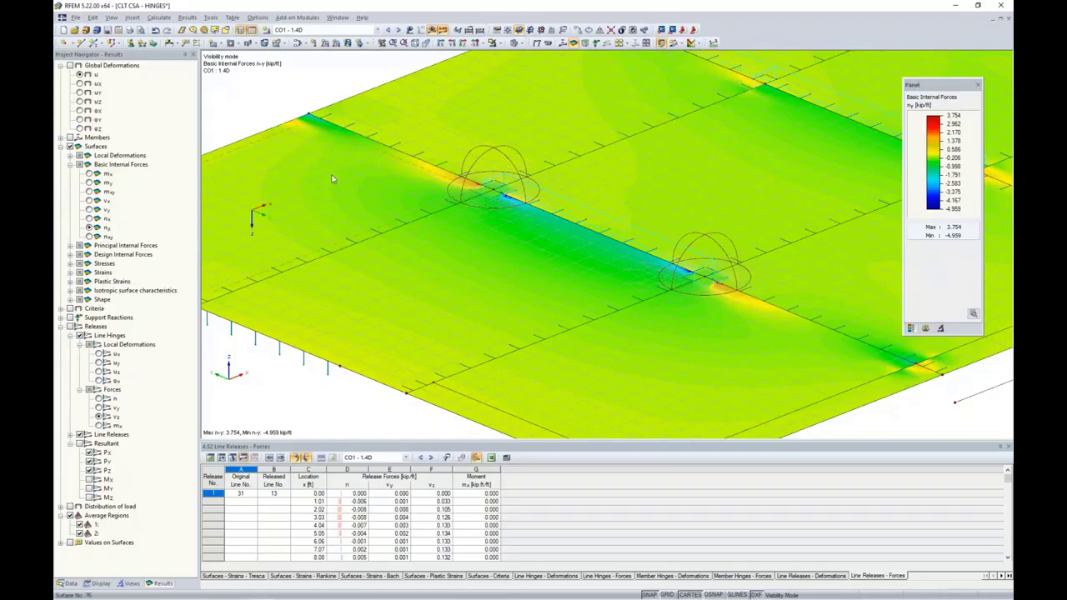
pyautogui.scroll(1, 490, 195)
pyautogui.scroll(1, 490, 195)
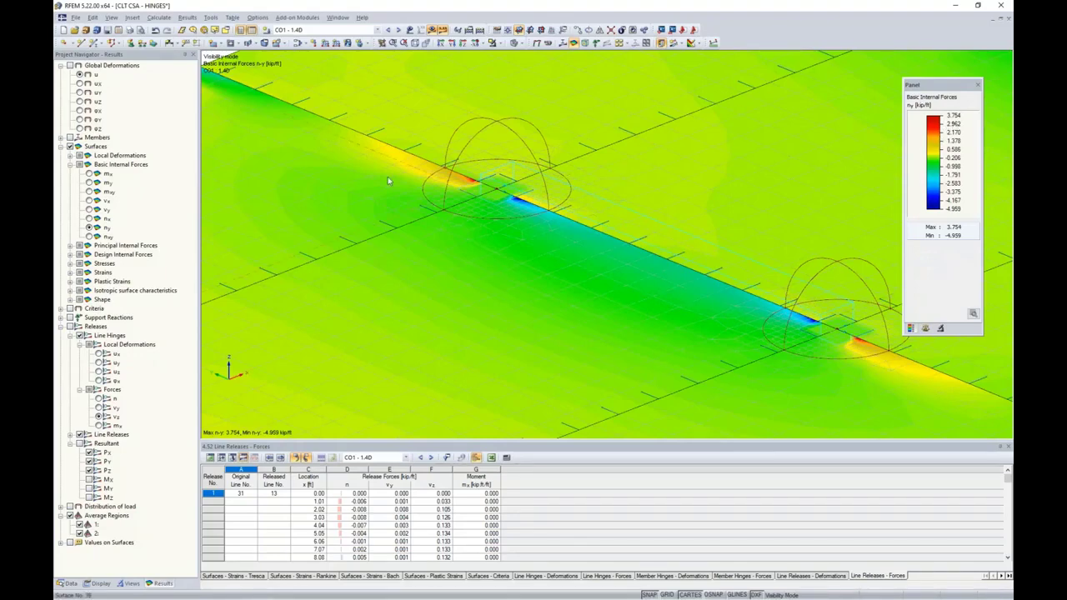
# Compare n-y forces with average-region smoothing off and on, then return to model data in perspective
pyautogui.click(61, 328)
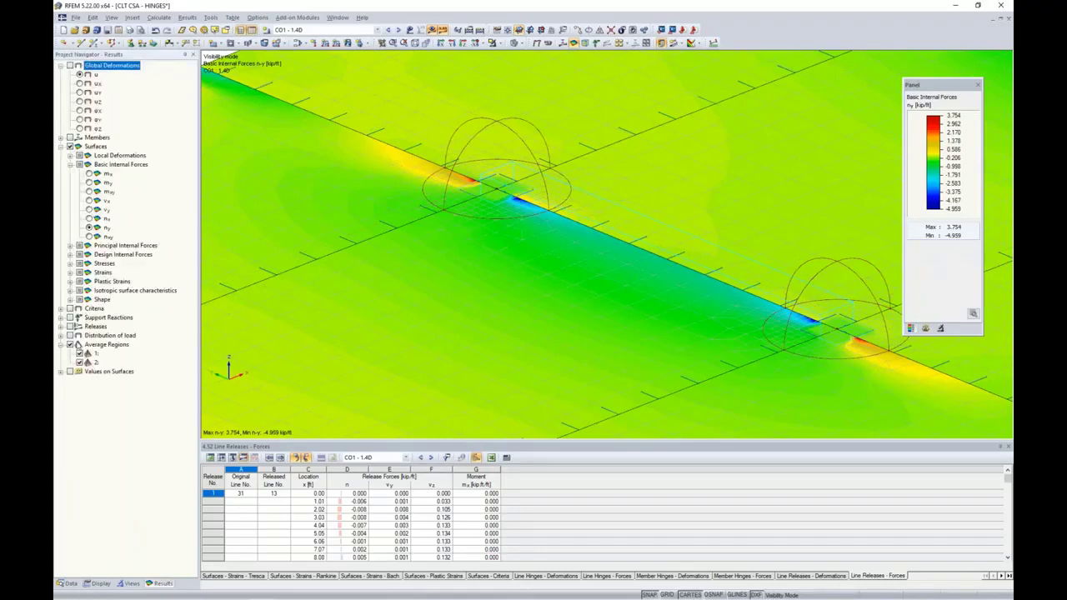
pyautogui.click(70, 345)
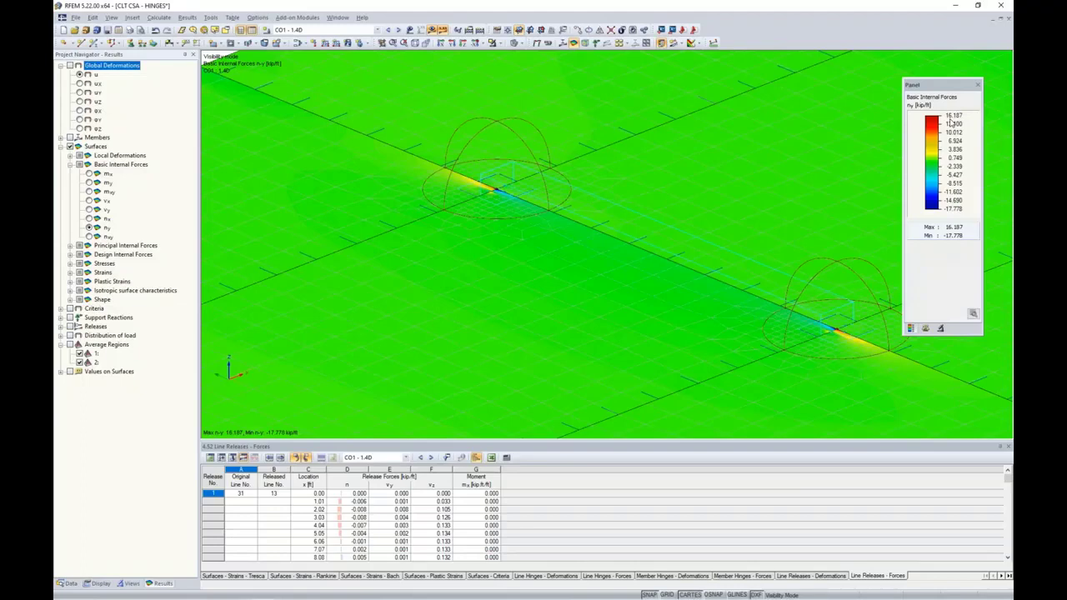
pyautogui.click(71, 344)
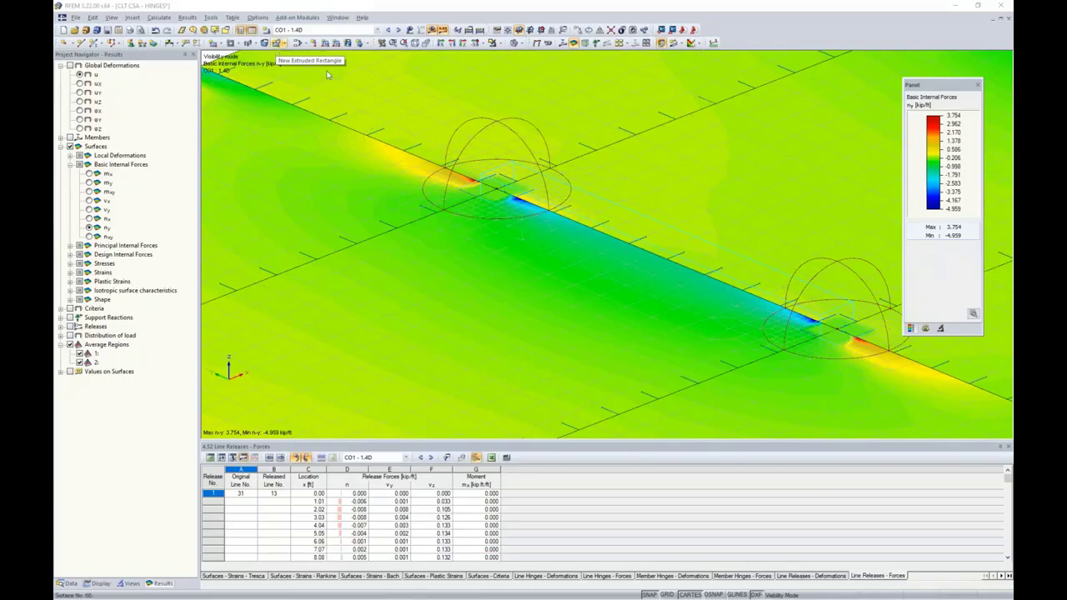
pyautogui.scroll(-3, 491, 191)
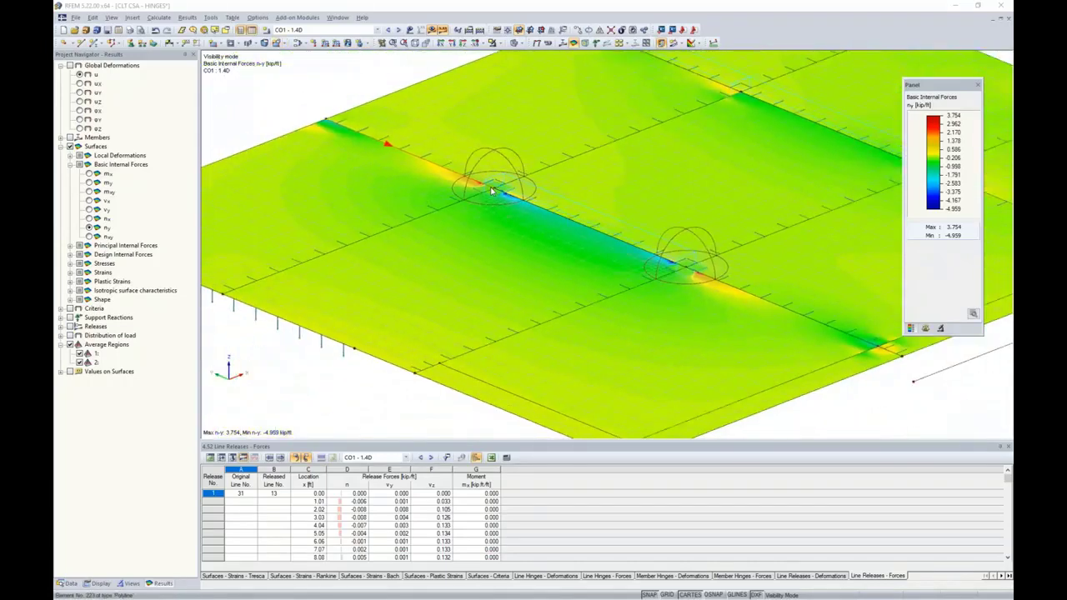
pyautogui.click(430, 44)
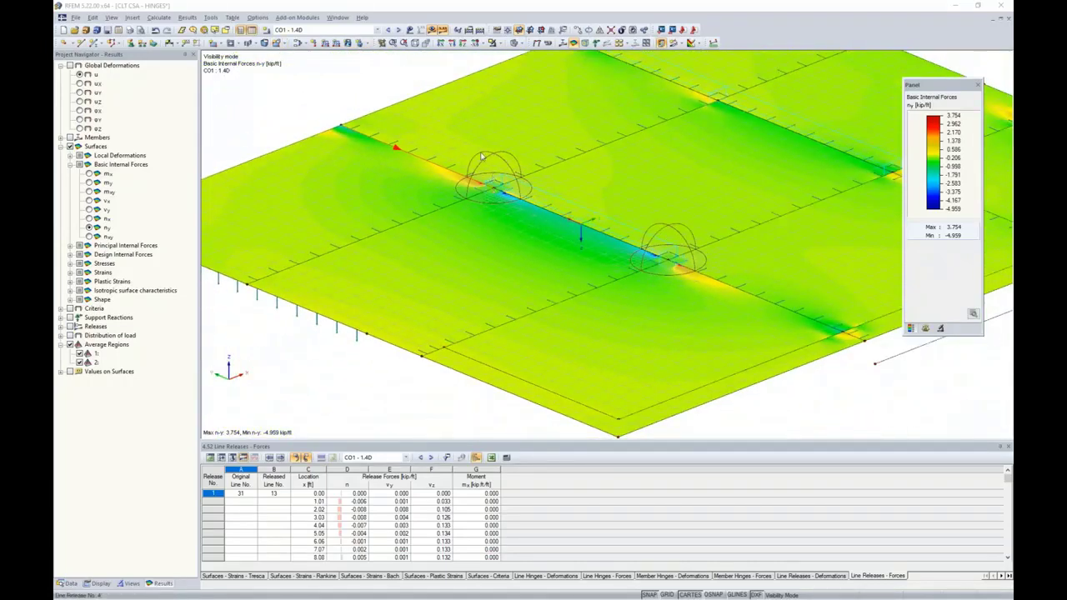
pyautogui.click(442, 29)
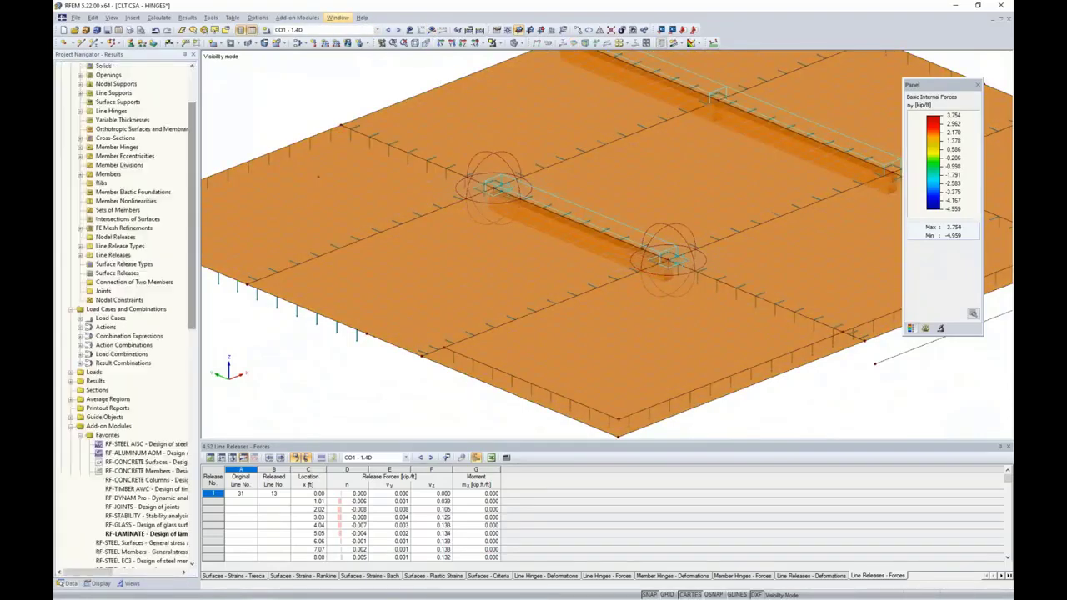
# Switch to the CLT CSA - FINISH model showing the full two-storey building
pyautogui.click(337, 17)
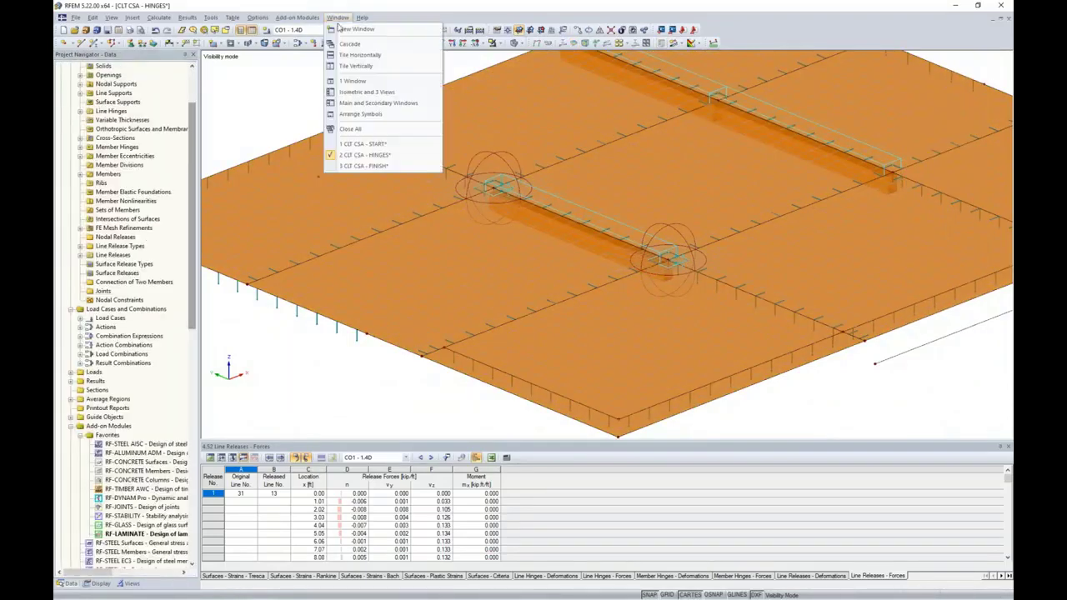
pyautogui.click(357, 167)
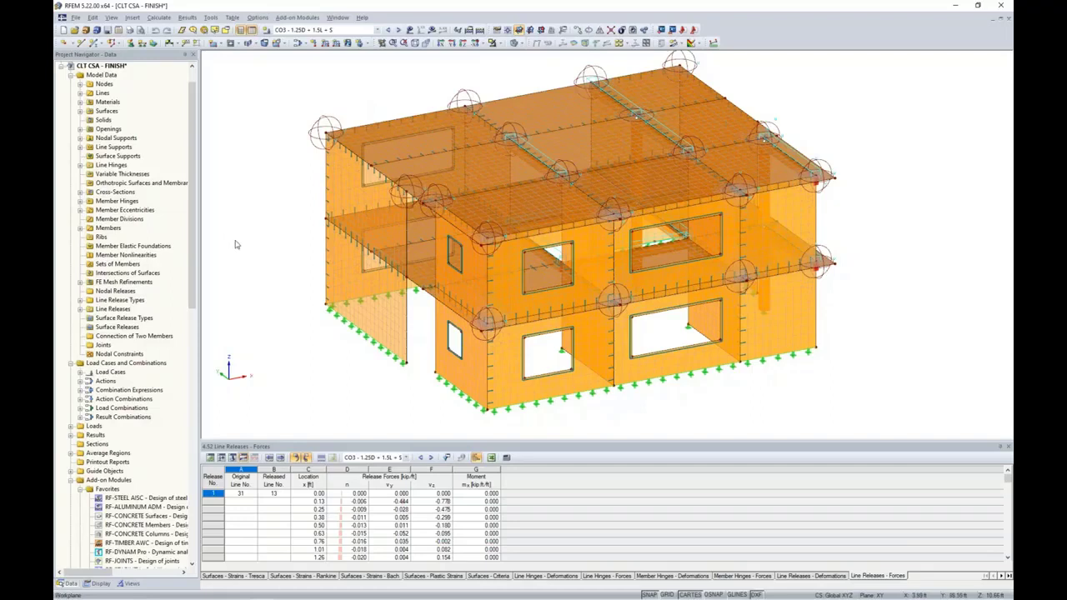
pyautogui.scroll(-5, 114, 328)
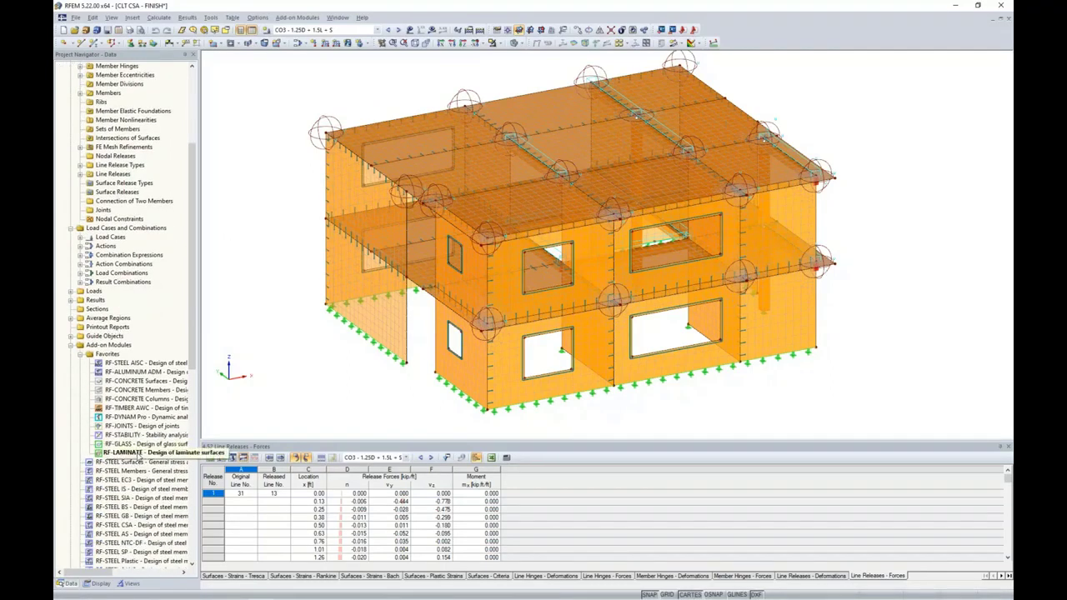
# Open RF-LAMINATE and review the Results detail option for smoothed average-region internal forces, leaving it unchanged
pyautogui.doubleClick(138, 452)
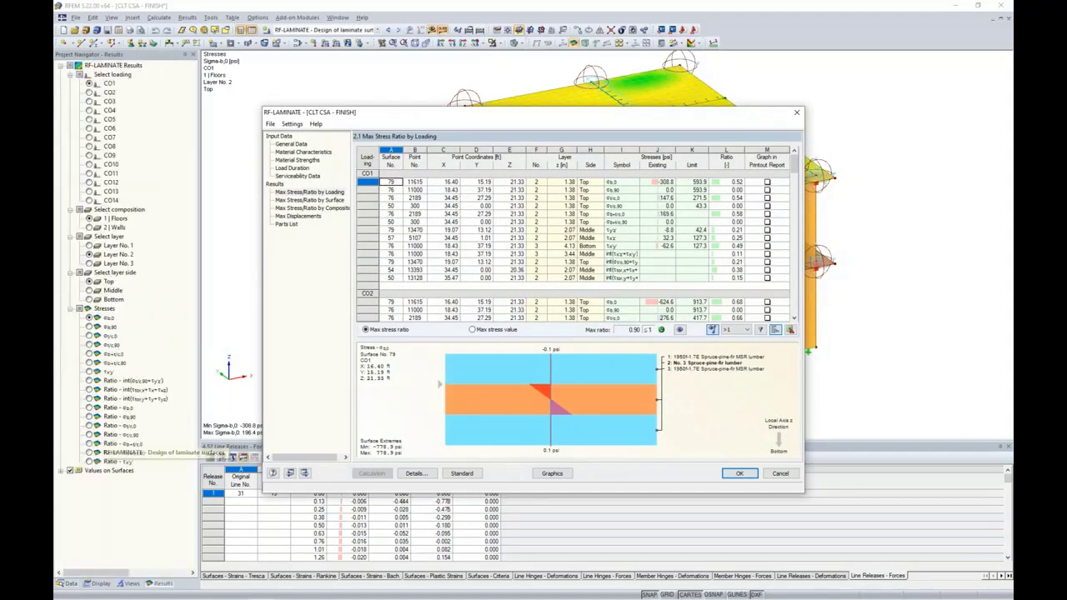
pyautogui.moveTo(526, 118); pyautogui.dragTo(561, 118)
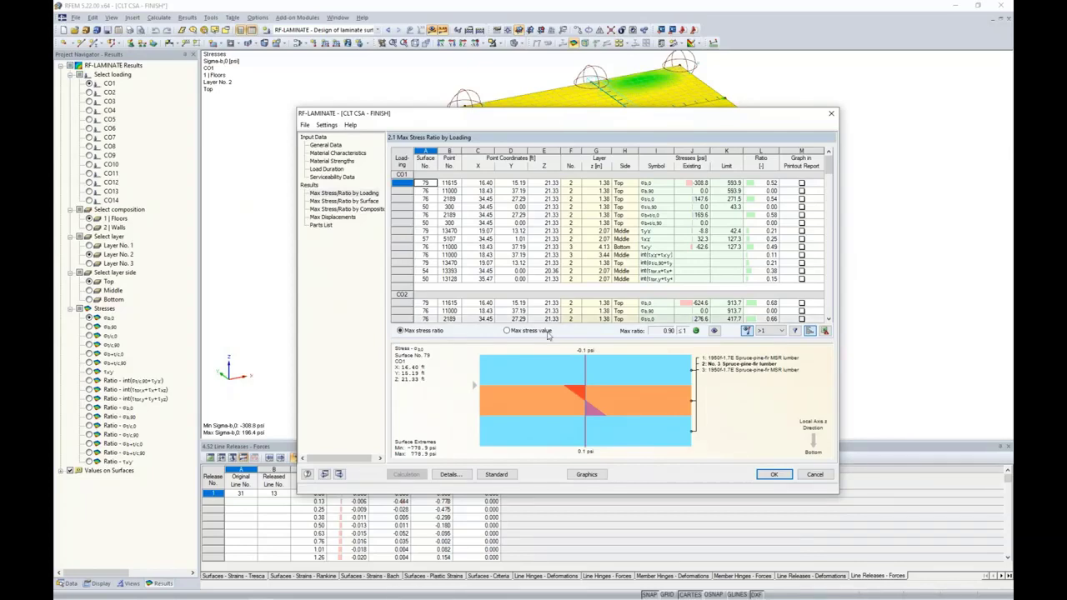
pyautogui.click(454, 474)
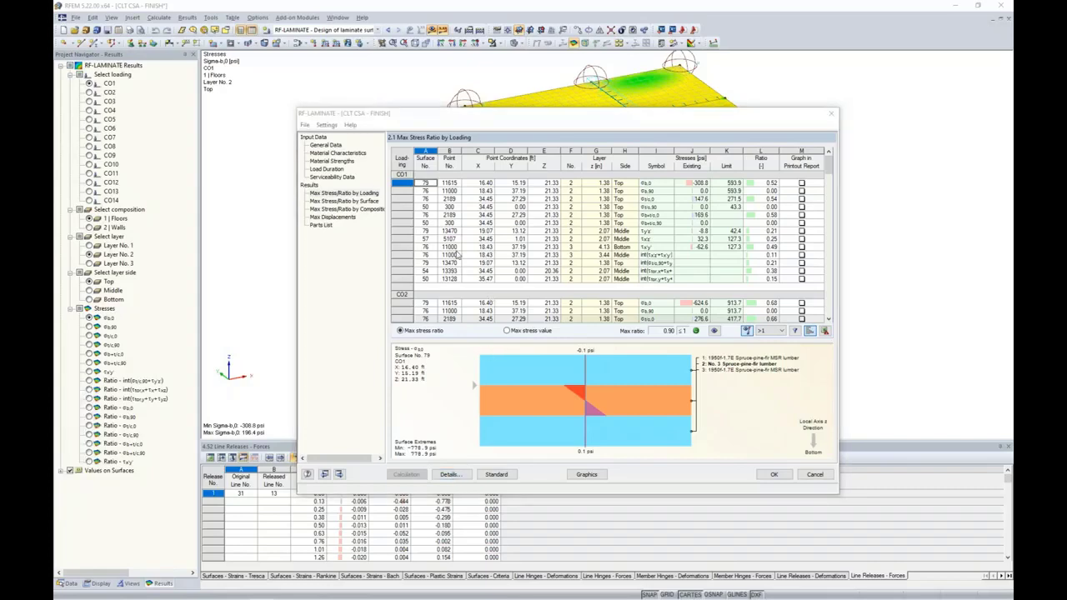
pyautogui.click(415, 150)
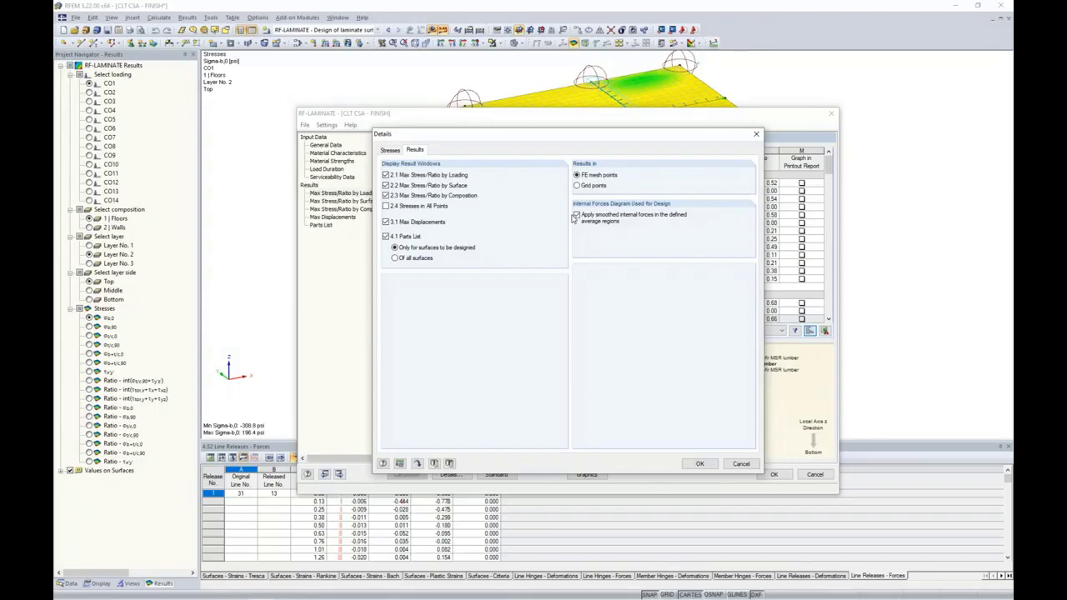
pyautogui.click(739, 464)
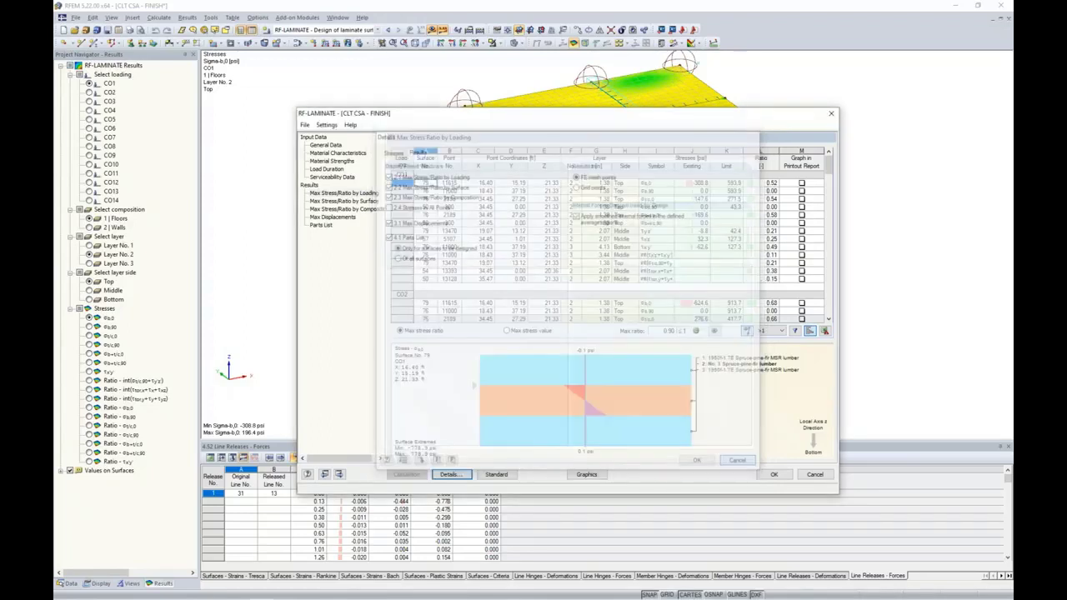
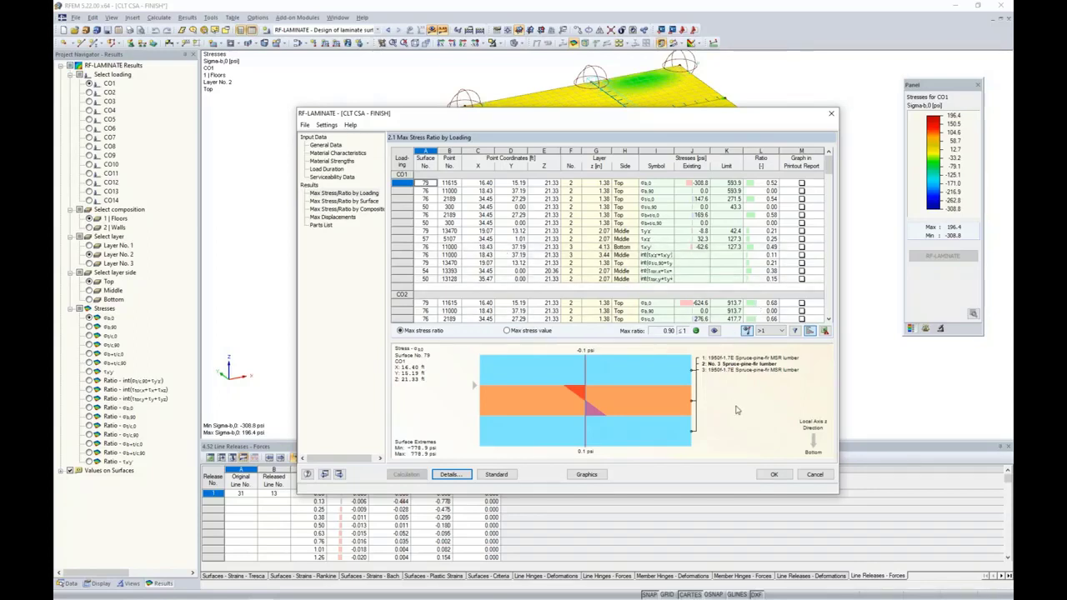
# Close the RF-LAMINATE design window to return to the Sigma-b,0 stress contours for CO1
pyautogui.click(773, 474)
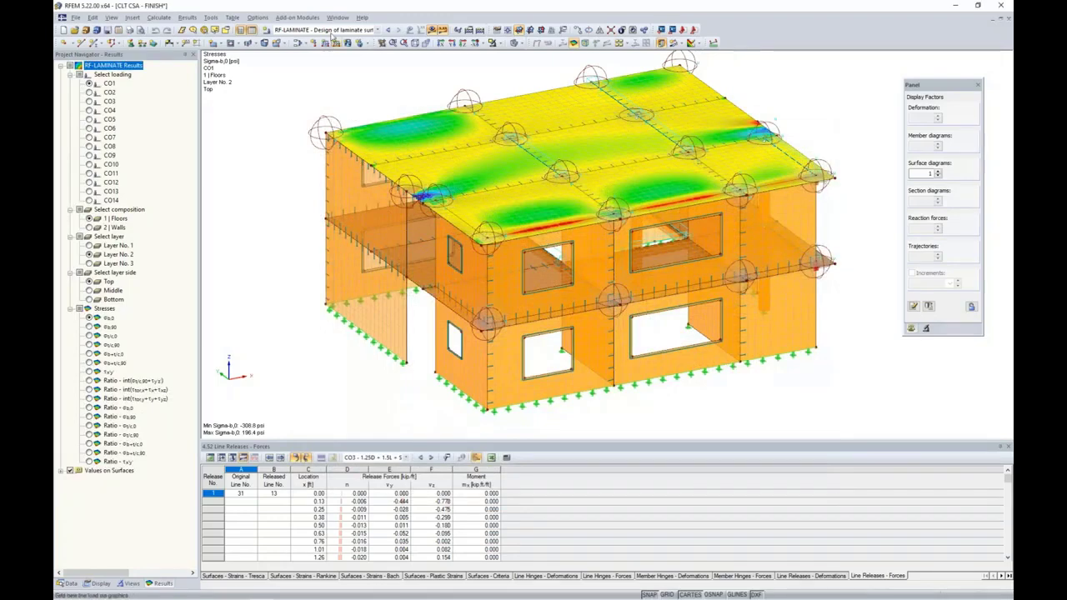
# Switch results to CO3 - 1.25D + 1.5L + S, hiding releases and showing member M-z diagrams from the front
pyautogui.click(378, 29)
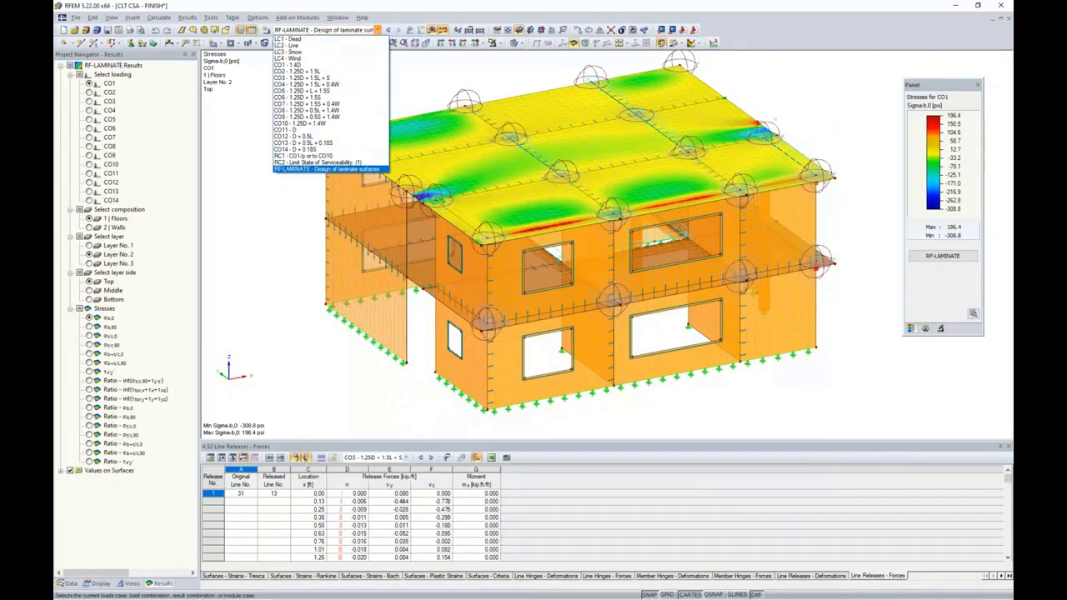
pyautogui.click(320, 78)
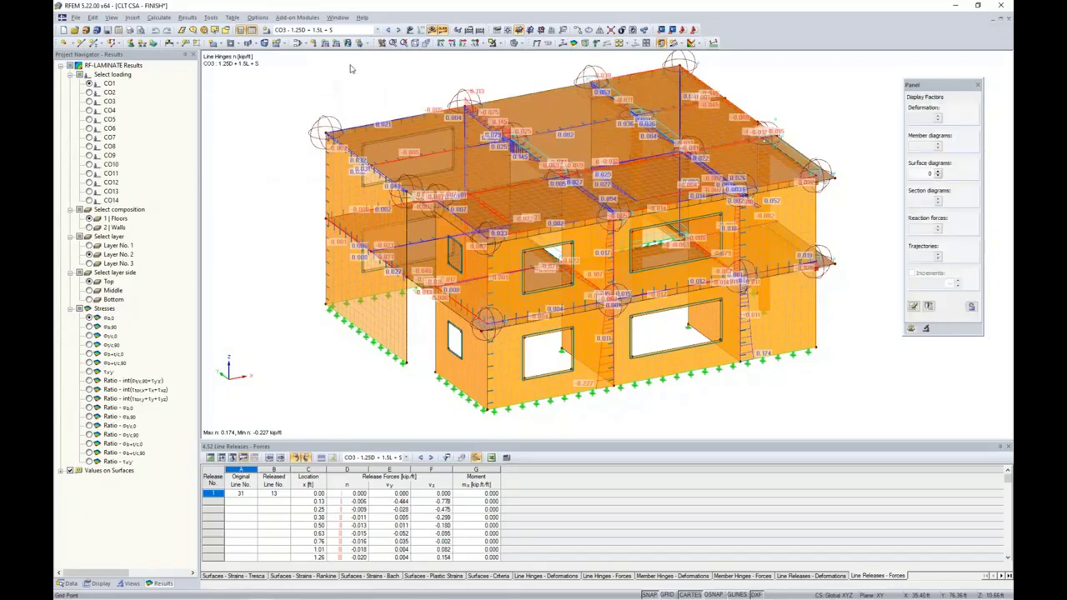
pyautogui.click(70, 174)
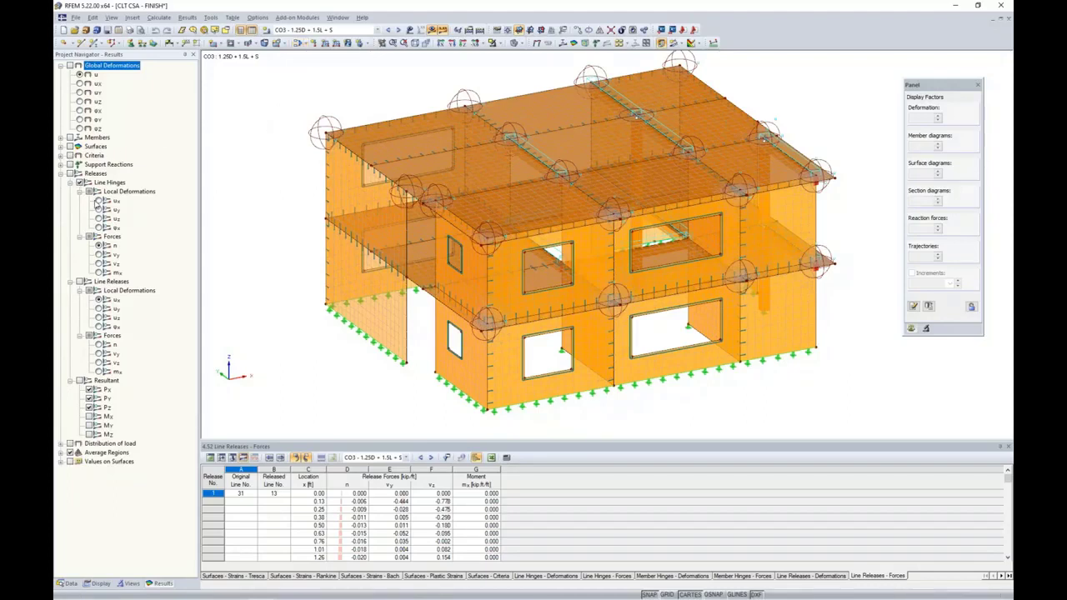
pyautogui.click(60, 173)
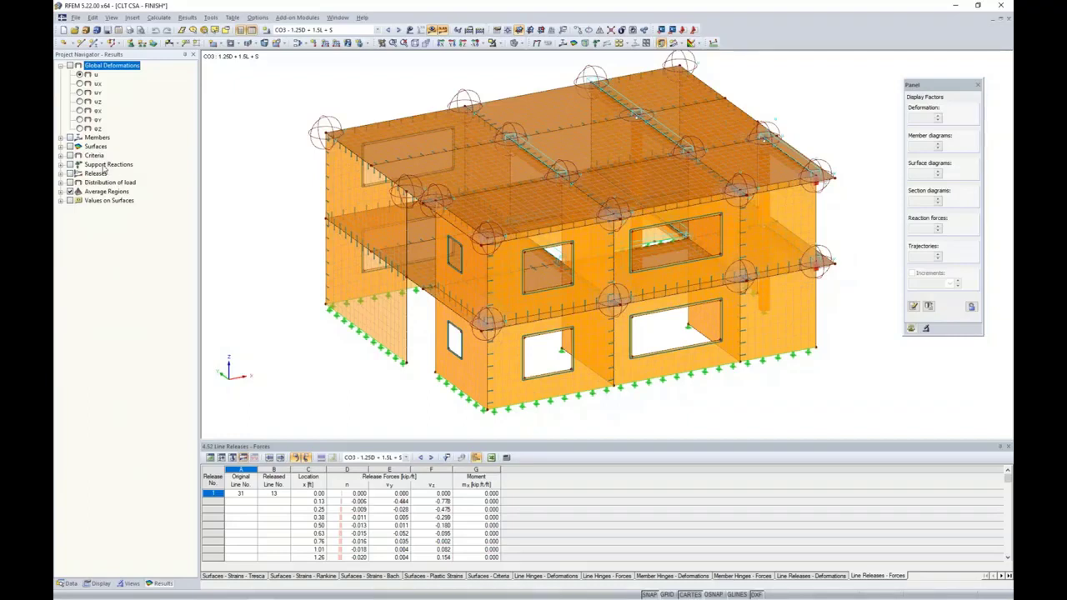
pyautogui.click(61, 138)
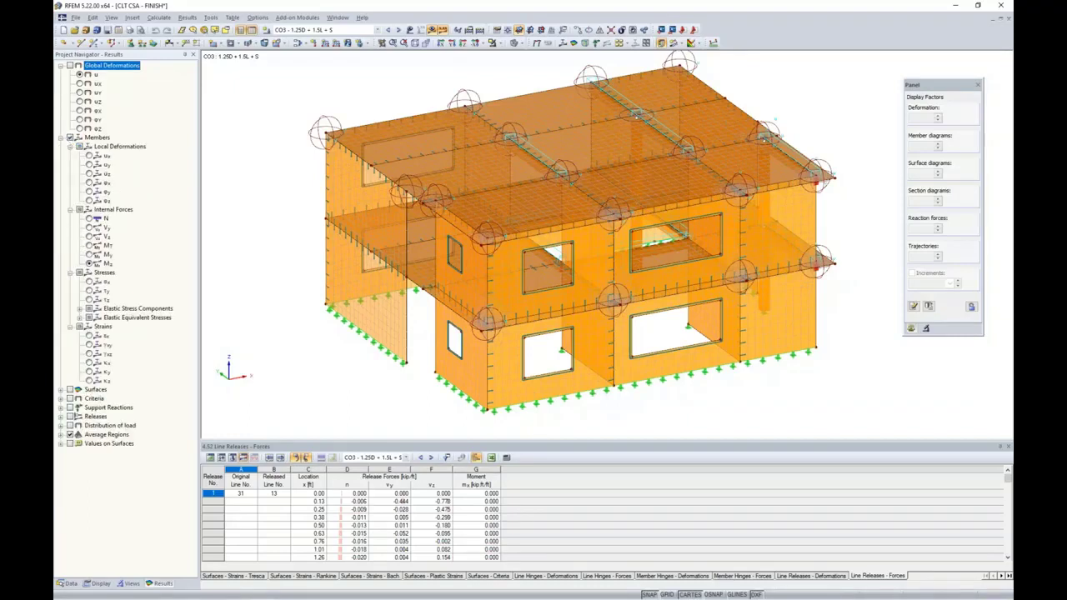
pyautogui.keyDown('ctrl'); pyautogui.moveTo(837, 231); pyautogui.dragTo(600, 216, button='middle'); pyautogui.keyUp('ctrl')
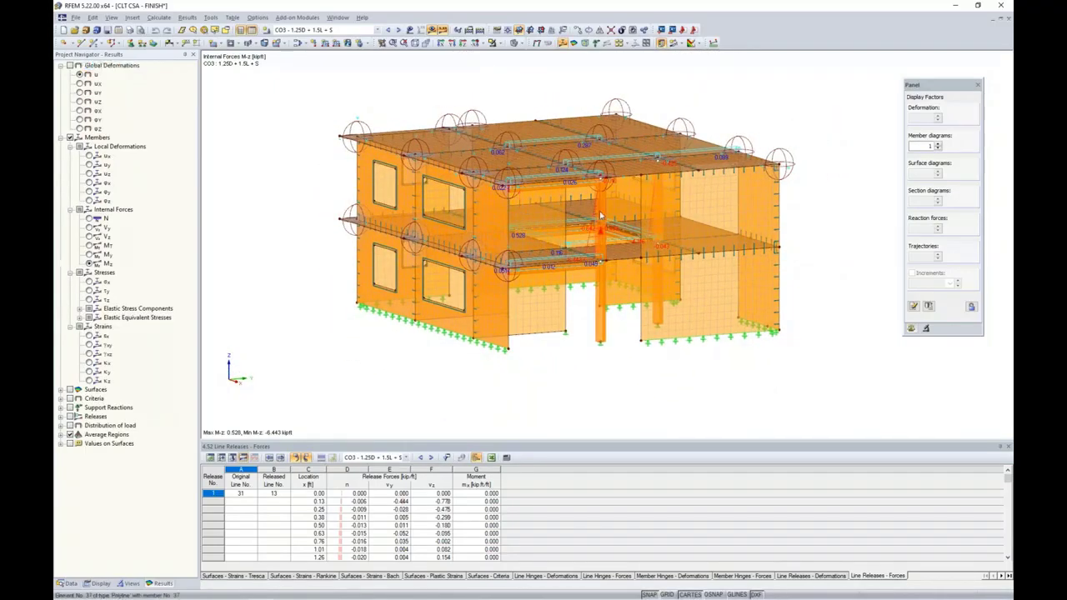
# Isolate the selected interior column using Visibility by Selected Objects
pyautogui.click(501, 43)
pyautogui.click(512, 56)
pyautogui.scroll(2, 598, 238)
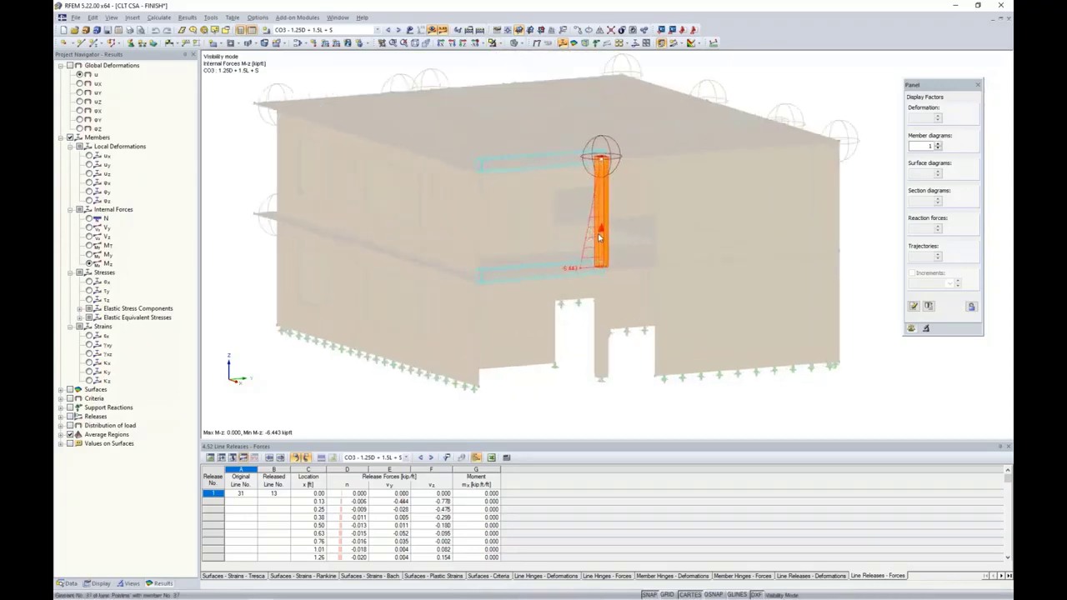
pyautogui.scroll(3, 599, 237)
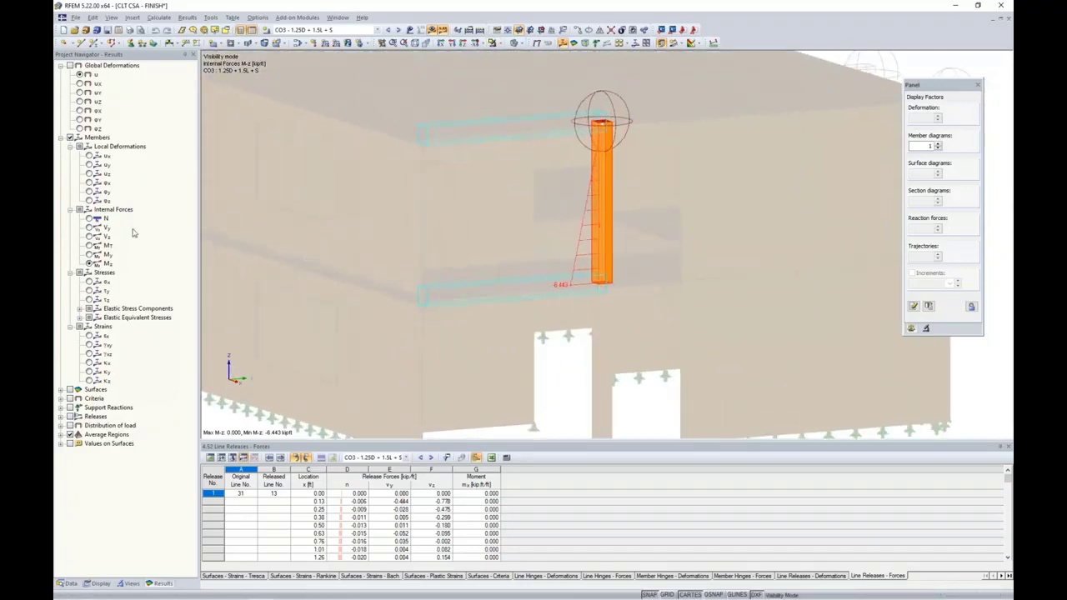
# Review the column's N, V-y, V-z and M-y internal force diagrams, ending on M-y (min -2.062 kipft)
pyautogui.click(90, 218)
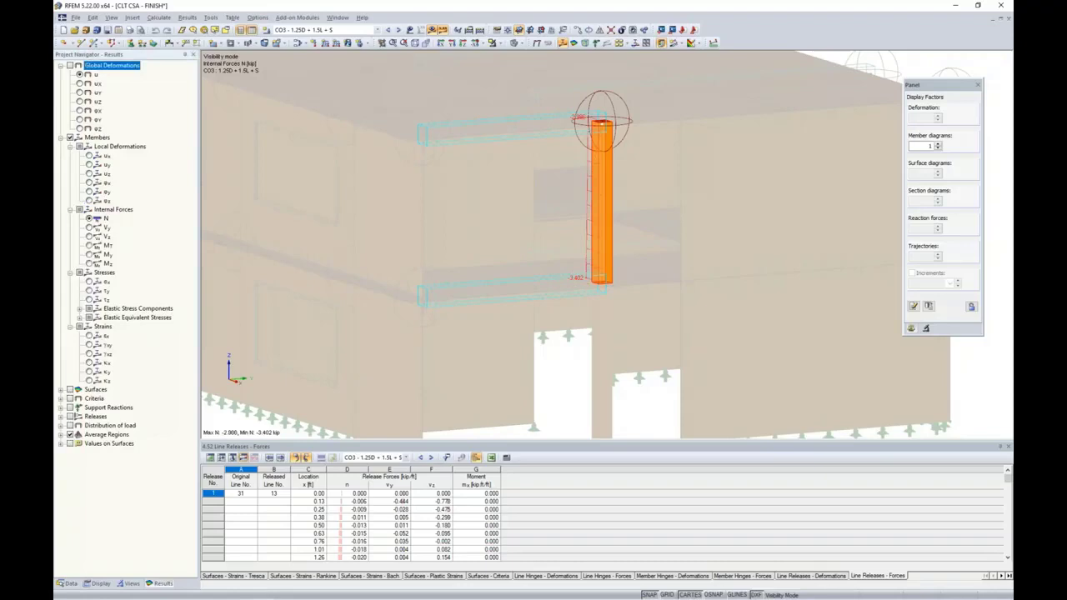
pyautogui.click(90, 228)
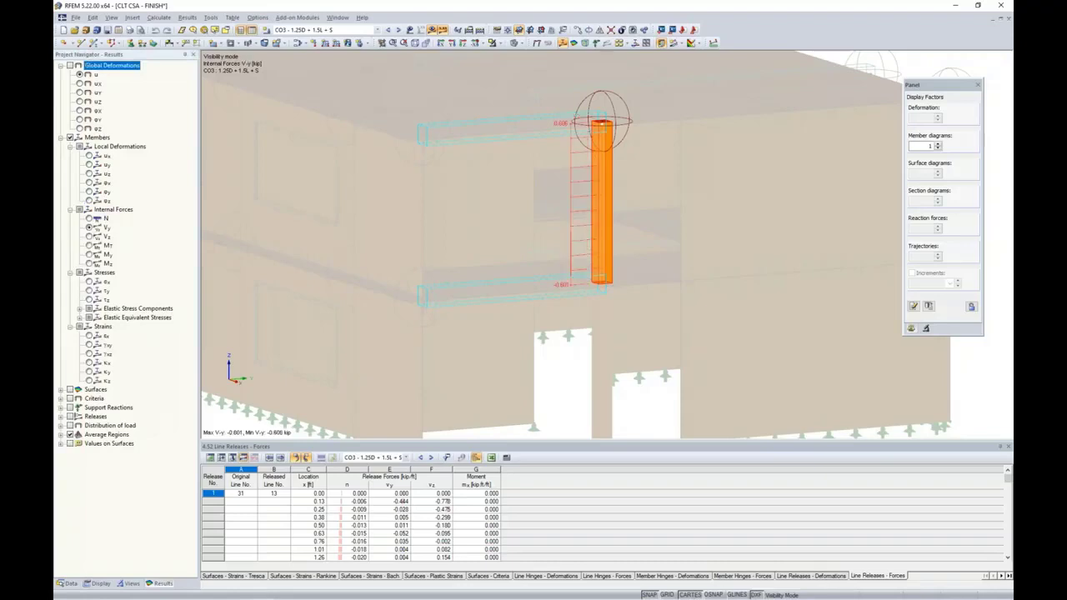
pyautogui.click(89, 237)
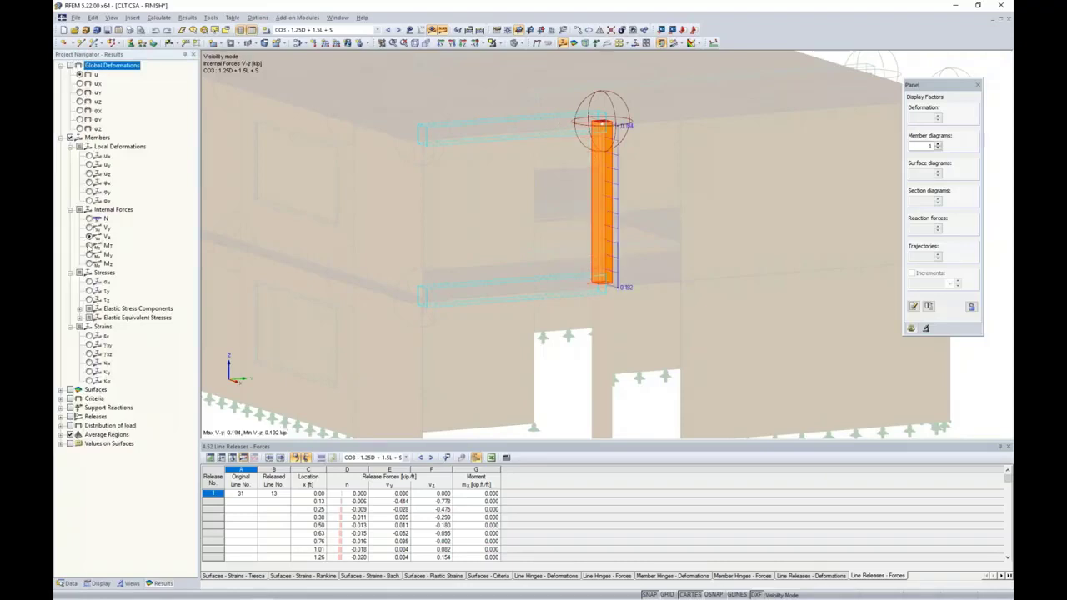
pyautogui.click(90, 254)
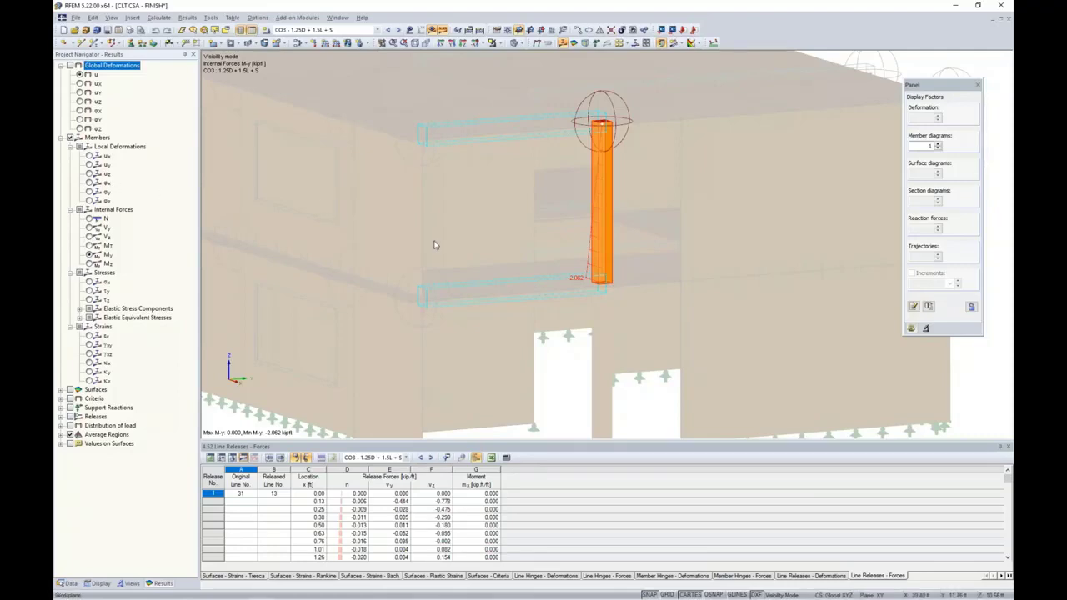
pyautogui.scroll(-3, 433, 244)
pyautogui.keyDown('ctrl'); pyautogui.moveTo(434, 244); pyautogui.dragTo(473, 277, button='middle'); pyautogui.keyUp('ctrl')
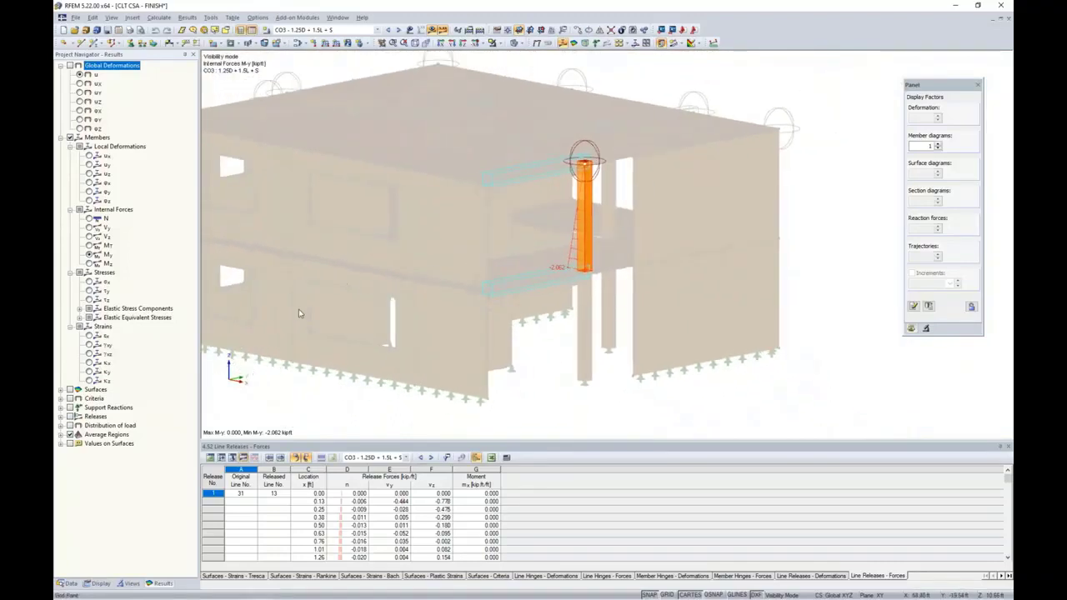
# Hide member result diagrams and cancel visibility mode to show the whole building again
pyautogui.click(70, 138)
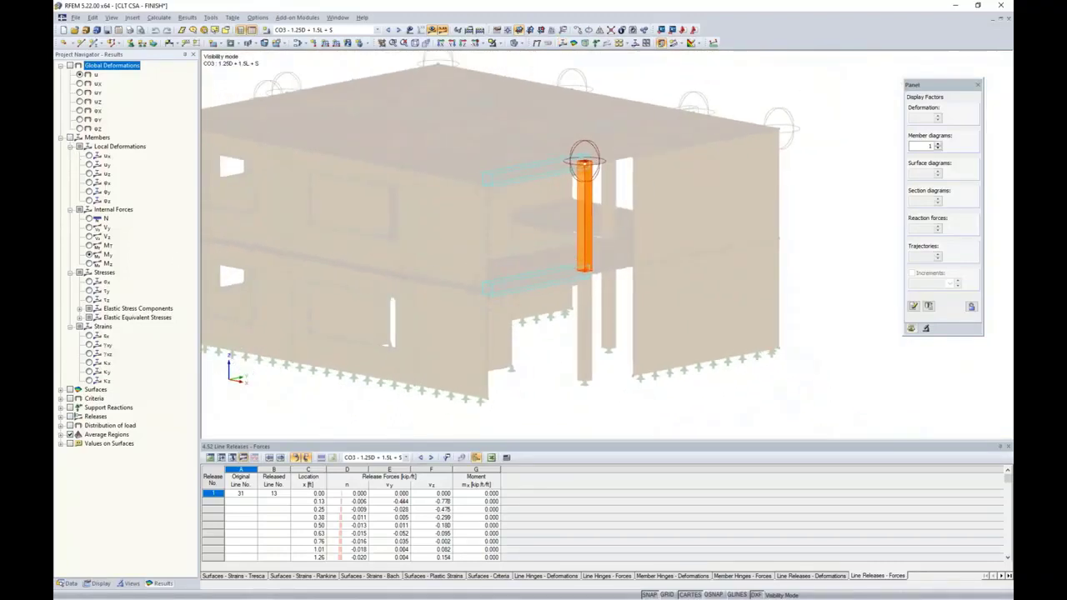
pyautogui.click(493, 42)
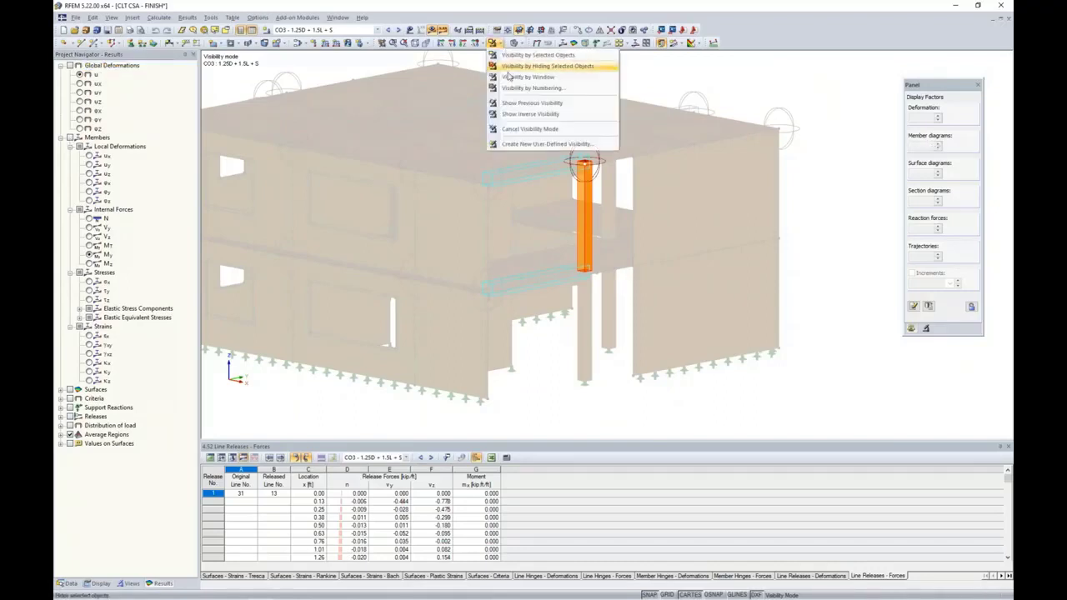
pyautogui.click(519, 130)
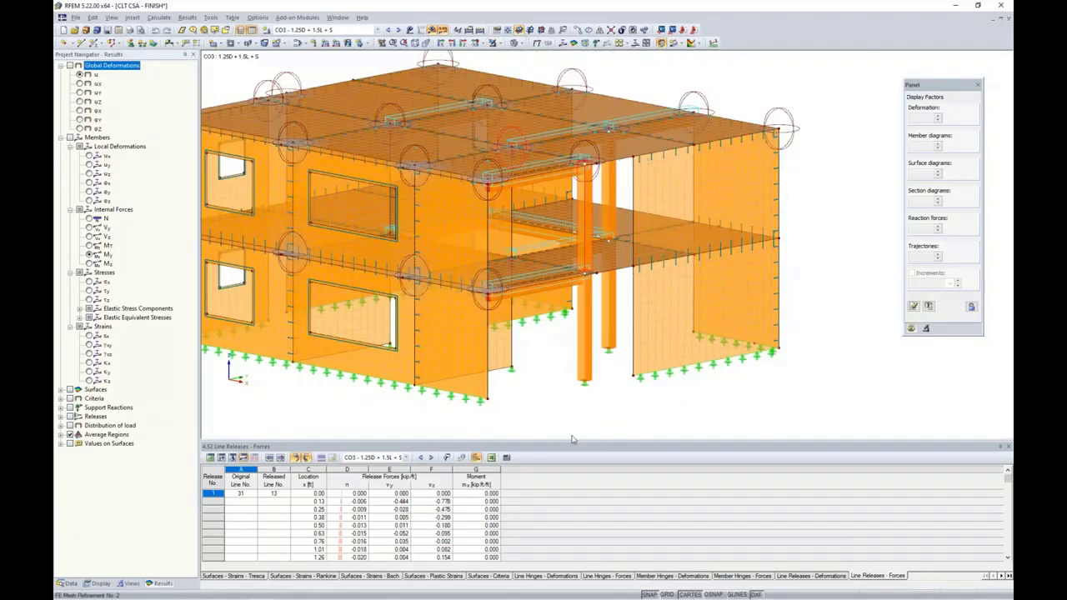
pyautogui.moveTo(555, 403); pyautogui.dragTo(645, 395, button='middle')
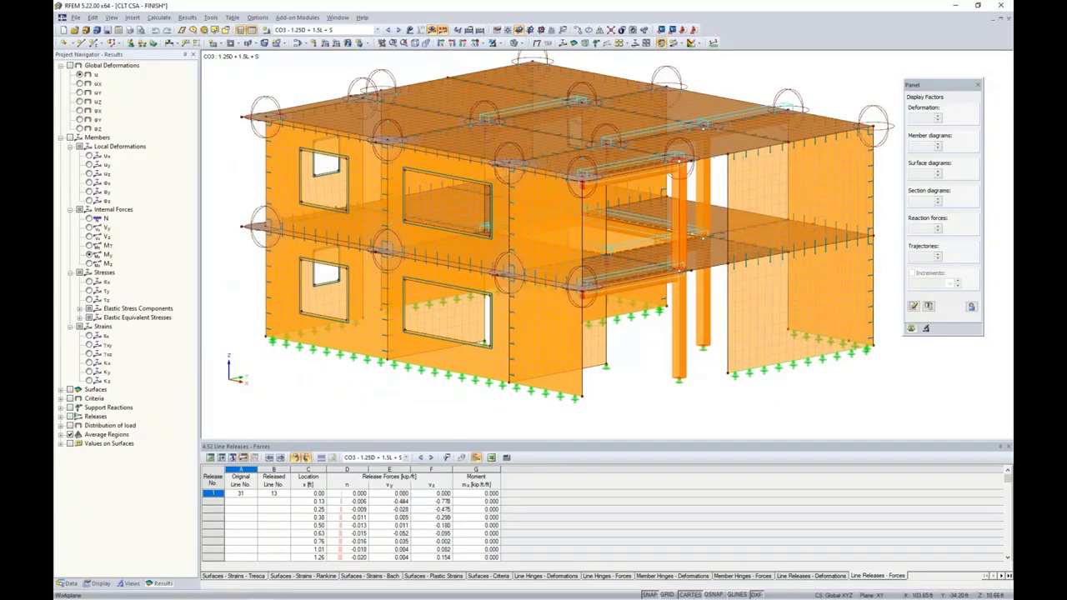
# Turn off FE Mesh Refinements, FE Mesh and Average Regions in the Display settings
pyautogui.click(99, 584)
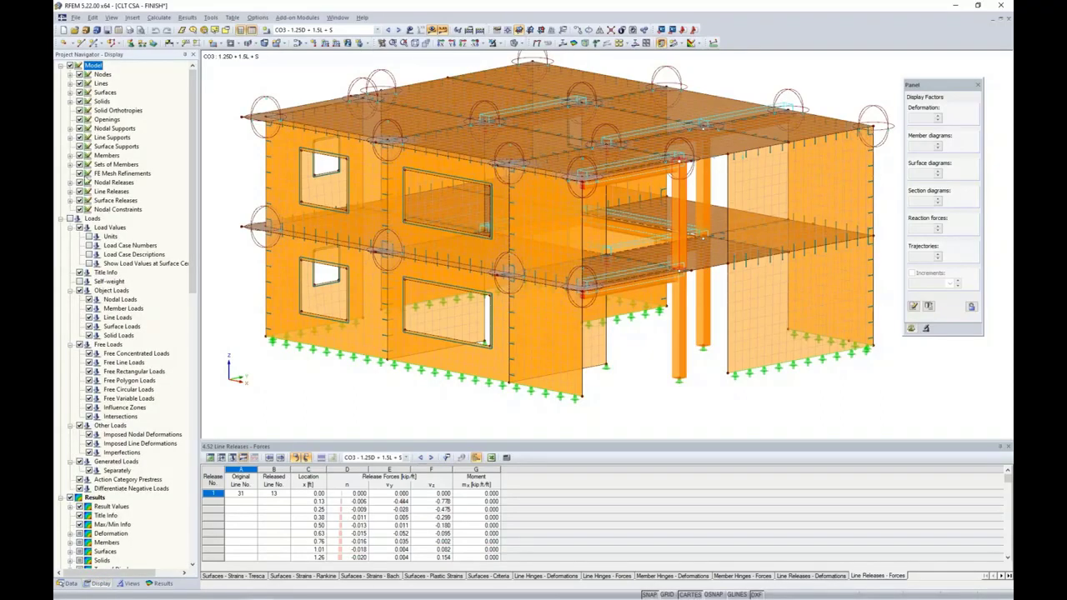
pyautogui.click(79, 173)
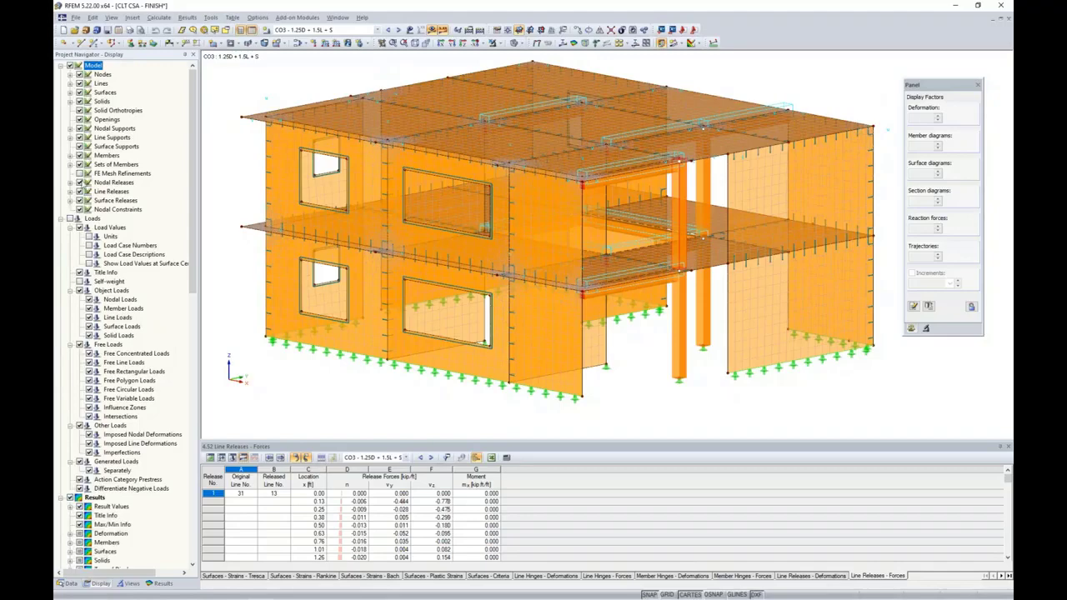
pyautogui.scroll(-8, 118, 360)
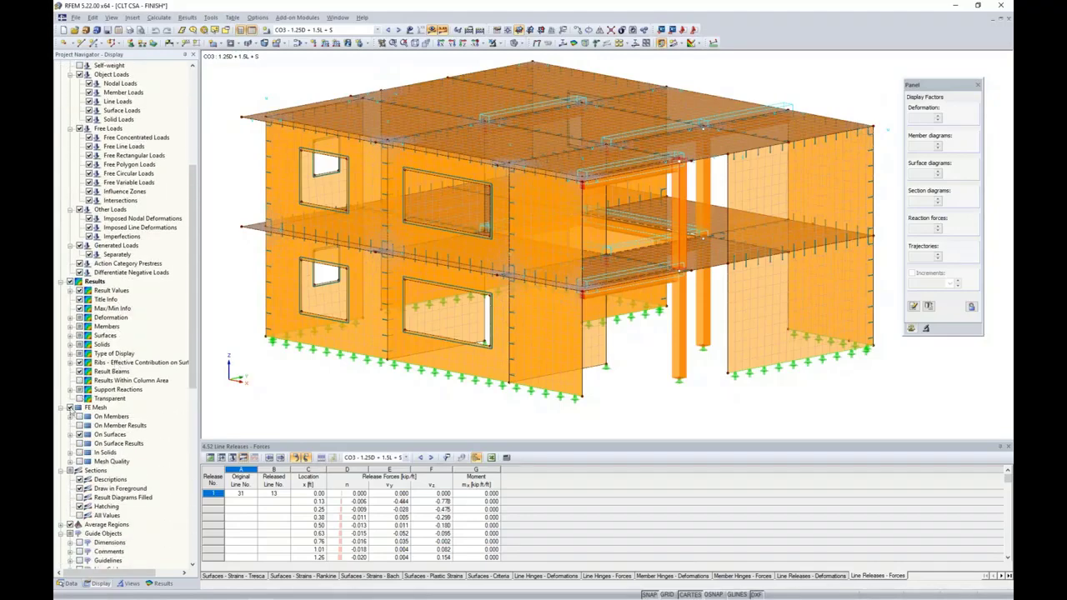
pyautogui.click(70, 408)
pyautogui.scroll(-2, 109, 440)
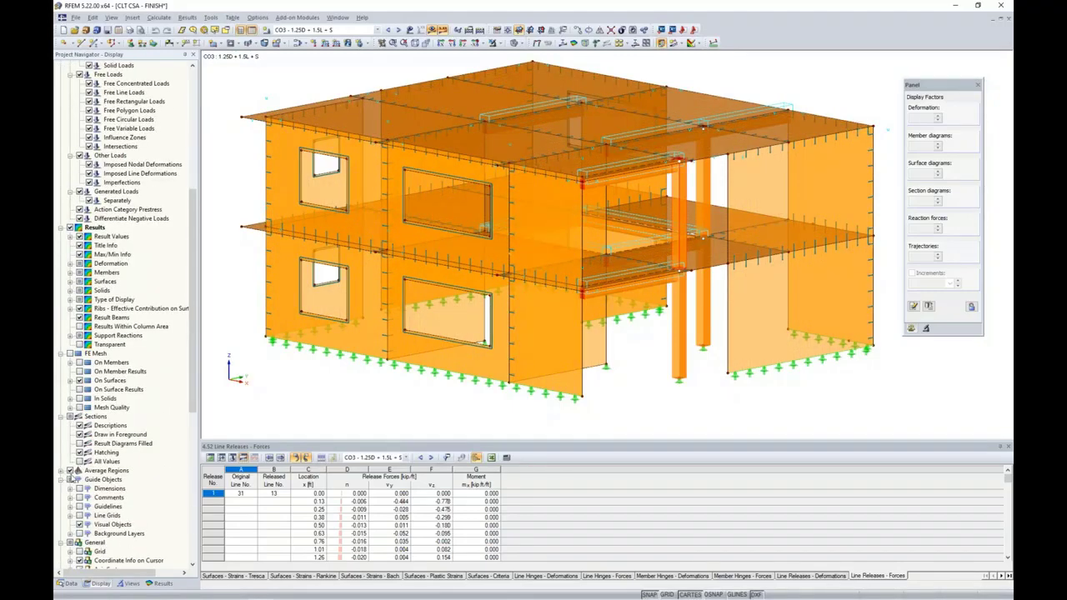
pyautogui.click(70, 471)
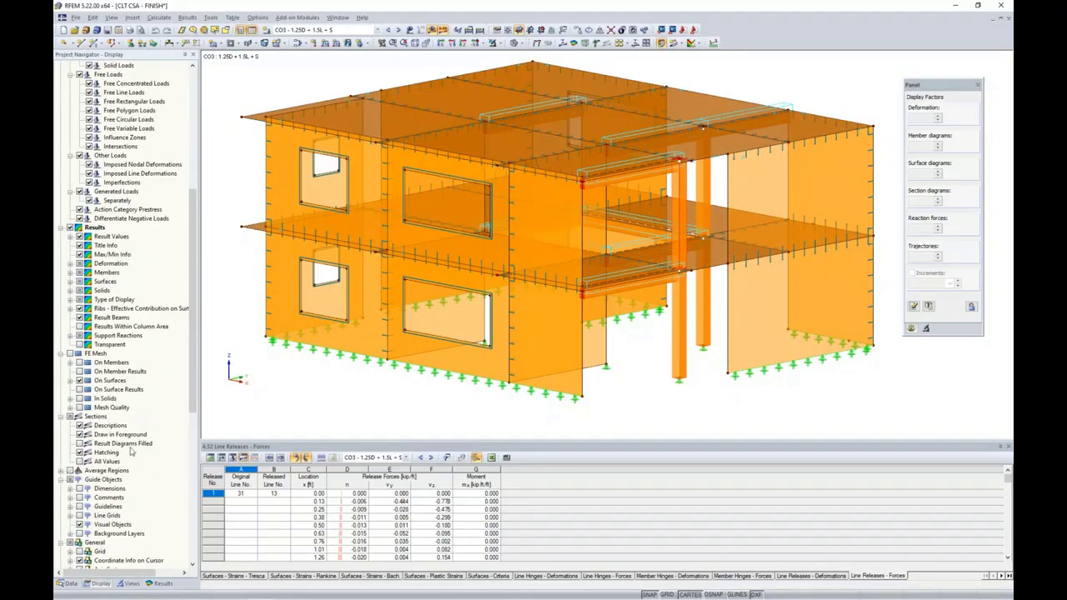
# Return to the Results tree and expand the Releases result options
pyautogui.click(161, 583)
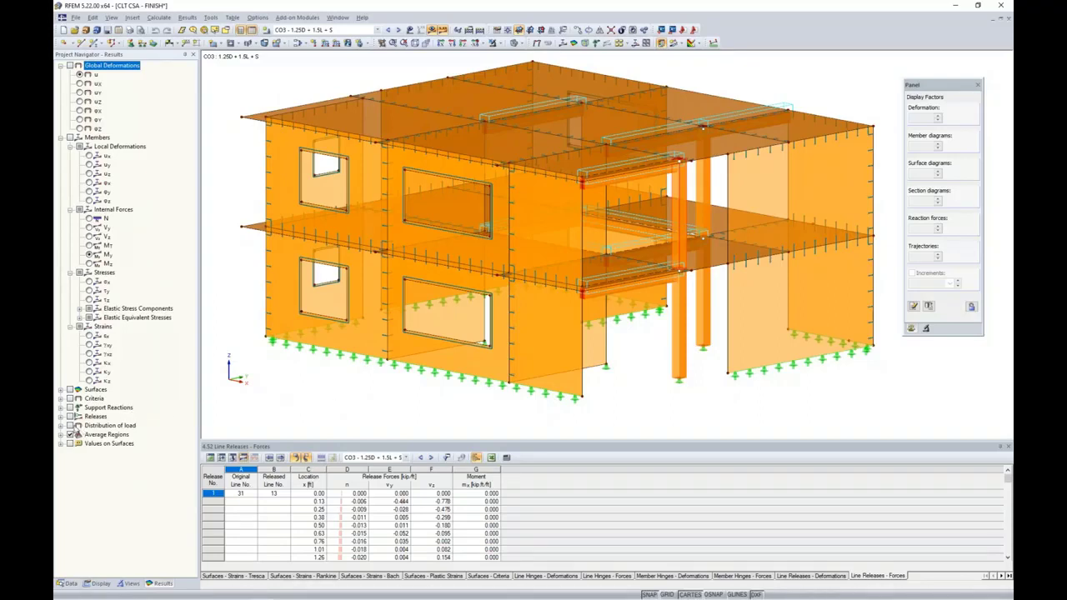
pyautogui.click(60, 417)
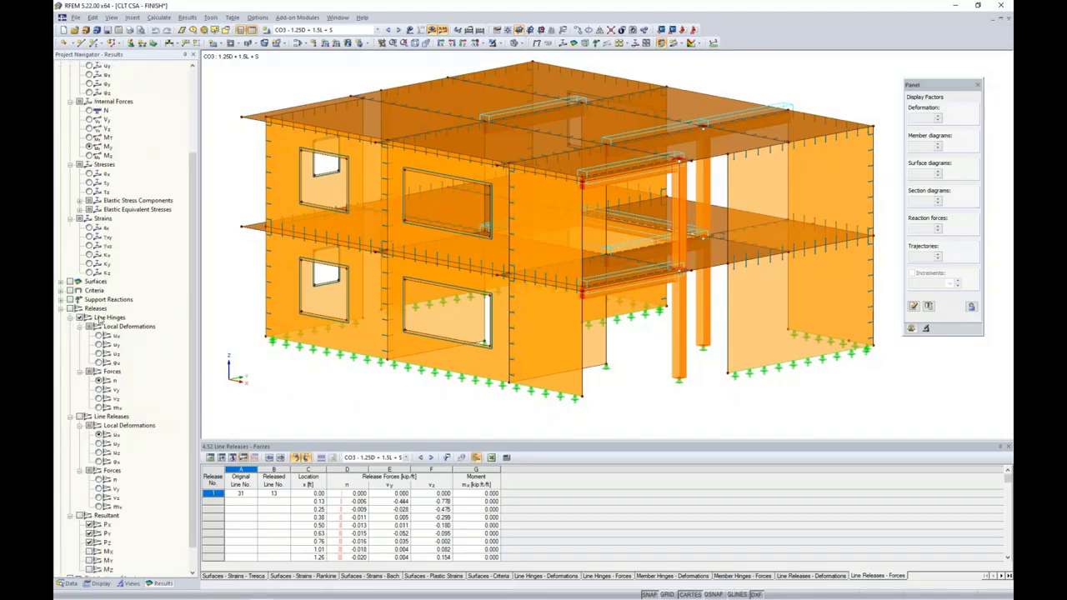
pyautogui.scroll(-1, 98, 318)
pyautogui.keyDown('ctrl'); pyautogui.moveTo(345, 377); pyautogui.dragTo(633, 333, button='middle'); pyautogui.keyUp('ctrl')
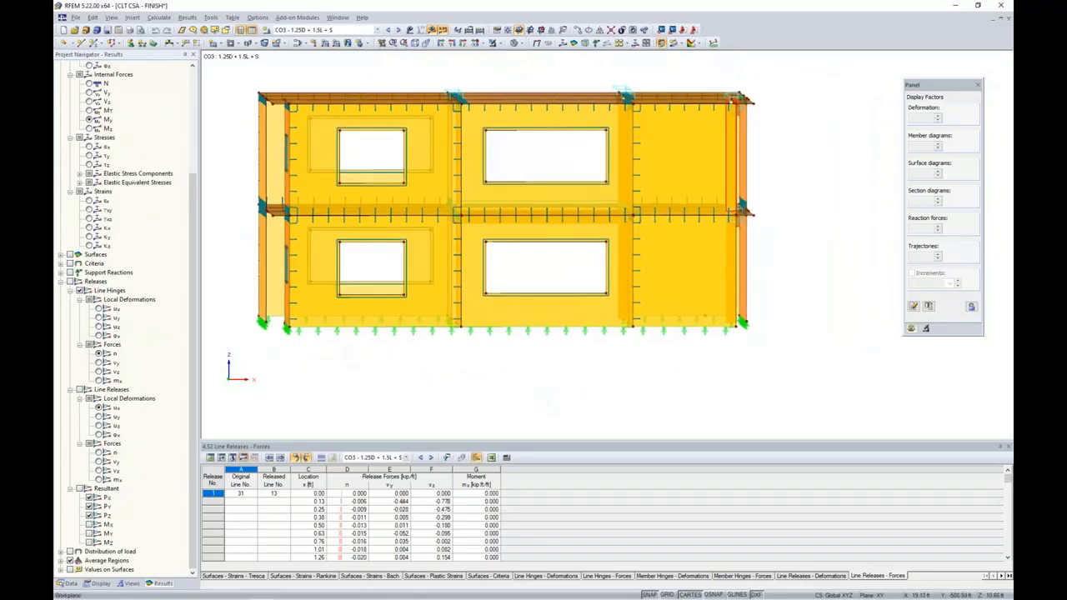
# Select the three ground-floor walls and isolate them in visibility mode, then clear the selection
pyautogui.click(692, 312)
pyautogui.keyDown('ctrl'); pyautogui.click(575, 320); pyautogui.keyUp('ctrl')
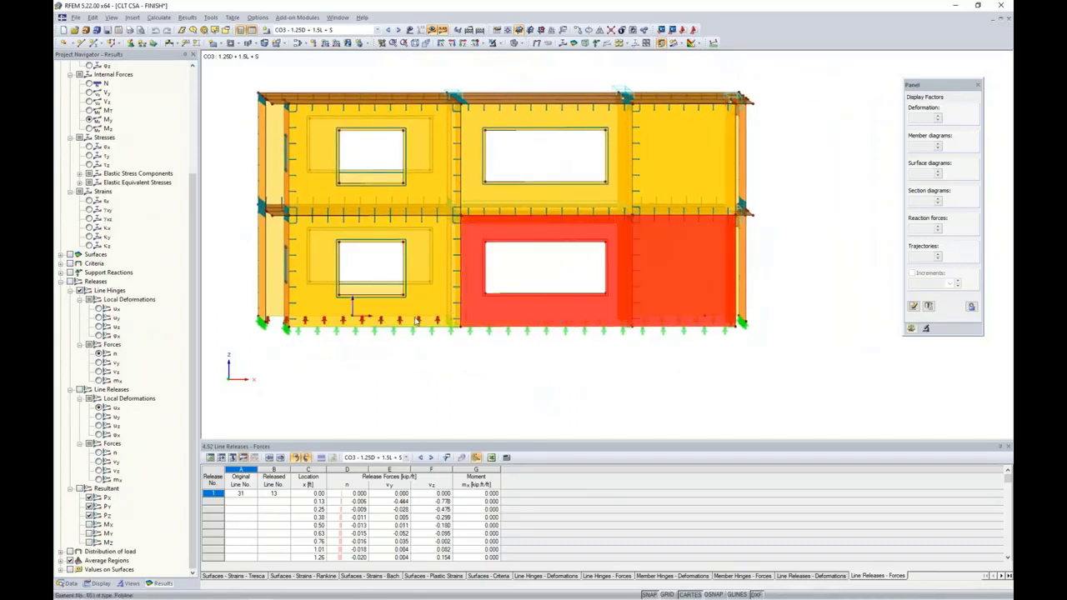
pyautogui.keyDown('ctrl'); pyautogui.click(416, 319); pyautogui.keyUp('ctrl')
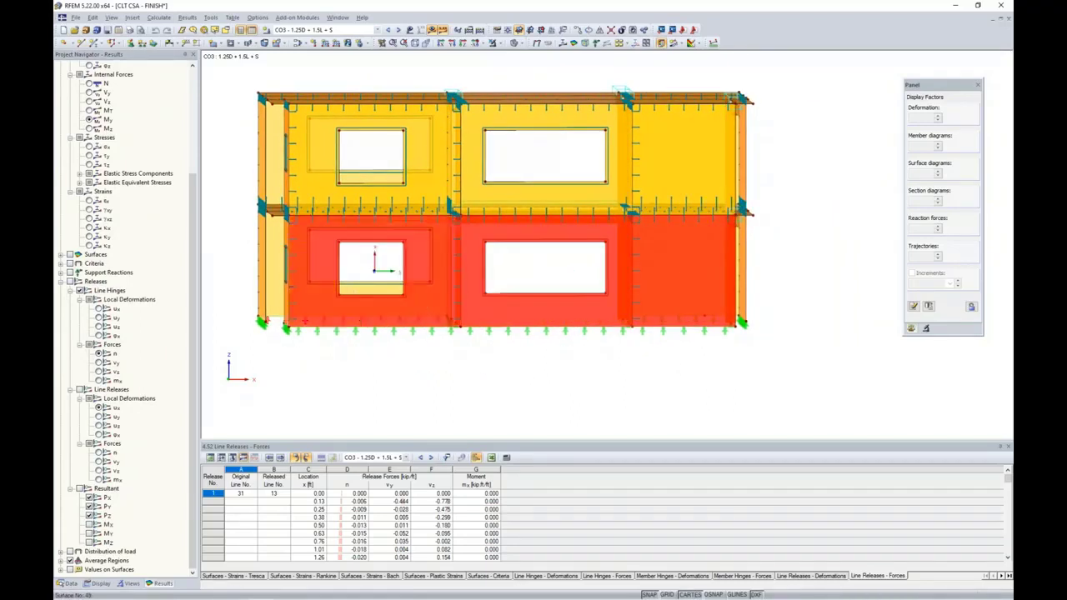
pyautogui.click(496, 43)
pyautogui.click(525, 53)
pyautogui.click(435, 384)
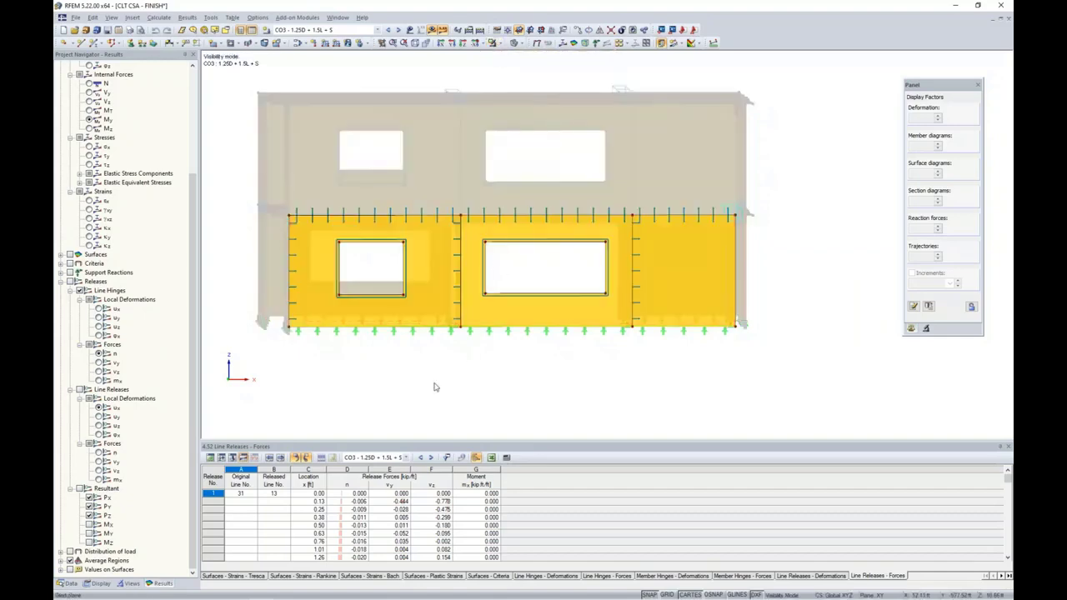
pyautogui.keyDown('ctrl'); pyautogui.moveTo(666, 357); pyautogui.dragTo(650, 364, button='middle'); pyautogui.keyUp('ctrl')
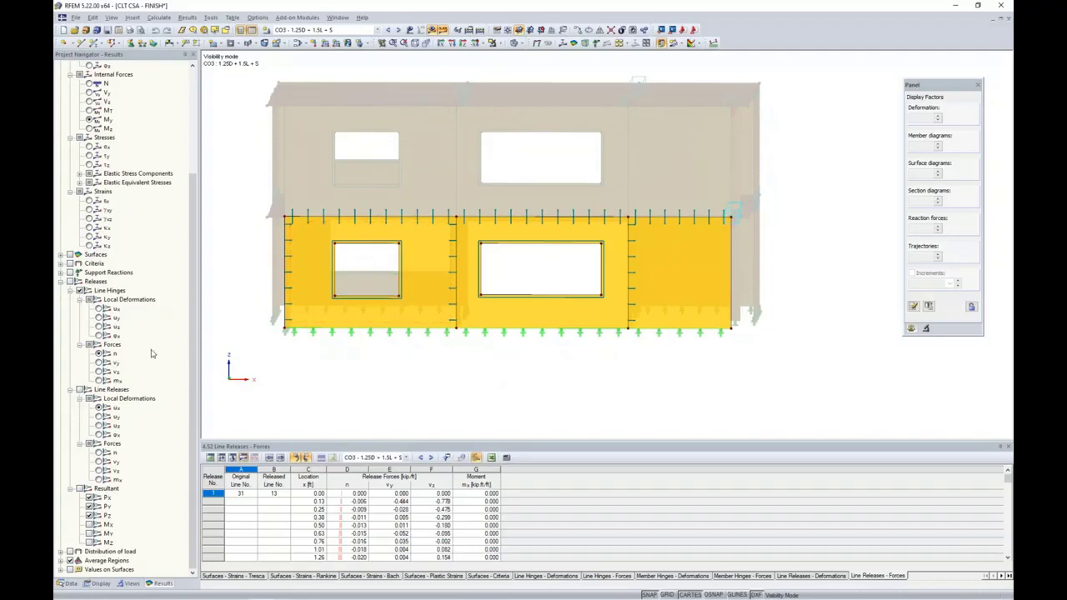
pyautogui.click(98, 309)
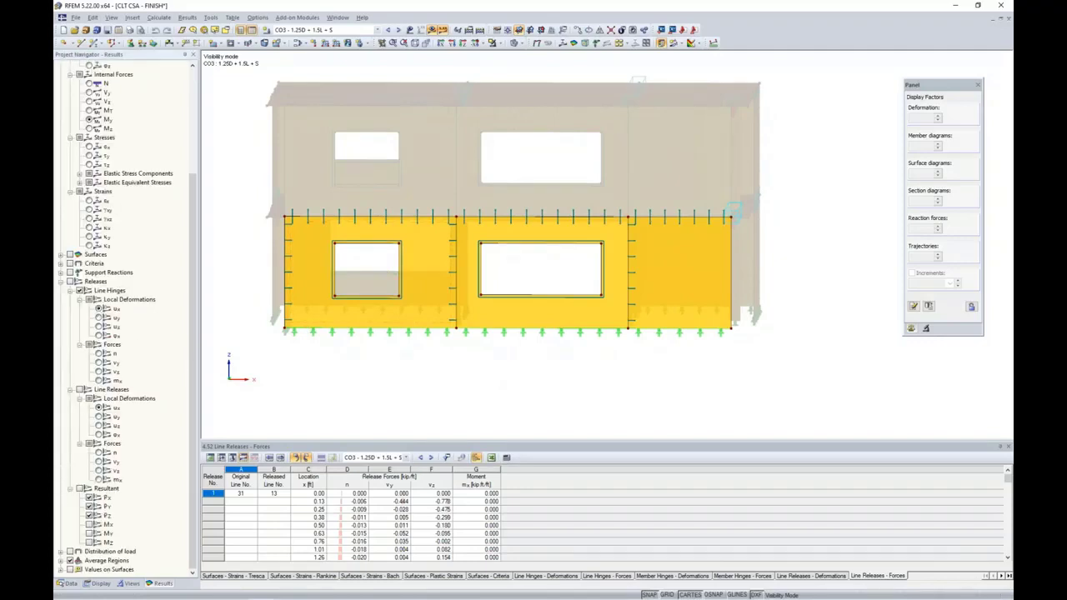
# Show line hinge results, cycling u-x/u-y/u-z and n/v-y/v-z/m-x, ending on v-z (-14.007 to 15.942 kip/ft)
pyautogui.click(71, 282)
pyautogui.click(98, 317)
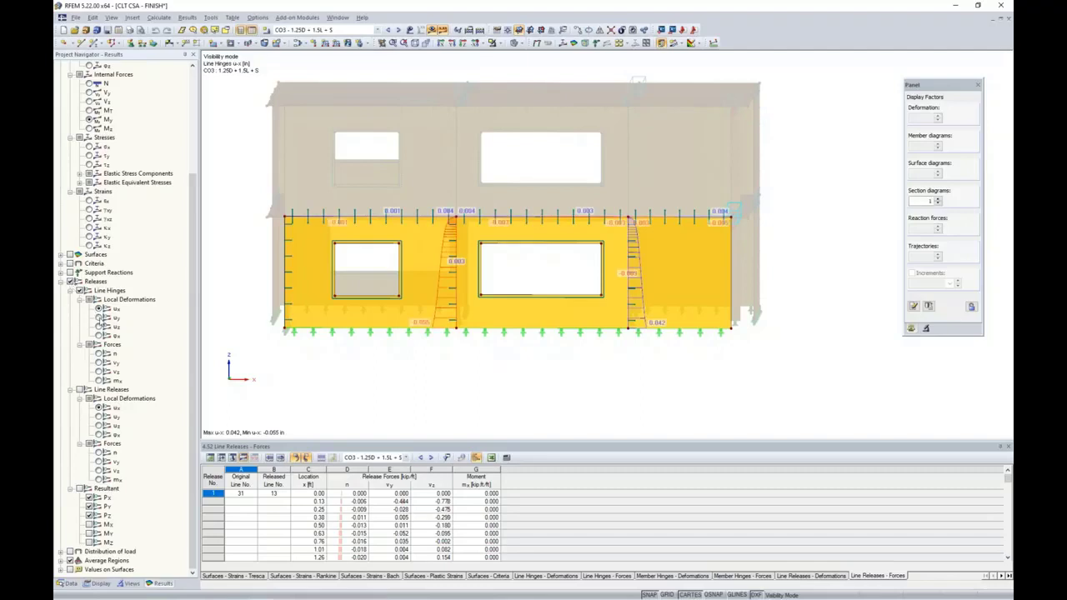
pyautogui.click(98, 326)
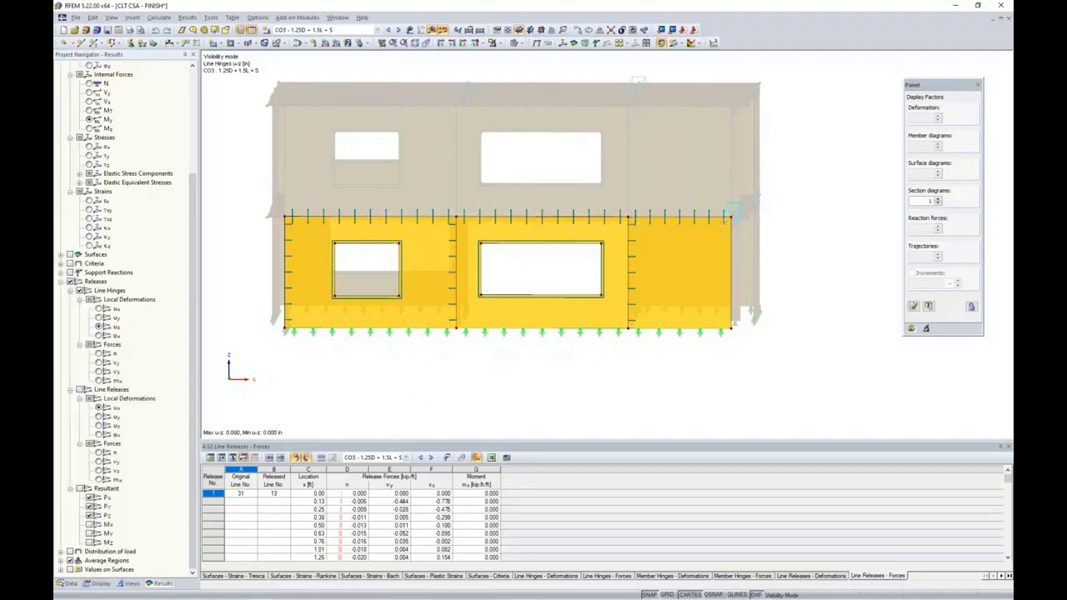
pyautogui.click(98, 309)
pyautogui.click(99, 353)
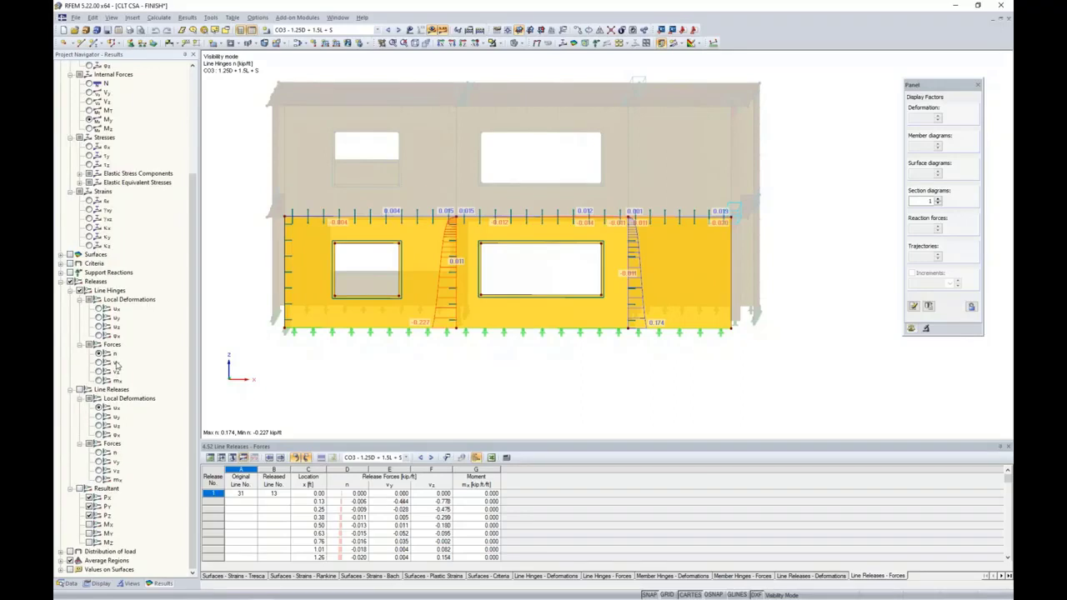
pyautogui.click(99, 363)
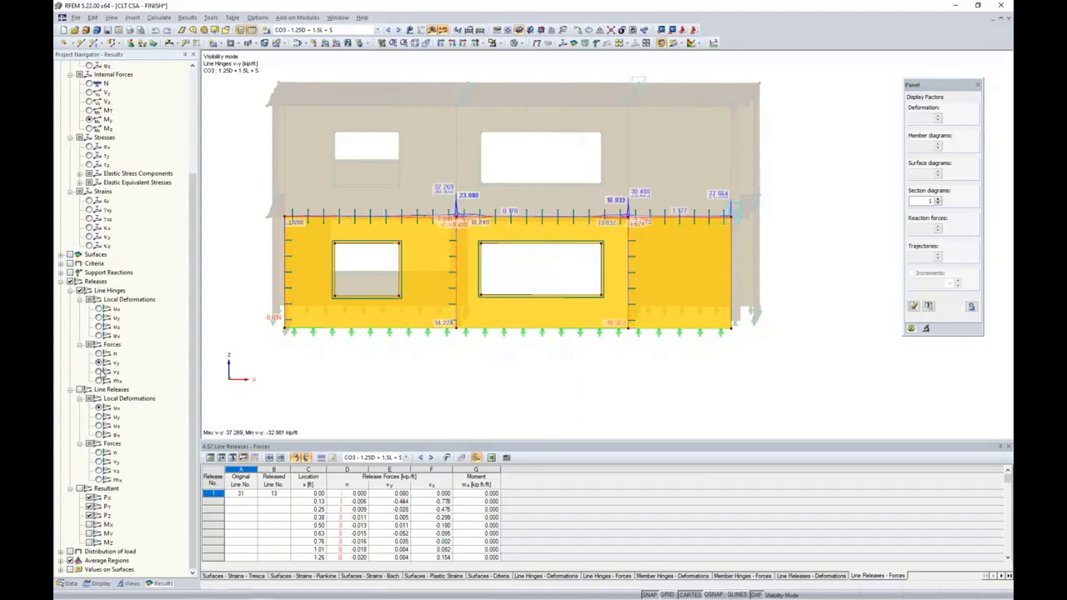
pyautogui.click(99, 371)
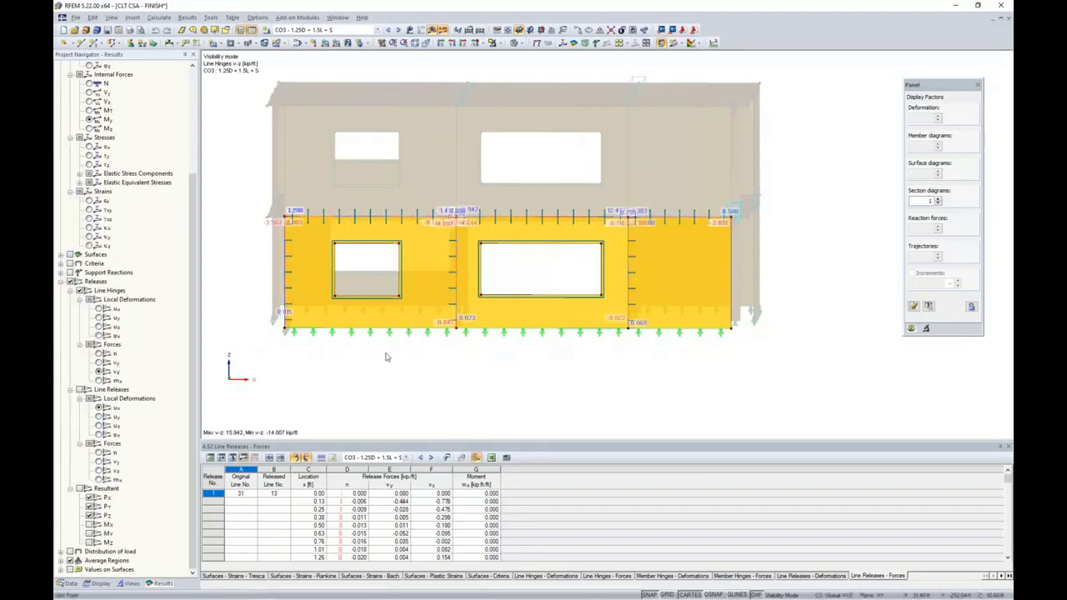
pyautogui.click(99, 380)
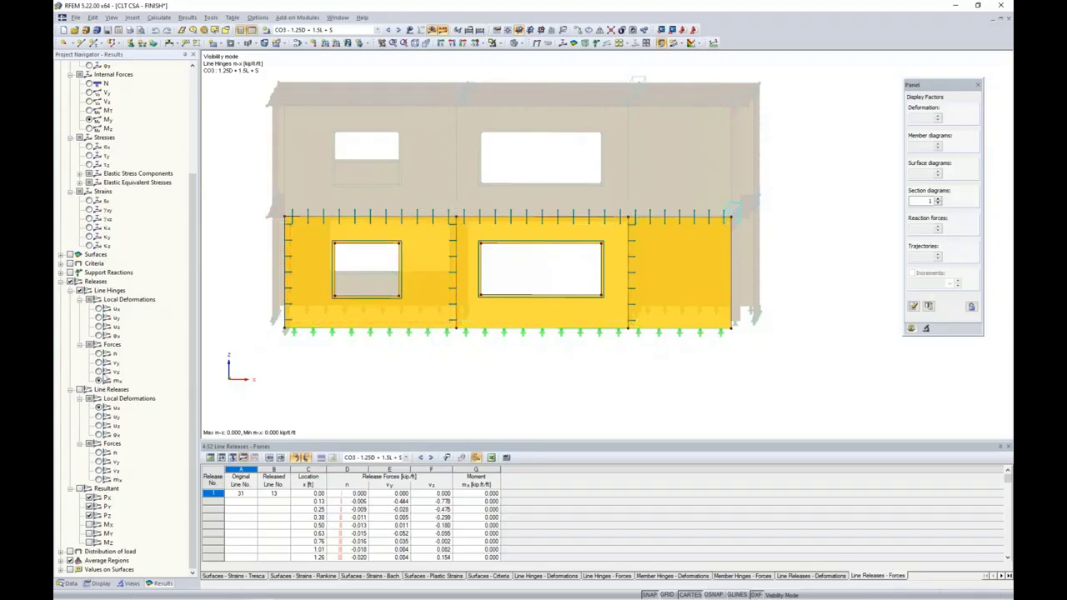
pyautogui.click(99, 372)
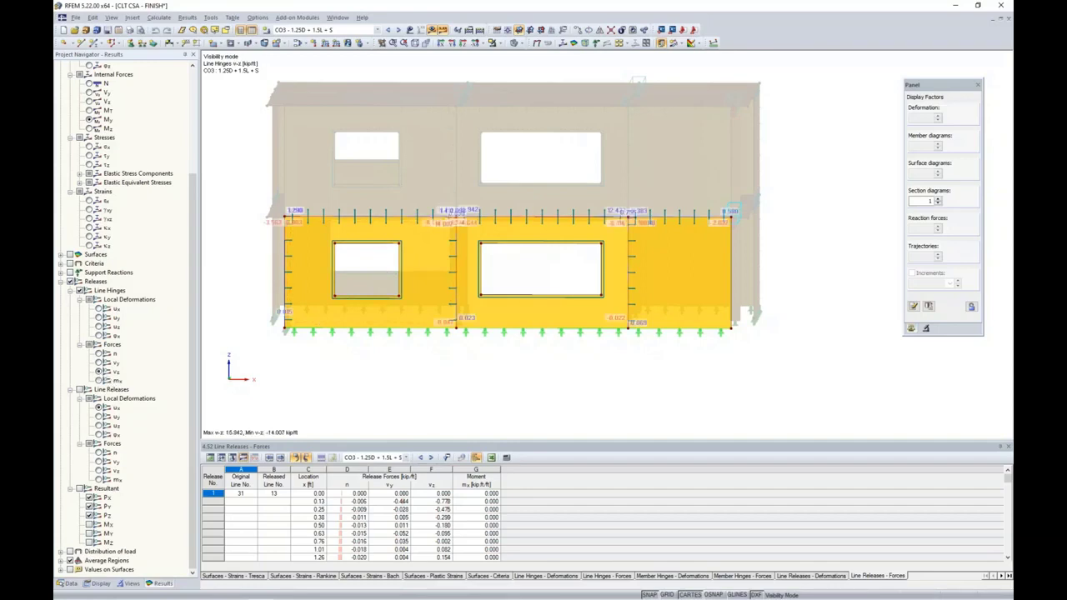
pyautogui.rightClick(451, 277)
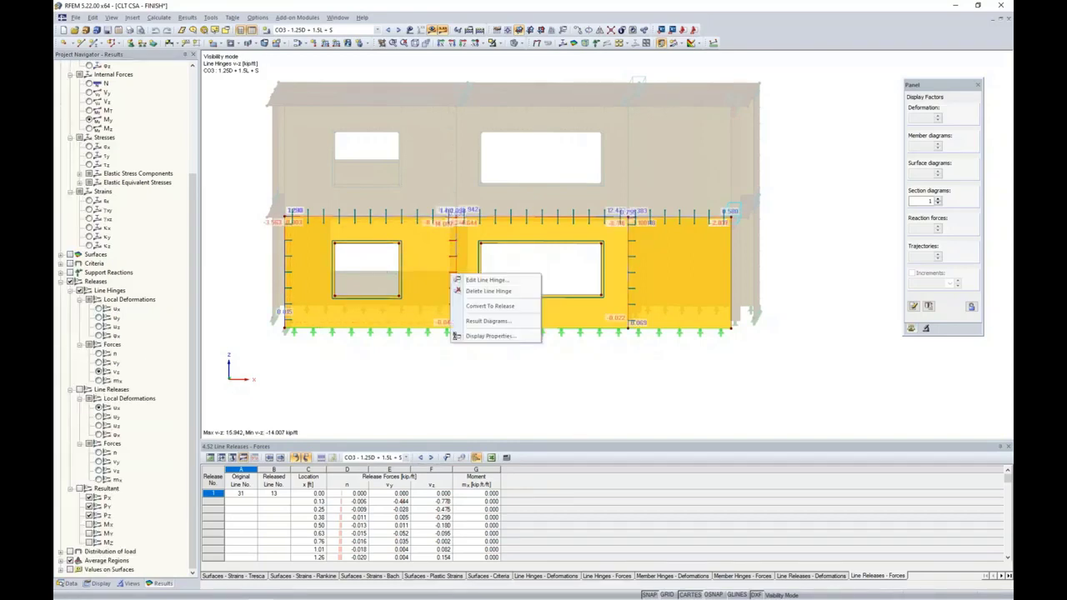
pyautogui.click(486, 321)
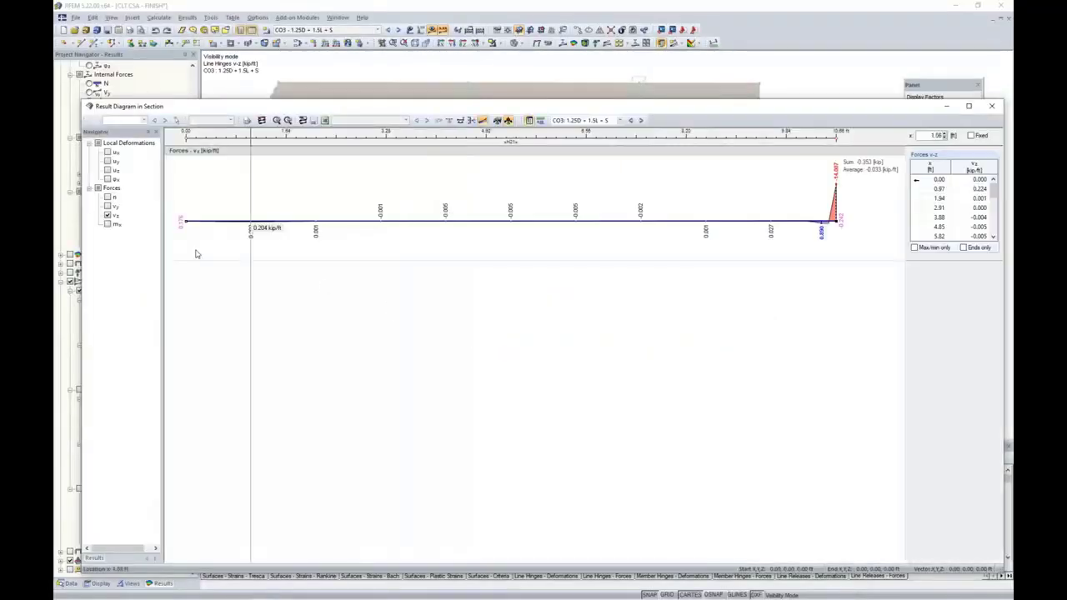
pyautogui.click(106, 197)
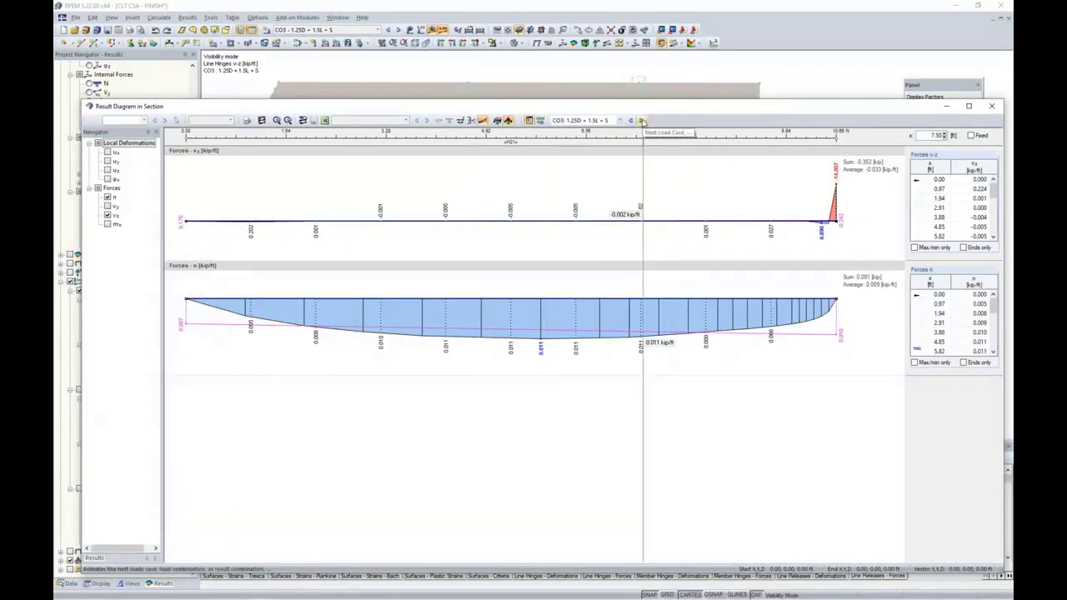
pyautogui.click(642, 121)
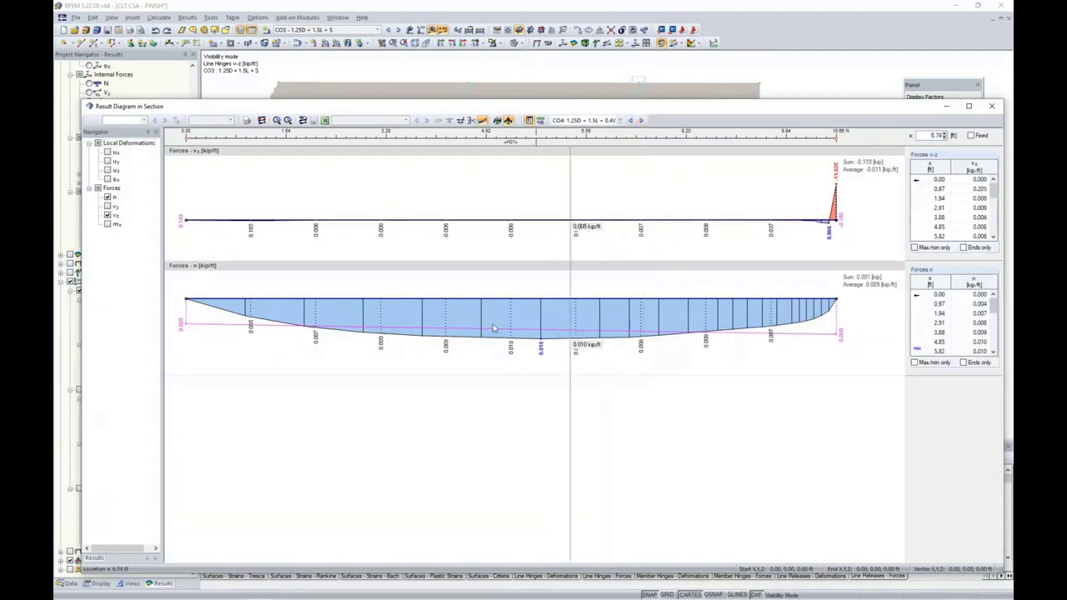
pyautogui.click(991, 107)
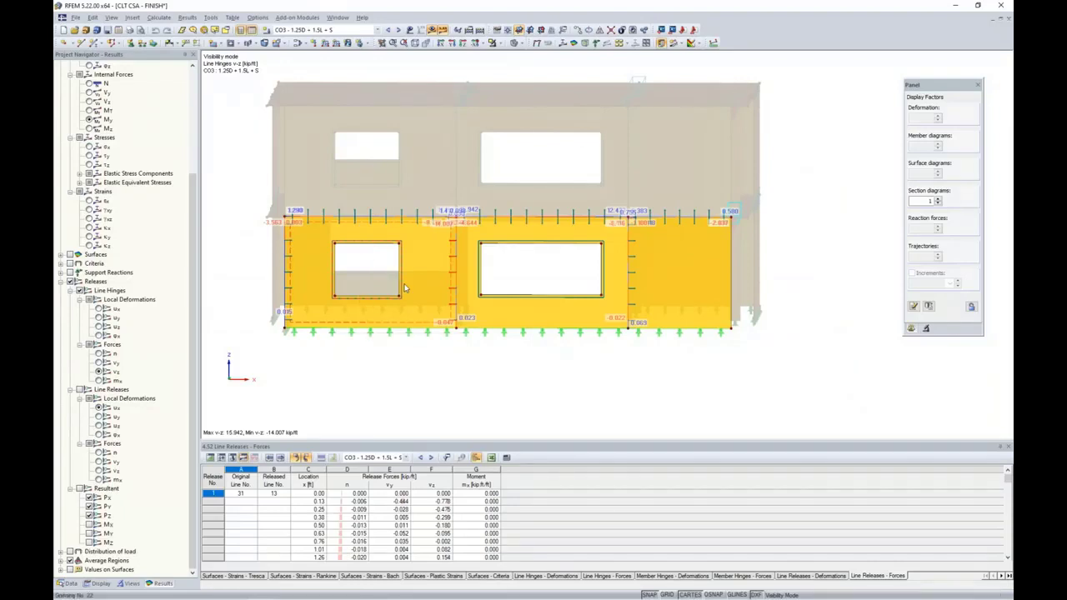
# Enlarge table 4.52 Line Releases - Forces, scroll its rows, and open the Excel export dialog
pyautogui.moveTo(416, 440); pyautogui.dragTo(417, 354)
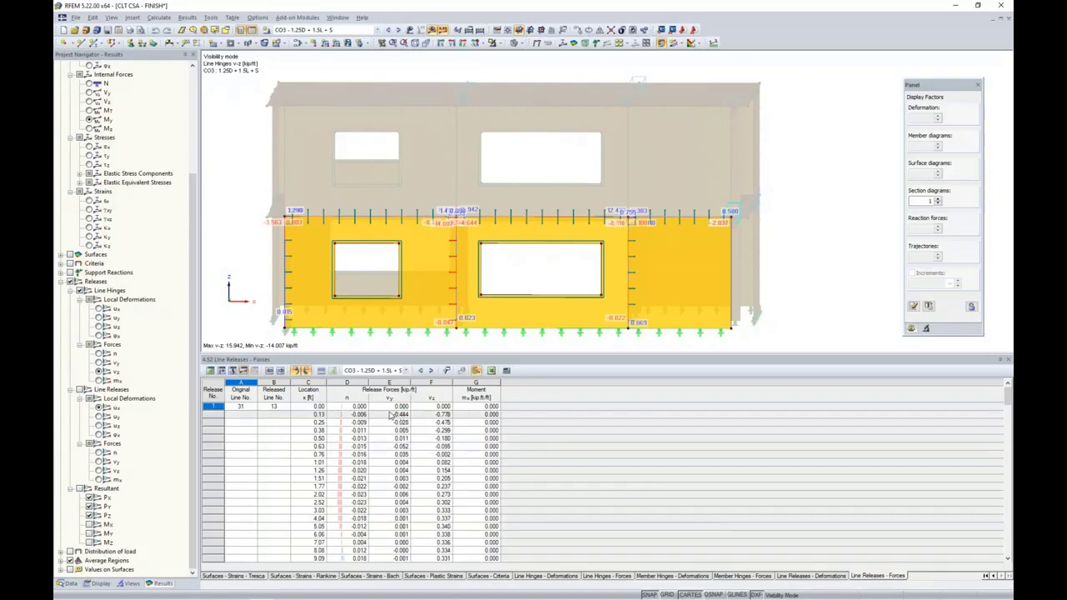
pyautogui.scroll(-1, 391, 415)
pyautogui.scroll(-1, 390, 414)
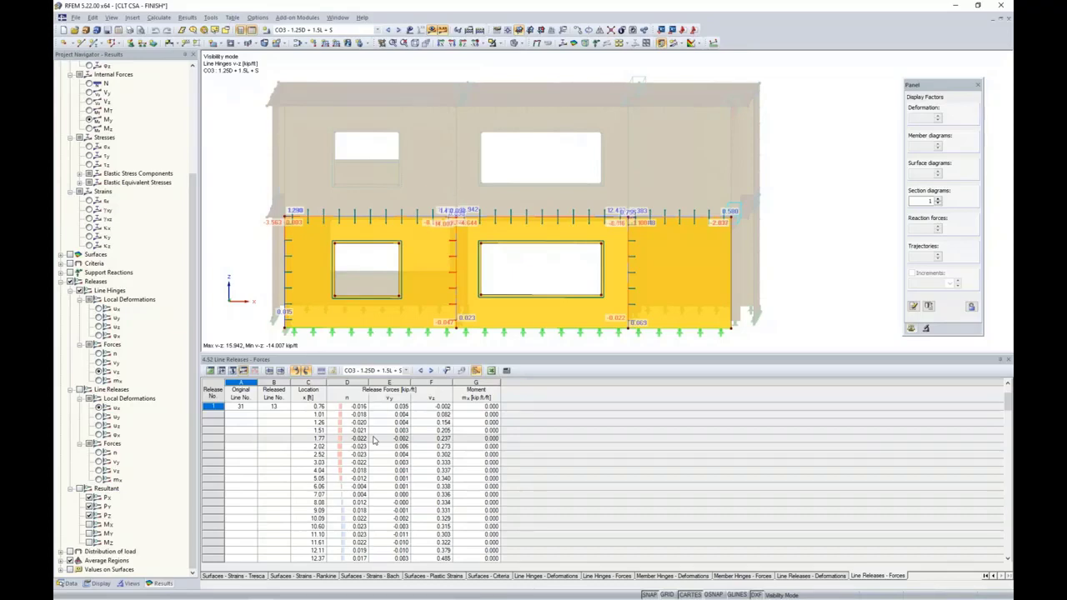
pyautogui.click(490, 372)
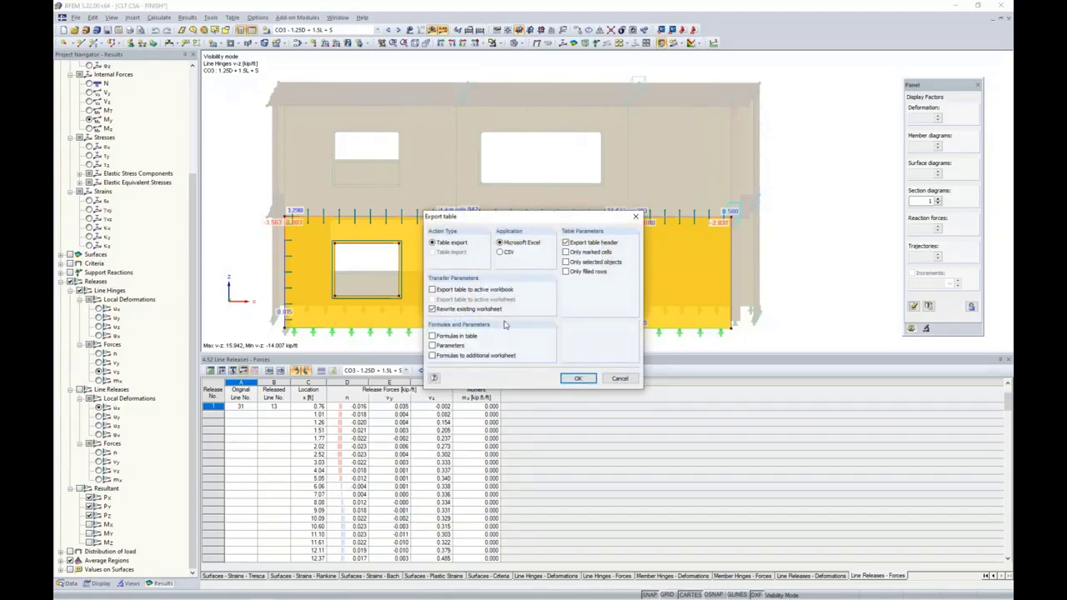
# Cancel the table export and switch to the PowerPoint slideshow's More Information slide
pyautogui.click(618, 380)
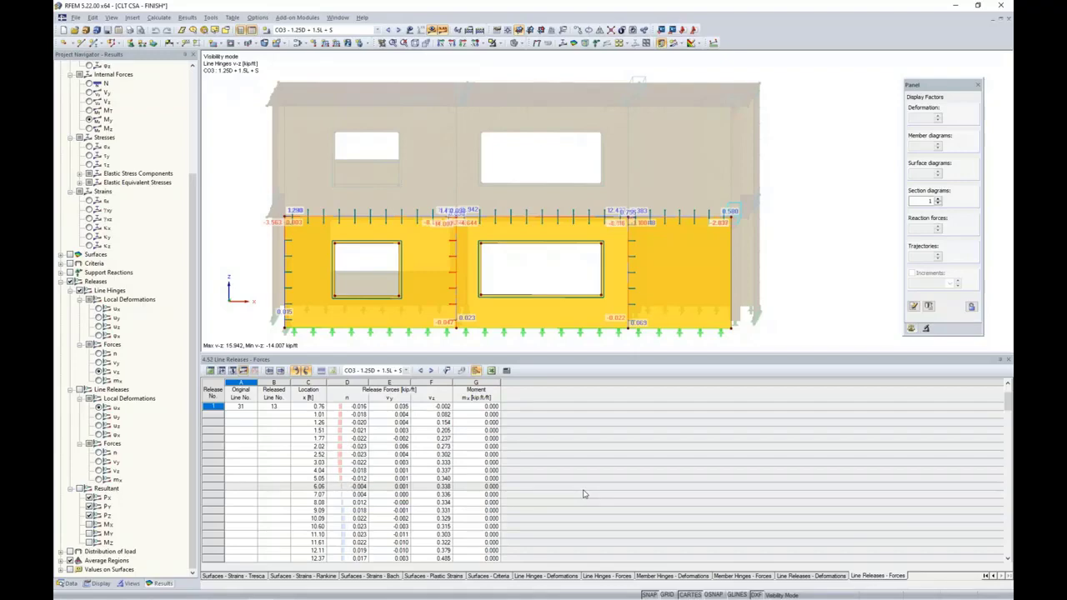
pyautogui.press('super+Tab')
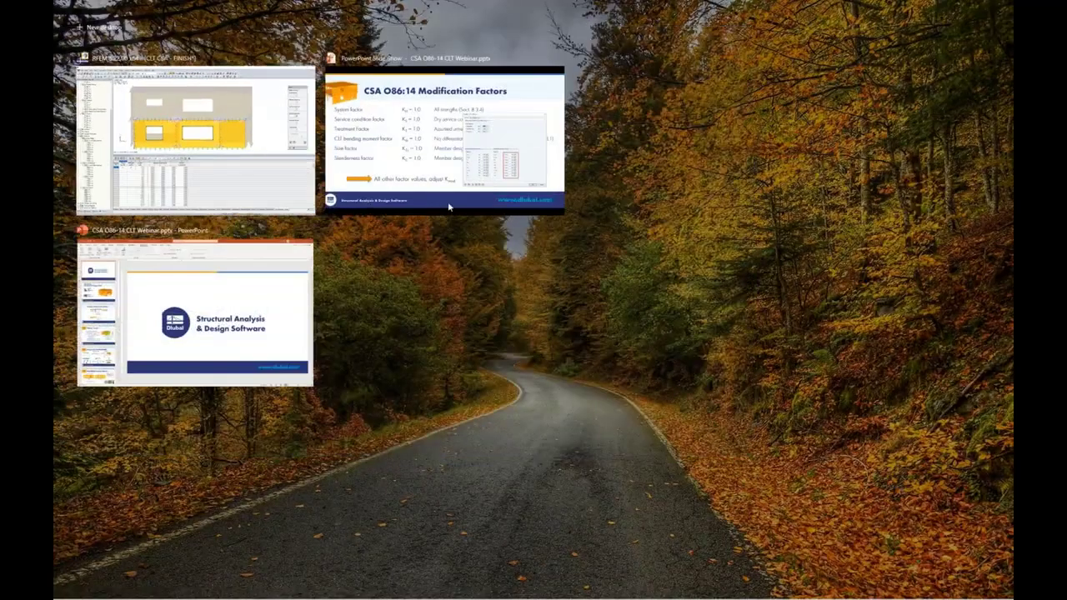
pyautogui.click(429, 173)
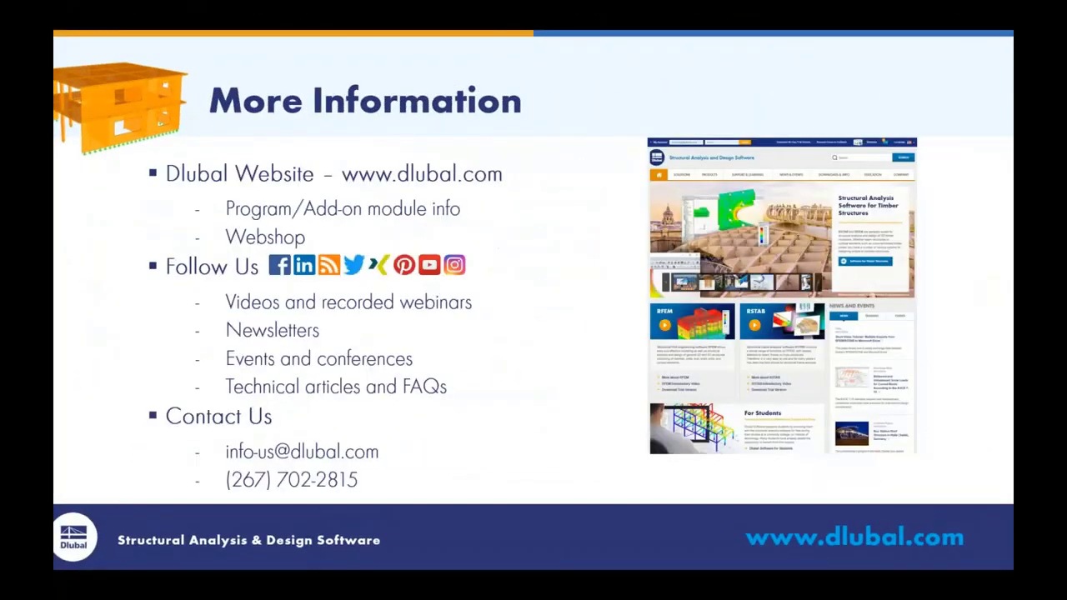